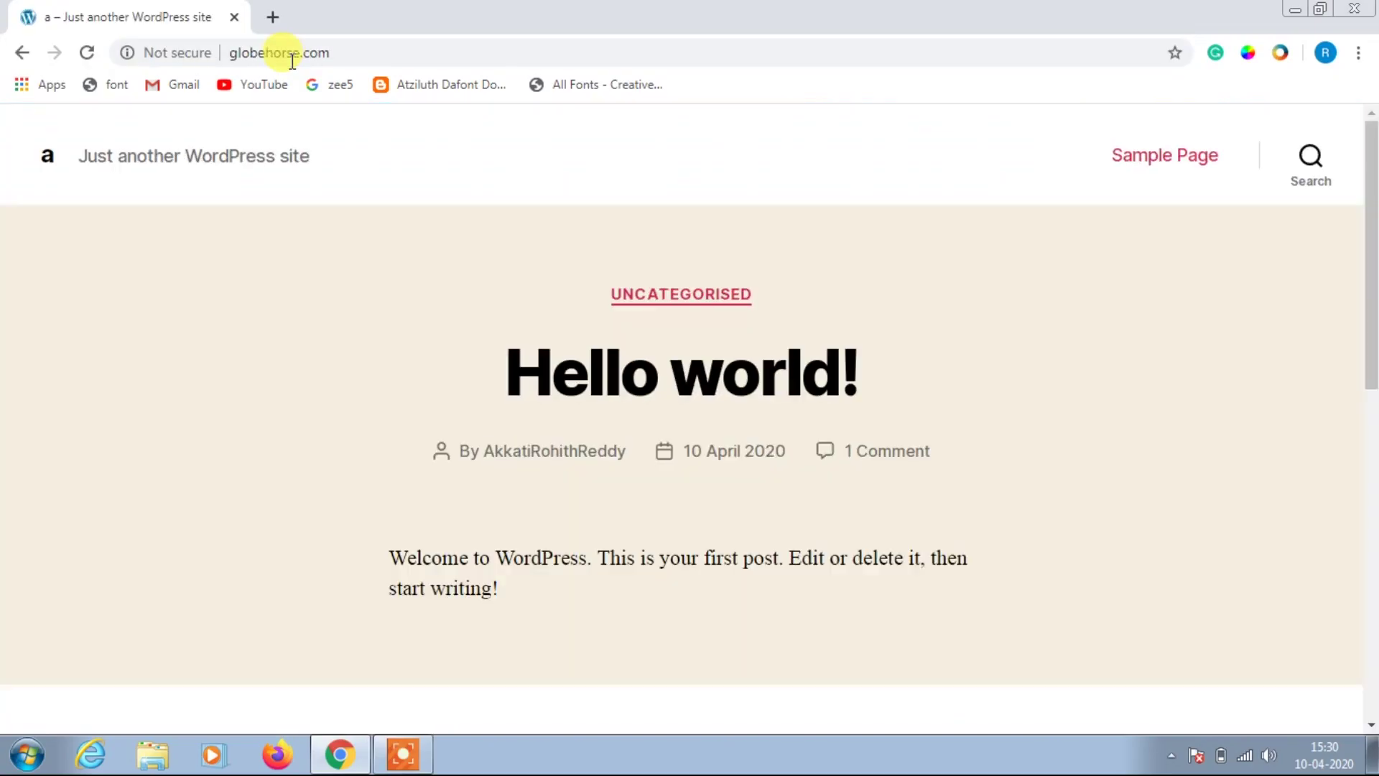
Step: Open the site's login page and log in to the WordPress admin with the account password
scroll(498, 291, down, 10)
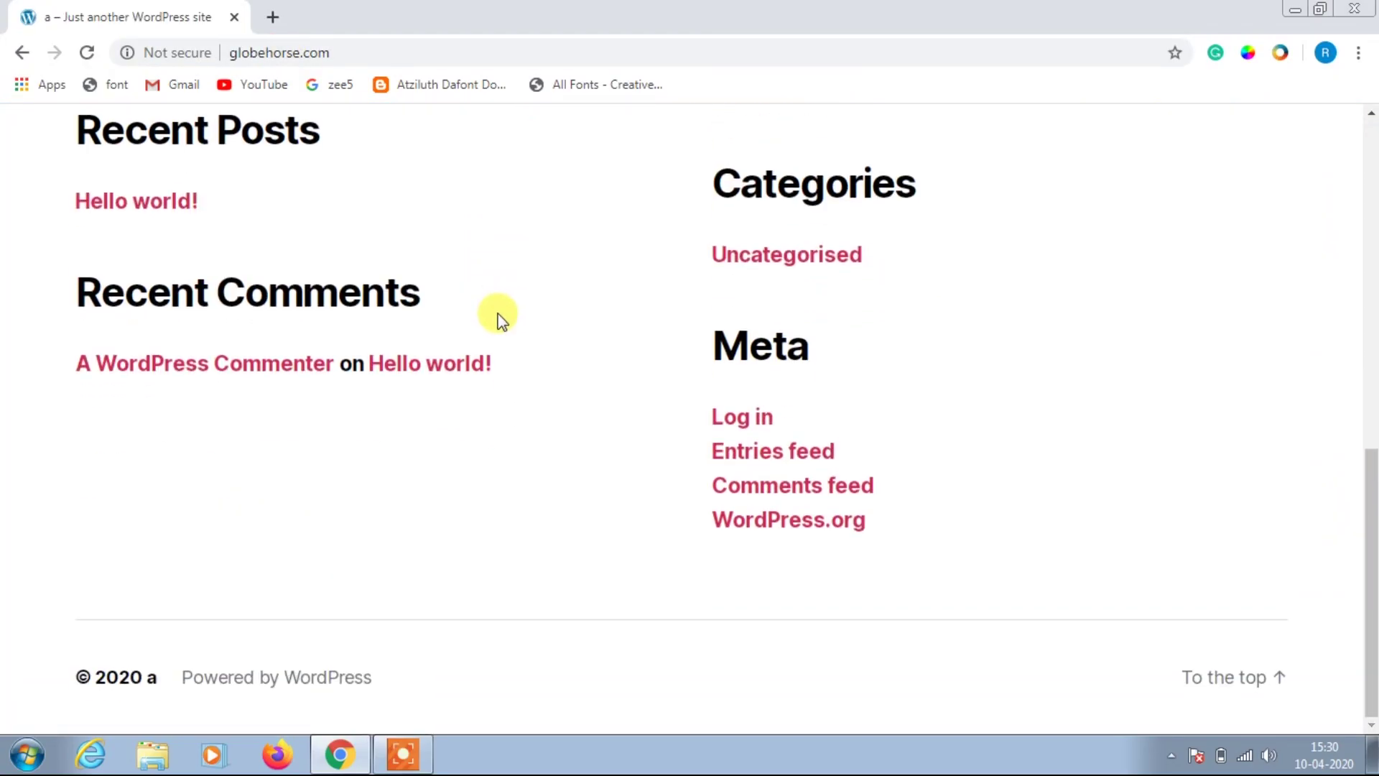
click(764, 420)
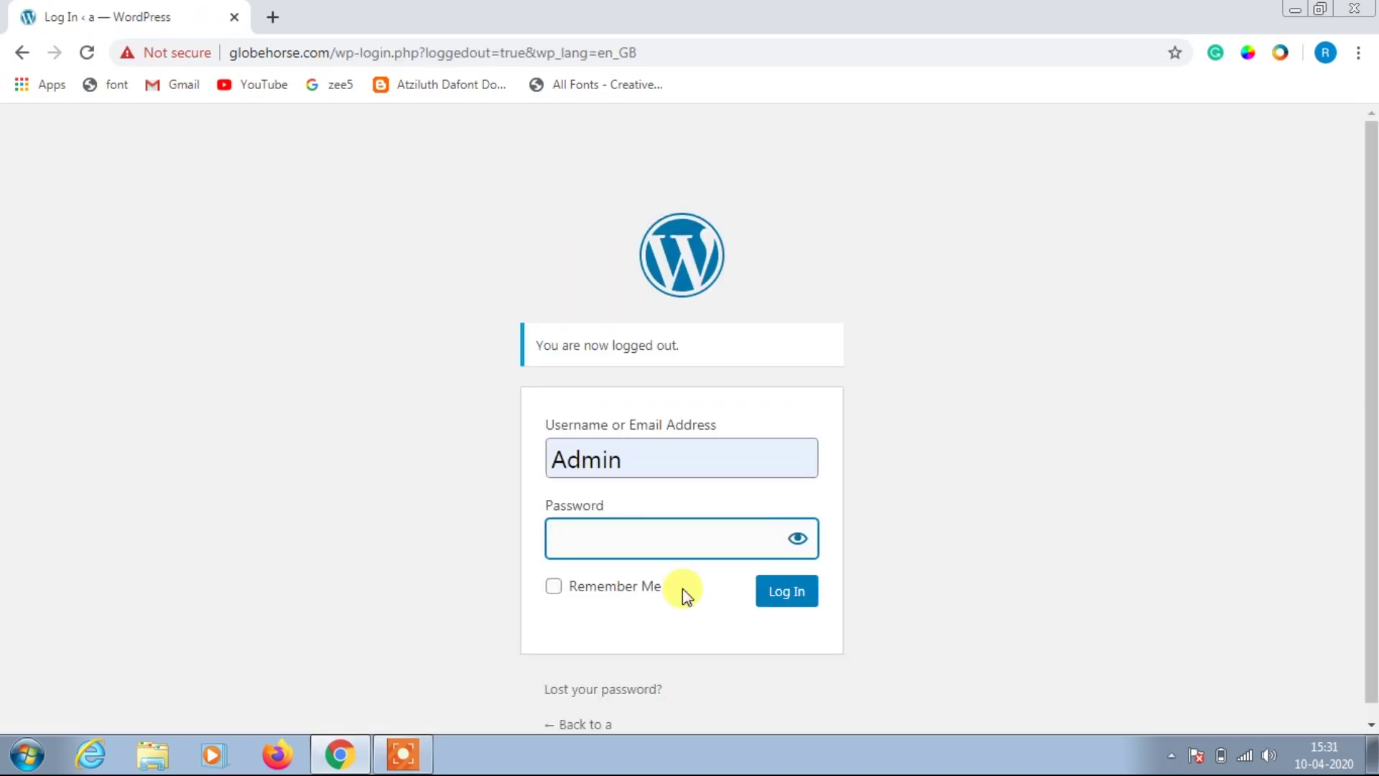
text(•••••)
key(Return)
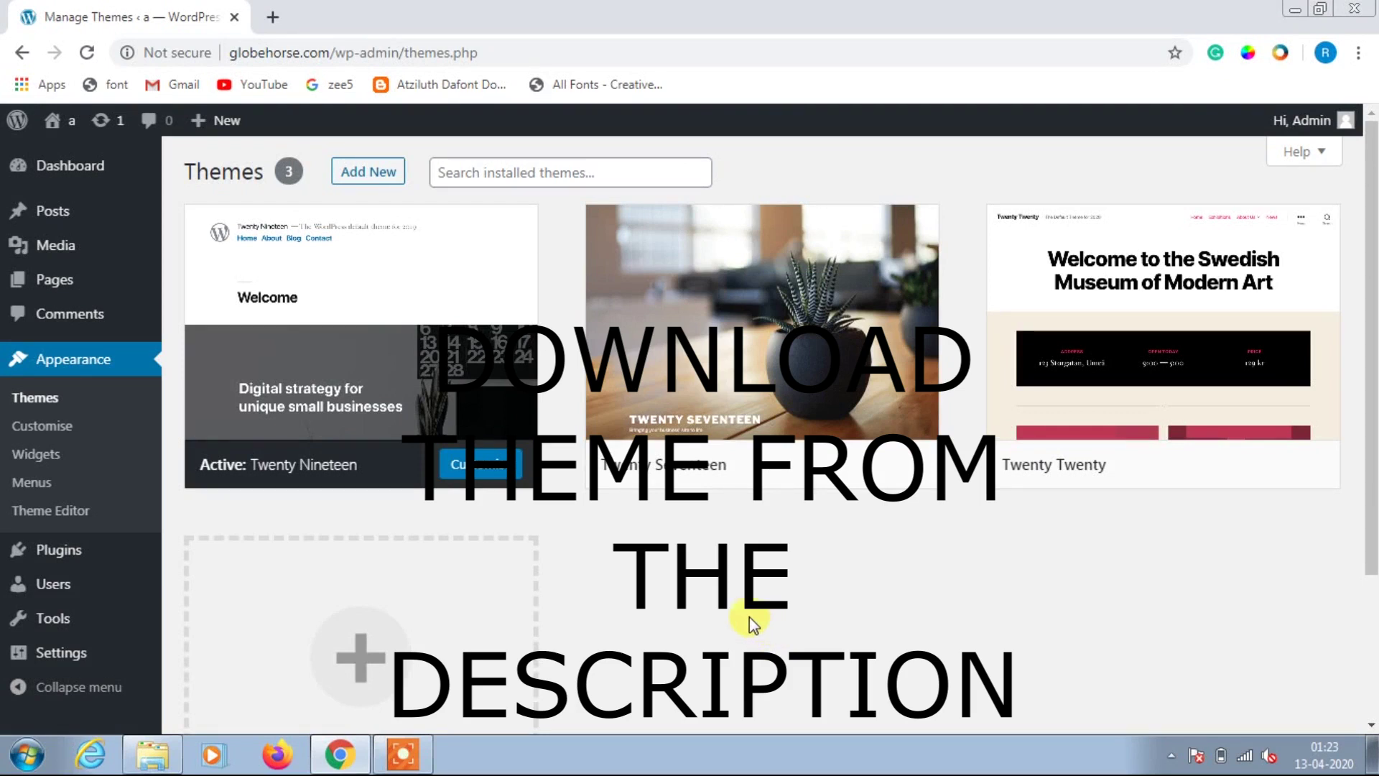
Step: Upload the blacksilver ZIP archive as a new theme, install it and activate it
click(57, 402)
click(361, 176)
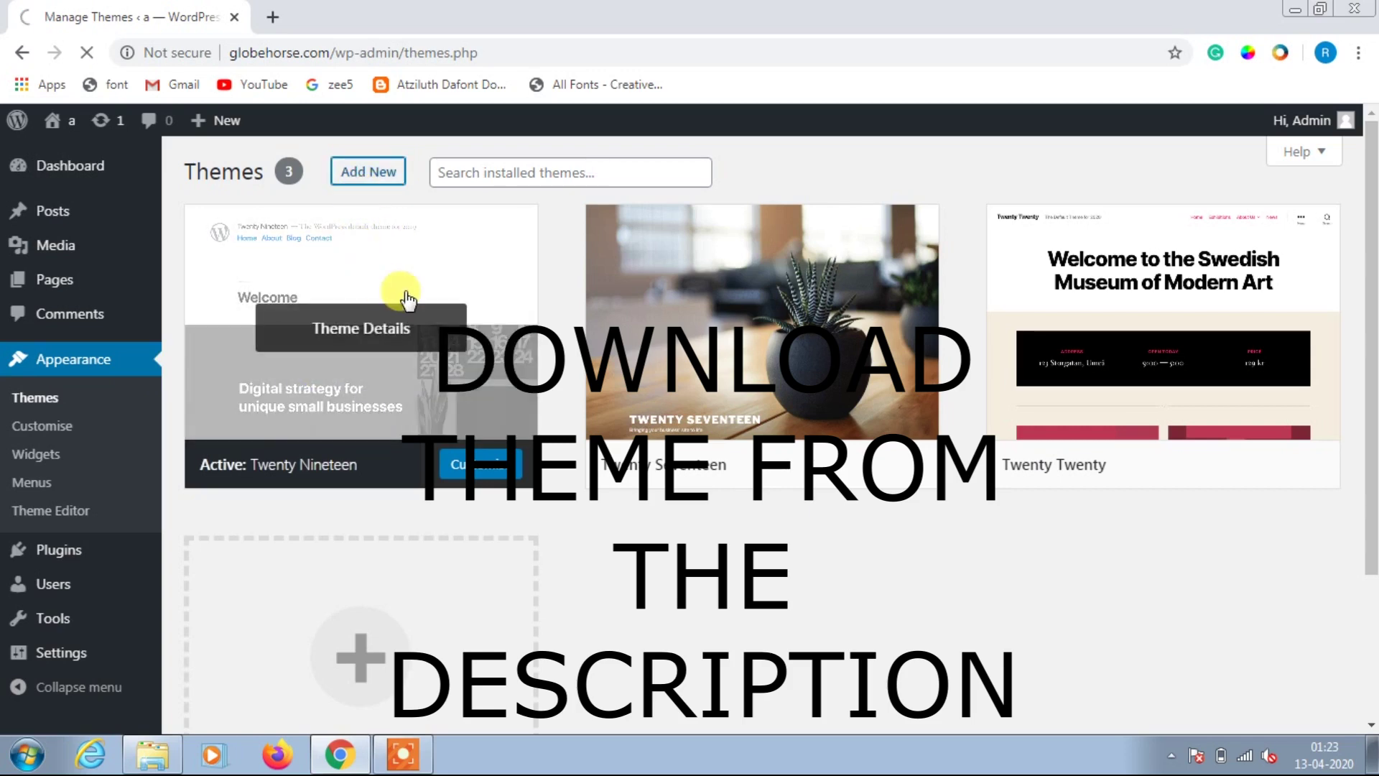
click(393, 181)
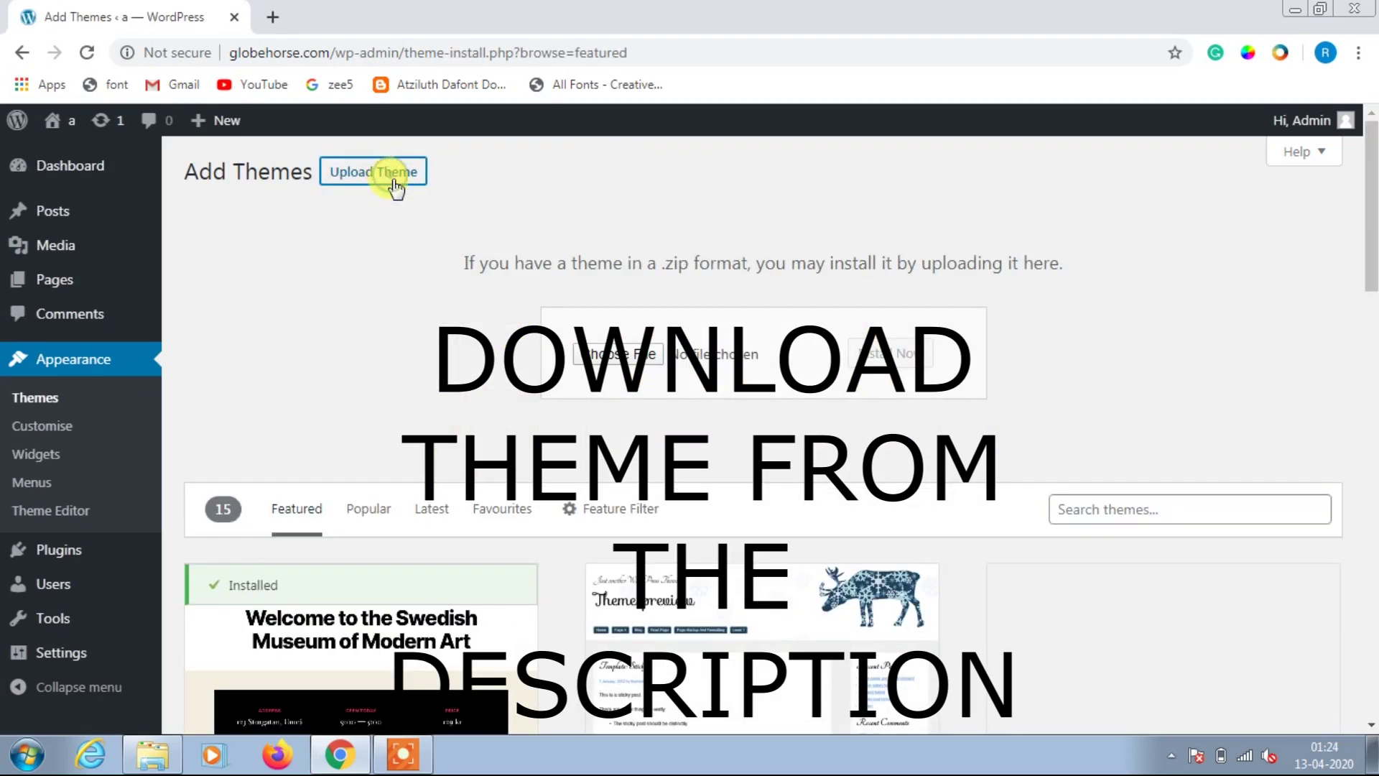
click(609, 354)
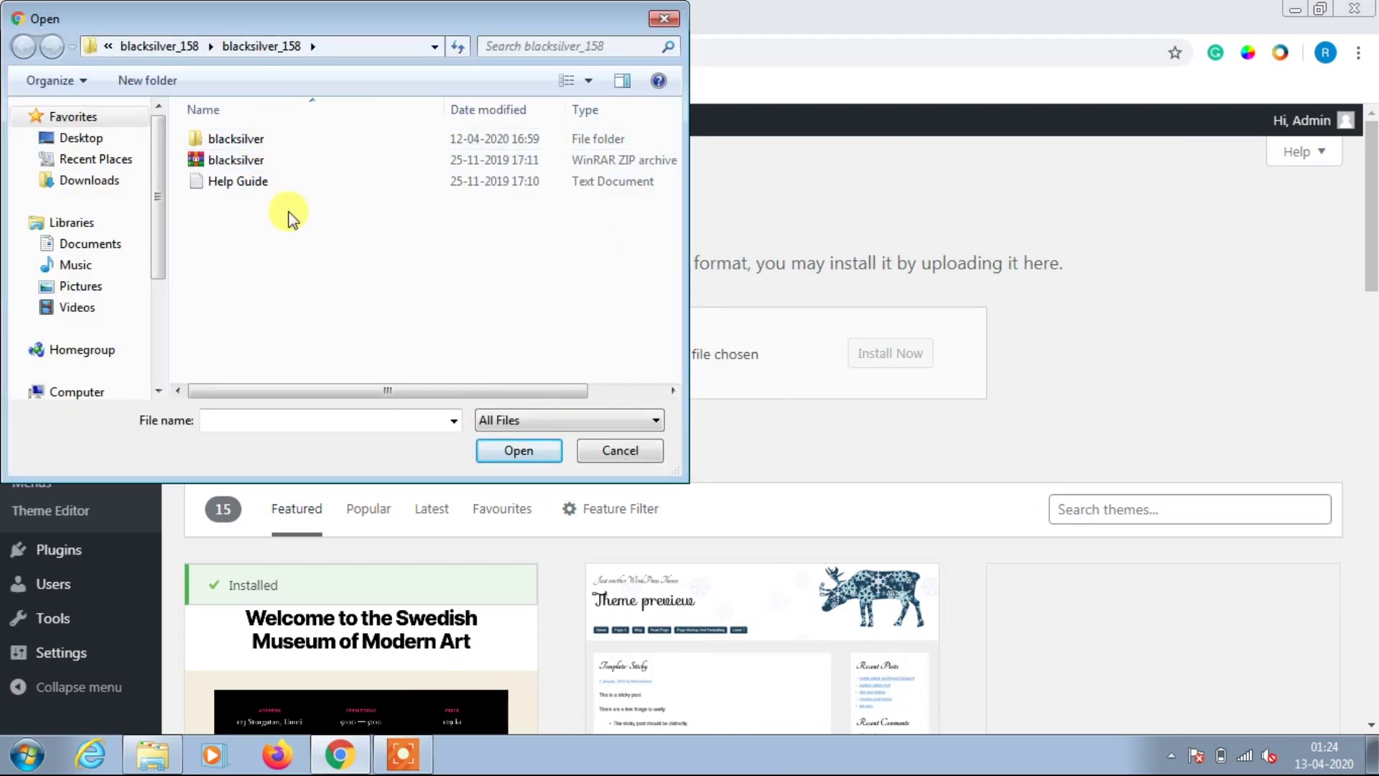
click(282, 161)
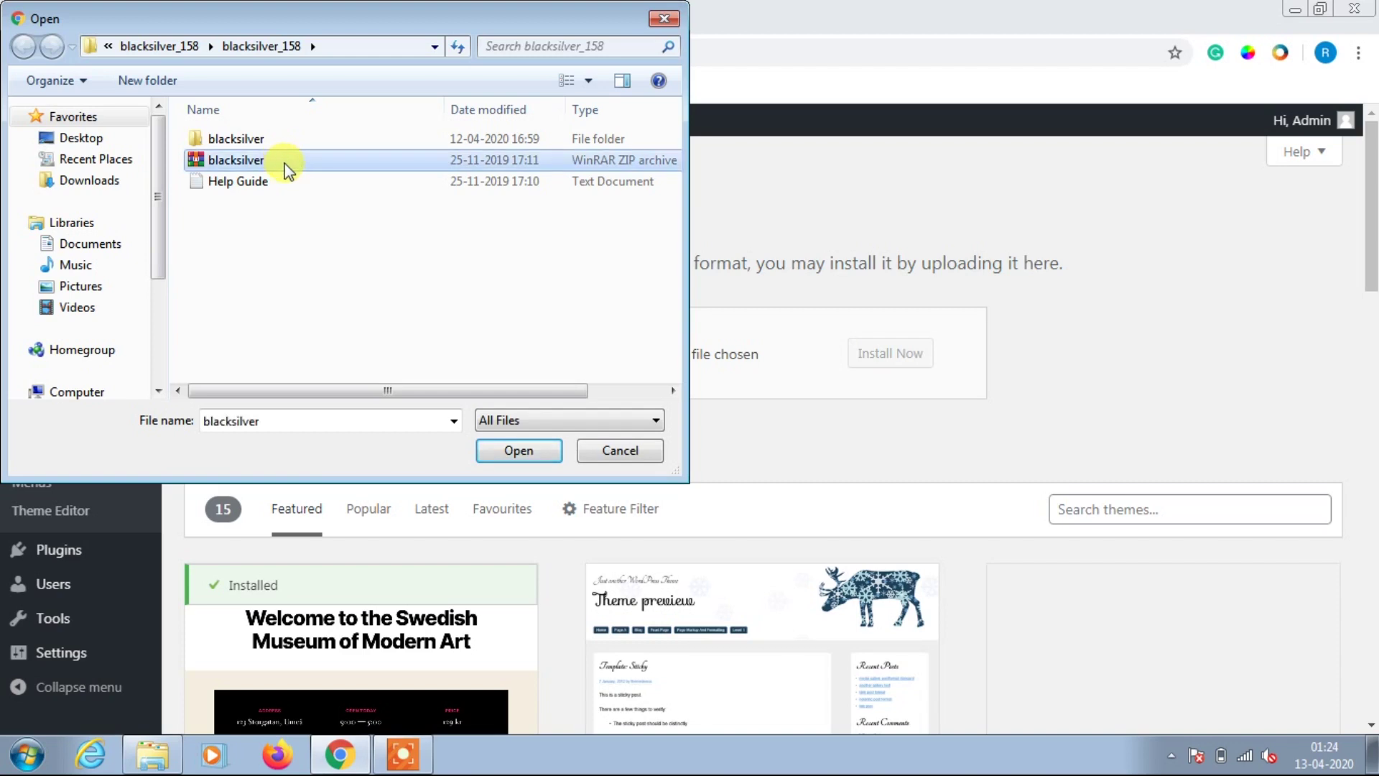
double_click(284, 161)
click(890, 360)
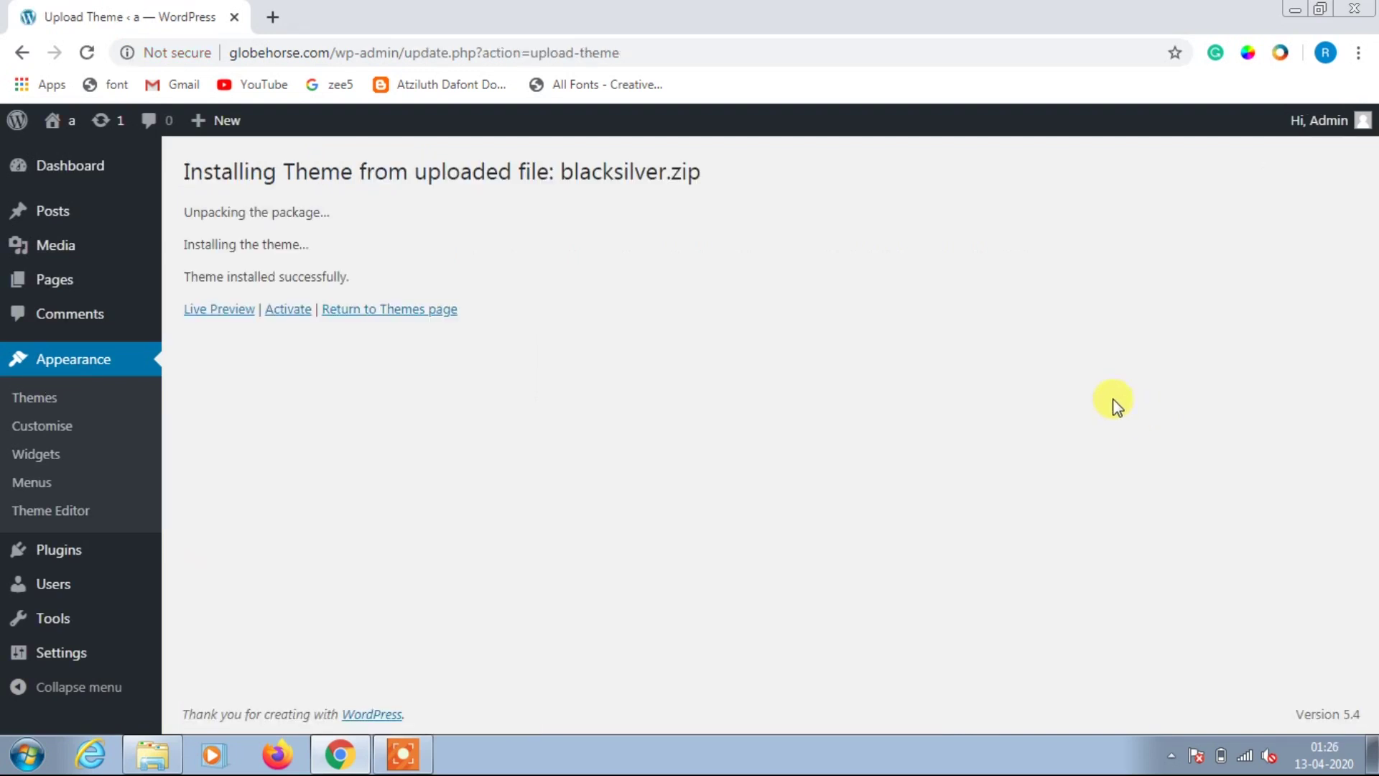
click(293, 315)
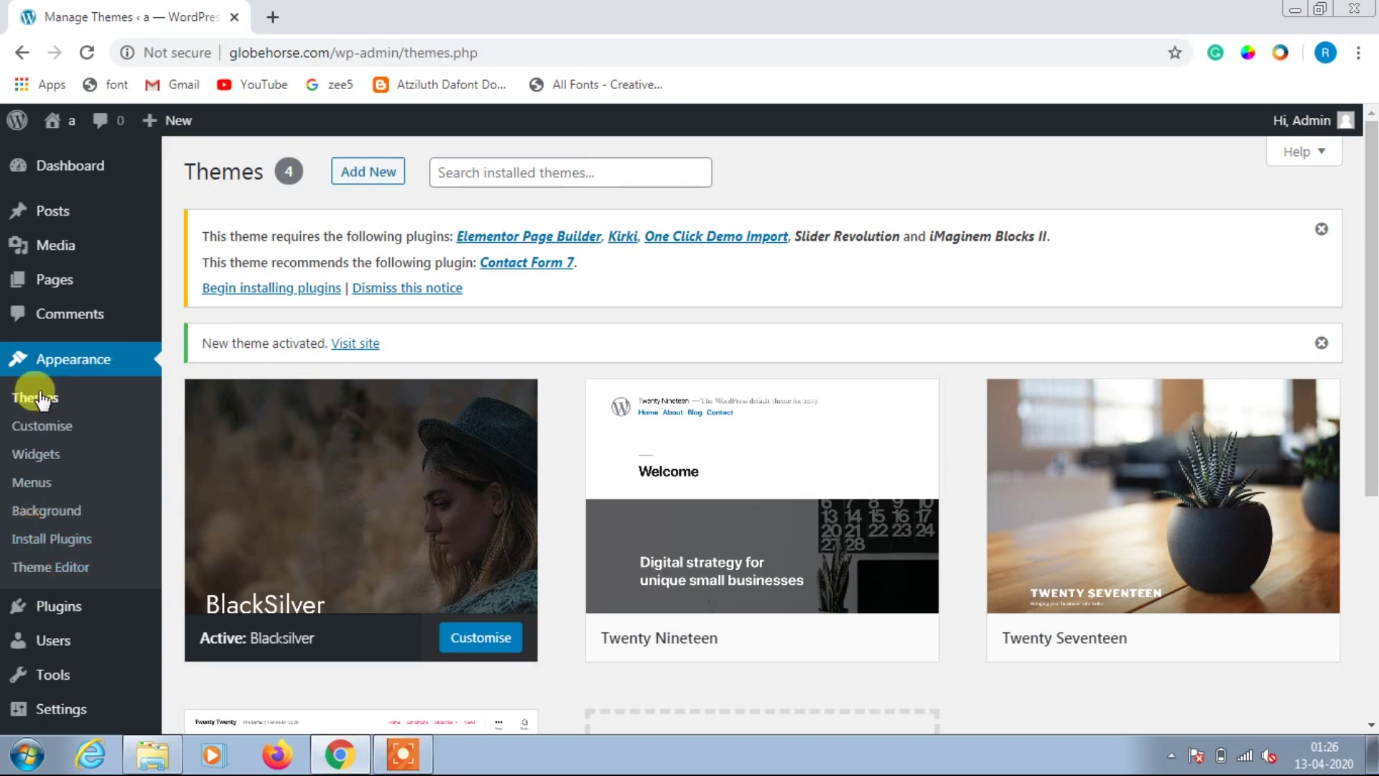
Step: Bulk-install all plugins listed for the Blacksilver theme, from Elementor Page Builder to Contact Form 7
click(37, 543)
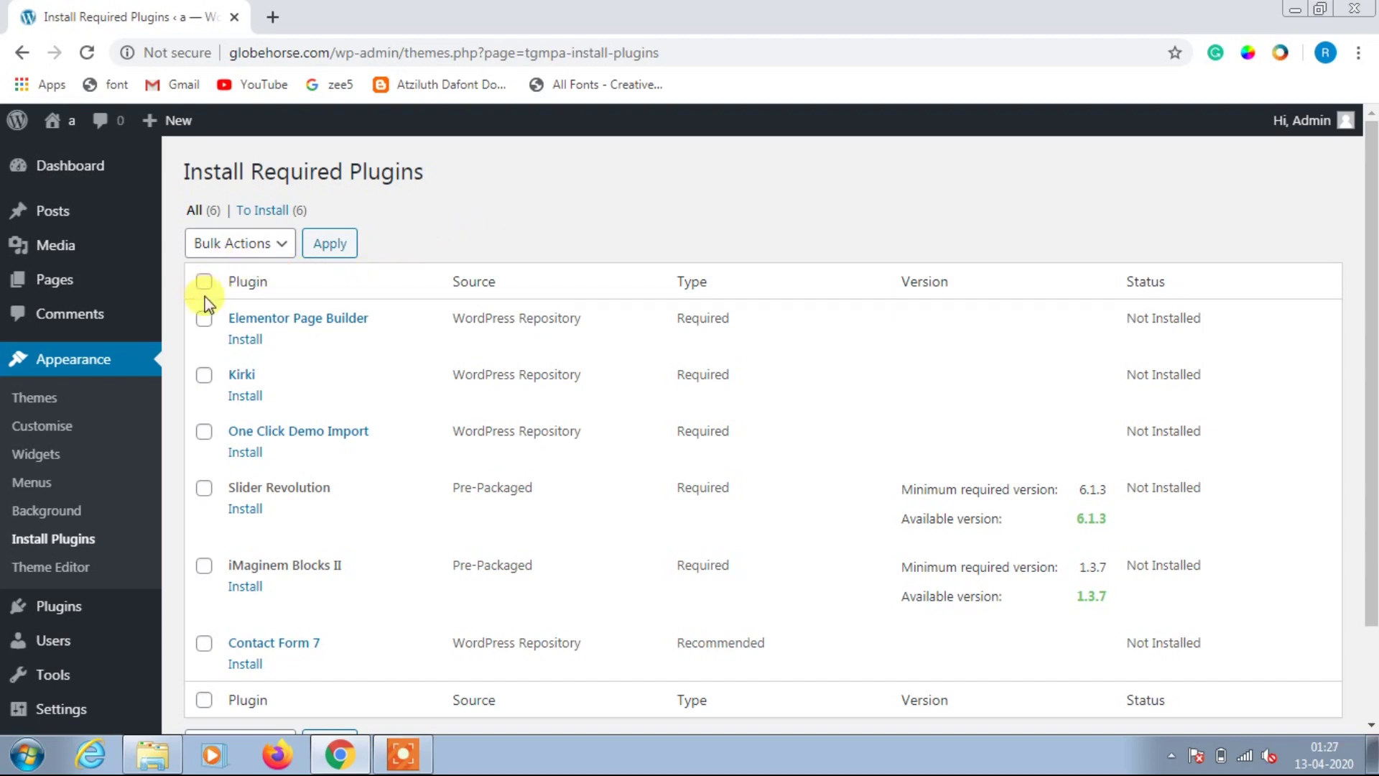
click(205, 282)
scroll(258, 379, down, 3)
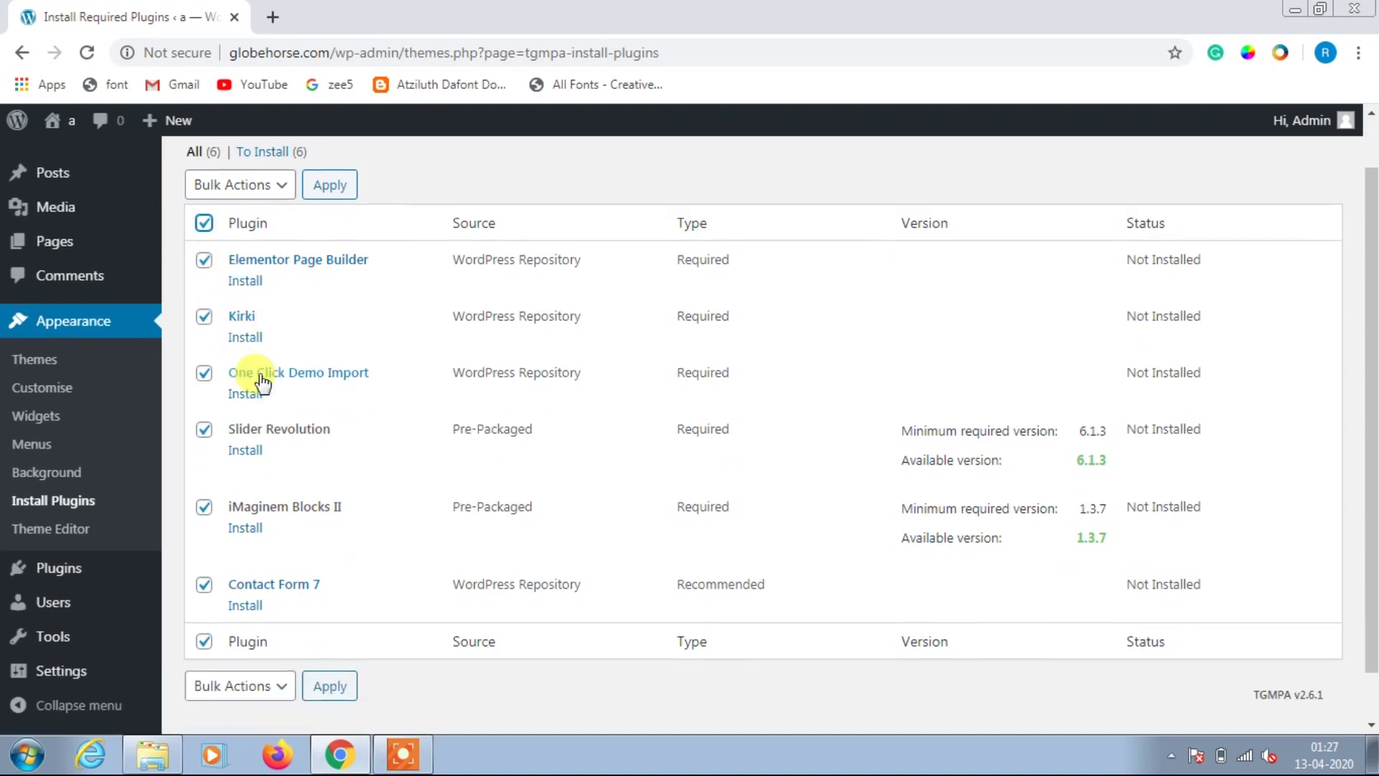
scroll(280, 381, up, 3)
click(251, 254)
click(251, 254)
click(251, 256)
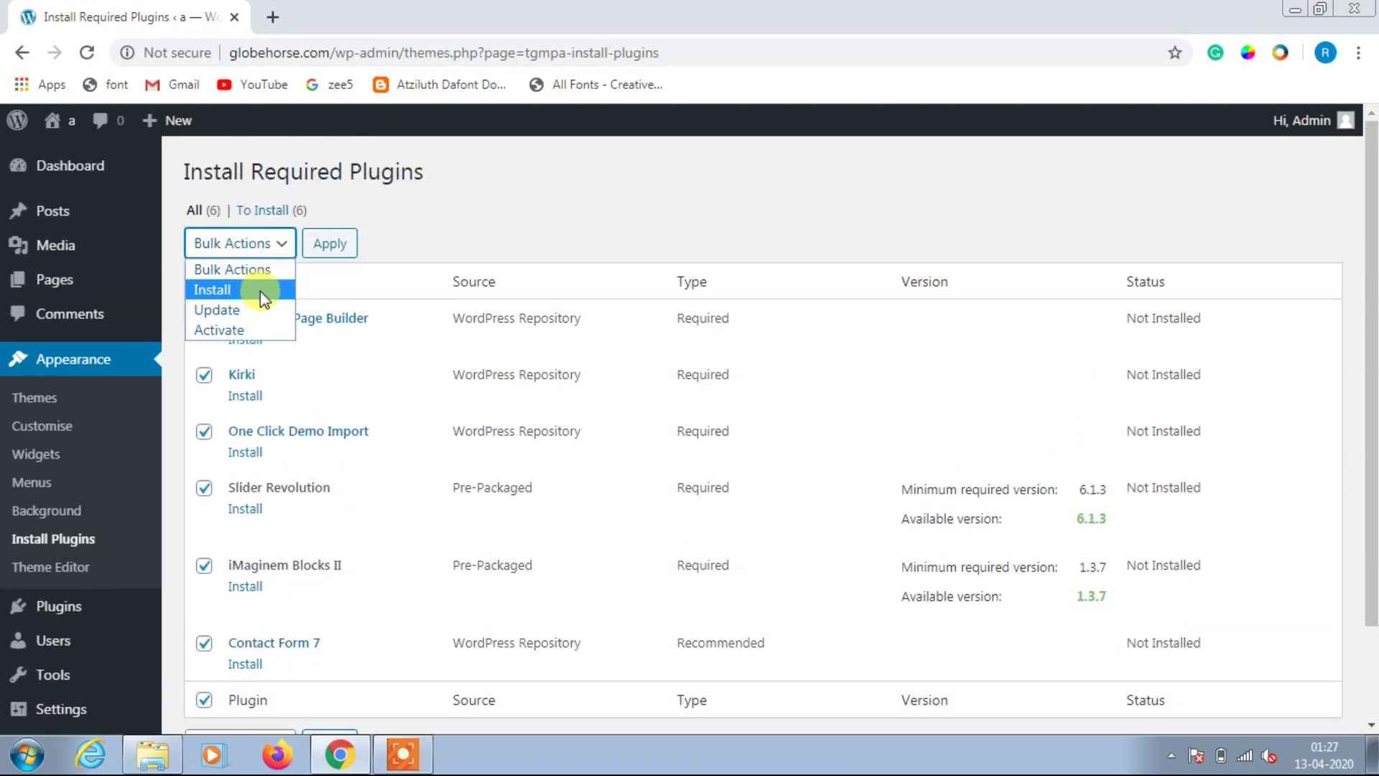
click(260, 290)
click(333, 250)
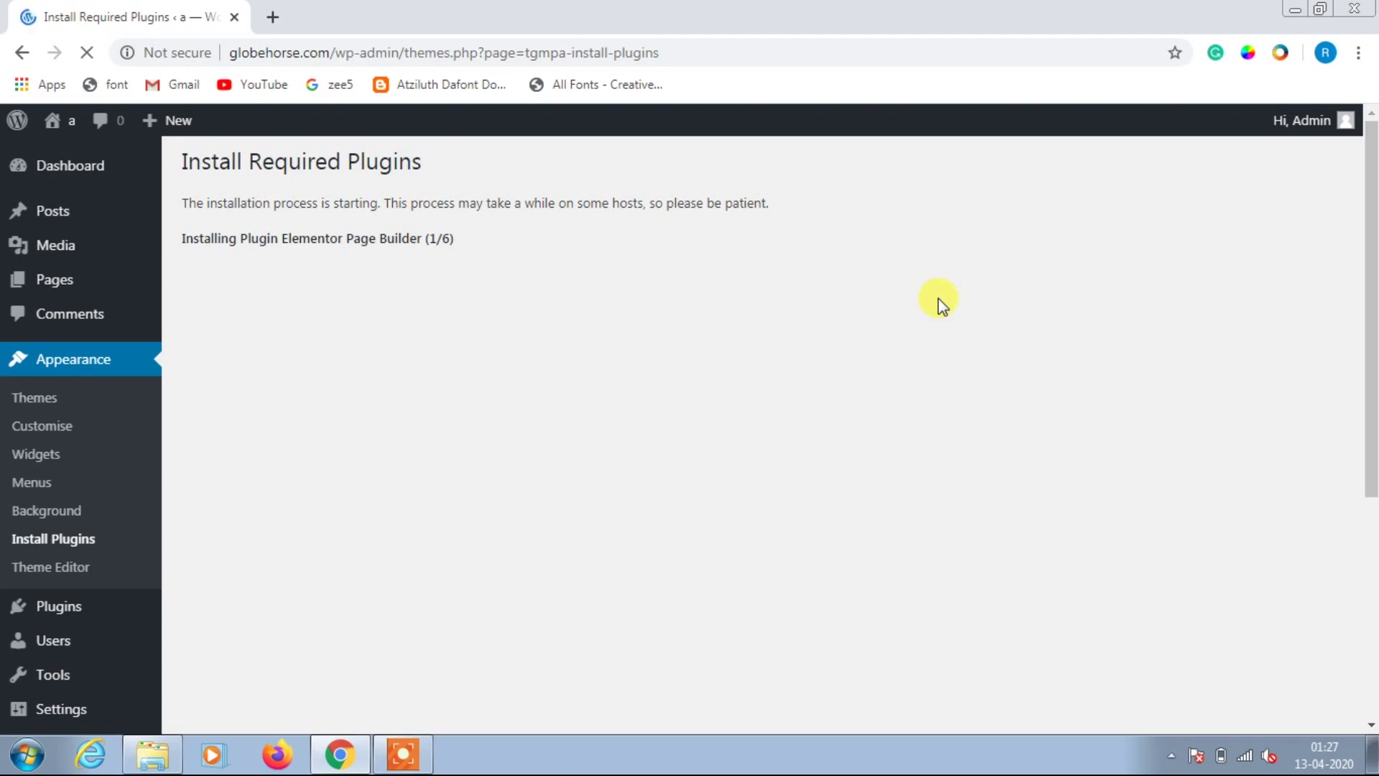
scroll(1177, 433, down, 5)
scroll(1176, 433, up, 5)
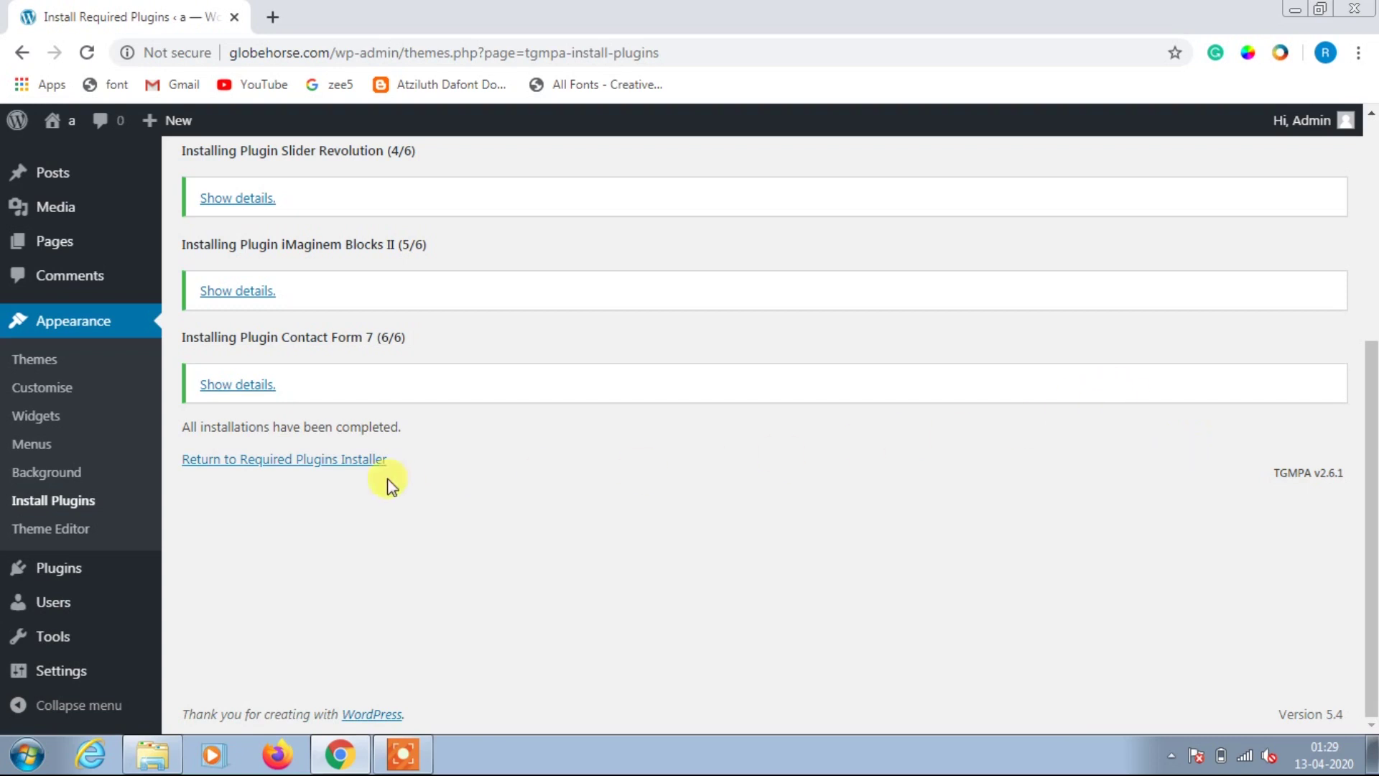
Step: Return to the required plugins installer, bulk-activate all the listed plugins and reload the page
click(352, 465)
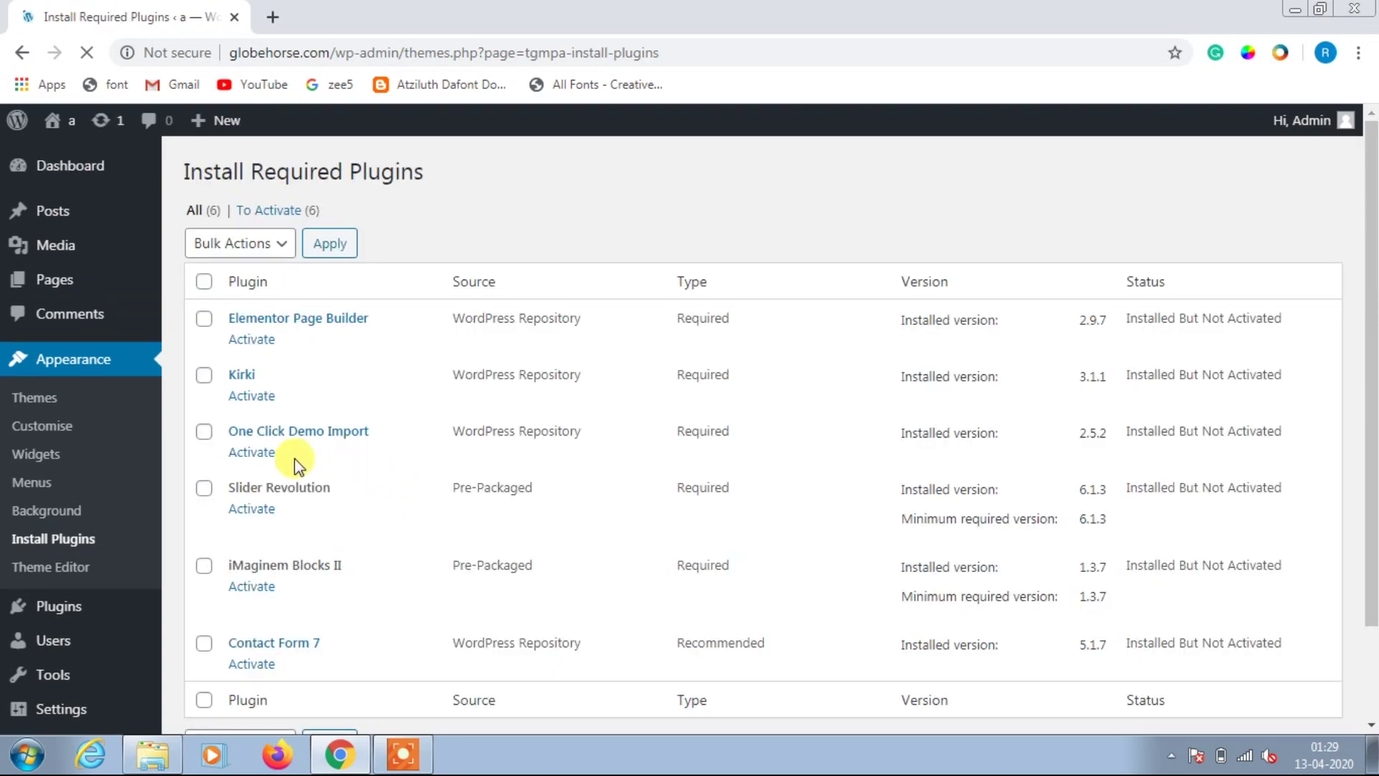
click(203, 278)
click(259, 246)
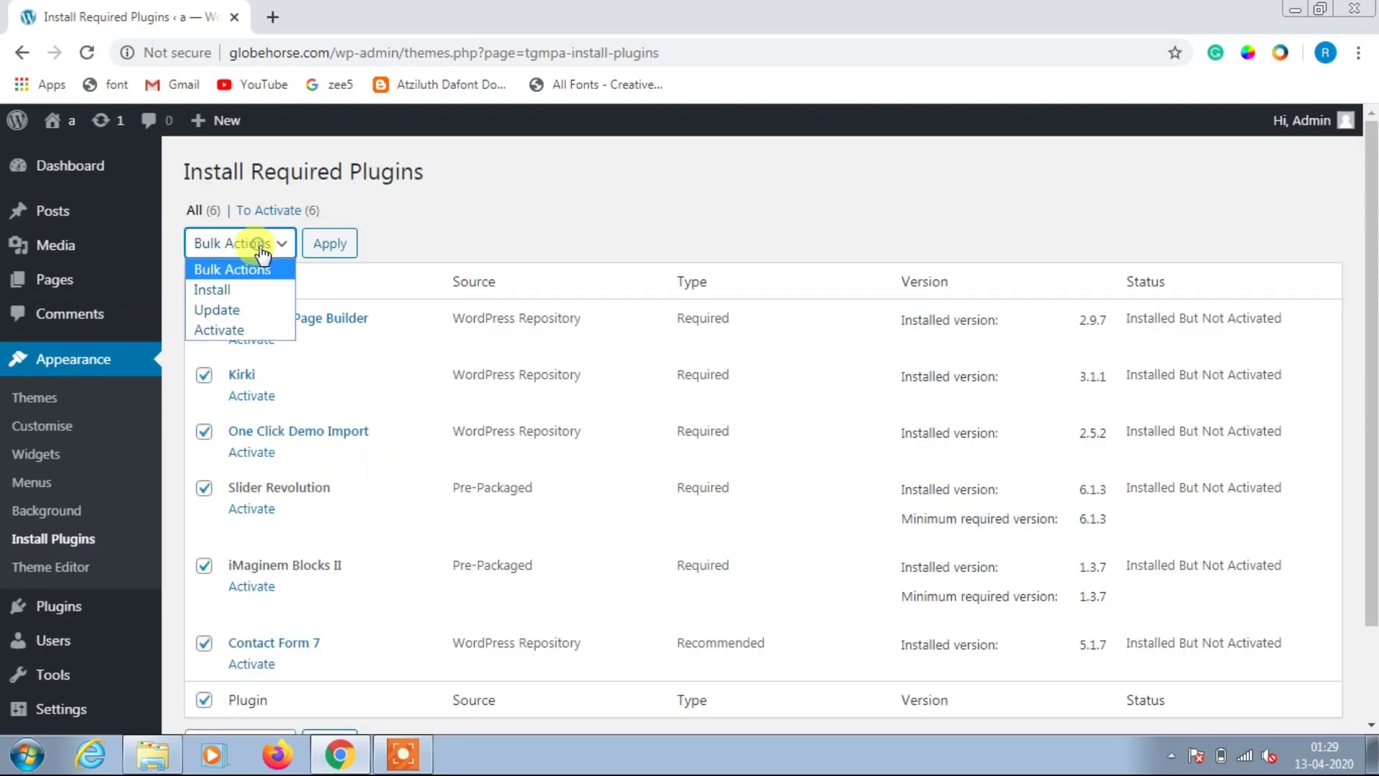
click(256, 329)
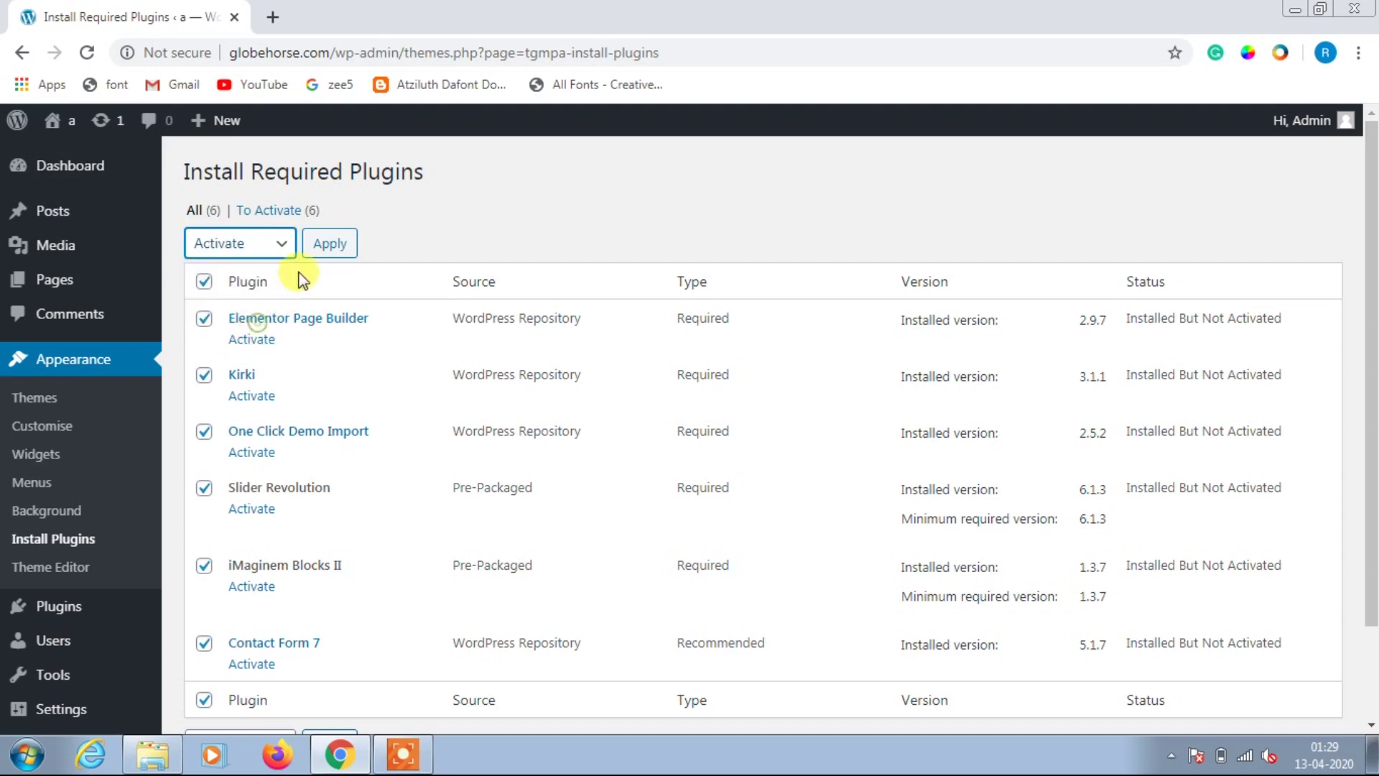
click(335, 248)
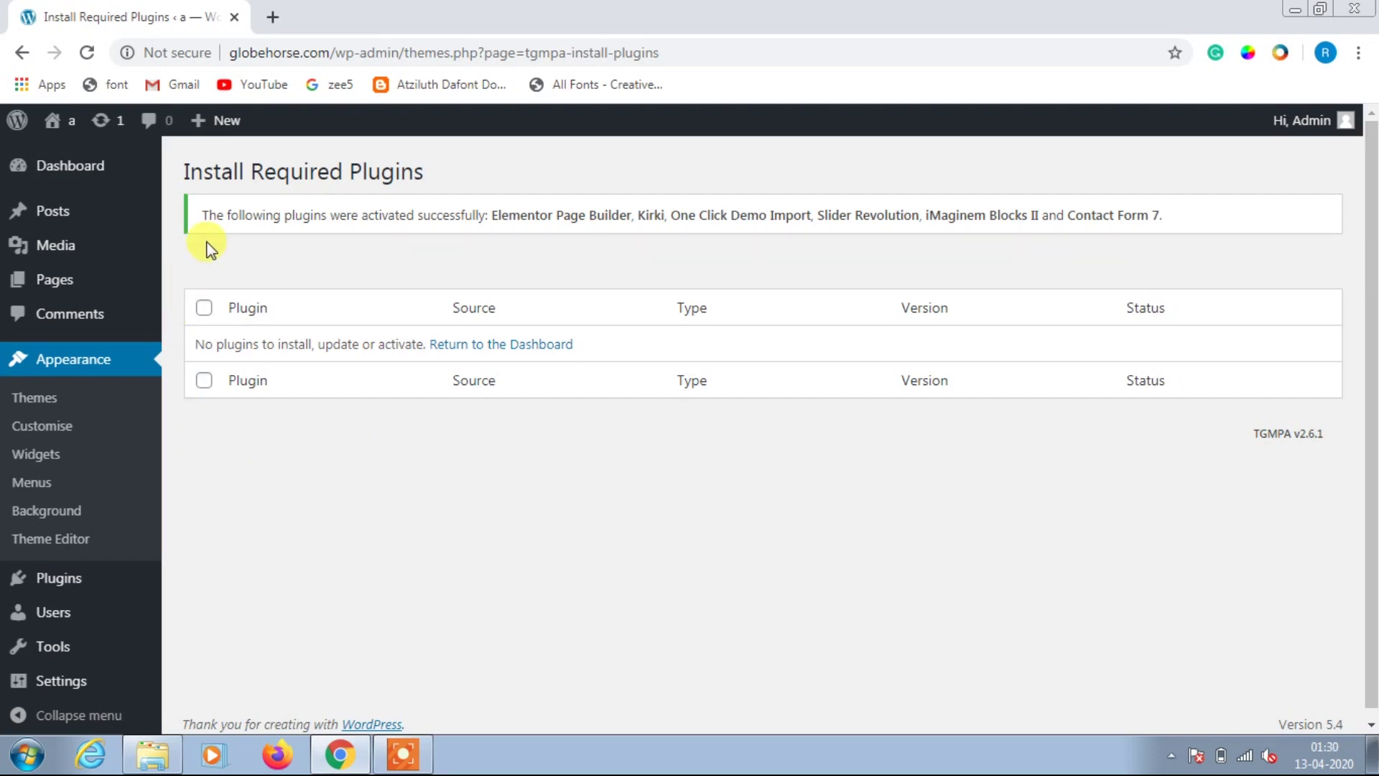
click(88, 53)
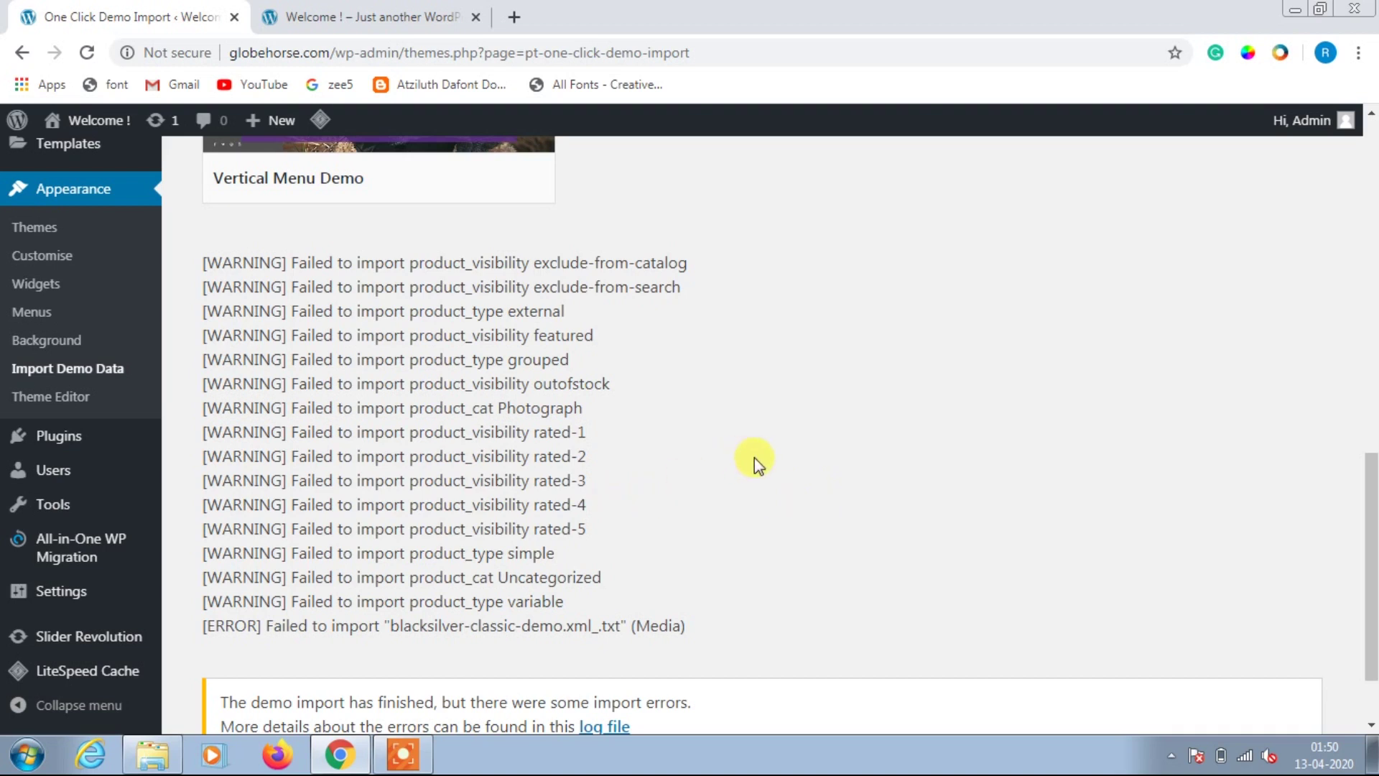
Step: Check the end of the demo import log and reload the site's front page to view the imported demo
scroll(817, 514, down, 2)
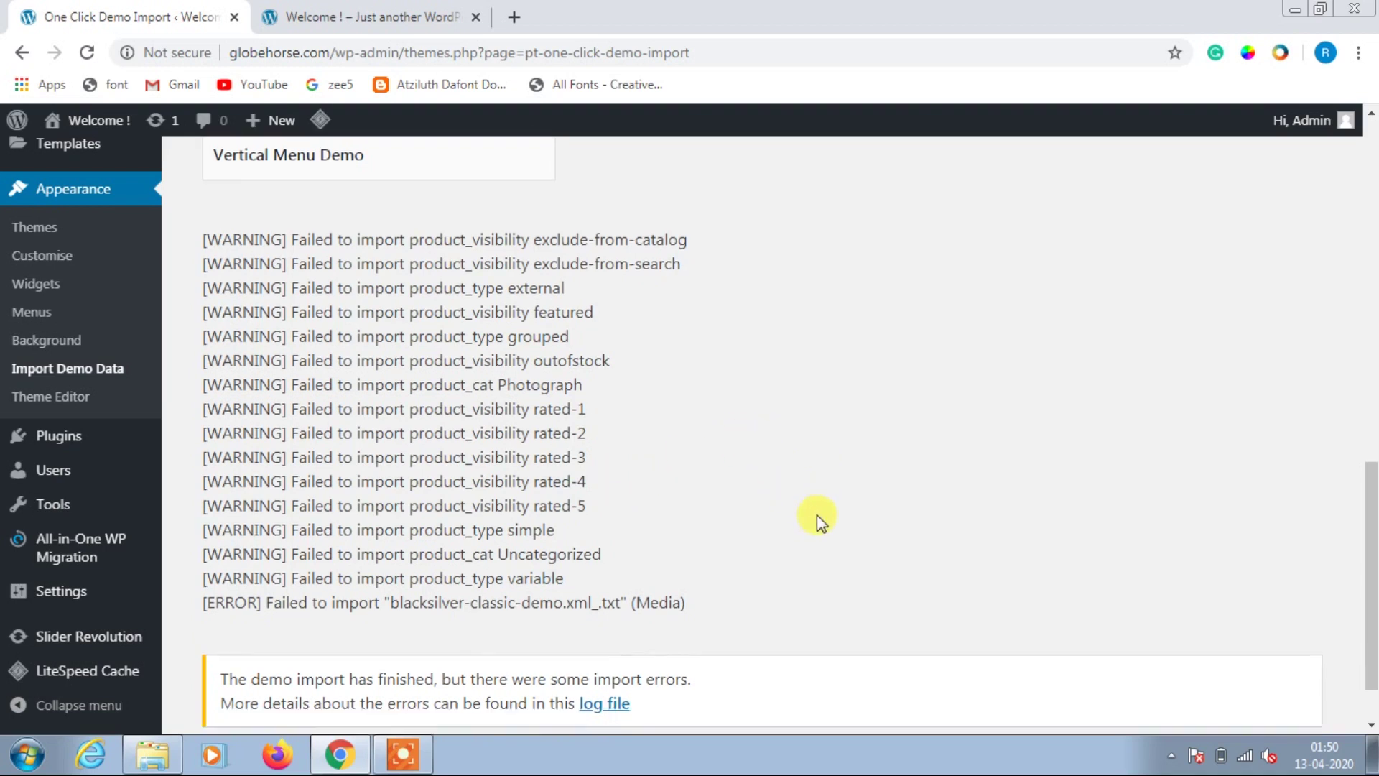
click(370, 15)
click(122, 11)
click(391, 9)
click(87, 53)
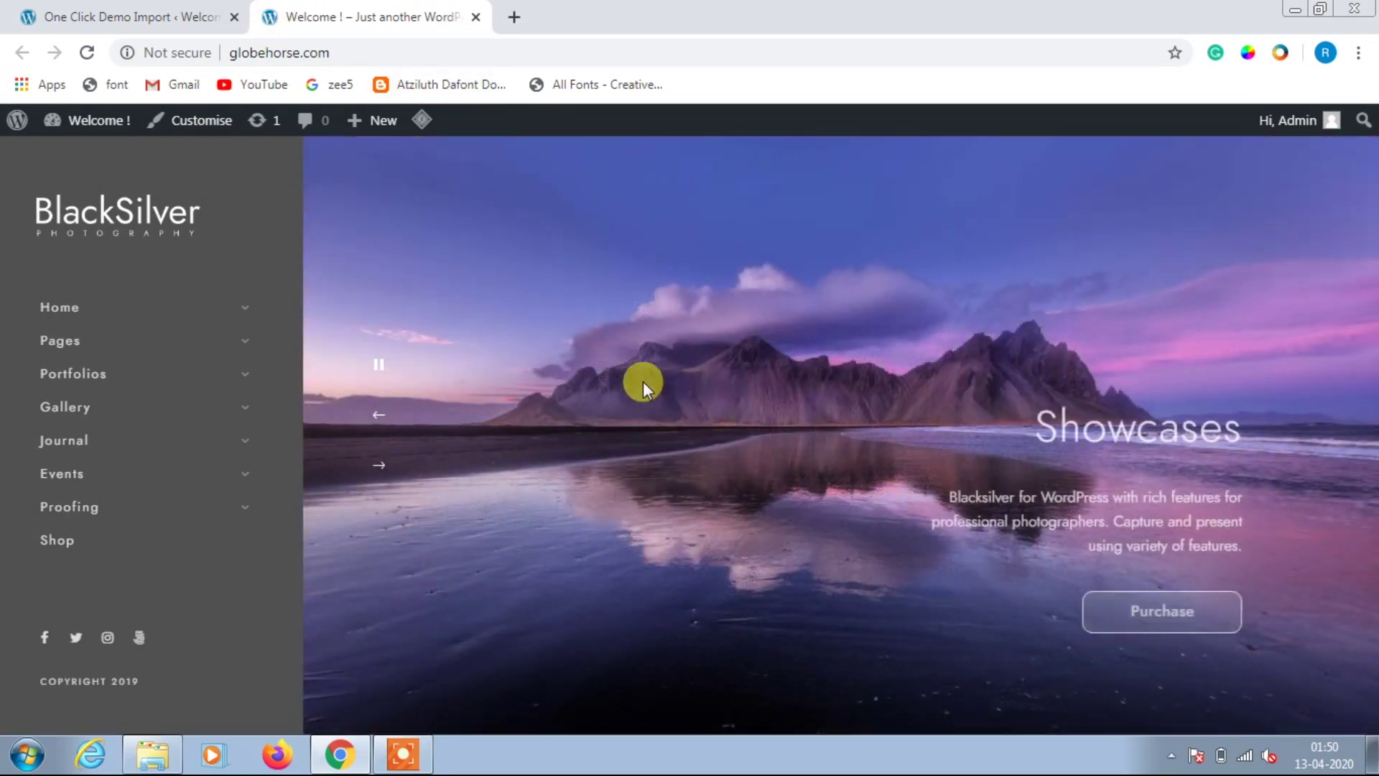
Step: Open the Carousel demo under Homepages I and browse through its slides
click(245, 309)
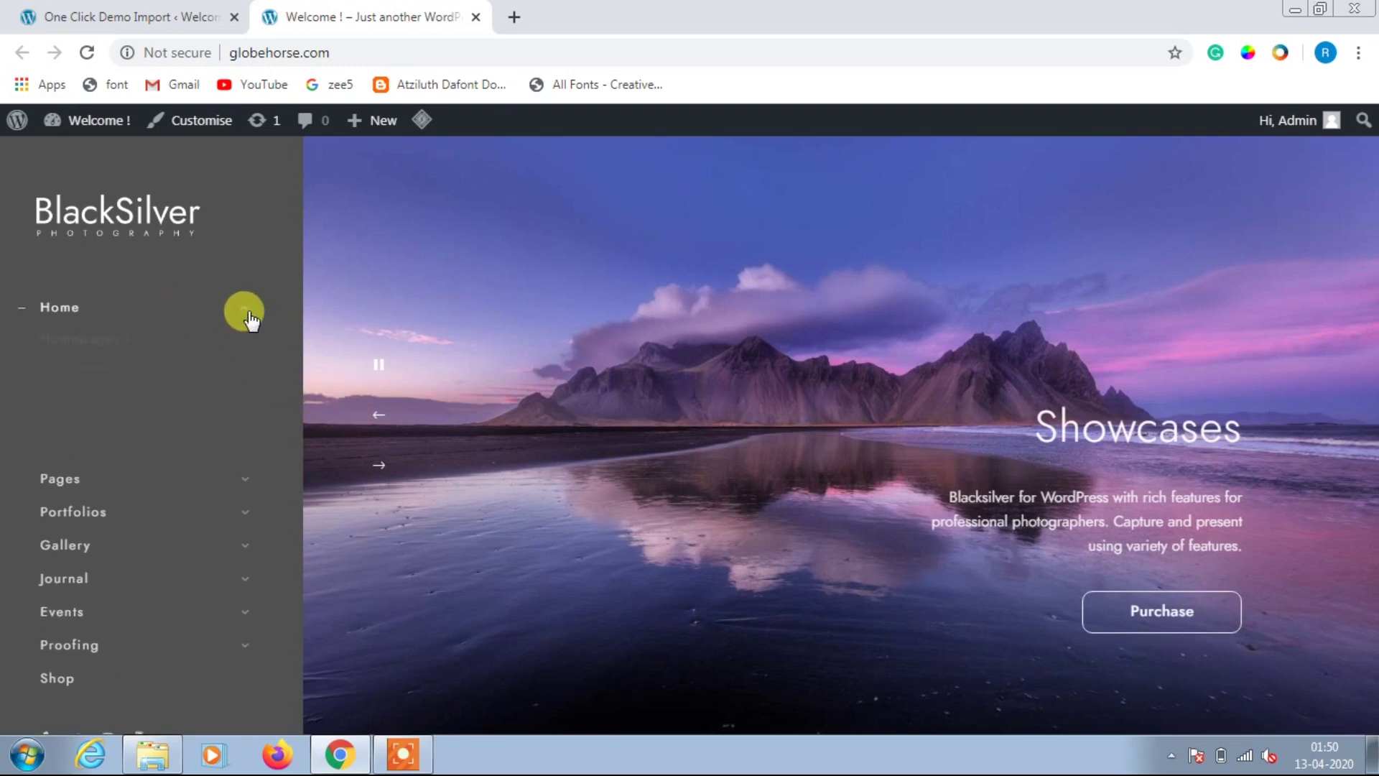
click(139, 358)
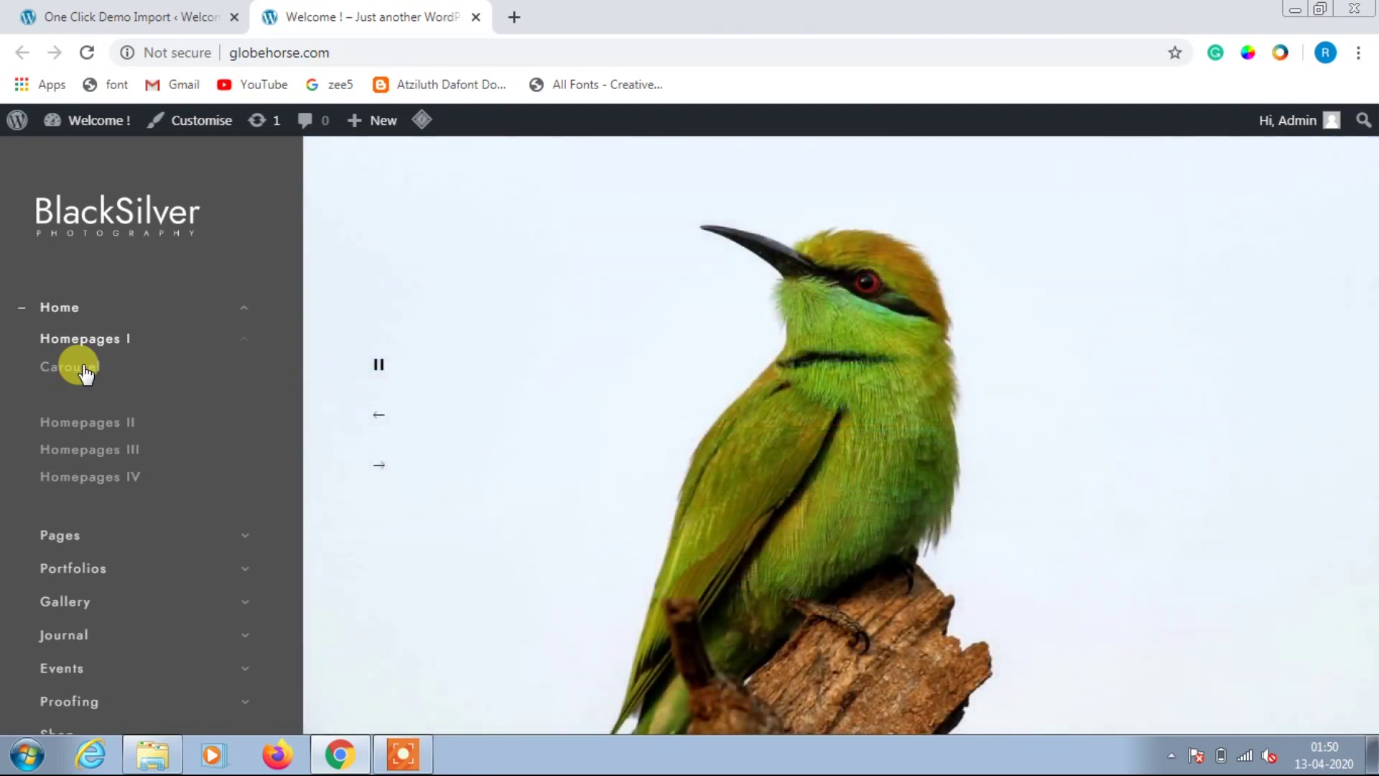
click(84, 371)
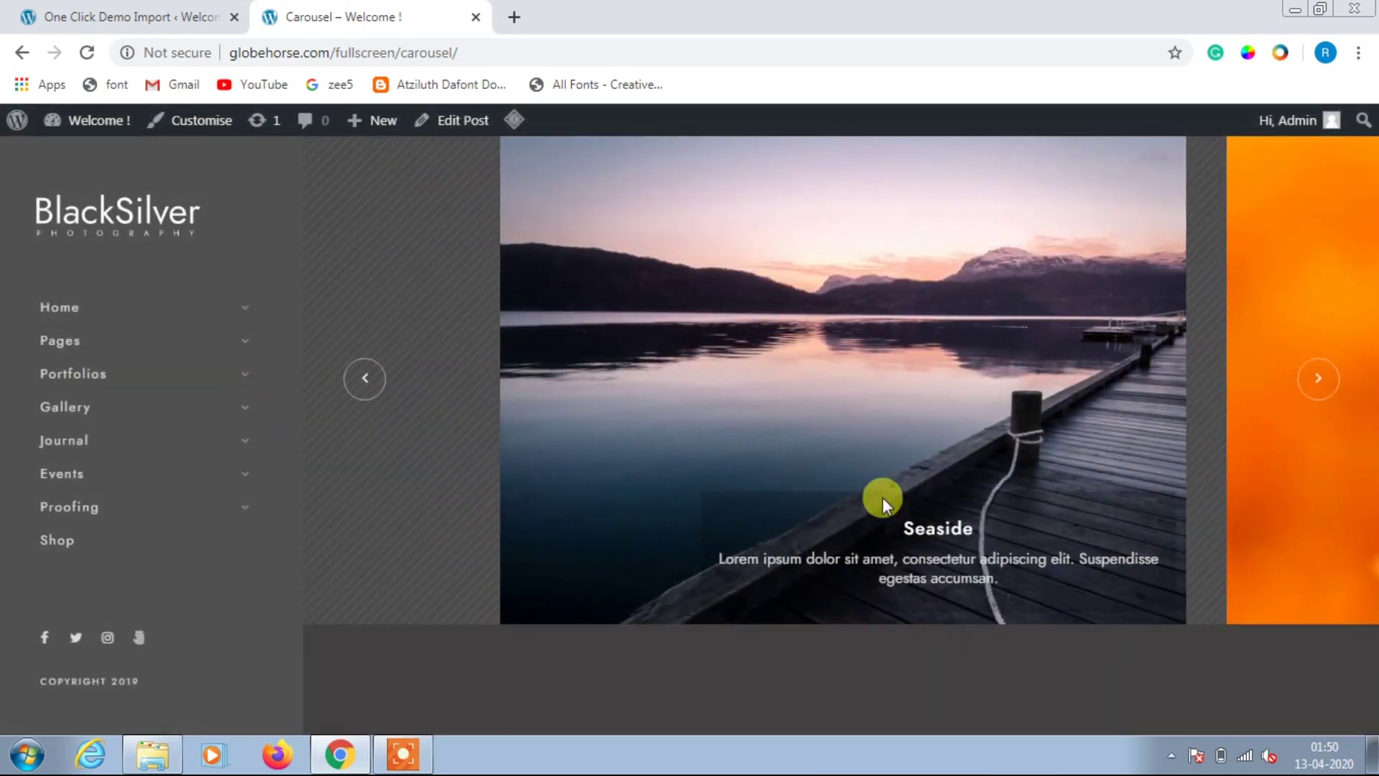
click(1318, 378)
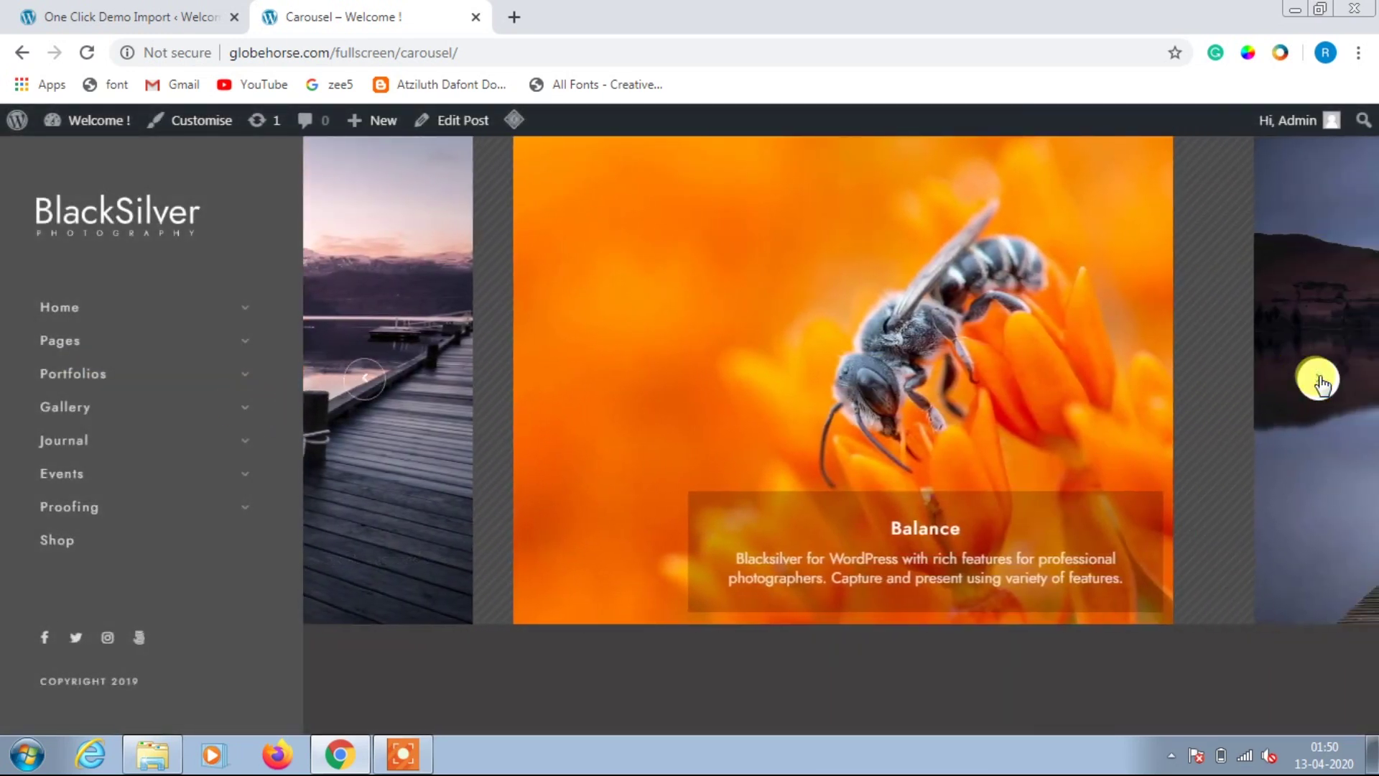
click(1319, 379)
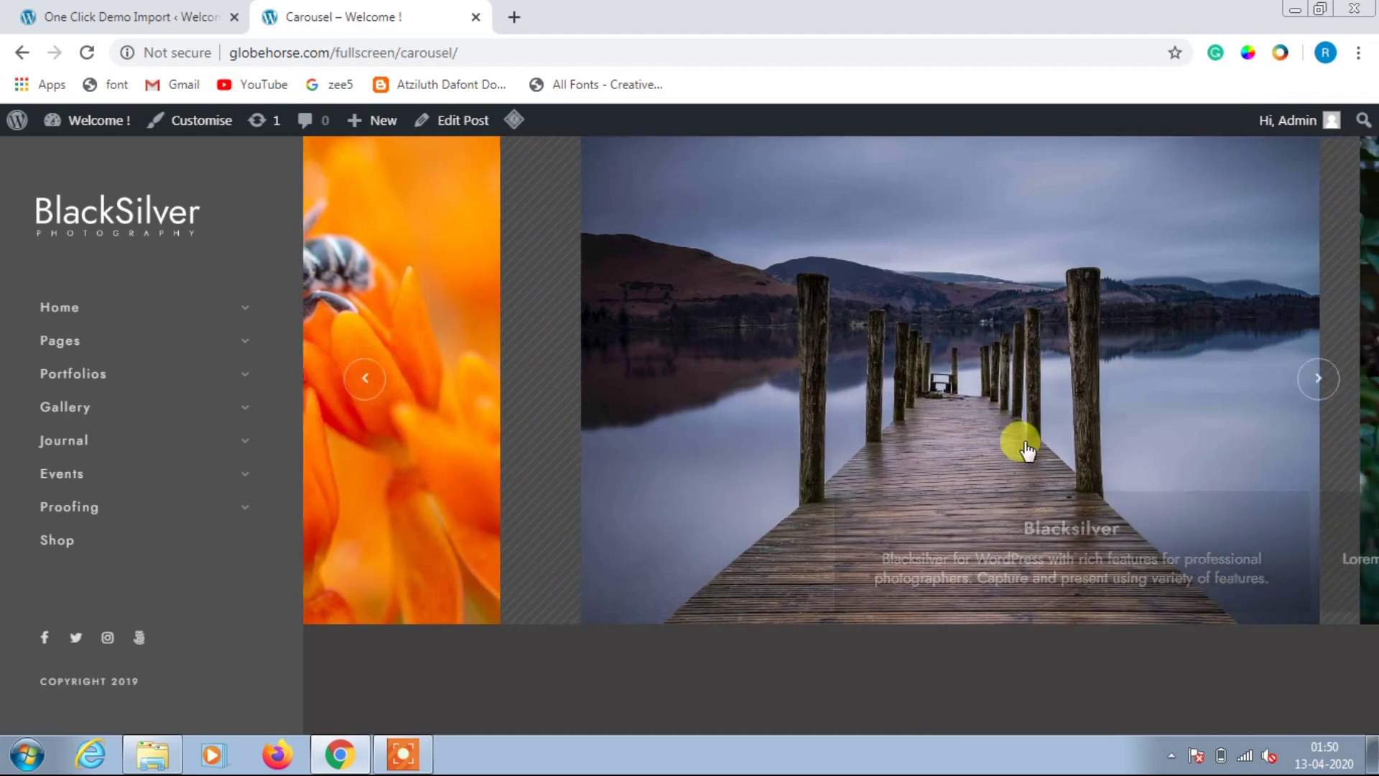
drag(1027, 449, 301, 424)
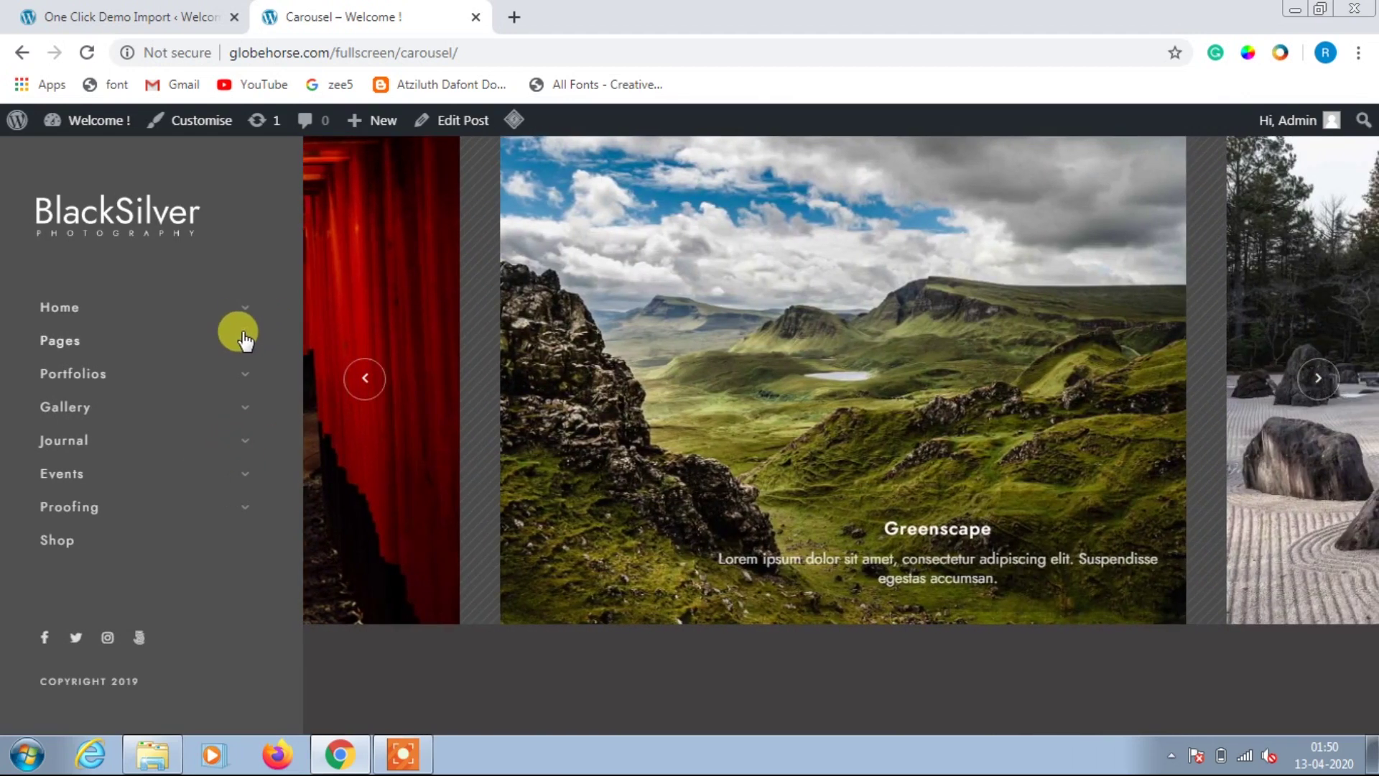
Step: Open the Cover Photos I demo under Homepages II and advance to the next slide
click(239, 308)
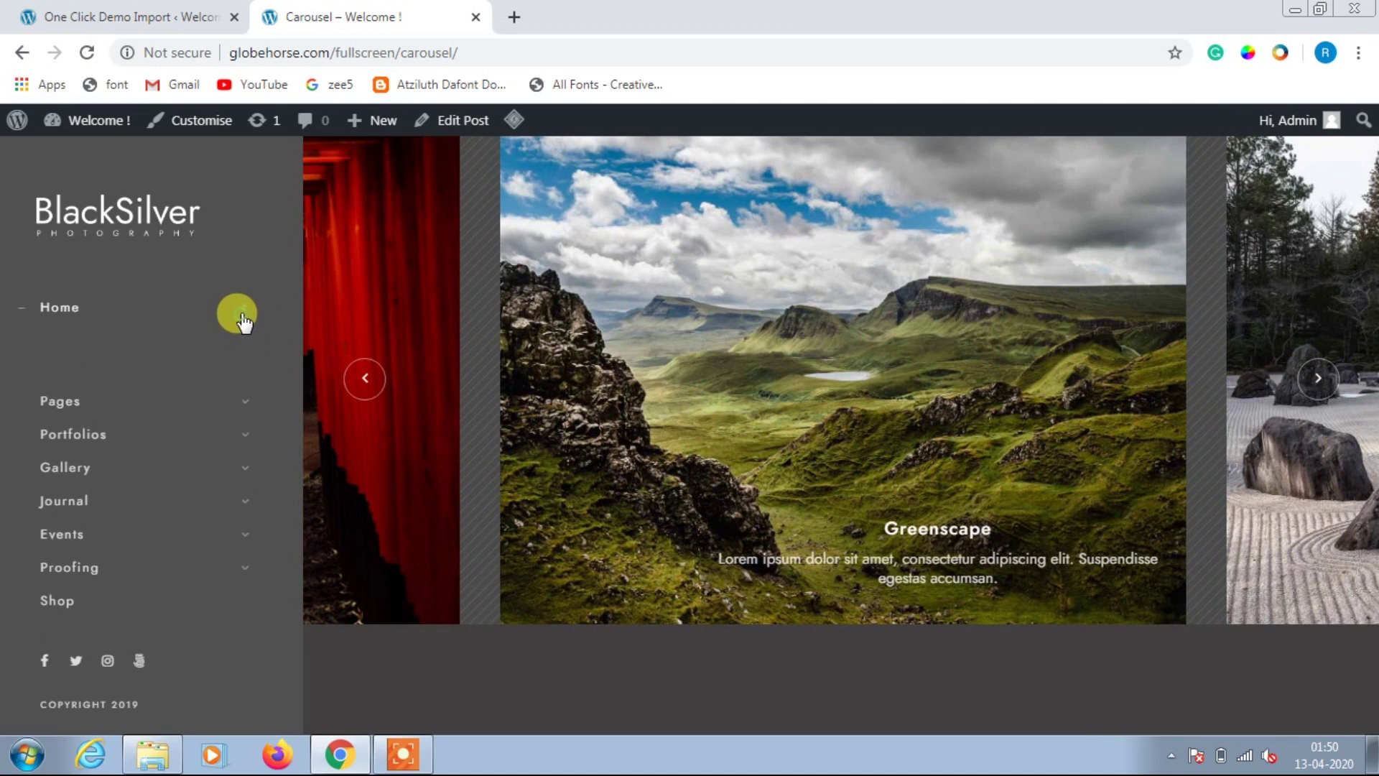
click(230, 365)
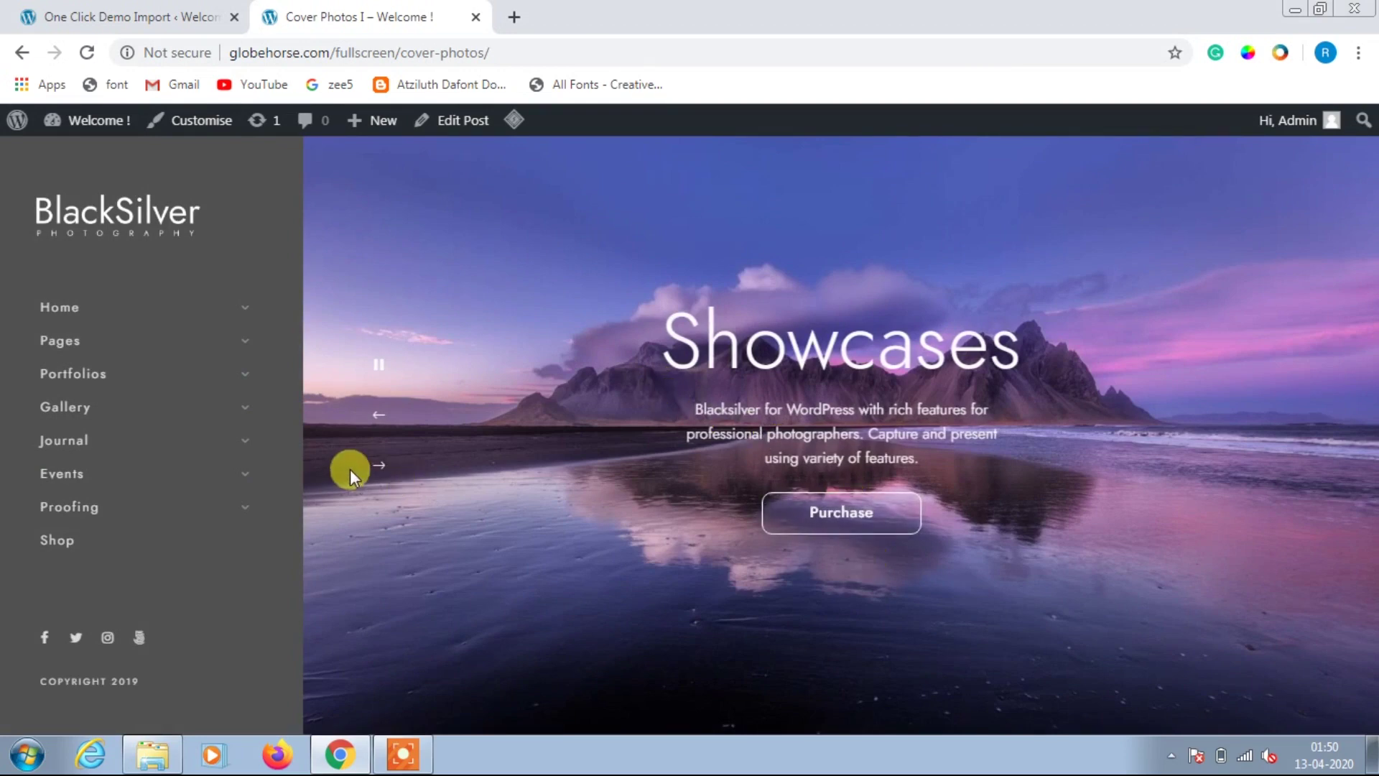
click(377, 465)
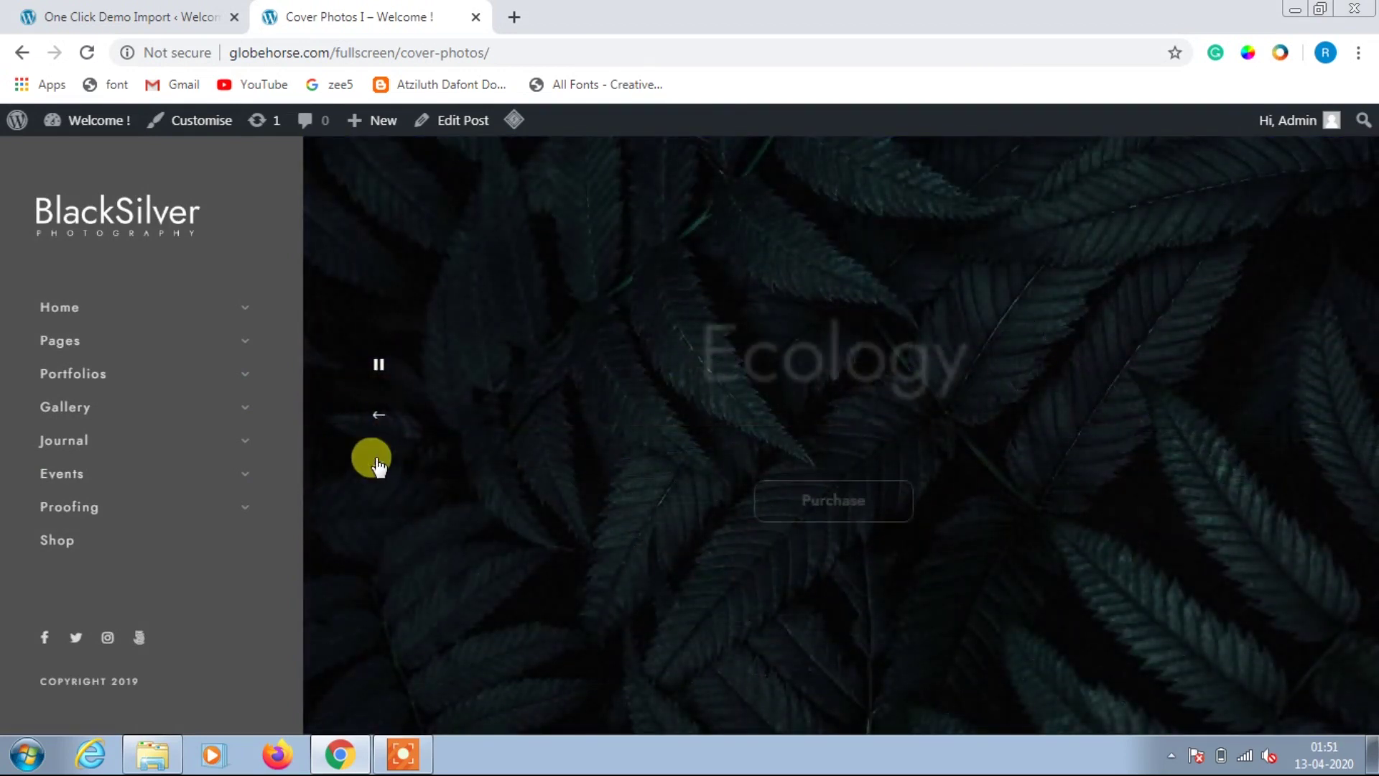
Step: View the Fotorama Fill and Fullscreen Particles I homepage demos, ending on Fotorama Fill
click(240, 317)
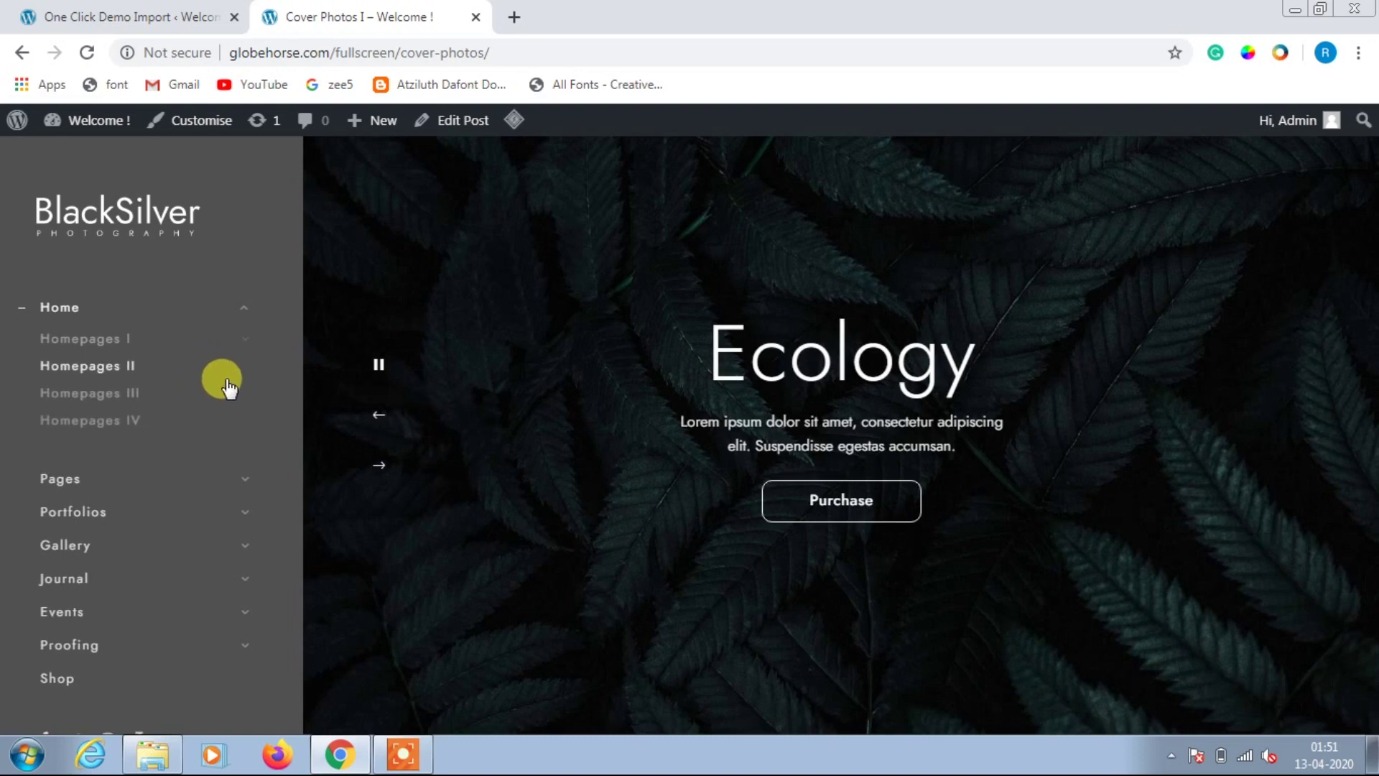
click(208, 397)
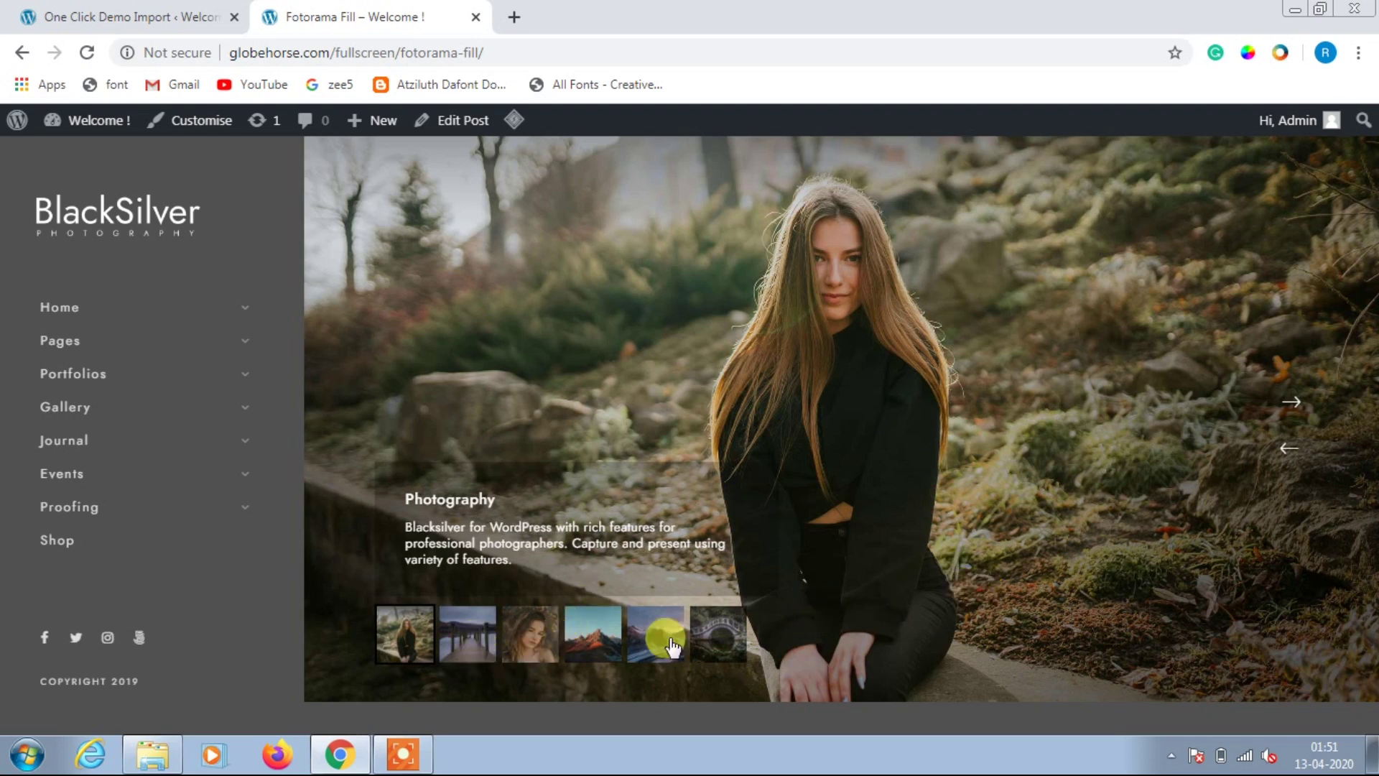
click(243, 316)
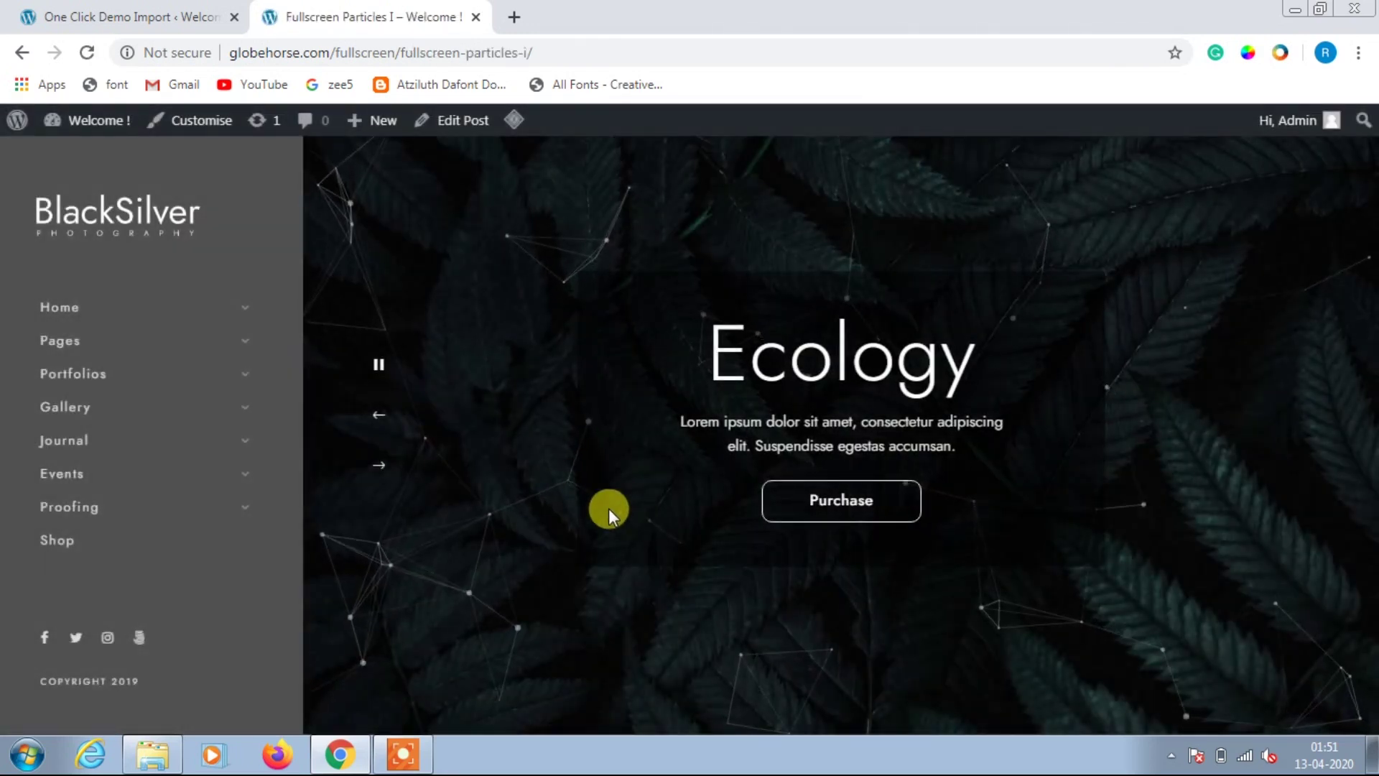
click(250, 316)
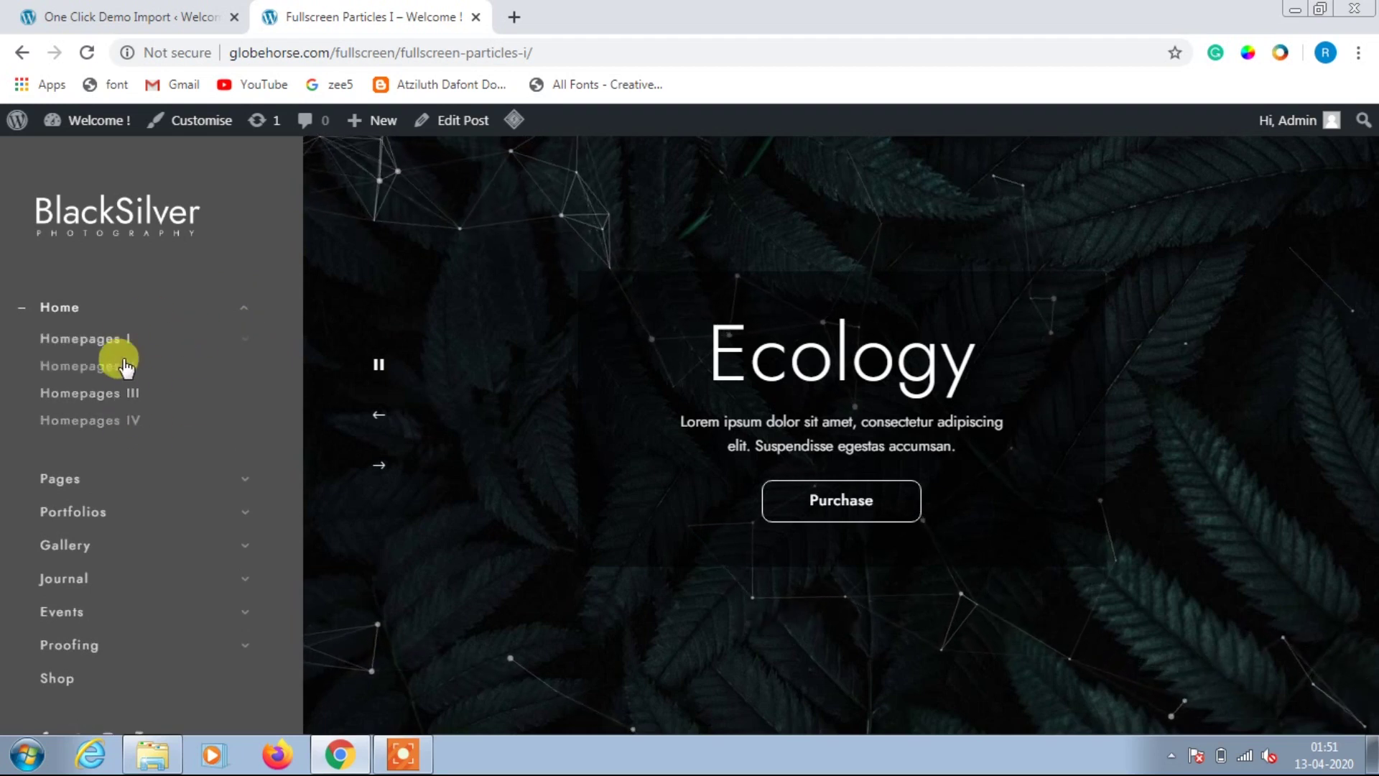
click(122, 402)
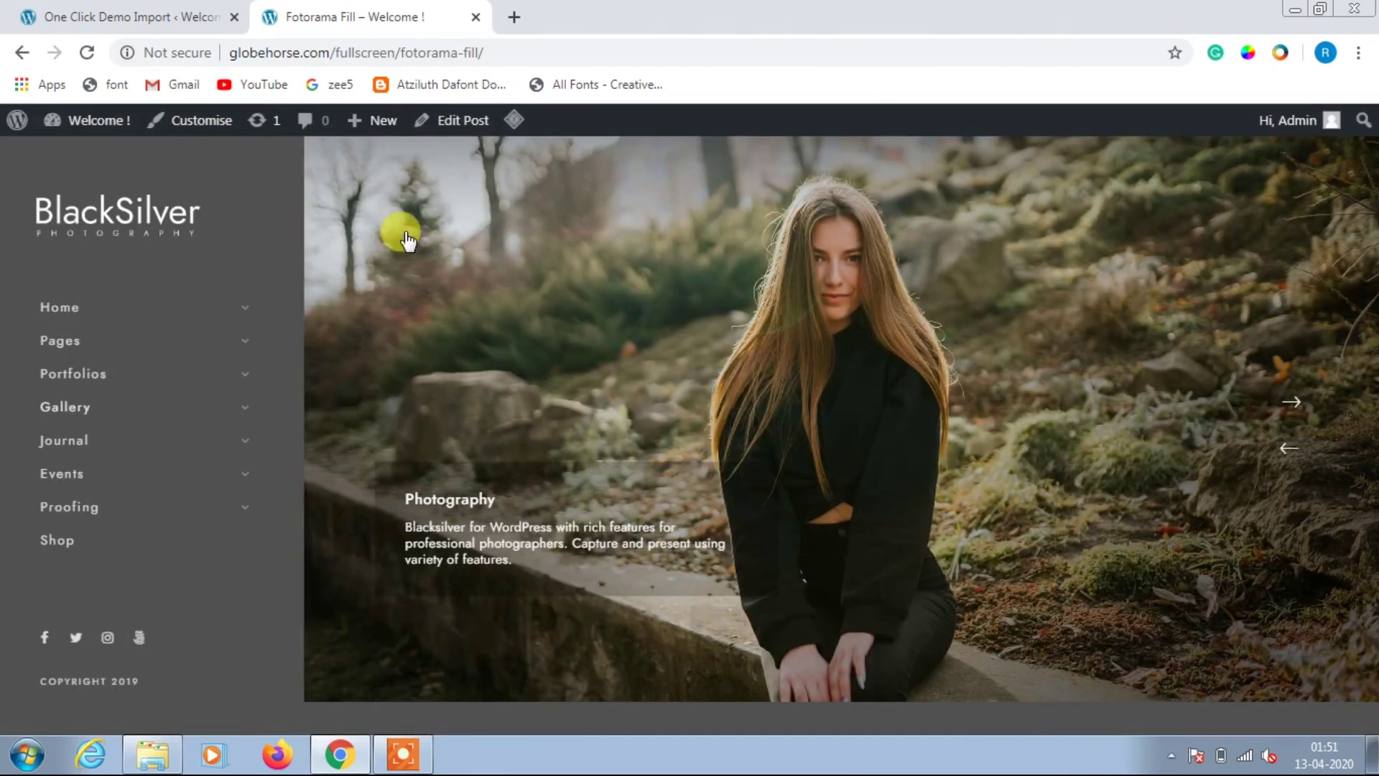
drag(403, 54, 554, 46)
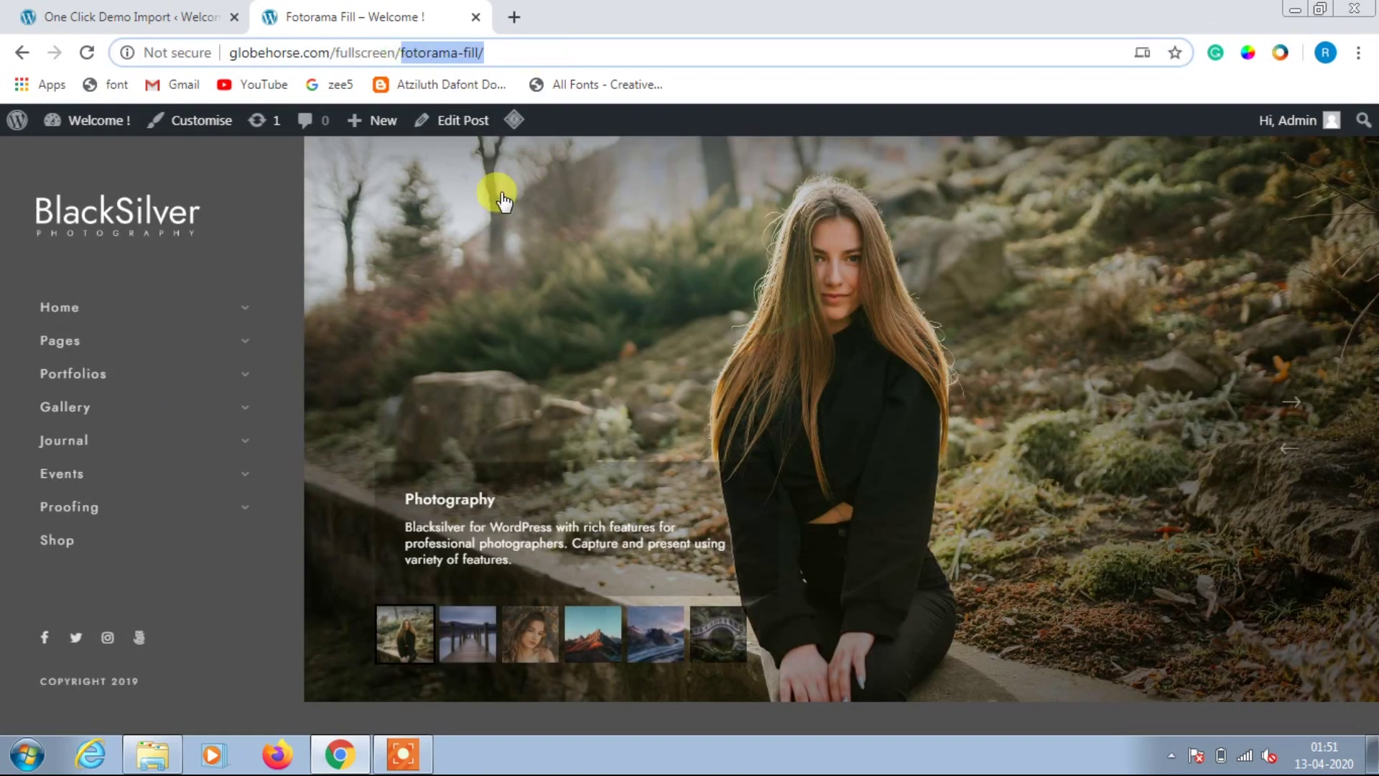
mouse_move(373, 120)
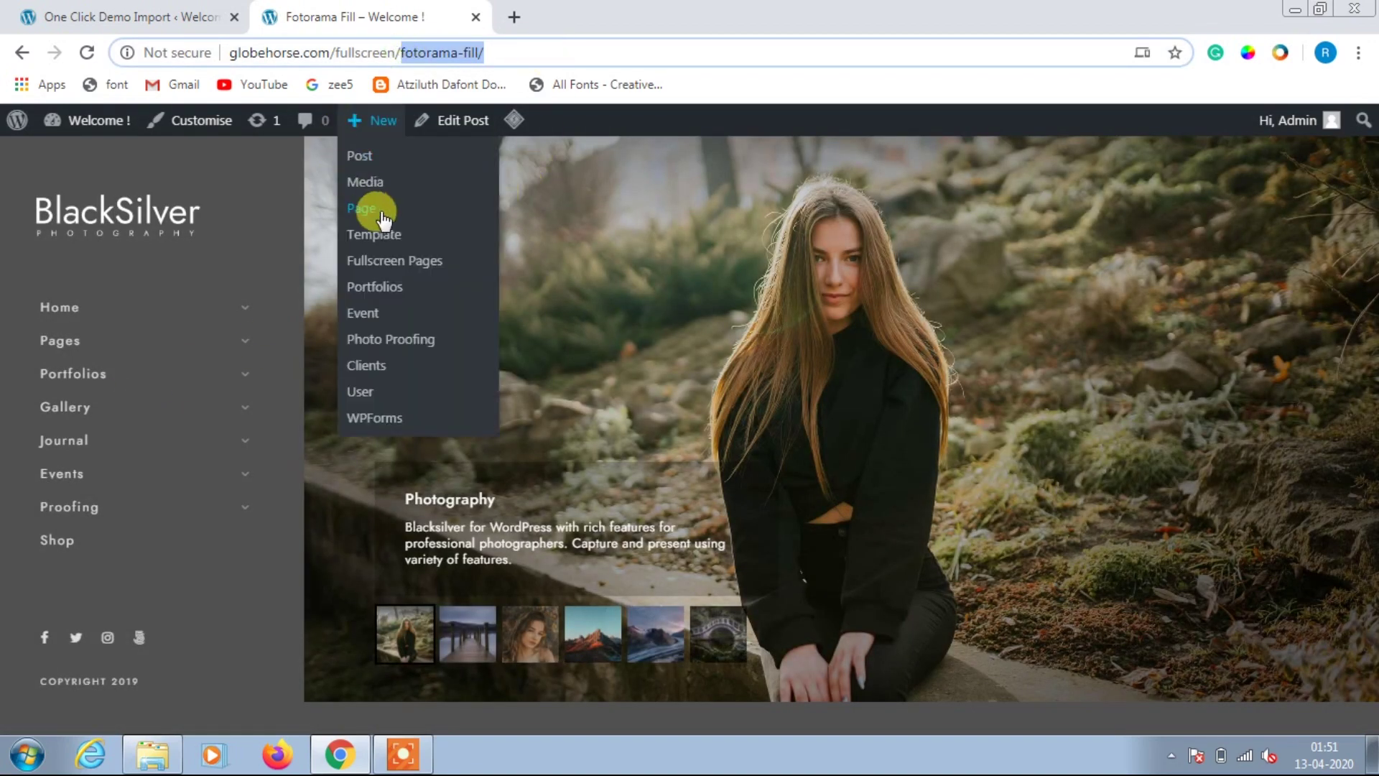
Step: Open the About me demo page under Pages and look through its content
click(245, 345)
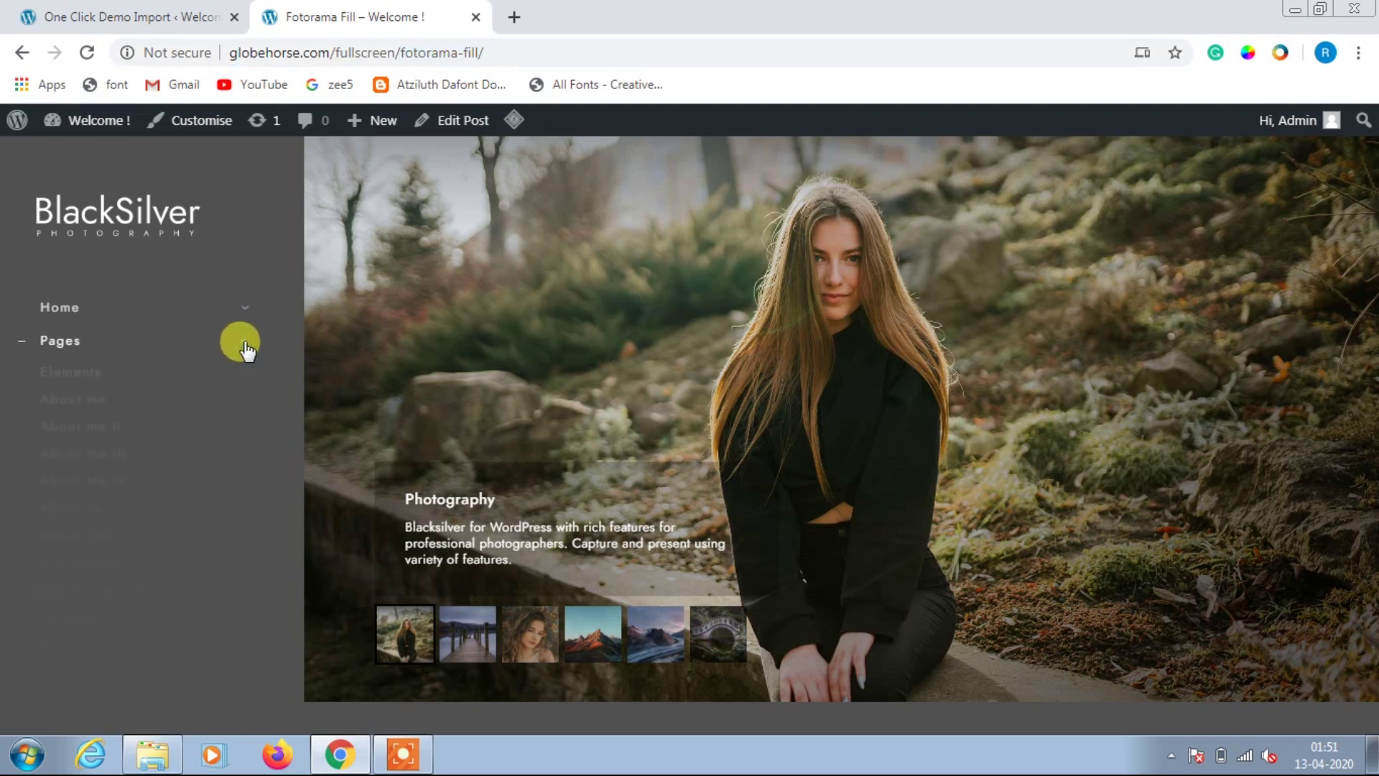
scroll(115, 392, down, 3)
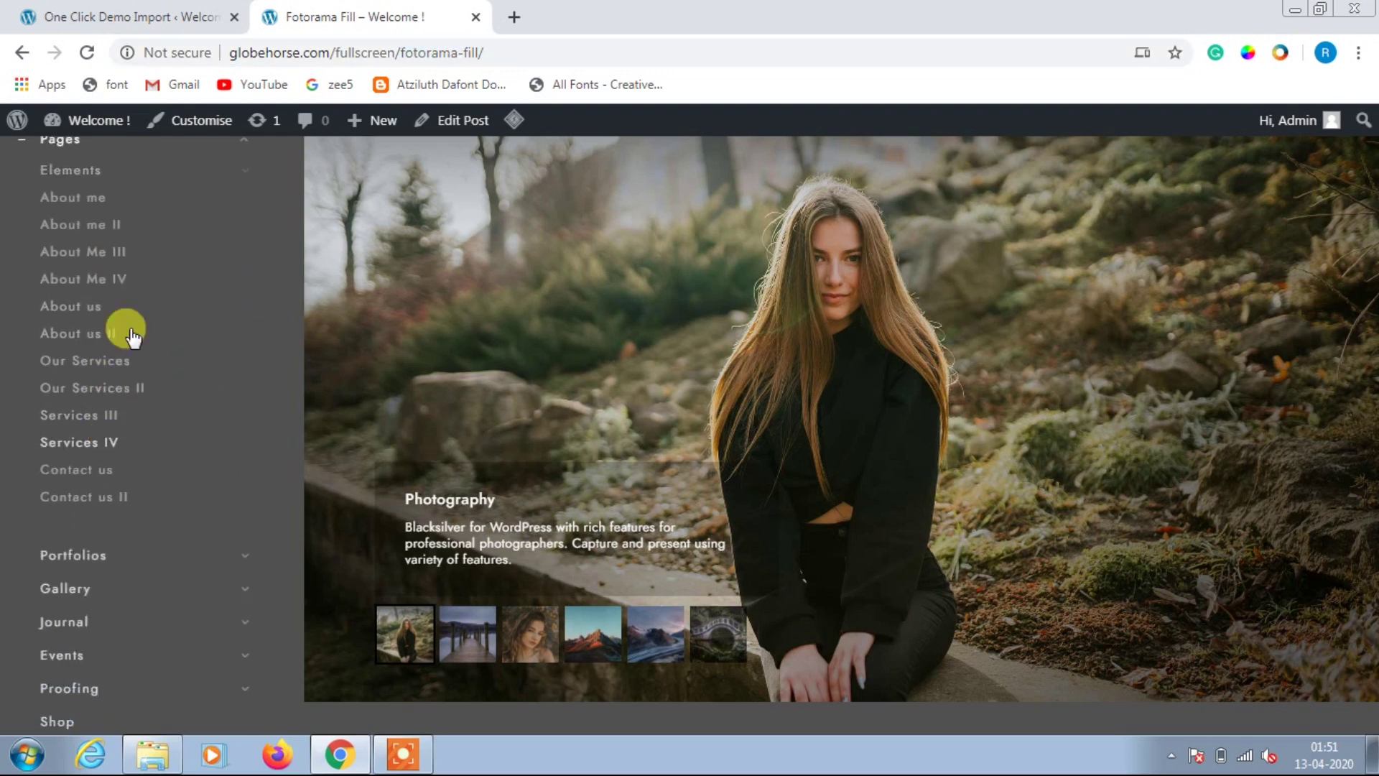
scroll(108, 424, up, 3)
scroll(116, 431, down, 3)
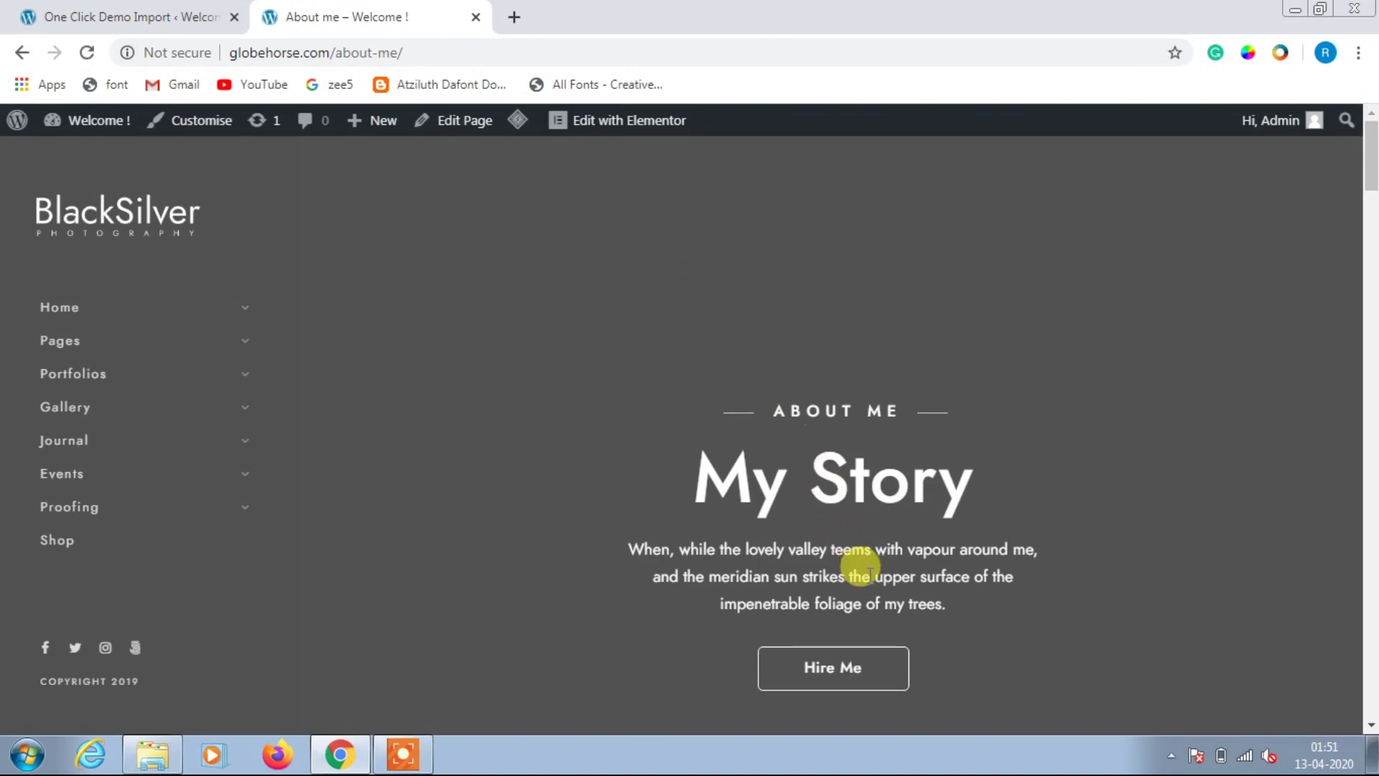
scroll(861, 573, down, 10)
scroll(871, 574, down, 9)
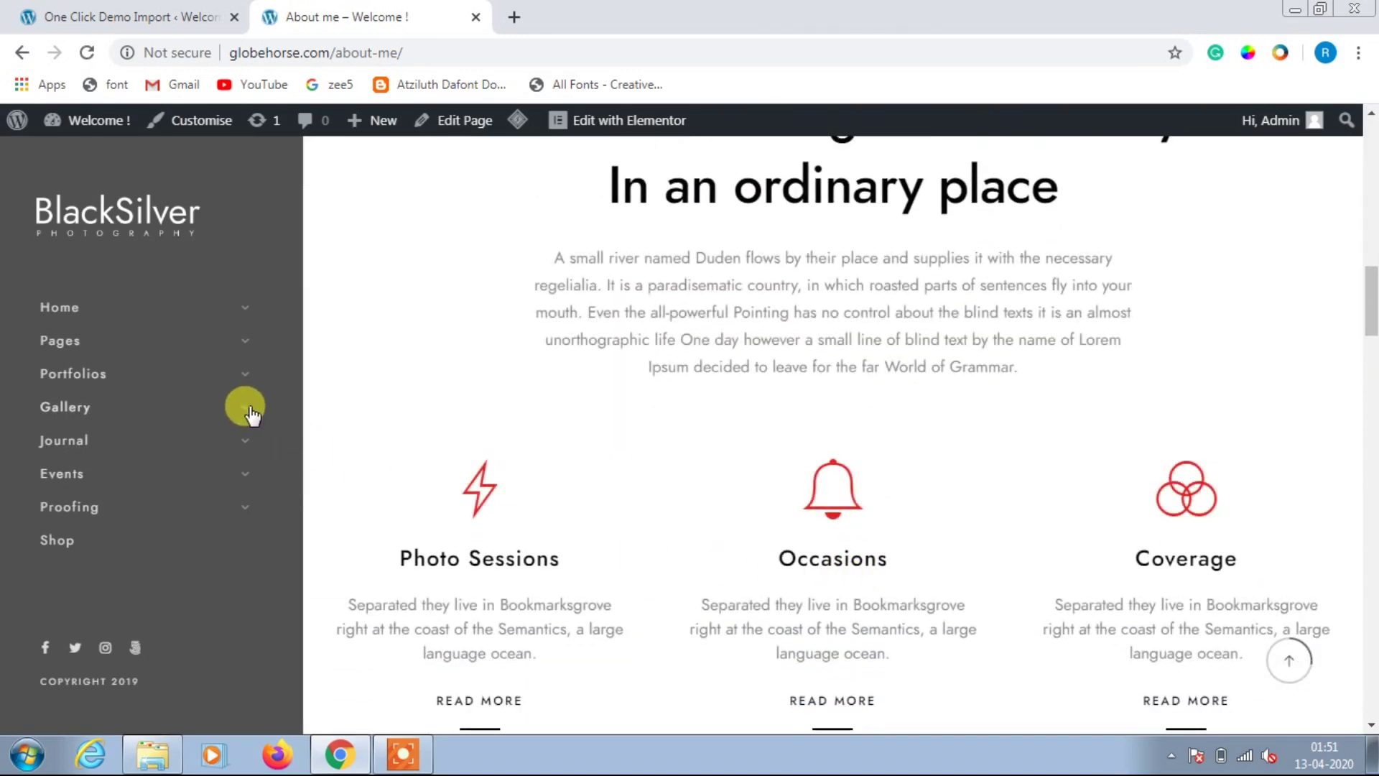
Step: Open the Our Services demo page under Pages and look through it down to the pricing plans
click(247, 410)
click(243, 343)
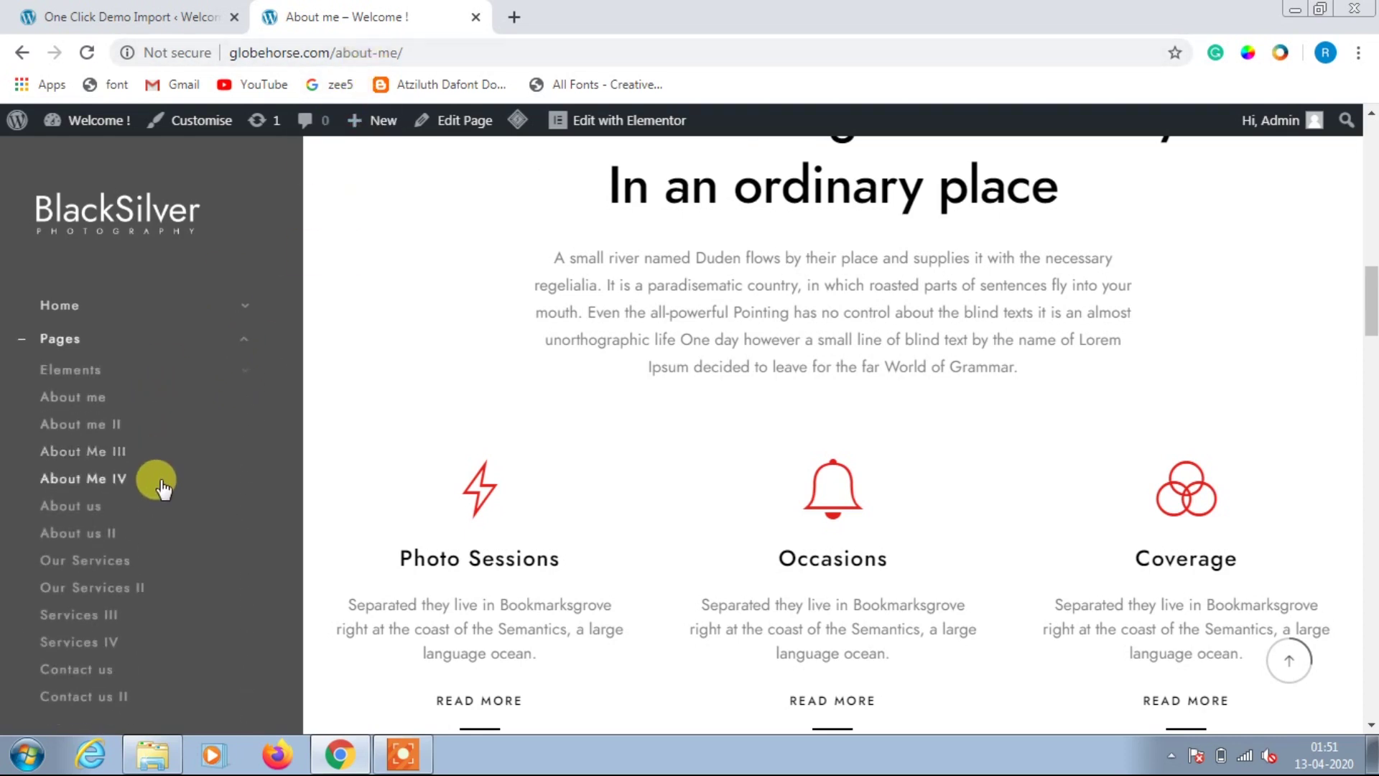
scroll(154, 481, down, 3)
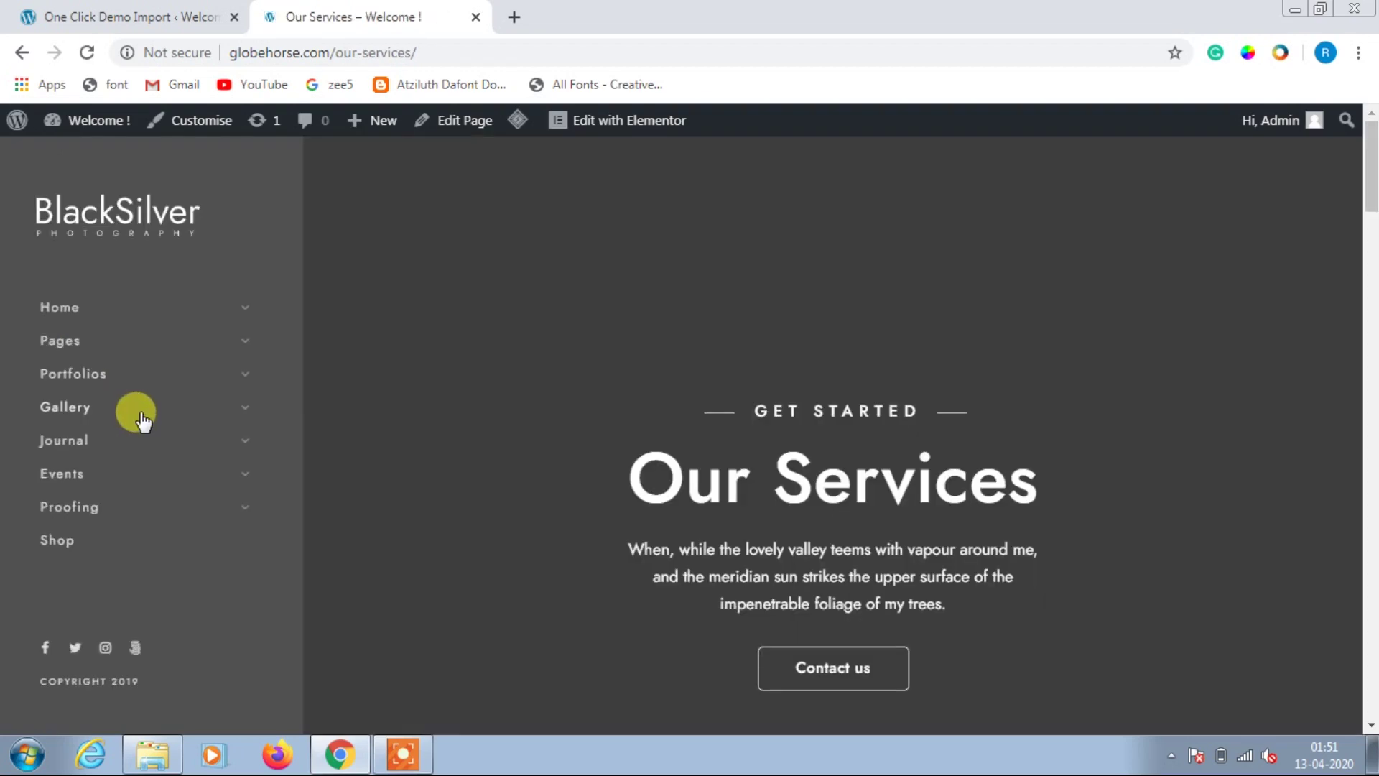
scroll(740, 502, down, 5)
scroll(750, 513, down, 10)
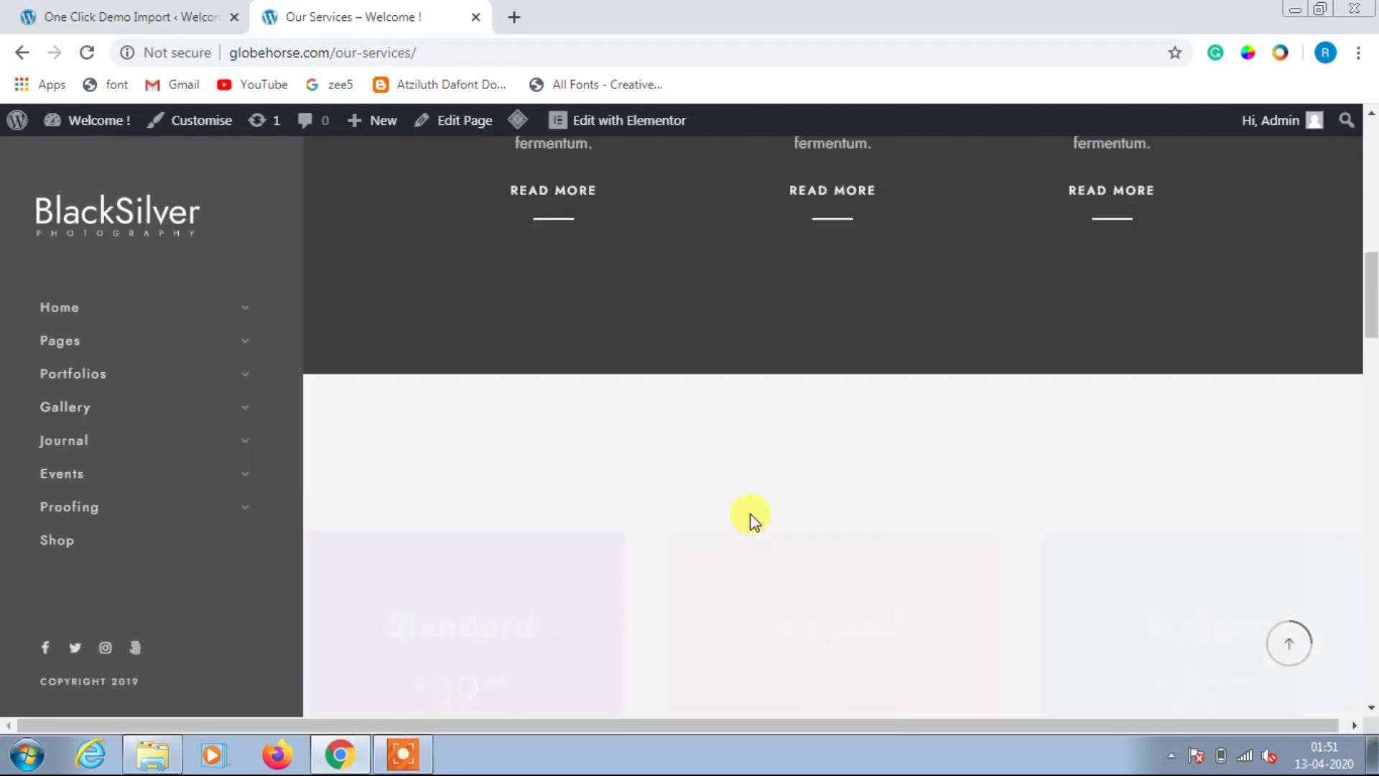
Step: Open the Gallery Boxed 3 Column demo under Gallery Boxed and view its photo grid
click(248, 416)
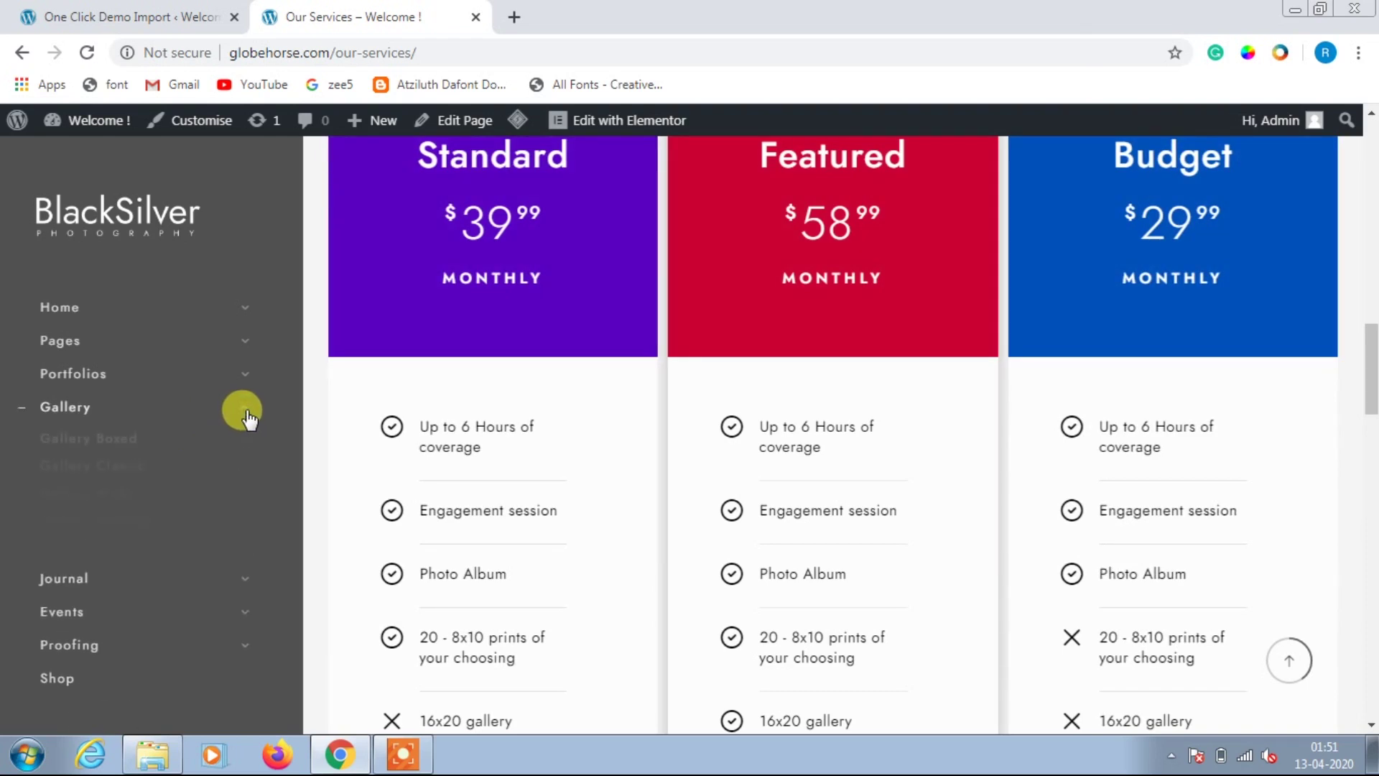
scroll(241, 409, down, 1)
click(225, 346)
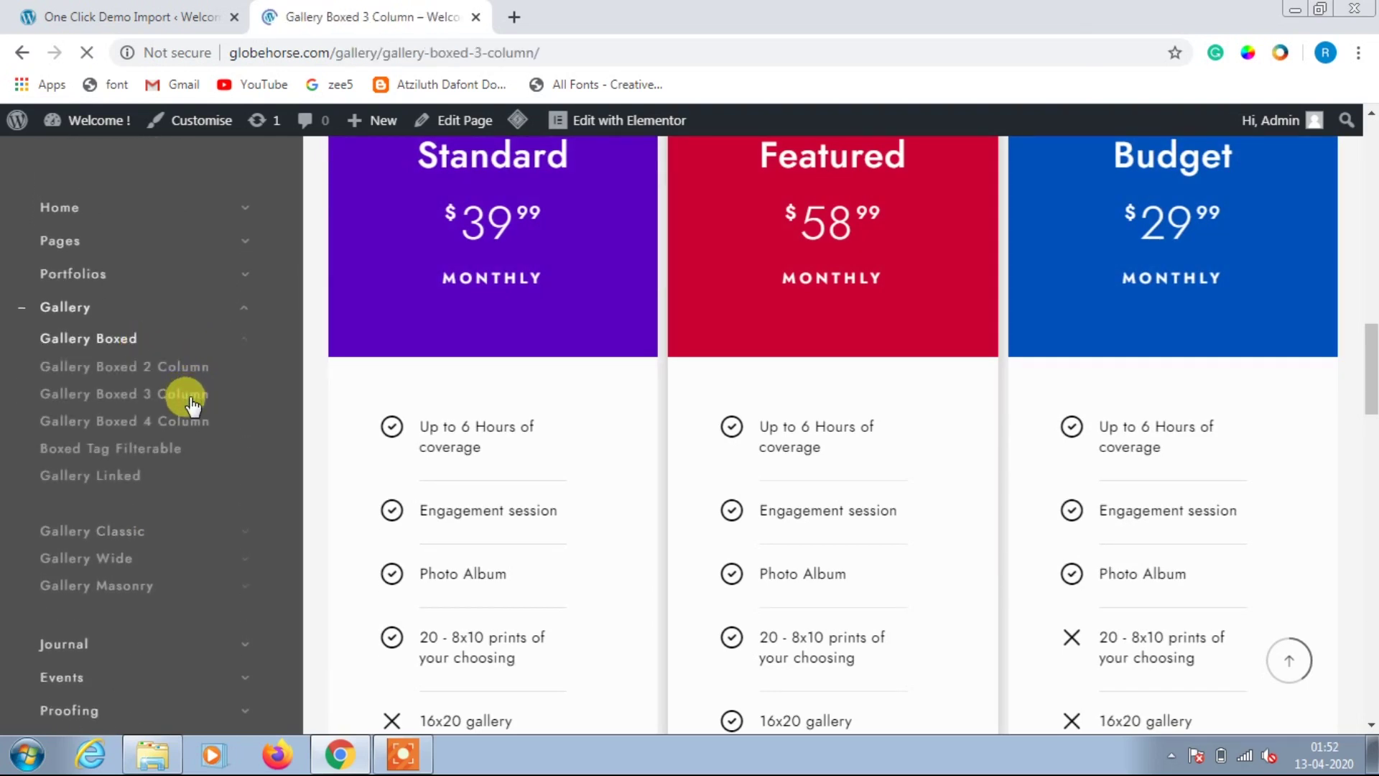
scroll(885, 323, down, 5)
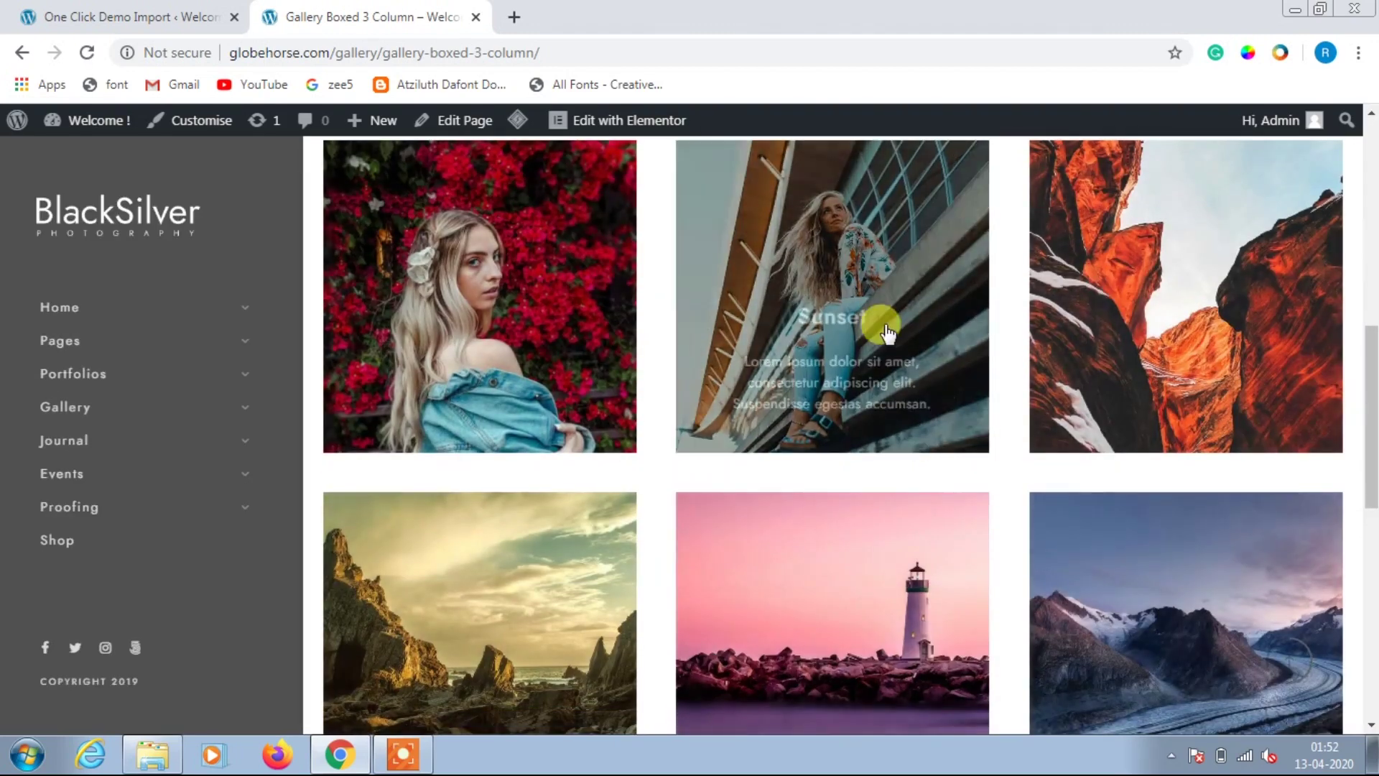
Step: View the Sunset photo enlarged, close it, and look further through the three-column gallery
click(885, 323)
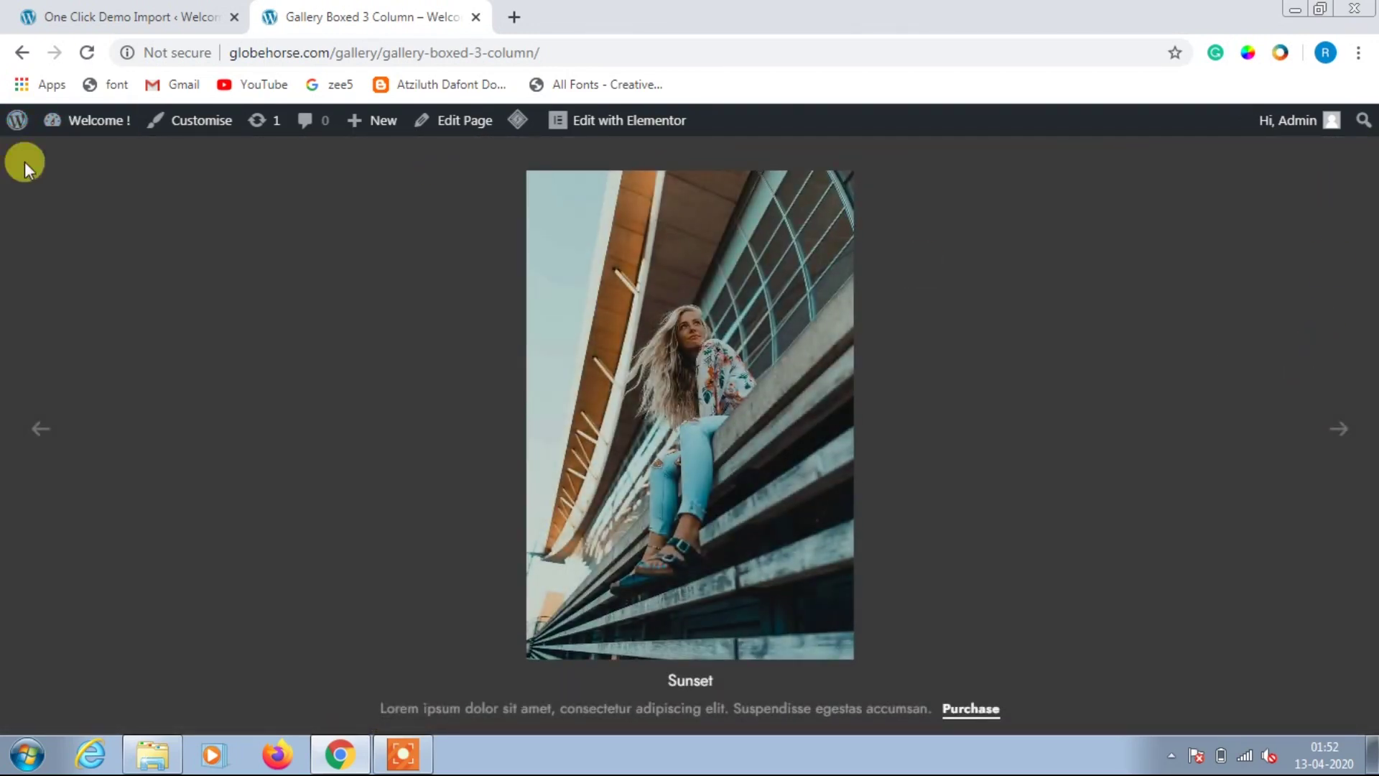
click(24, 161)
scroll(155, 394, down, 2)
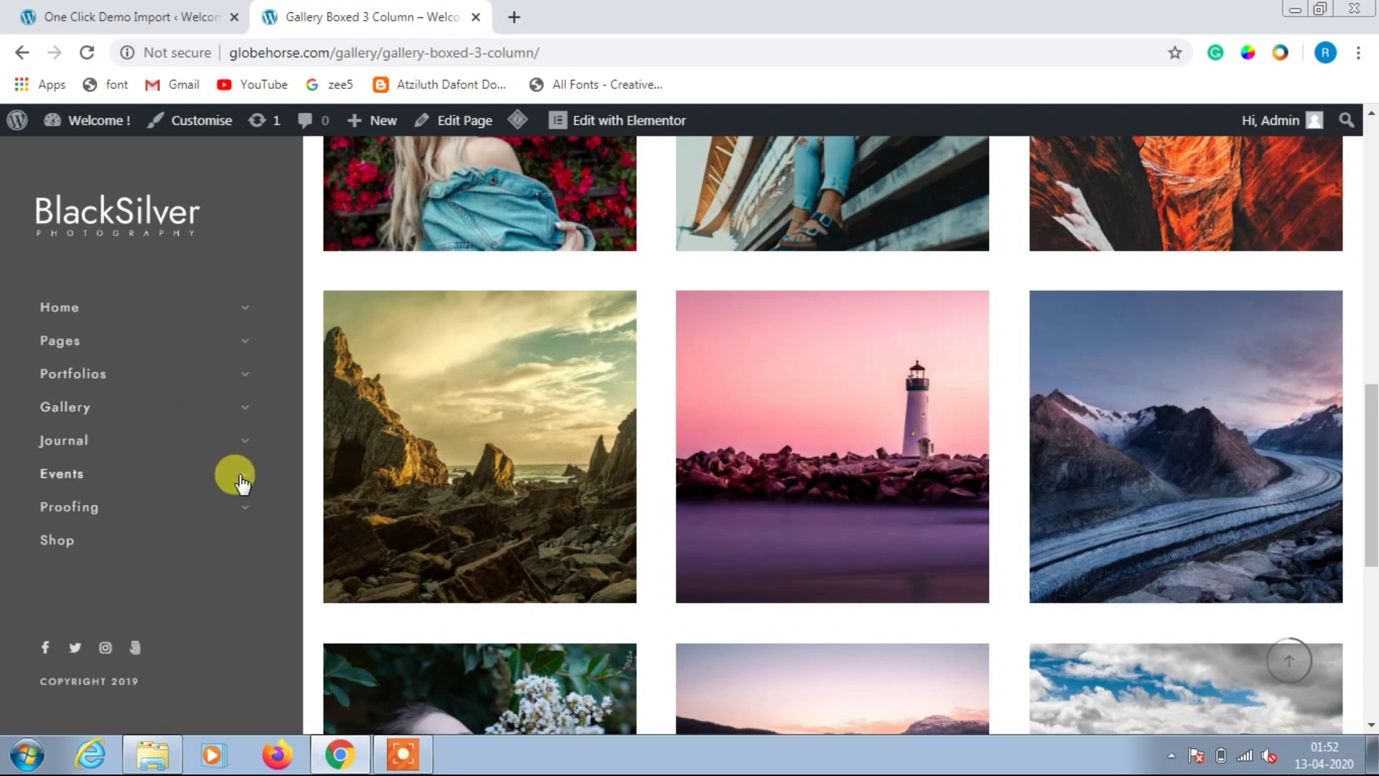
Step: Open the Event Gallery II demo under Events and look through its header and event photos
click(242, 478)
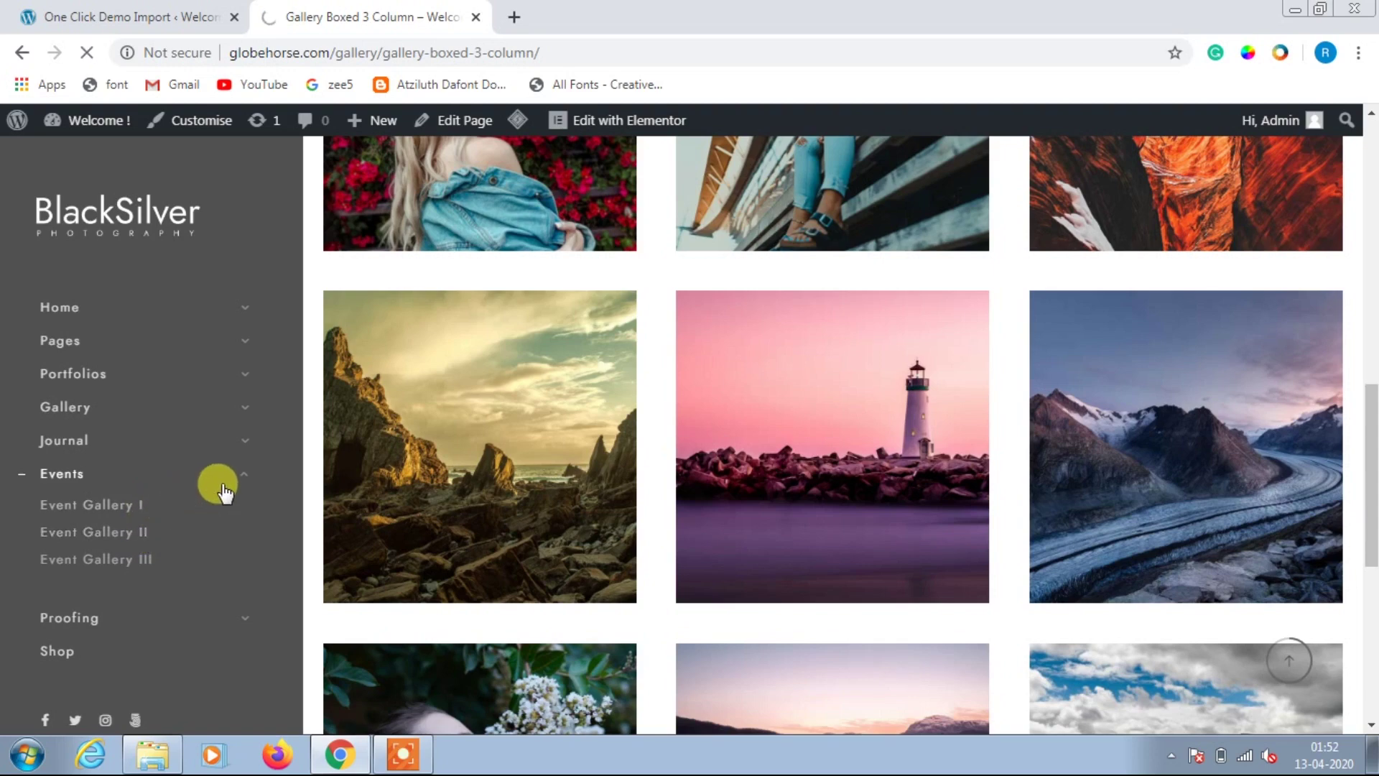
scroll(484, 463, down, 10)
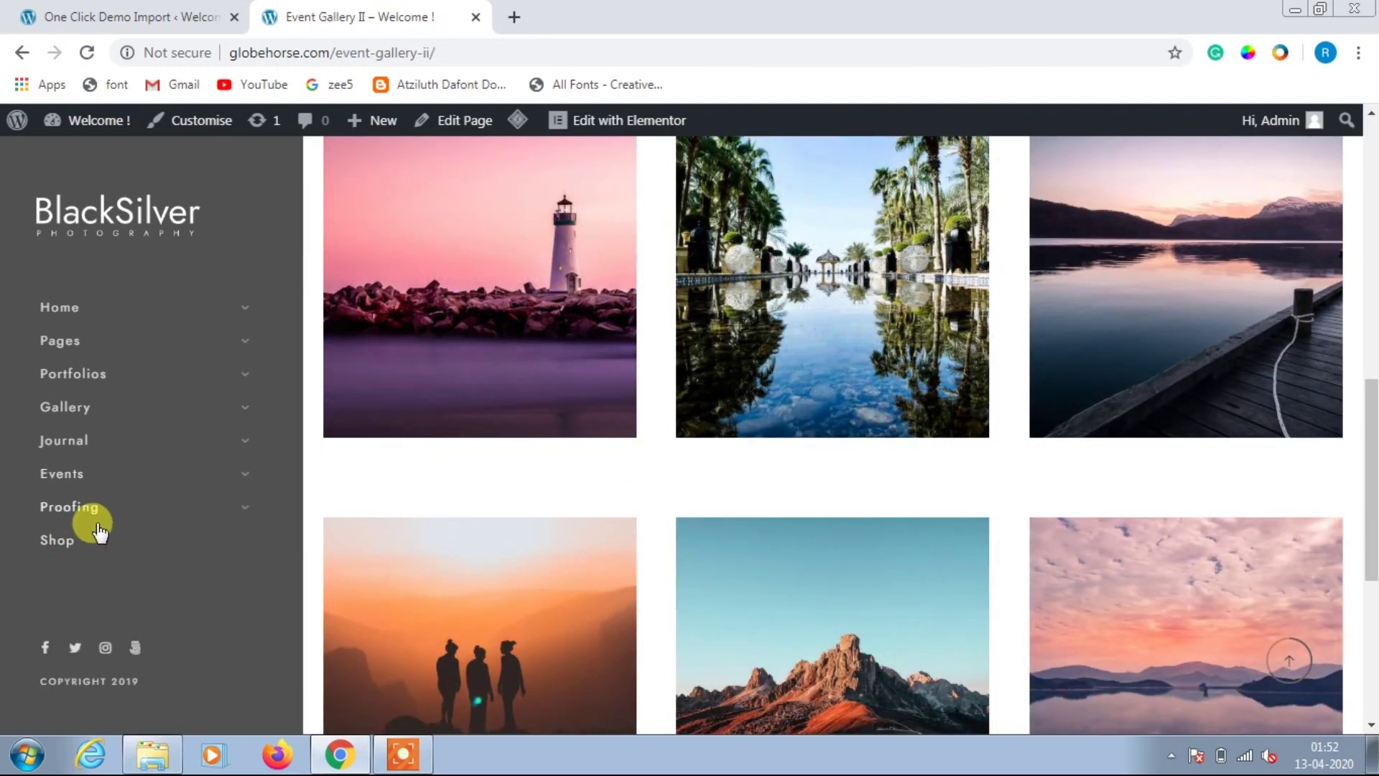
scroll(170, 509, up, 10)
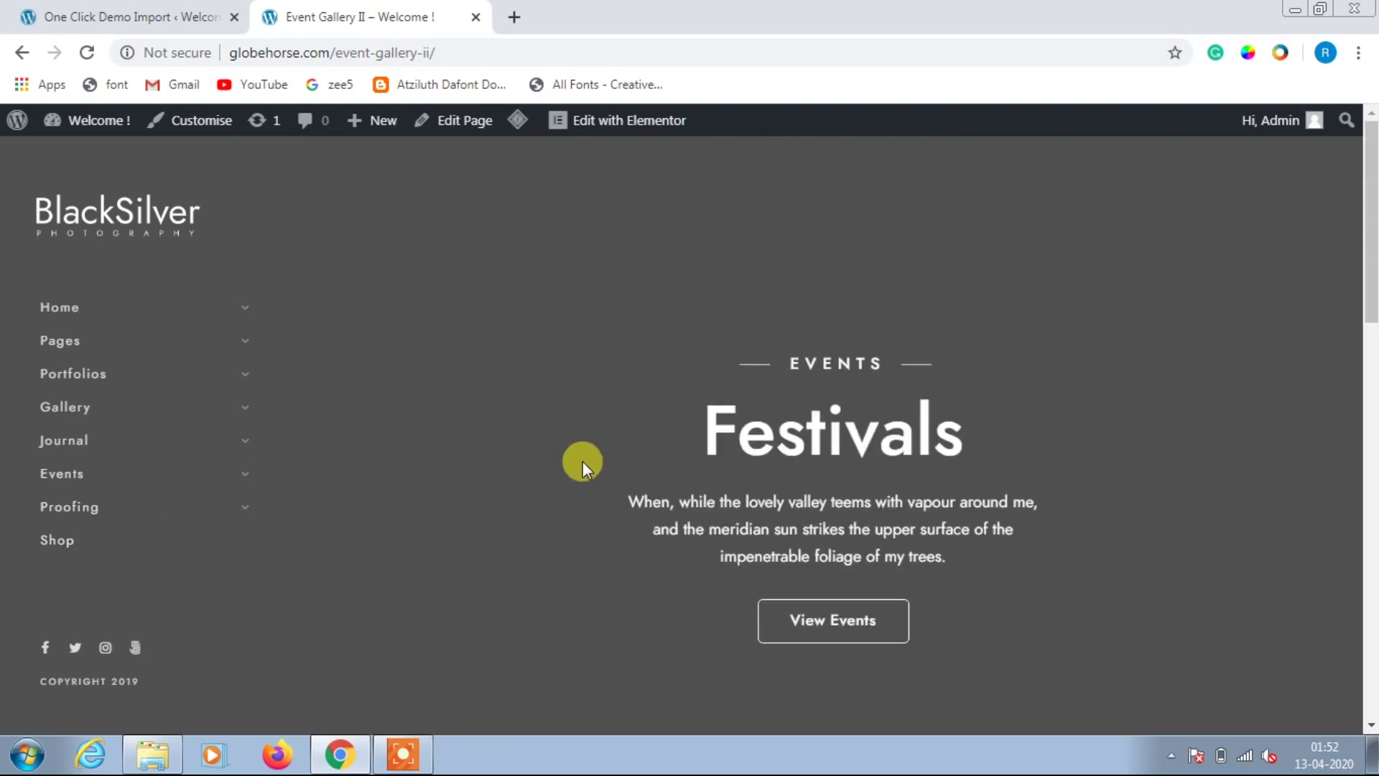
scroll(533, 456, down, 10)
Step: Open the site's front page to check what the homepage displays
click(245, 316)
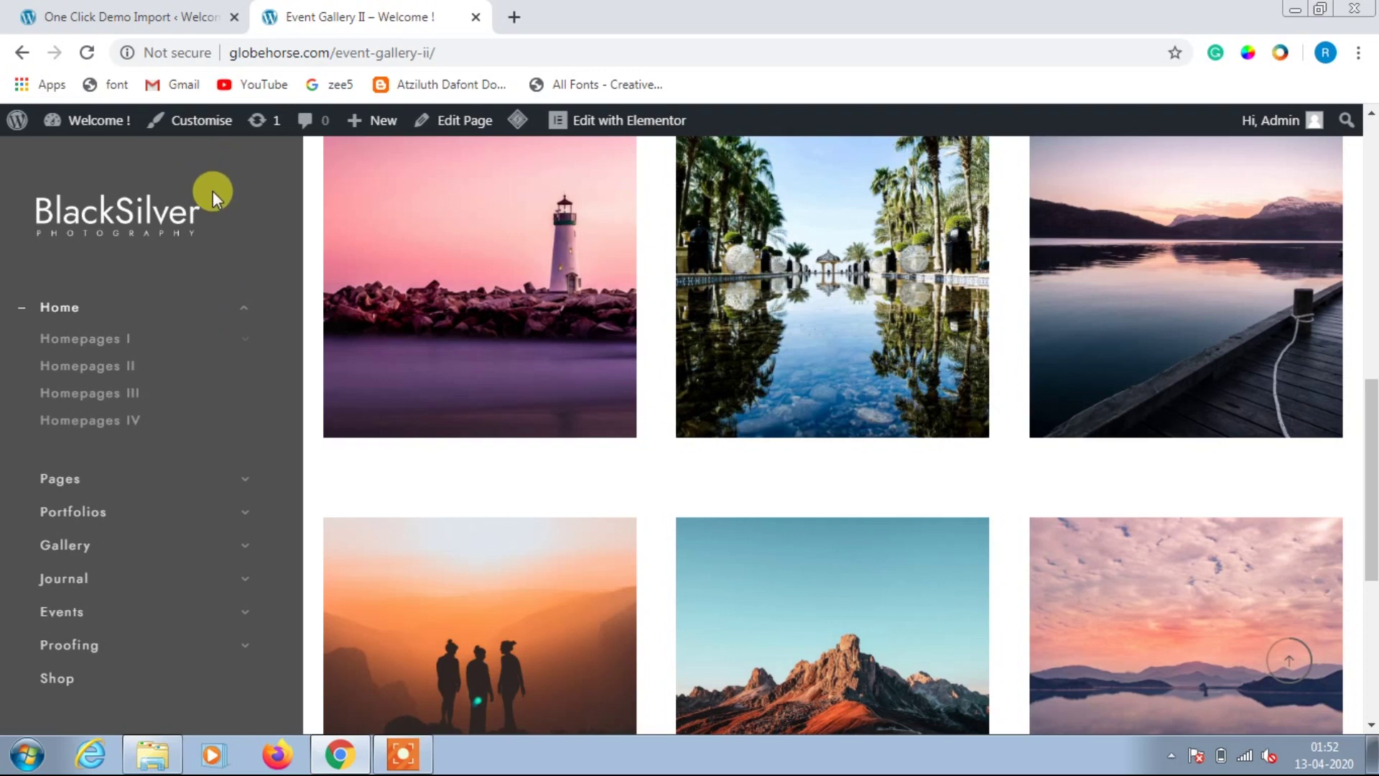
click(167, 16)
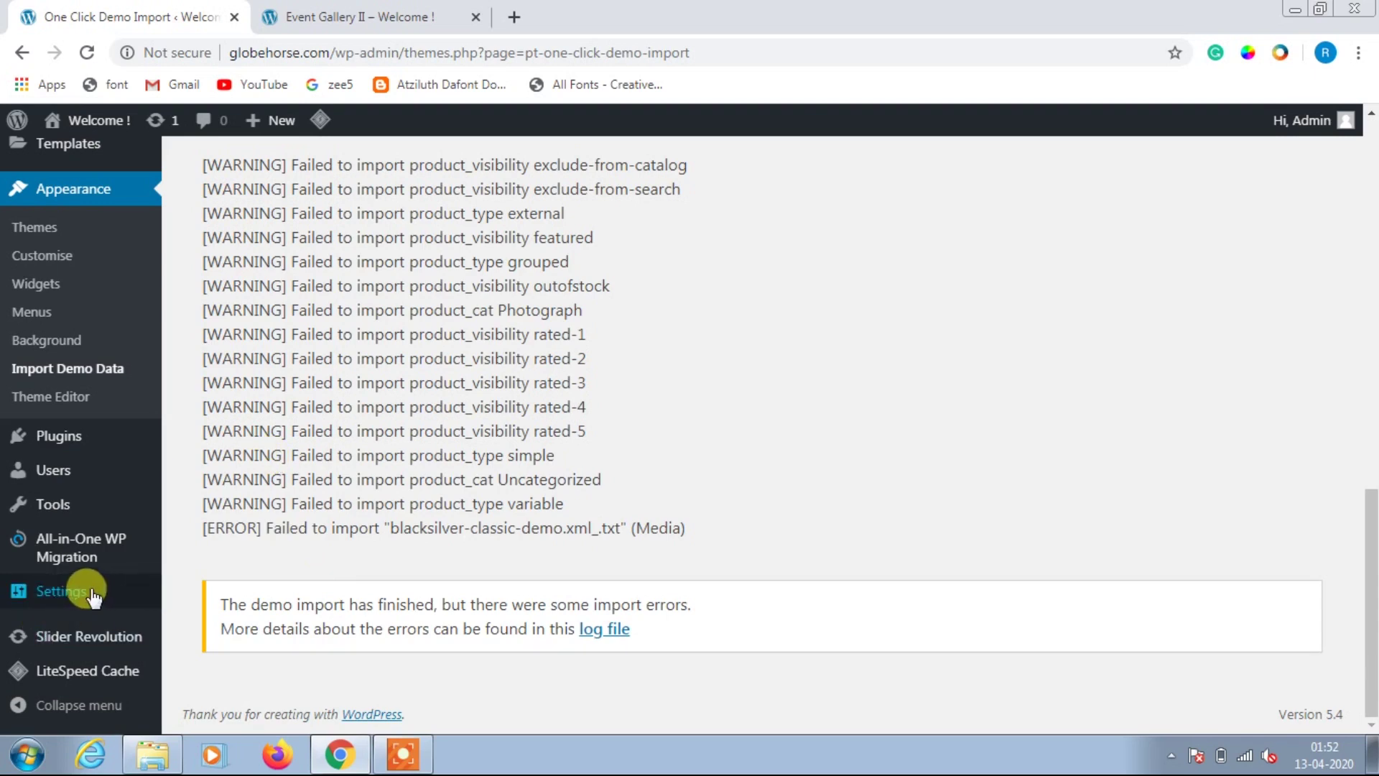
click(431, 16)
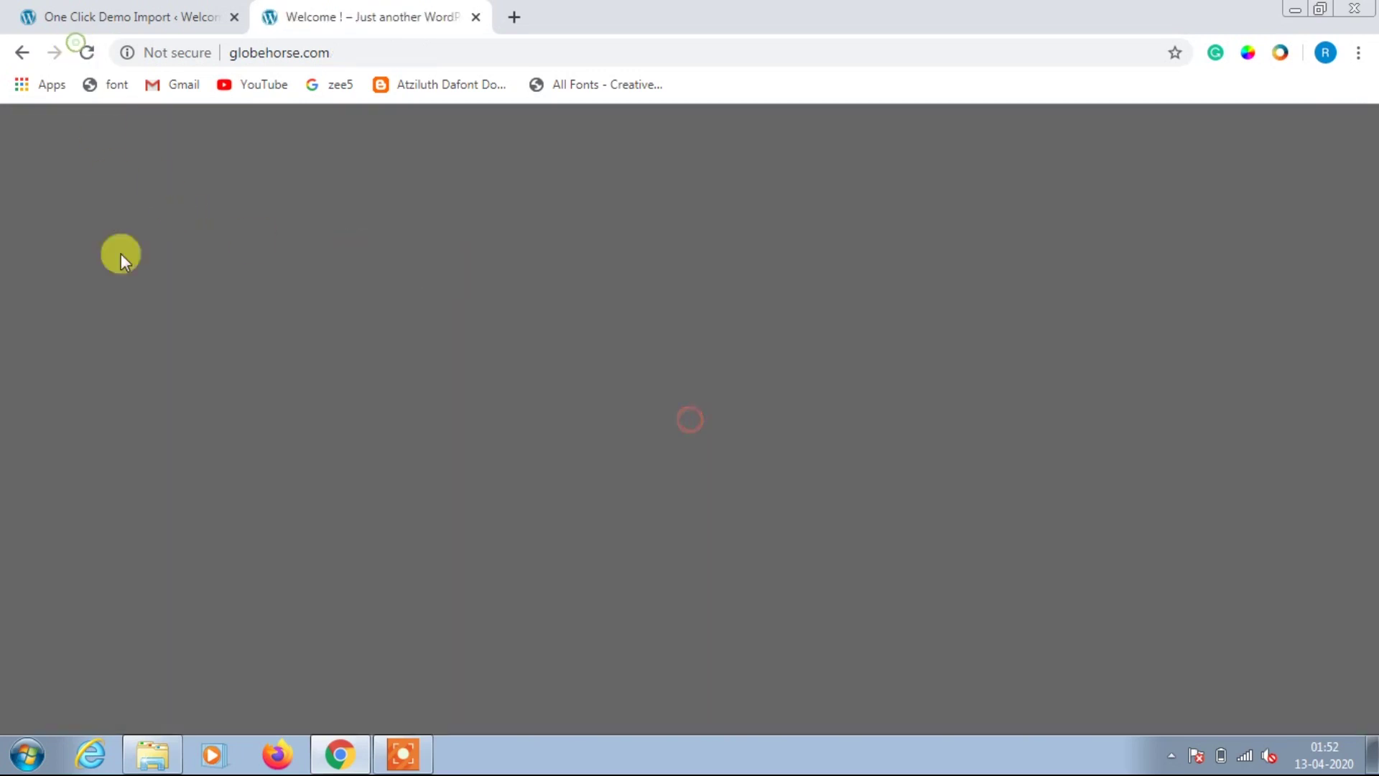
Step: Switch back to the WordPress admin and open the Reading settings
click(133, 15)
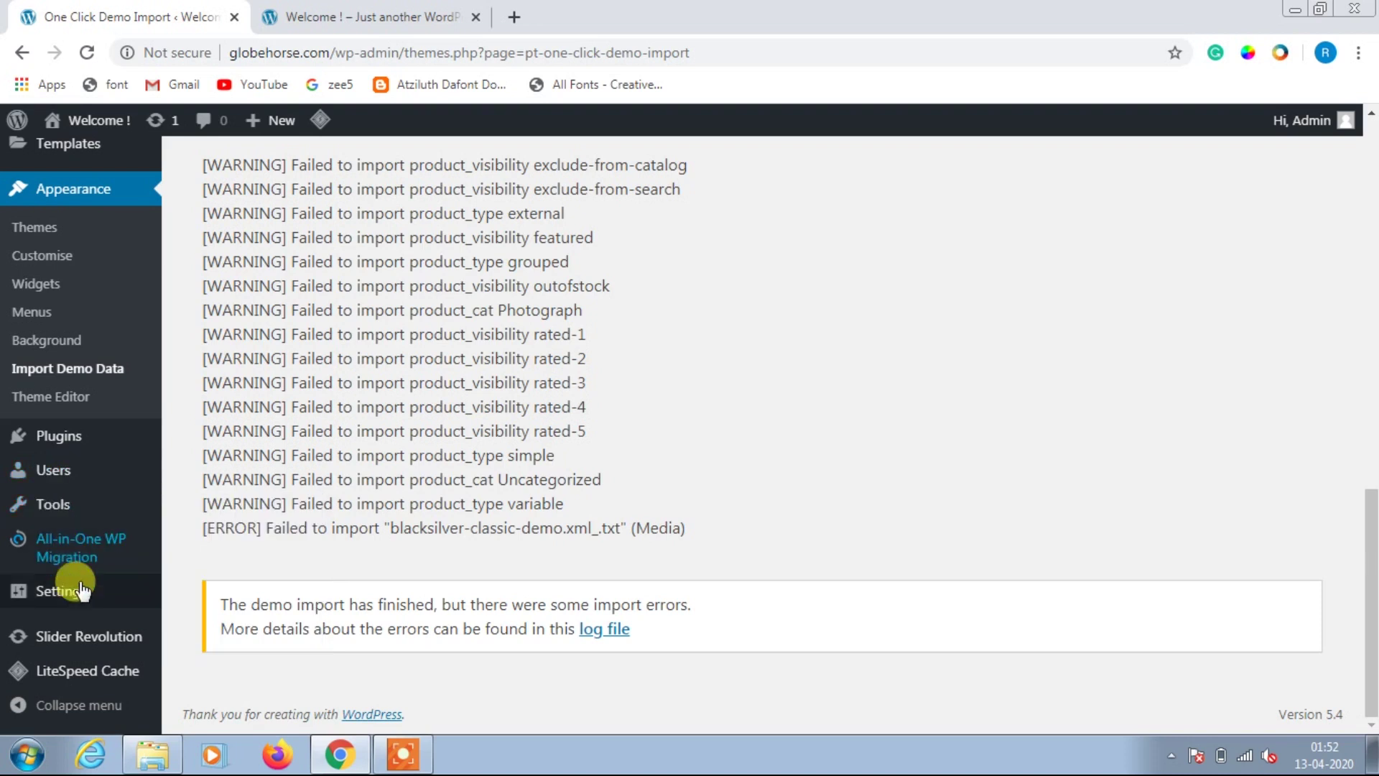
mouse_move(65, 589)
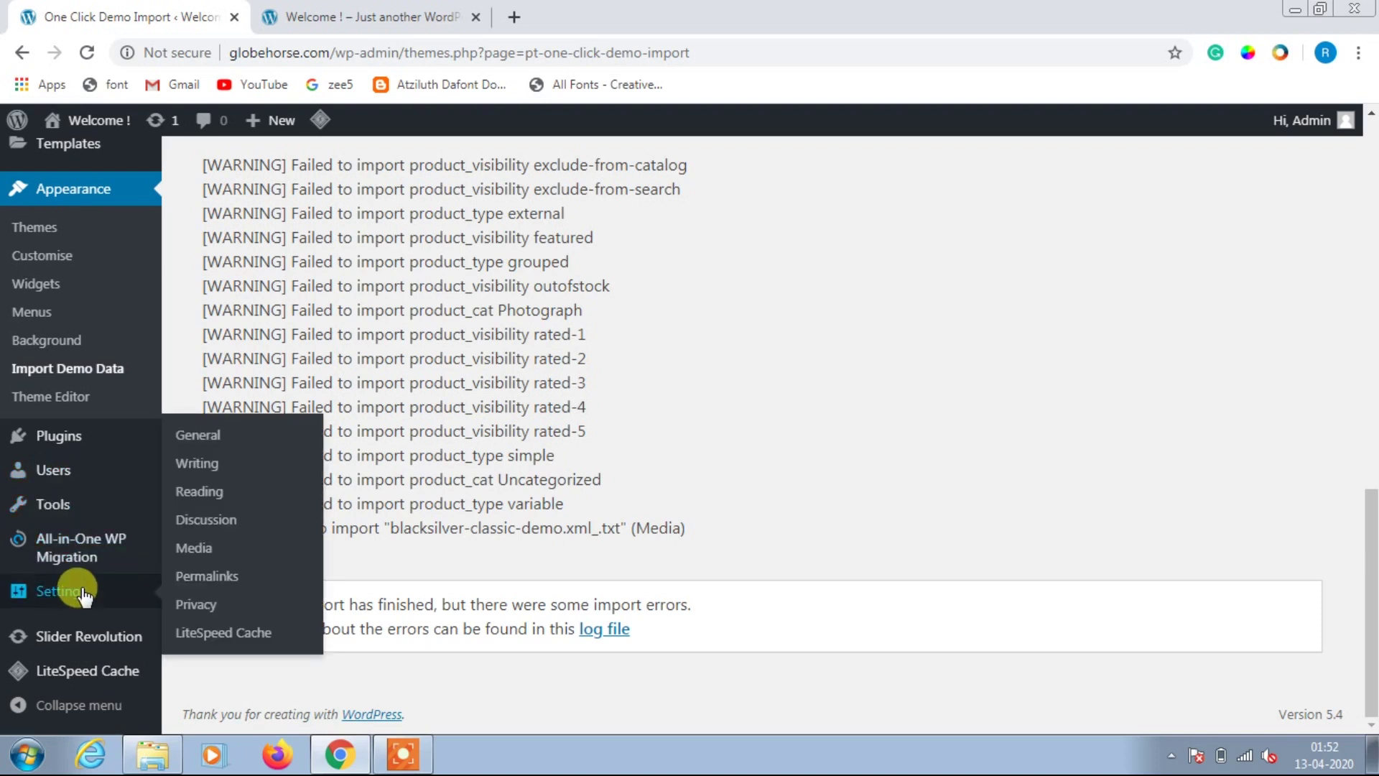
click(209, 503)
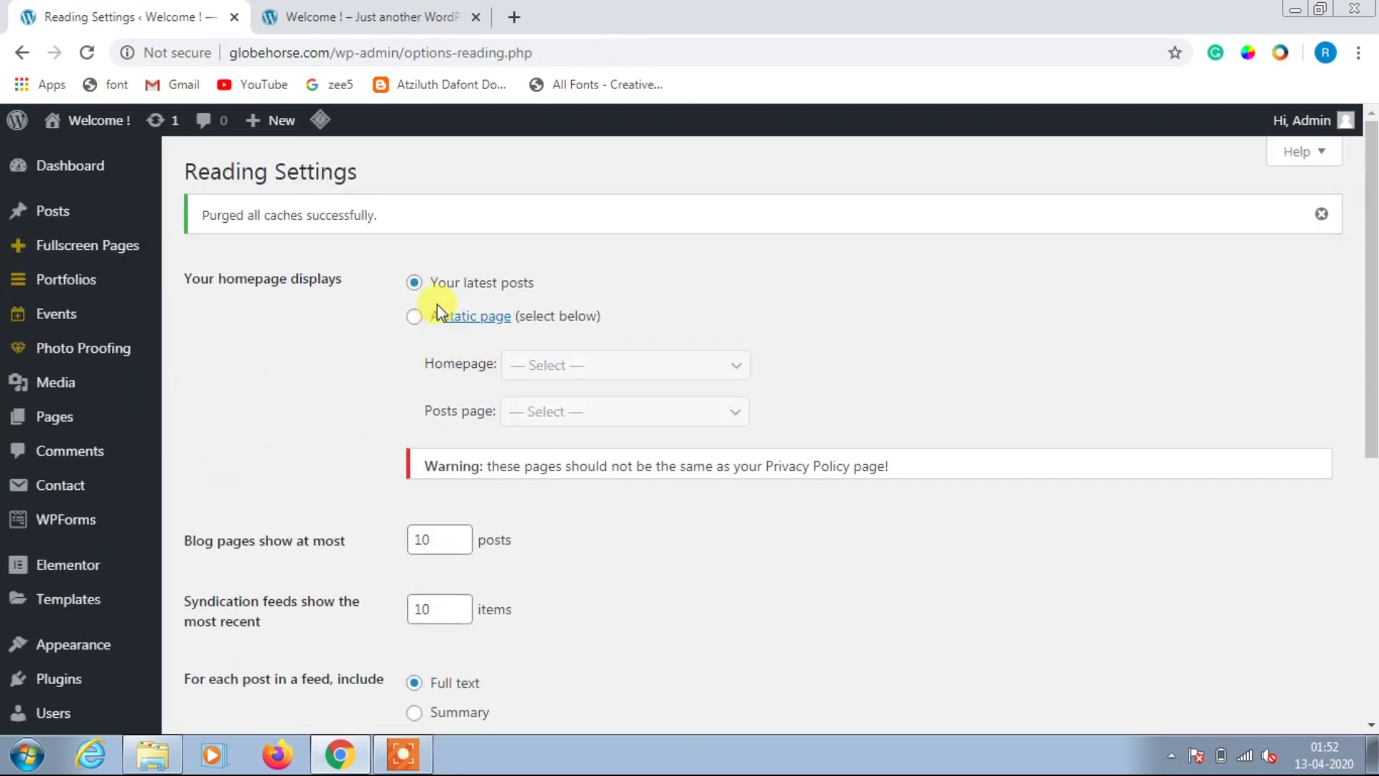
click(415, 319)
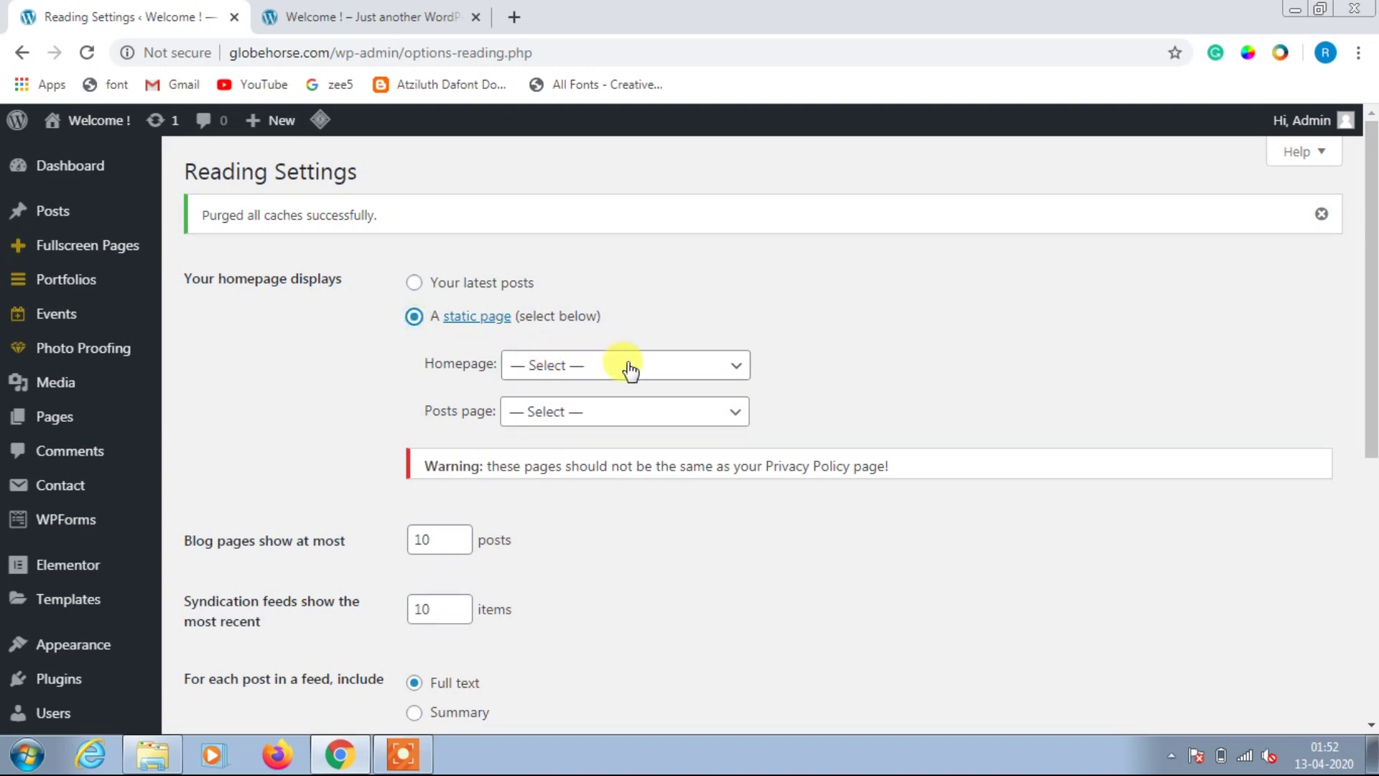
click(693, 366)
drag(743, 427, 747, 688)
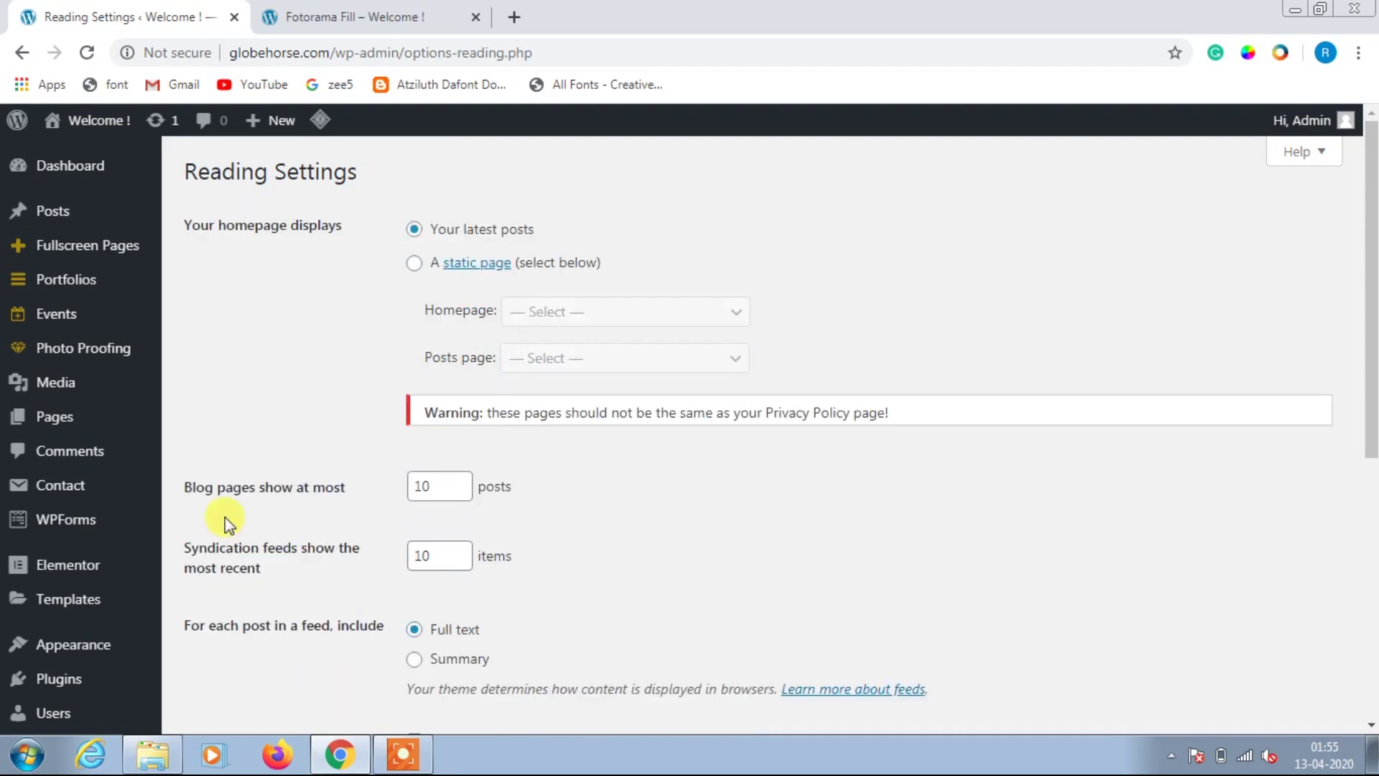
Step: Set the homepage to display the static page Gallery Boxed 2 Column and save the reading settings
click(414, 263)
click(568, 312)
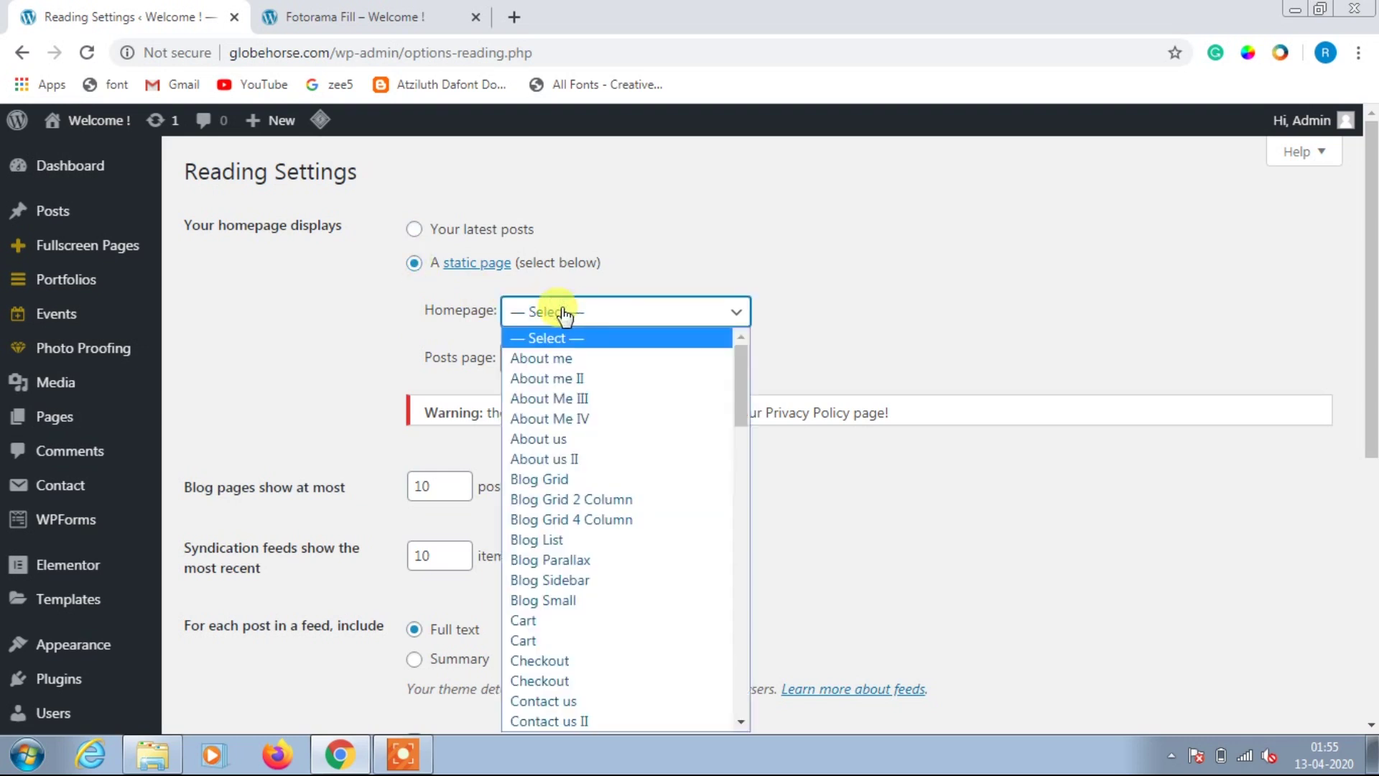
drag(742, 394, 742, 532)
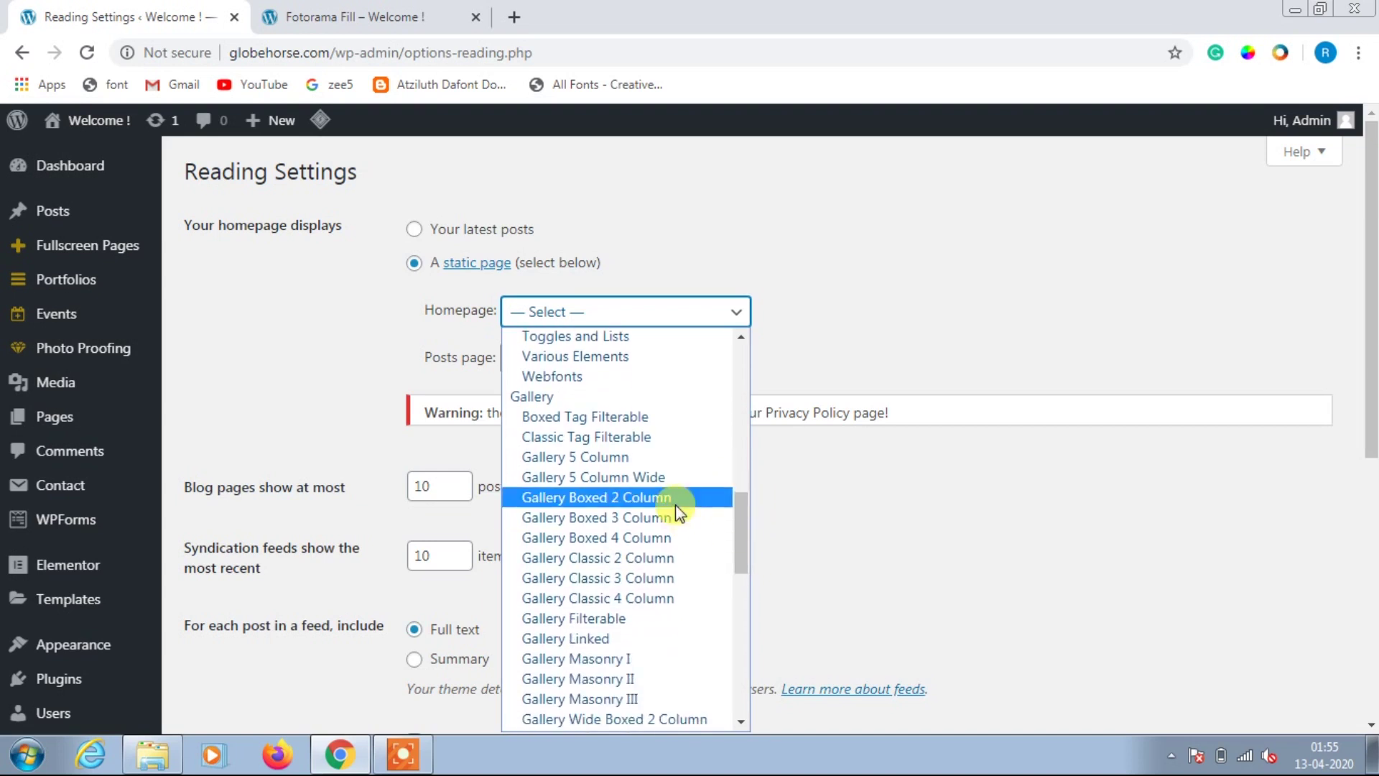
click(636, 498)
scroll(882, 439, down, 4)
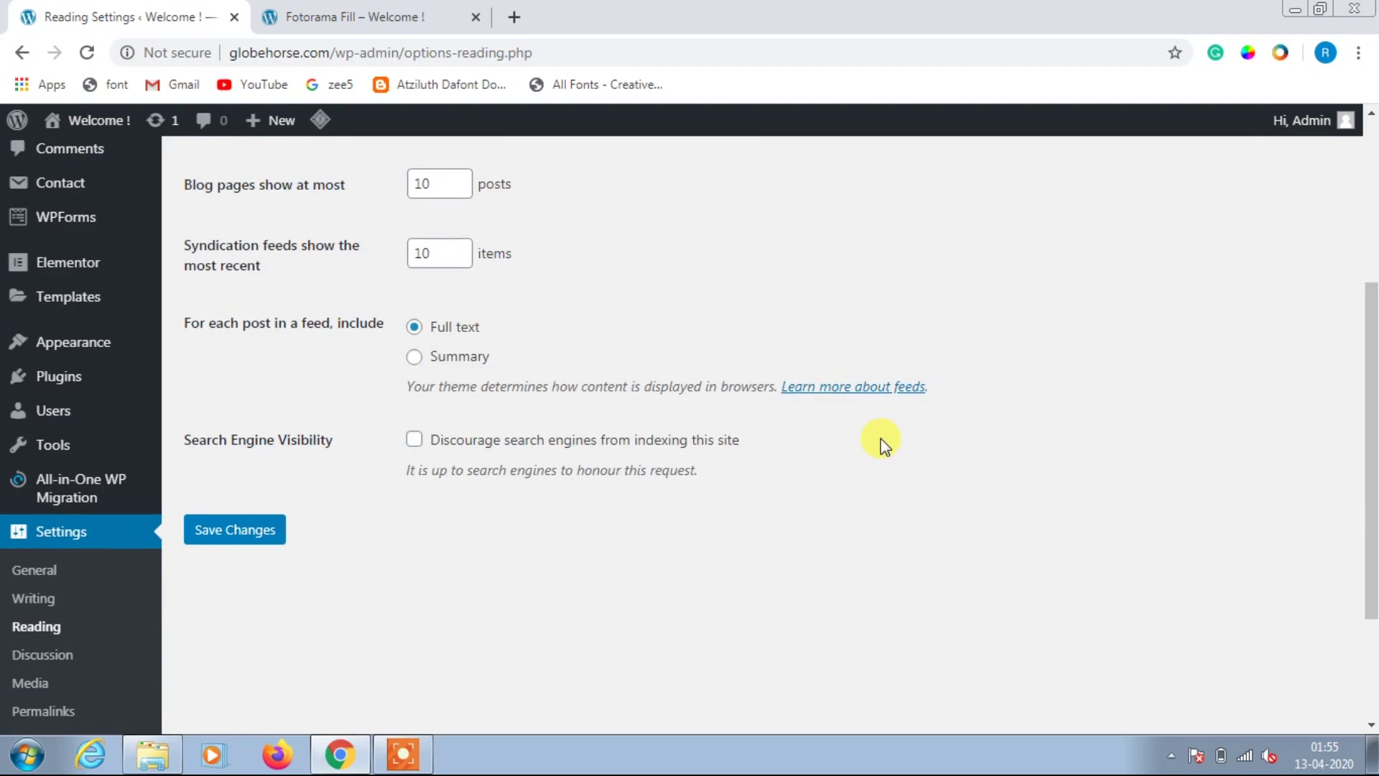
click(228, 540)
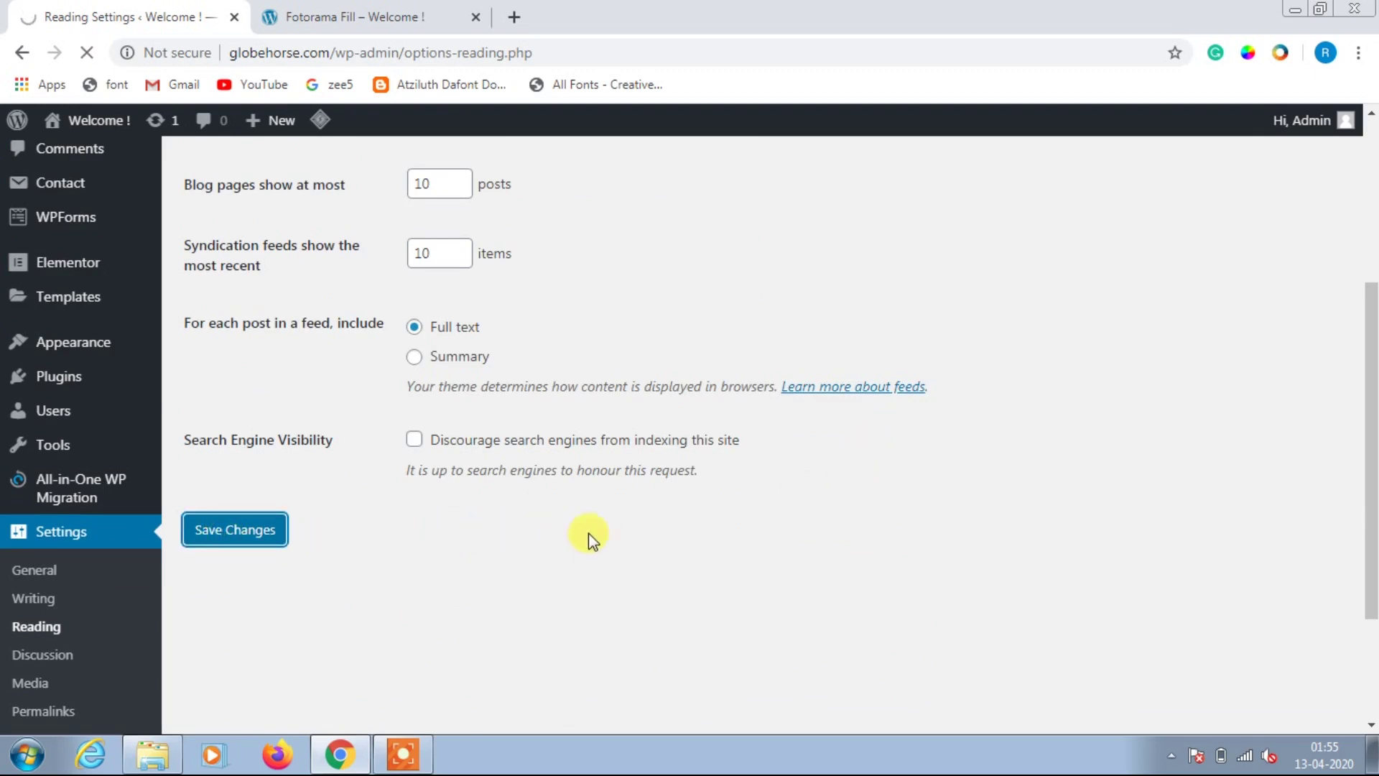
Step: Open the site's front page and look through the gallery set as the homepage
click(333, 7)
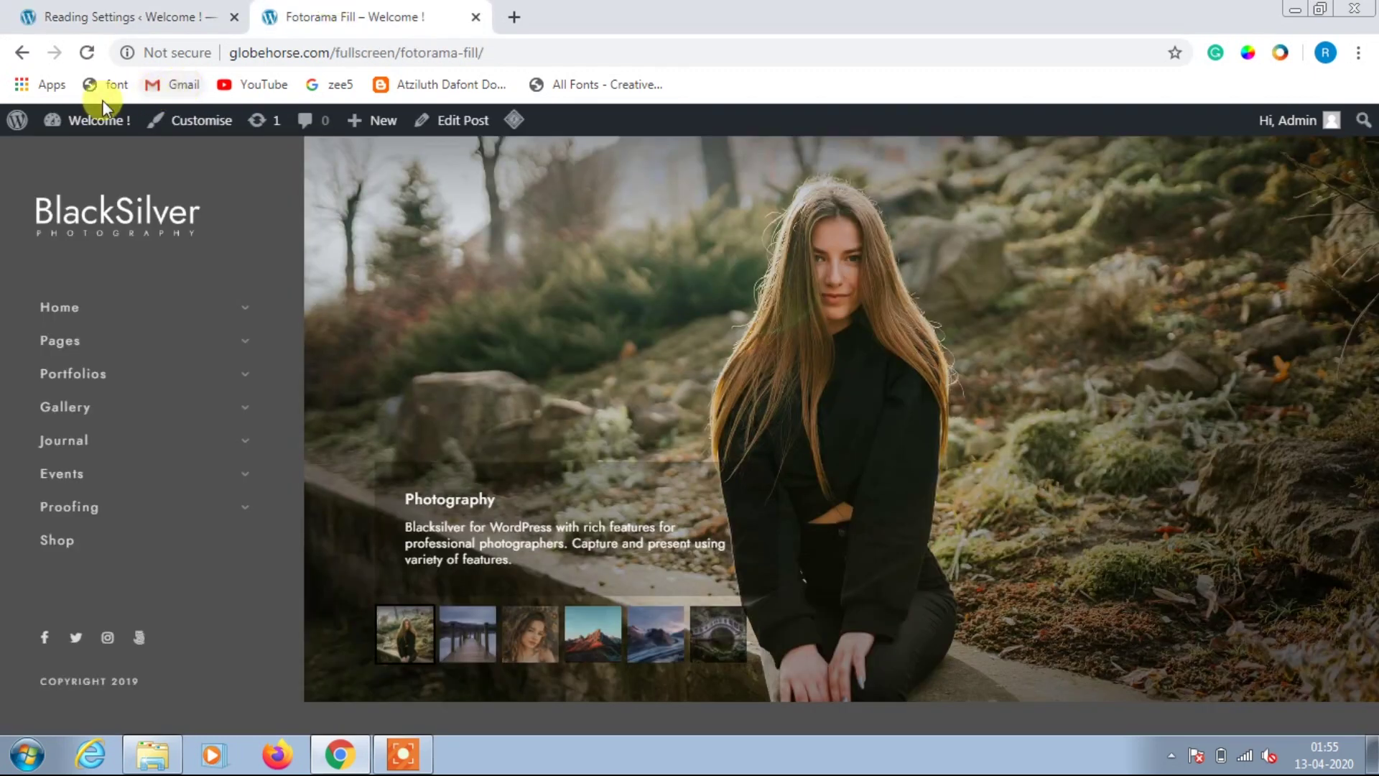
click(103, 226)
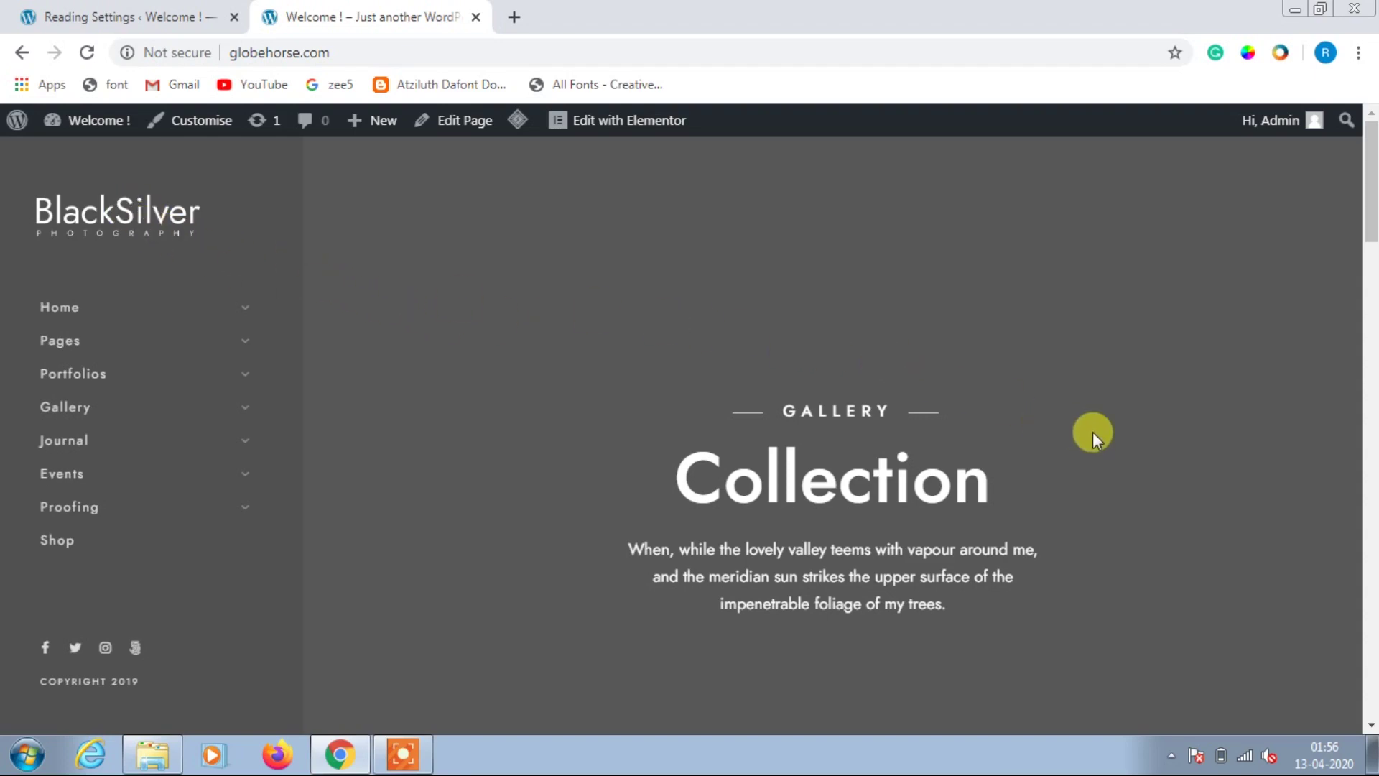
scroll(1094, 431, down, 10)
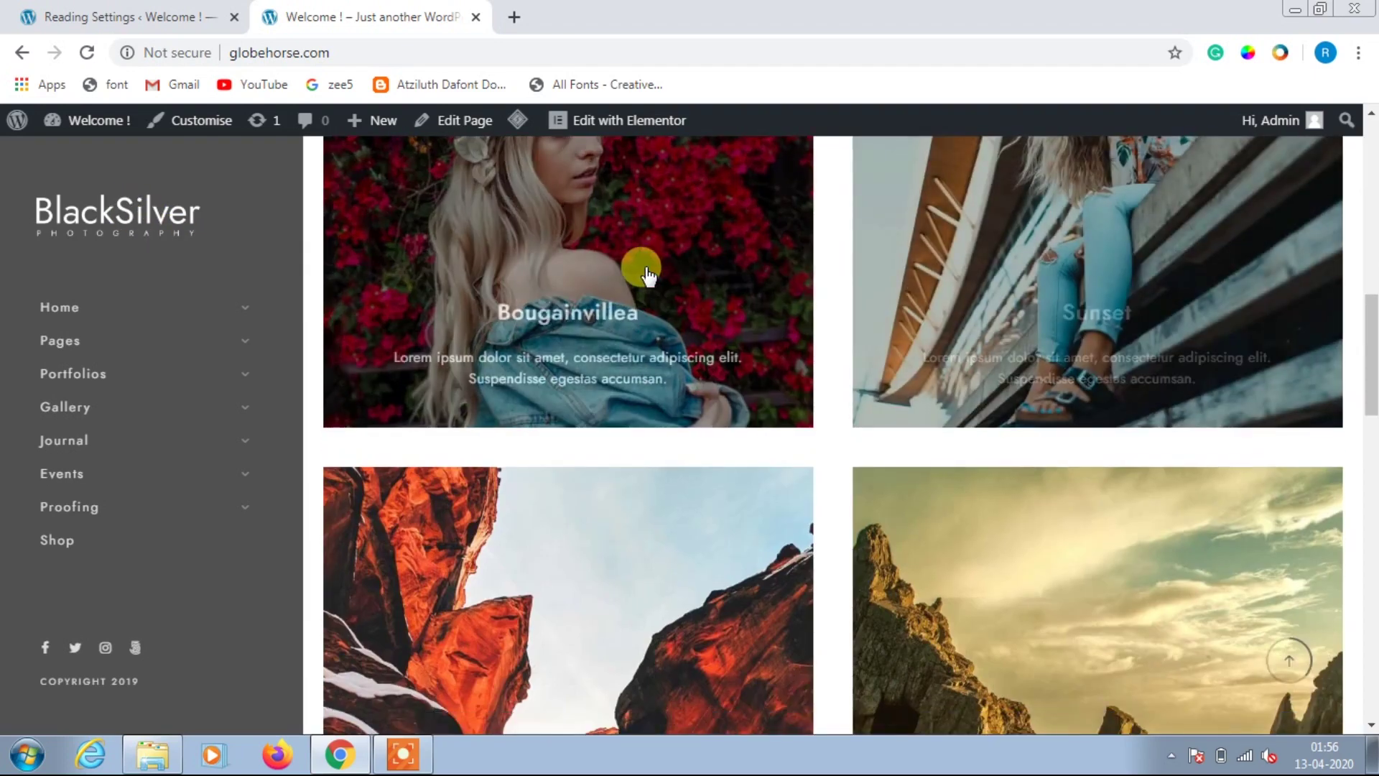
Step: View the Bougainvillea photo enlarged, close it, and open the Coast Mountain photo enlarged
click(644, 271)
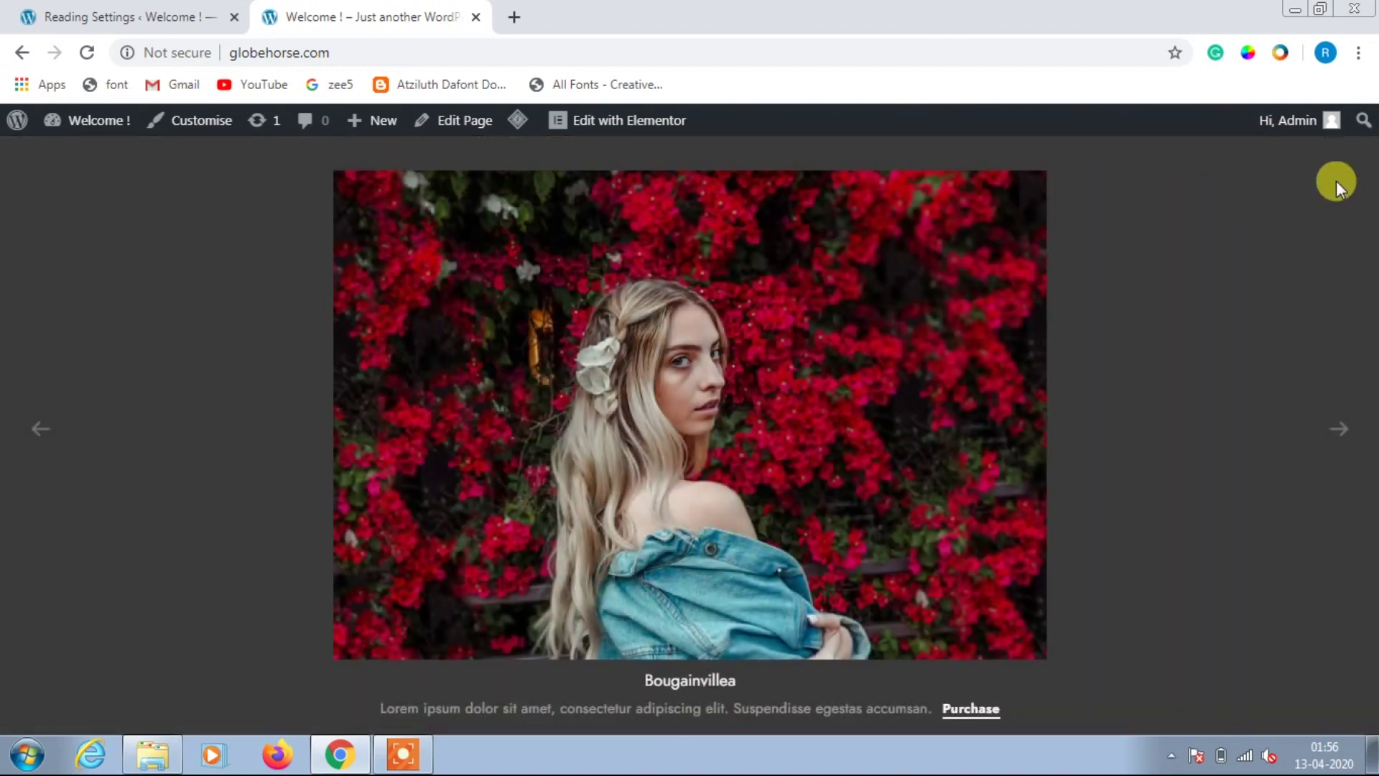
click(41, 244)
scroll(862, 395, down, 4)
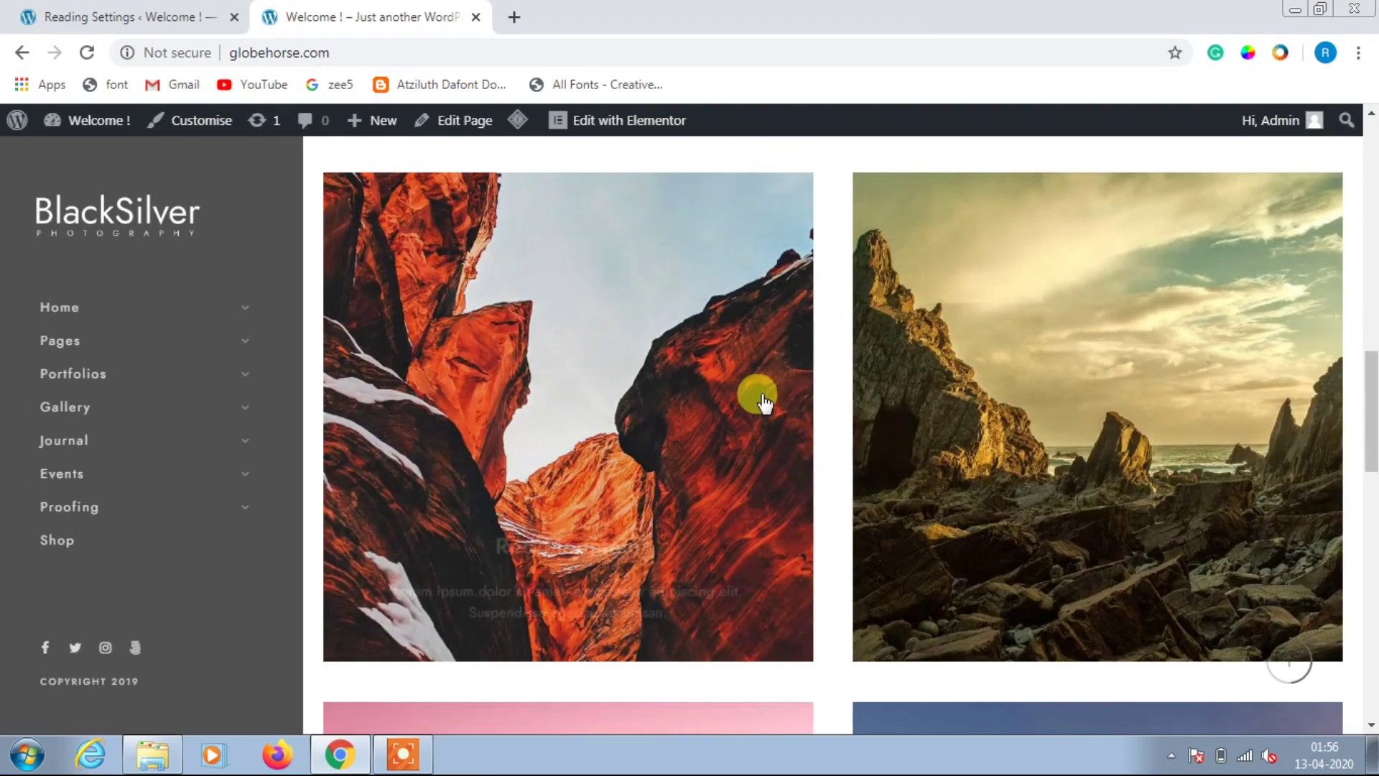
click(1088, 355)
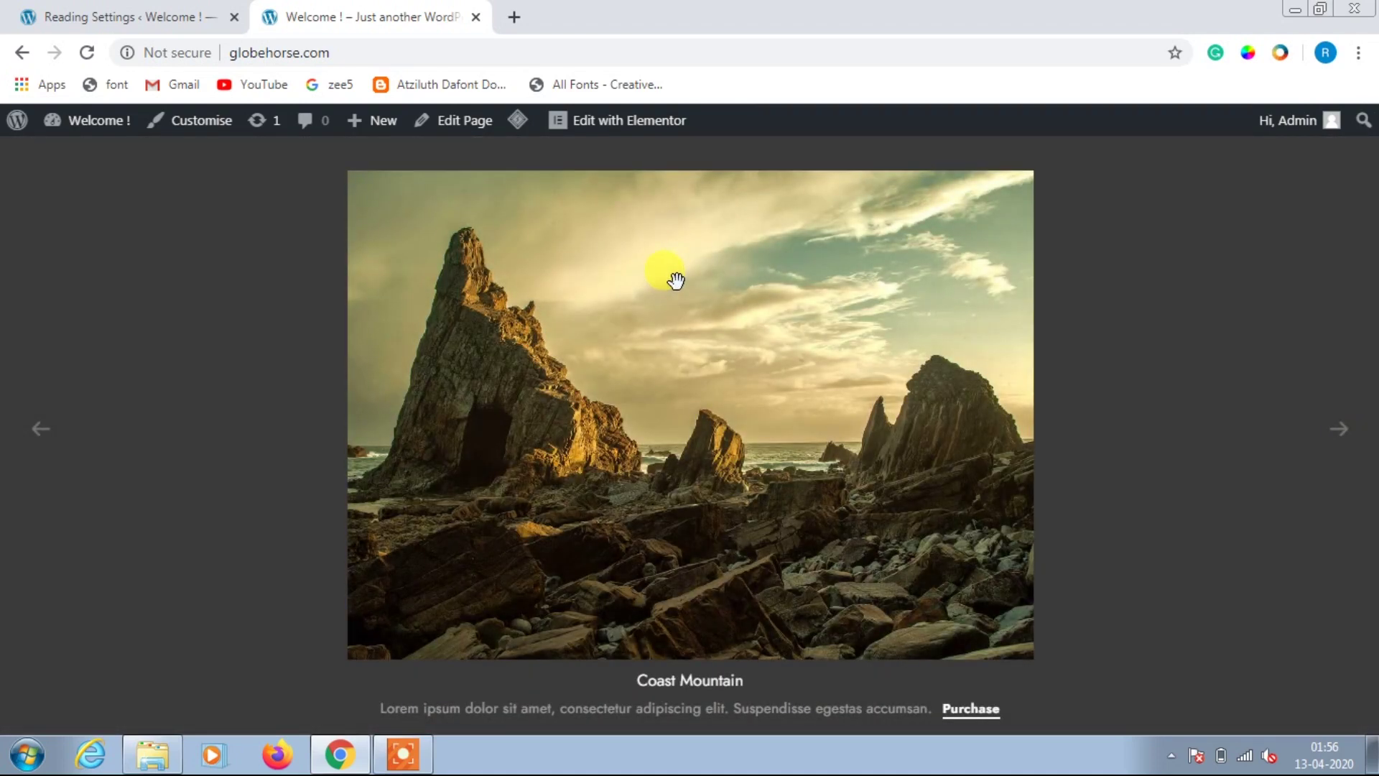
Step: Close the Coast Mountain photo, view the Volcanos photo enlarged, browse the photos that follow it, and return to the gallery
click(674, 281)
scroll(718, 323, down, 6)
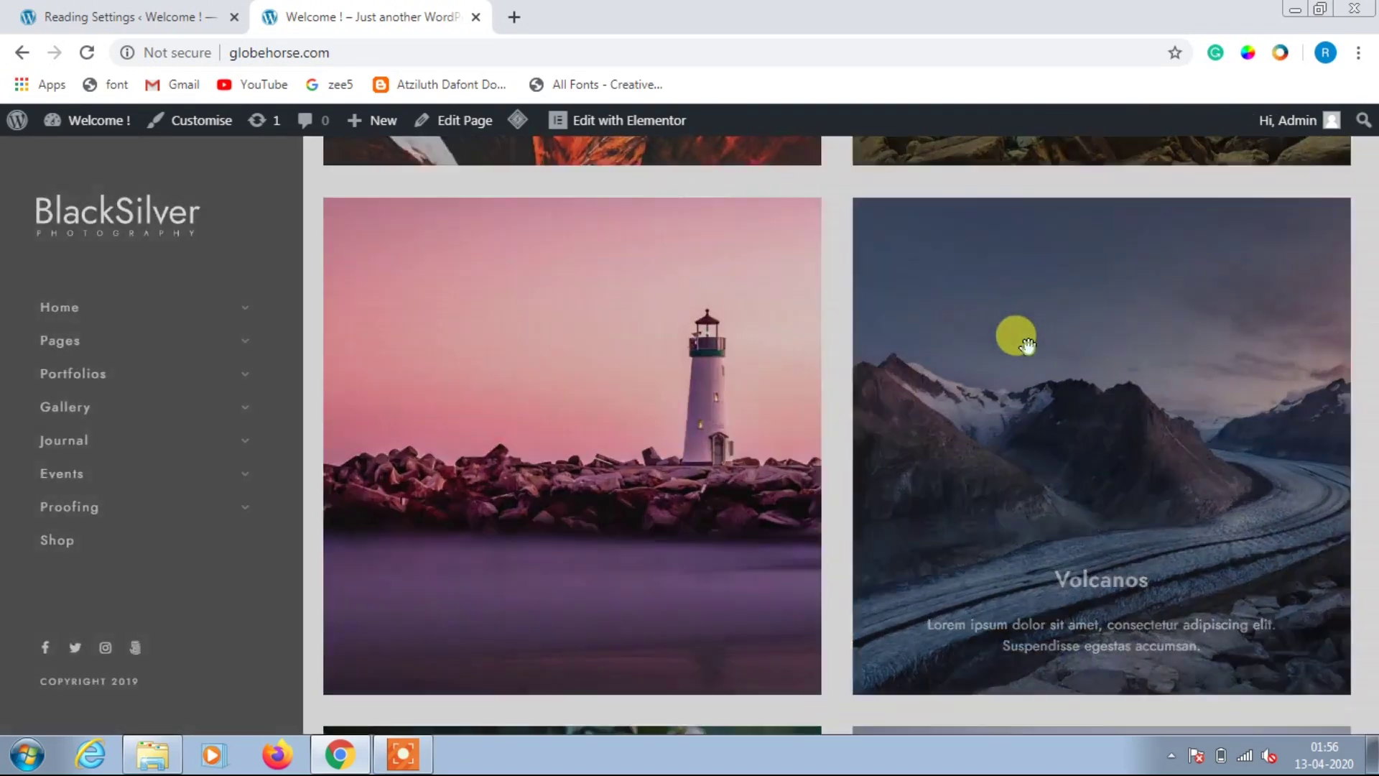
click(1027, 347)
click(1340, 444)
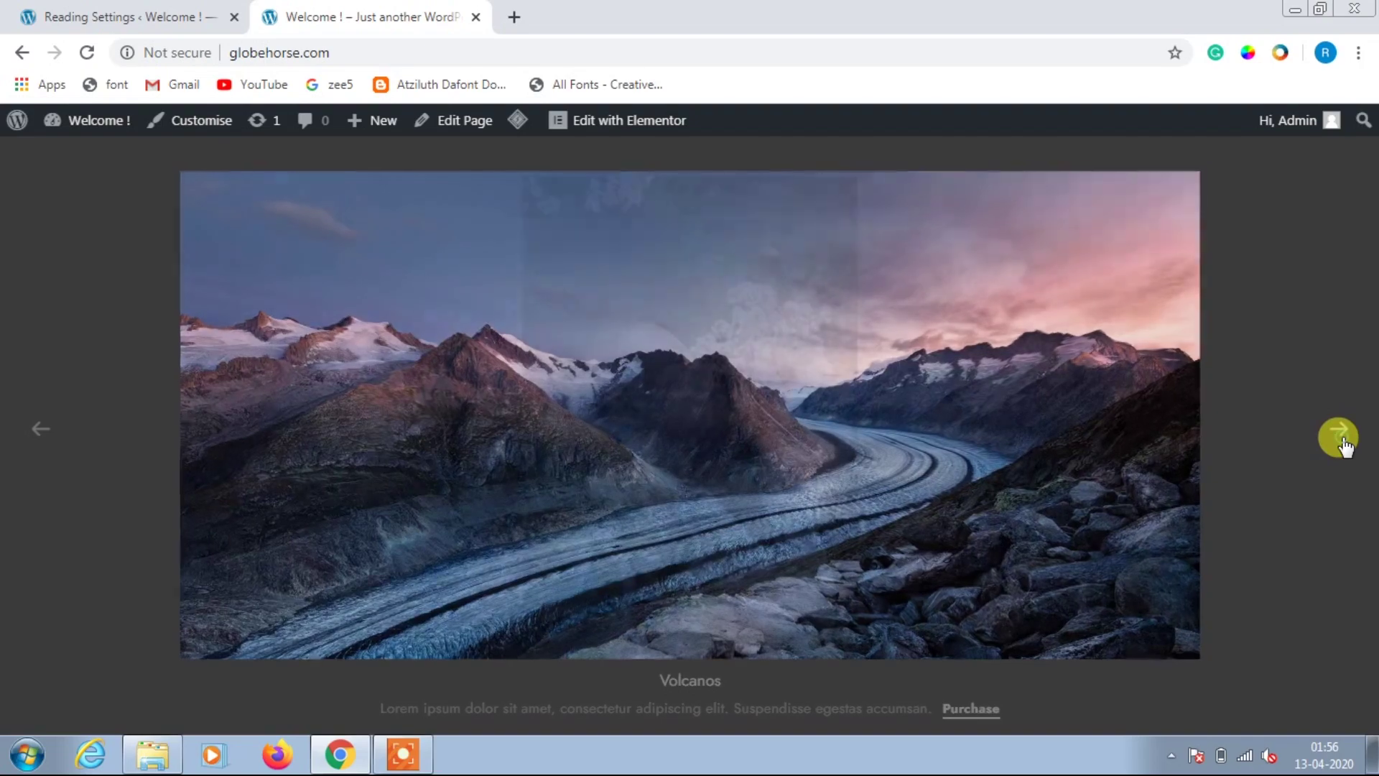
click(1340, 438)
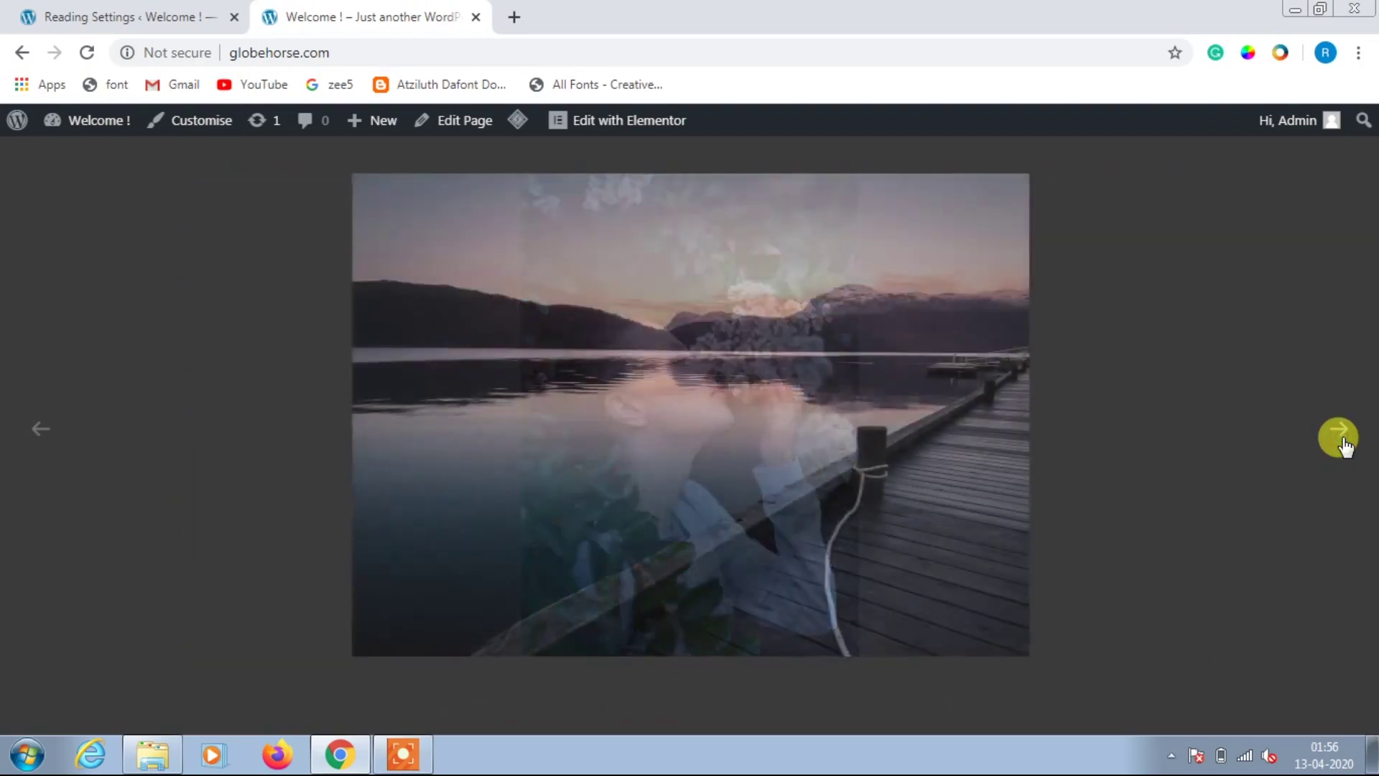
click(1324, 431)
scroll(855, 391, up, 10)
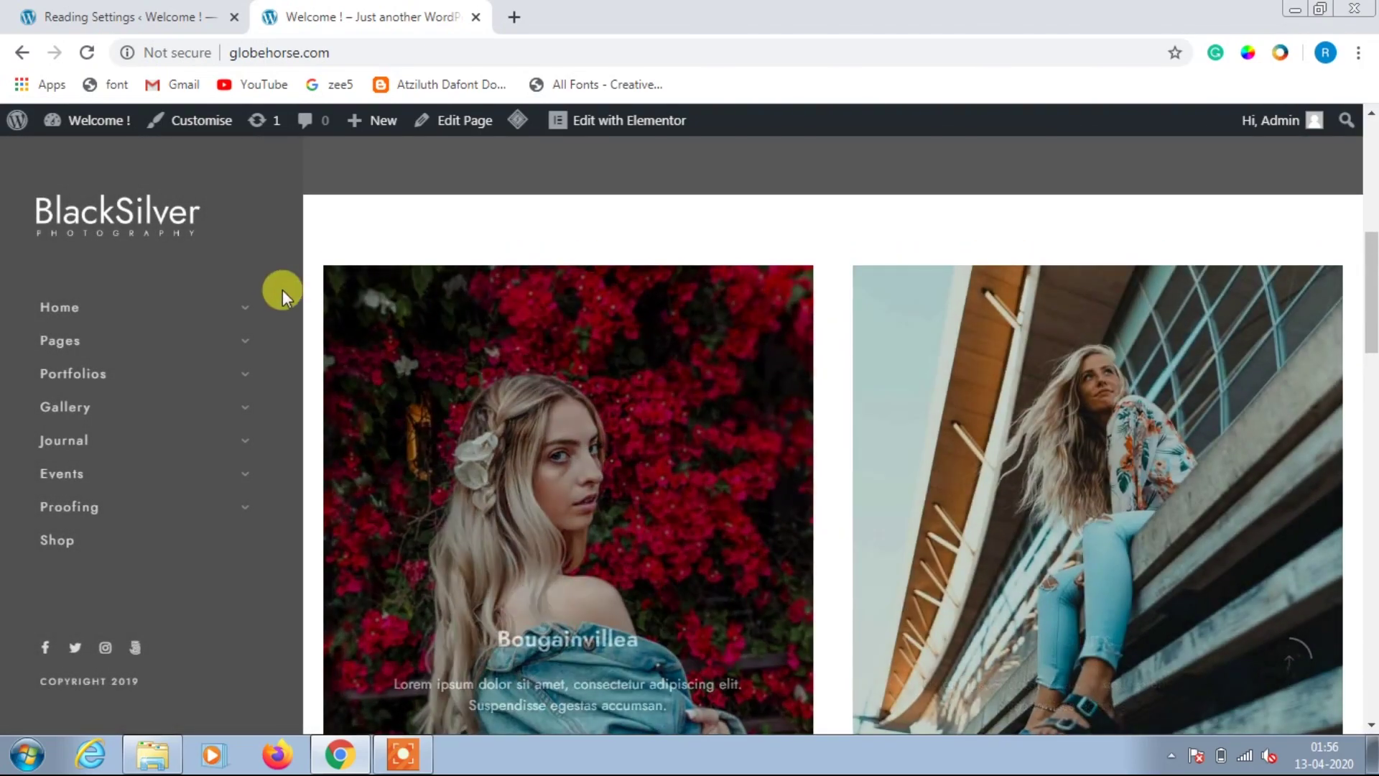
Step: Expand the Home submenu in the site's navigation to view its homepage links
click(245, 307)
click(244, 308)
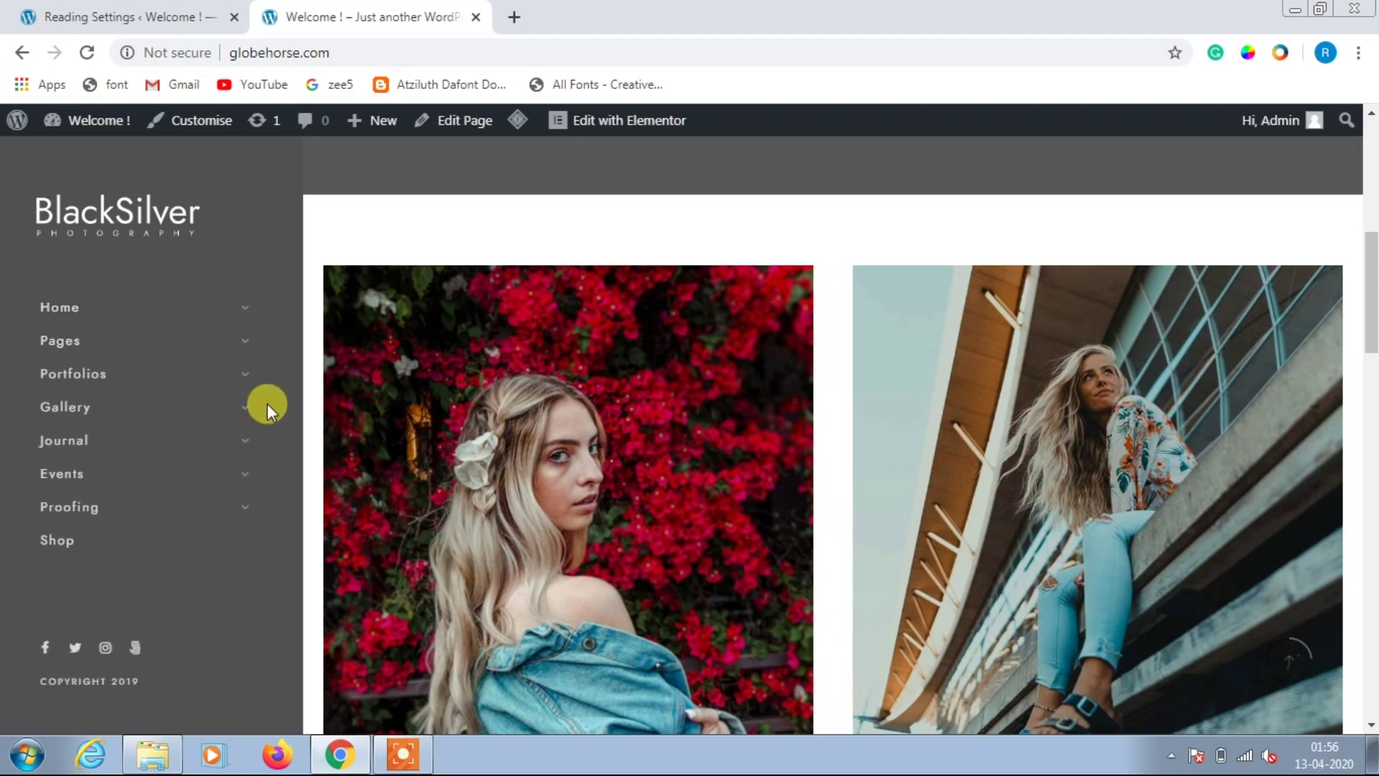
click(245, 311)
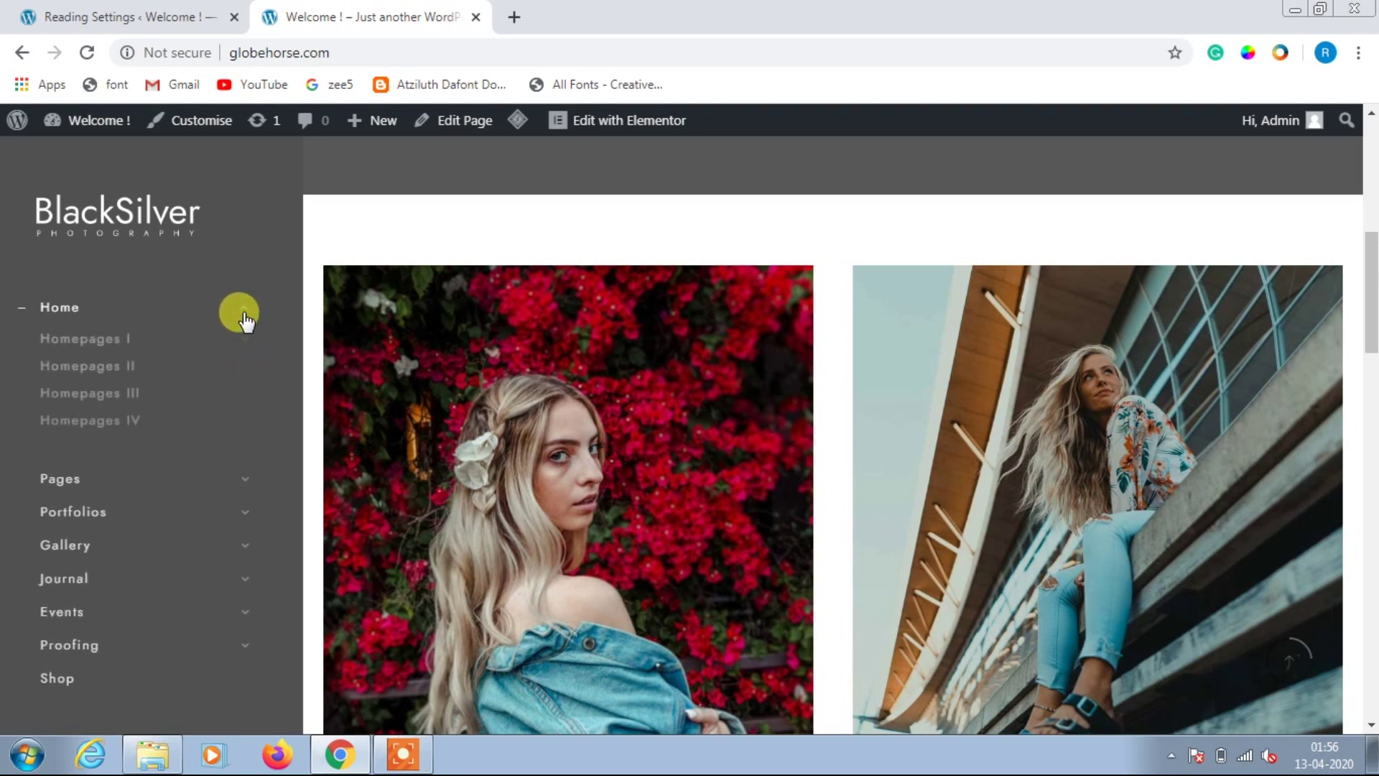
Step: Switch back to the WordPress admin and open the Menus page of the Appearance settings
click(148, 12)
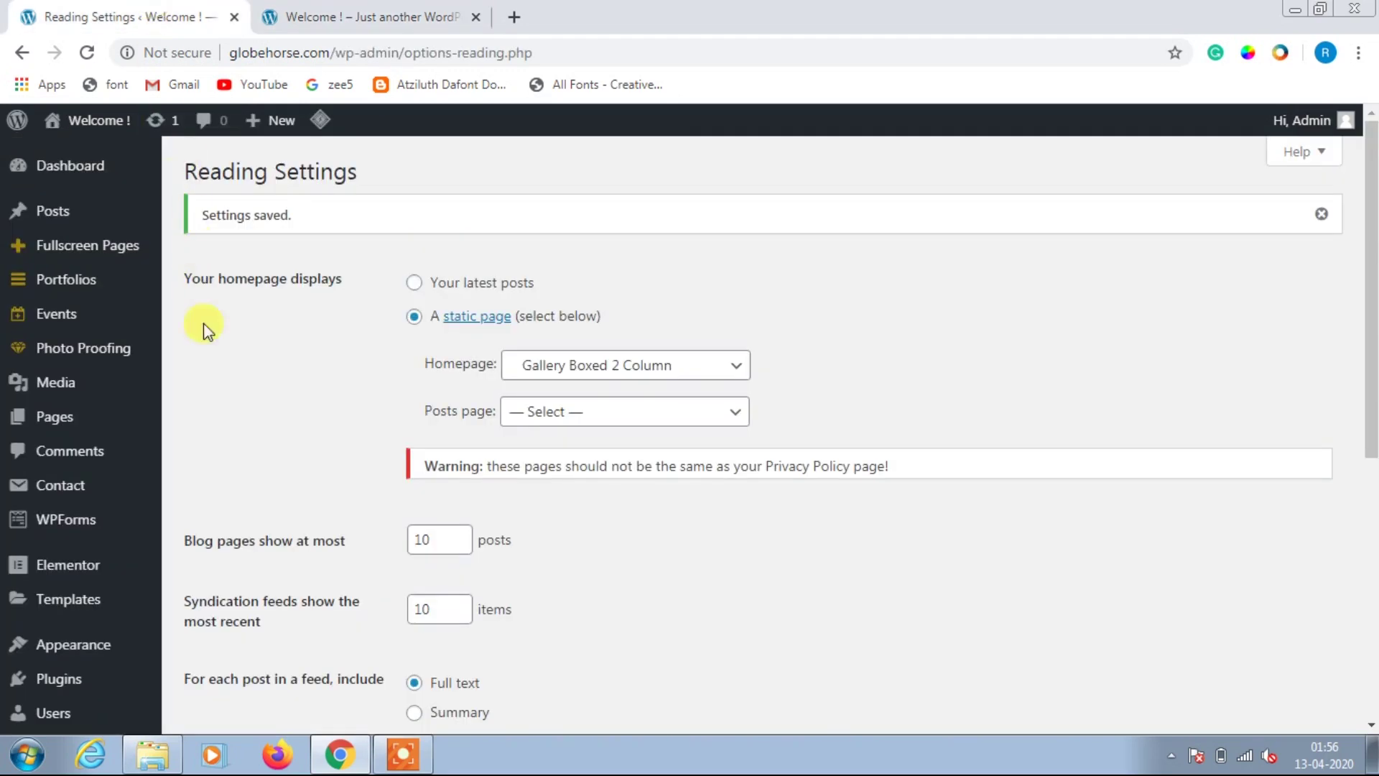
scroll(208, 373, down, 5)
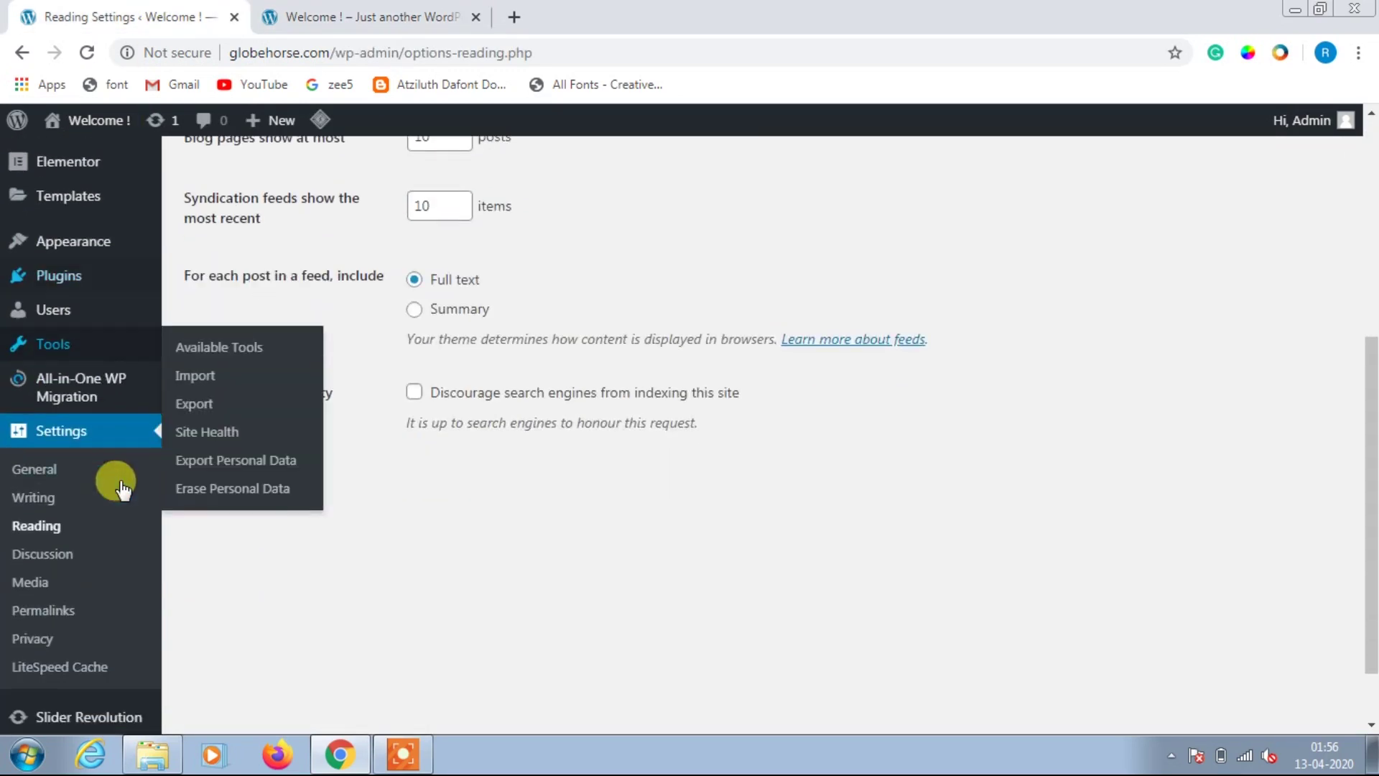
mouse_move(92, 250)
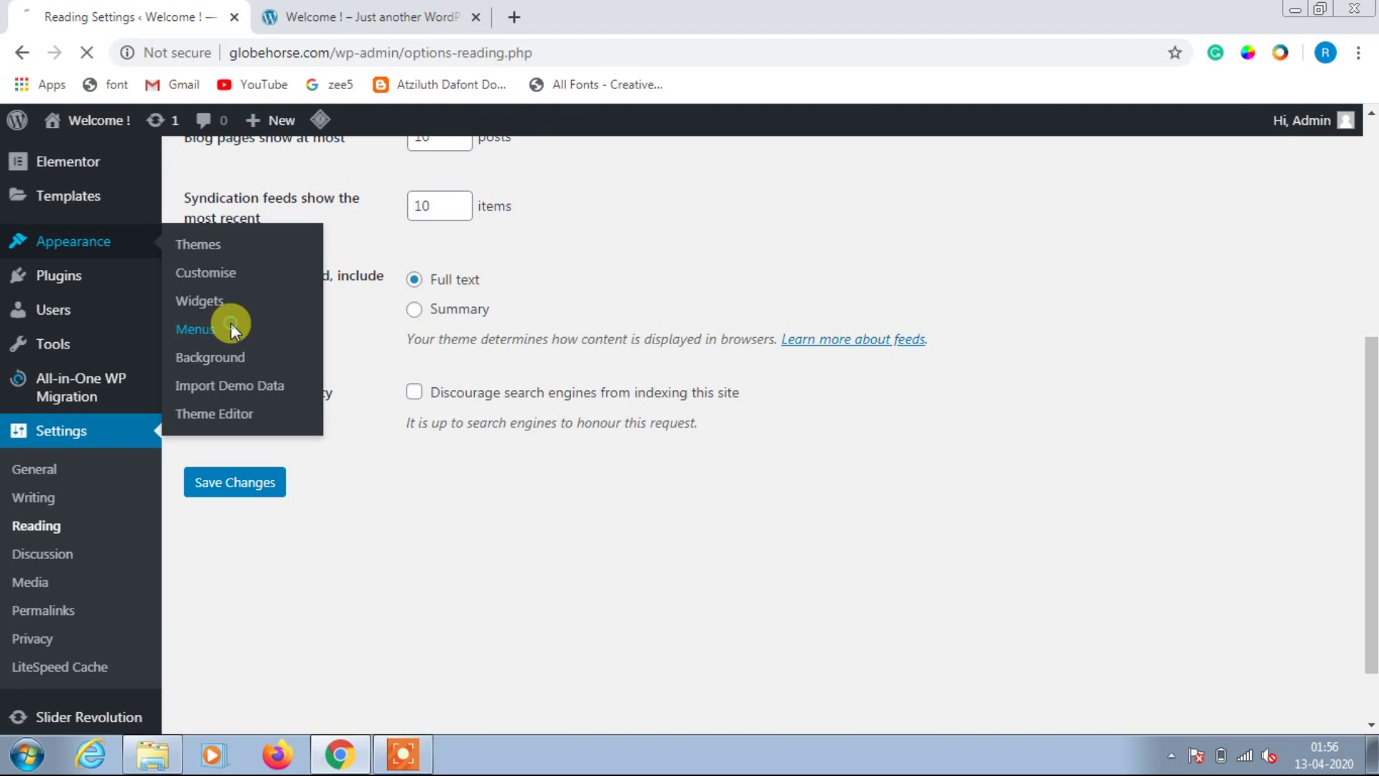
Step: Return to the live site and look through the Pages, Portfolios, Gallery and Journal submenus in its navigation
click(363, 11)
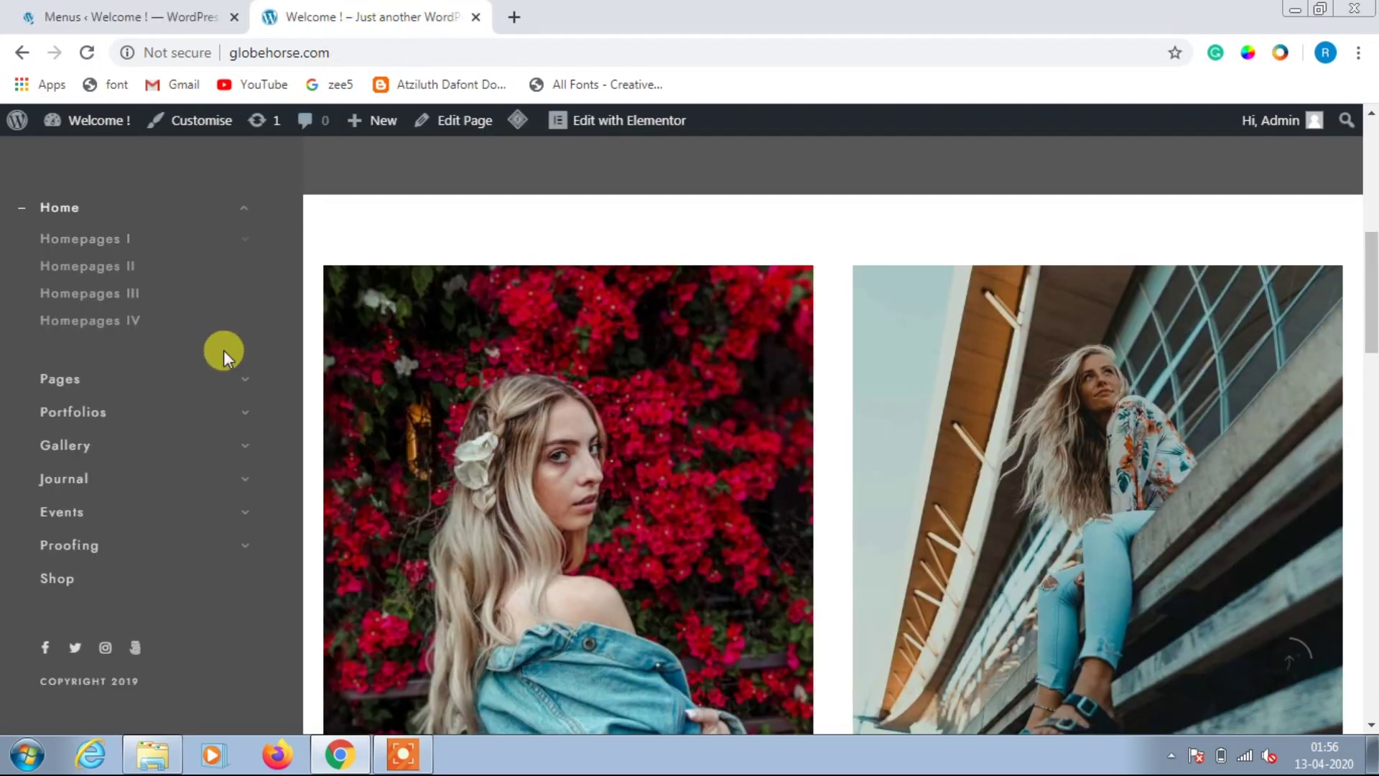
click(243, 388)
click(242, 413)
click(243, 442)
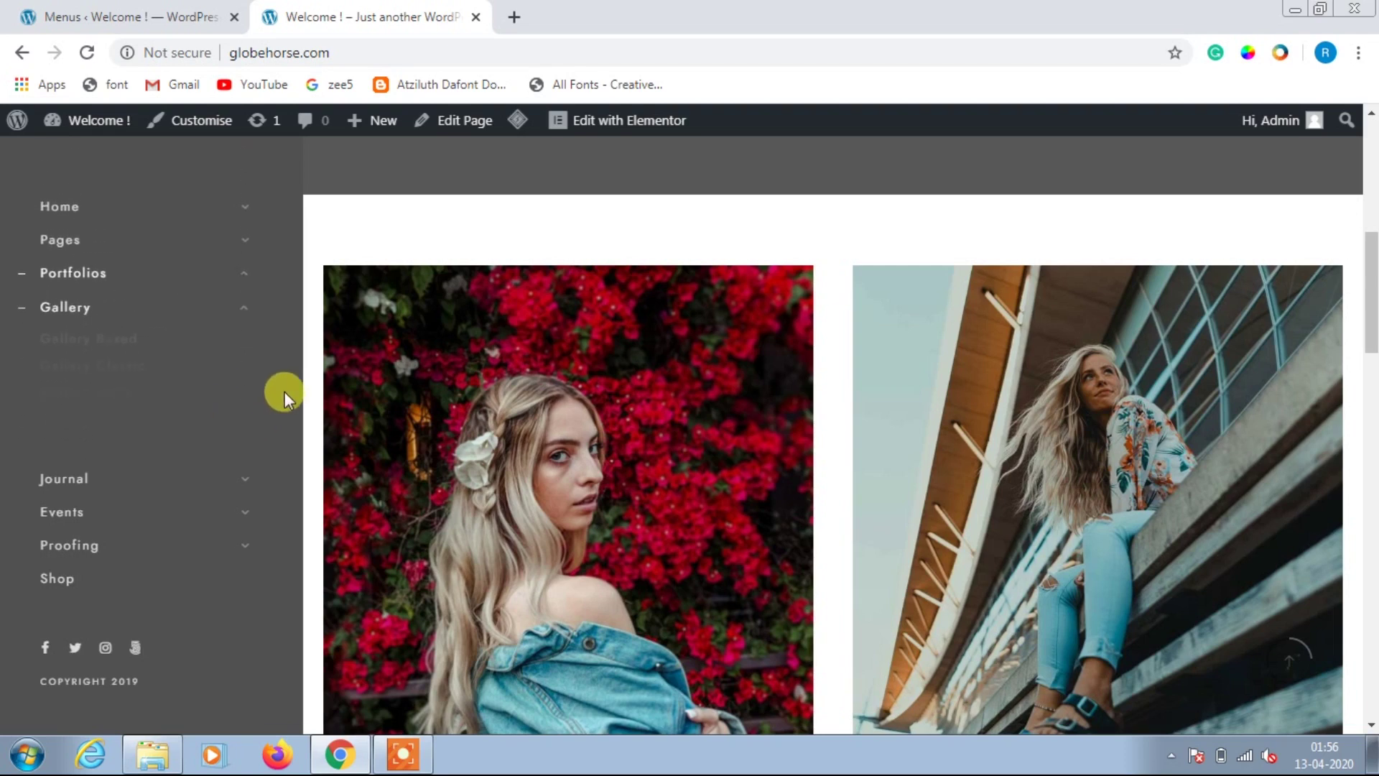
scroll(286, 391, down, 3)
click(241, 475)
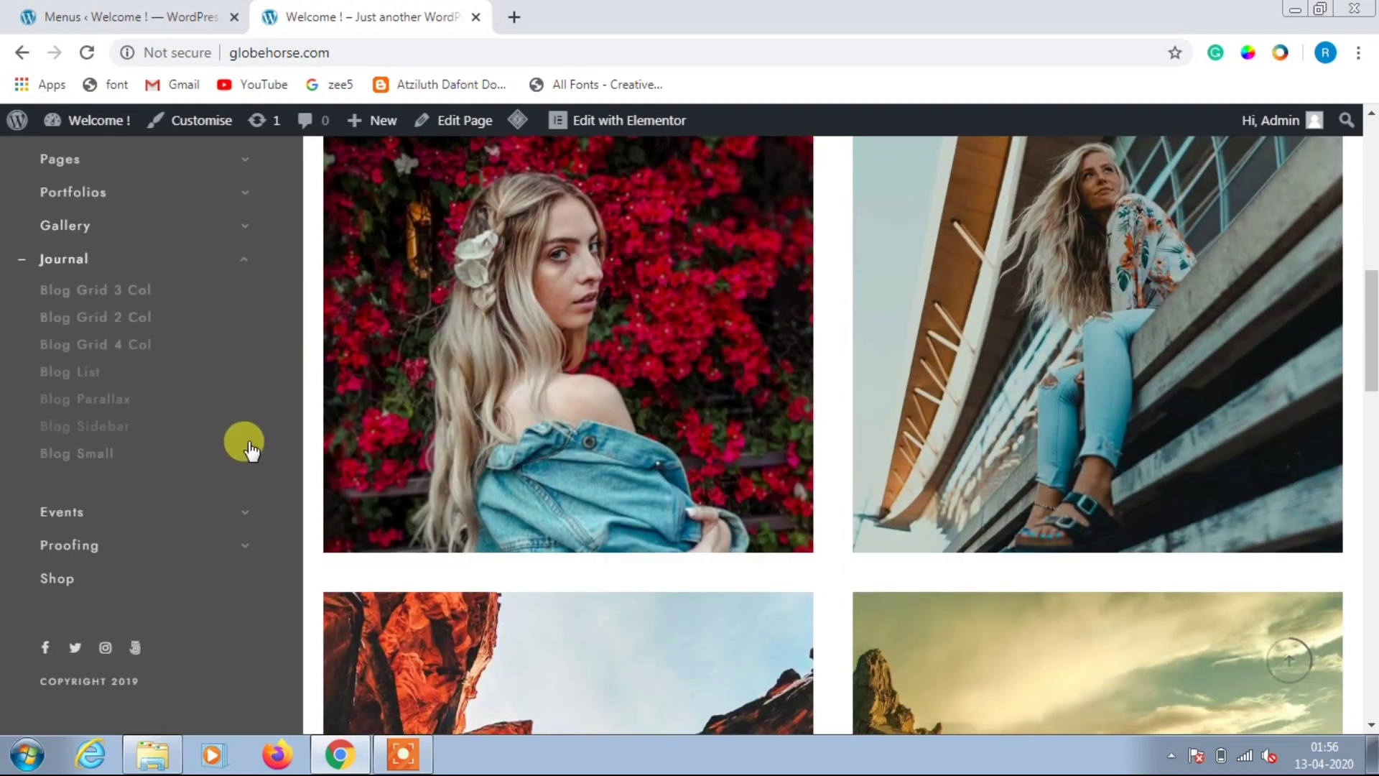
Step: Go back to the WordPress admin and create a new menu named globehorse_main
click(150, 10)
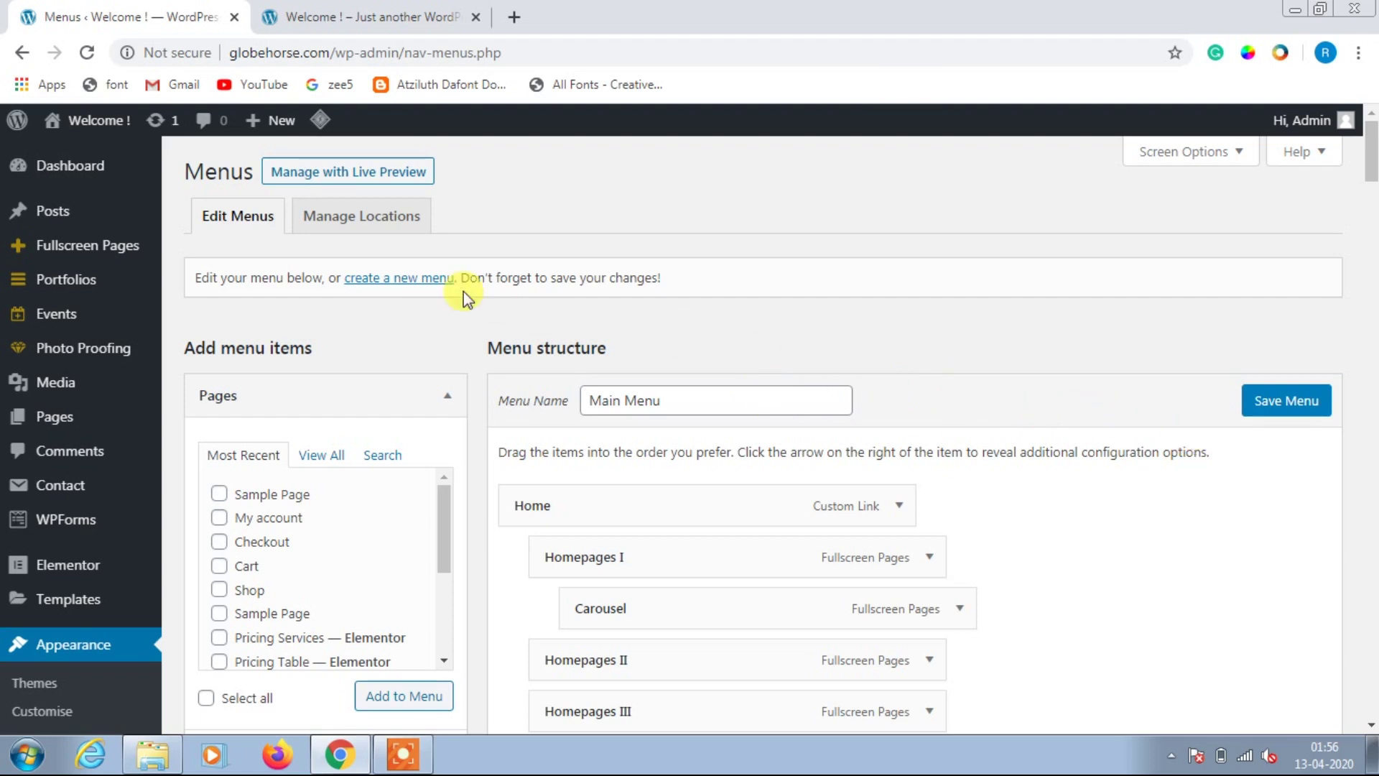
click(402, 278)
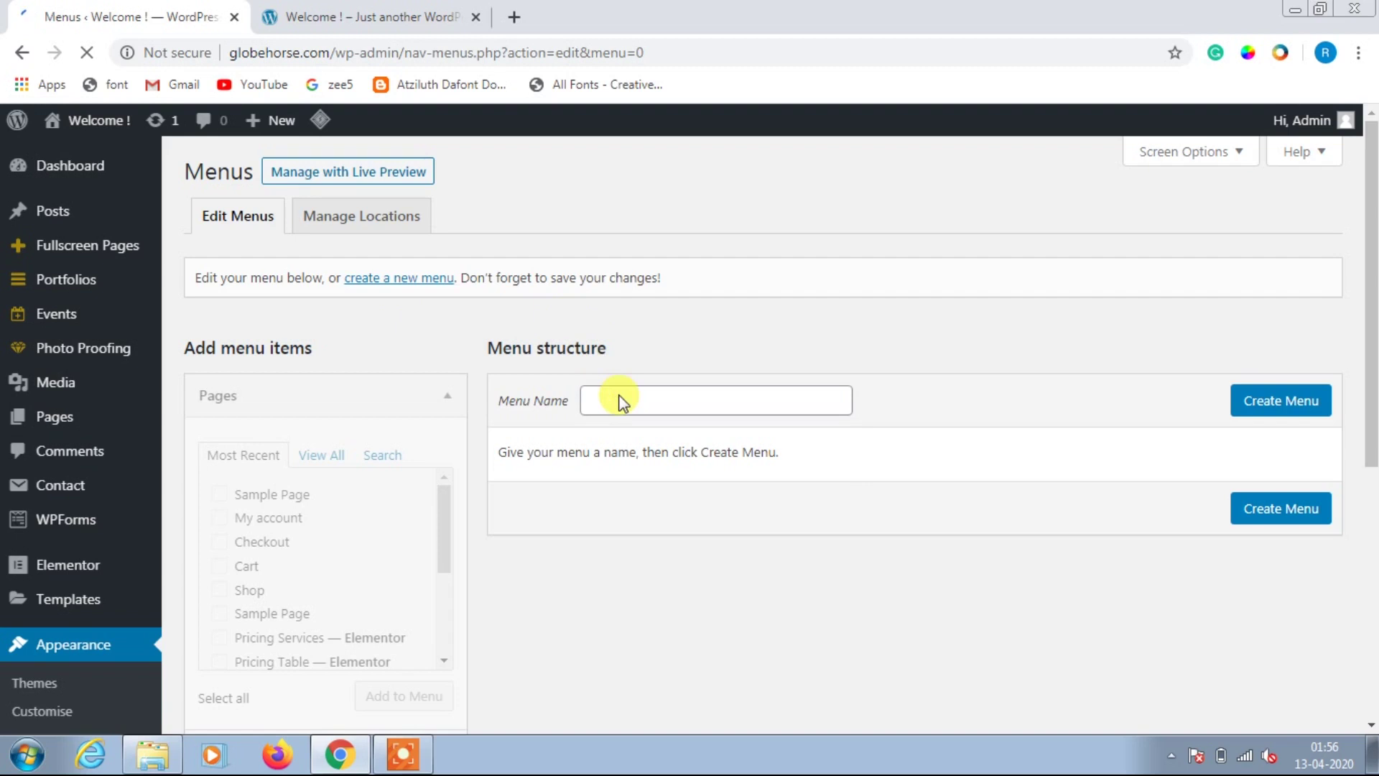
click(620, 397)
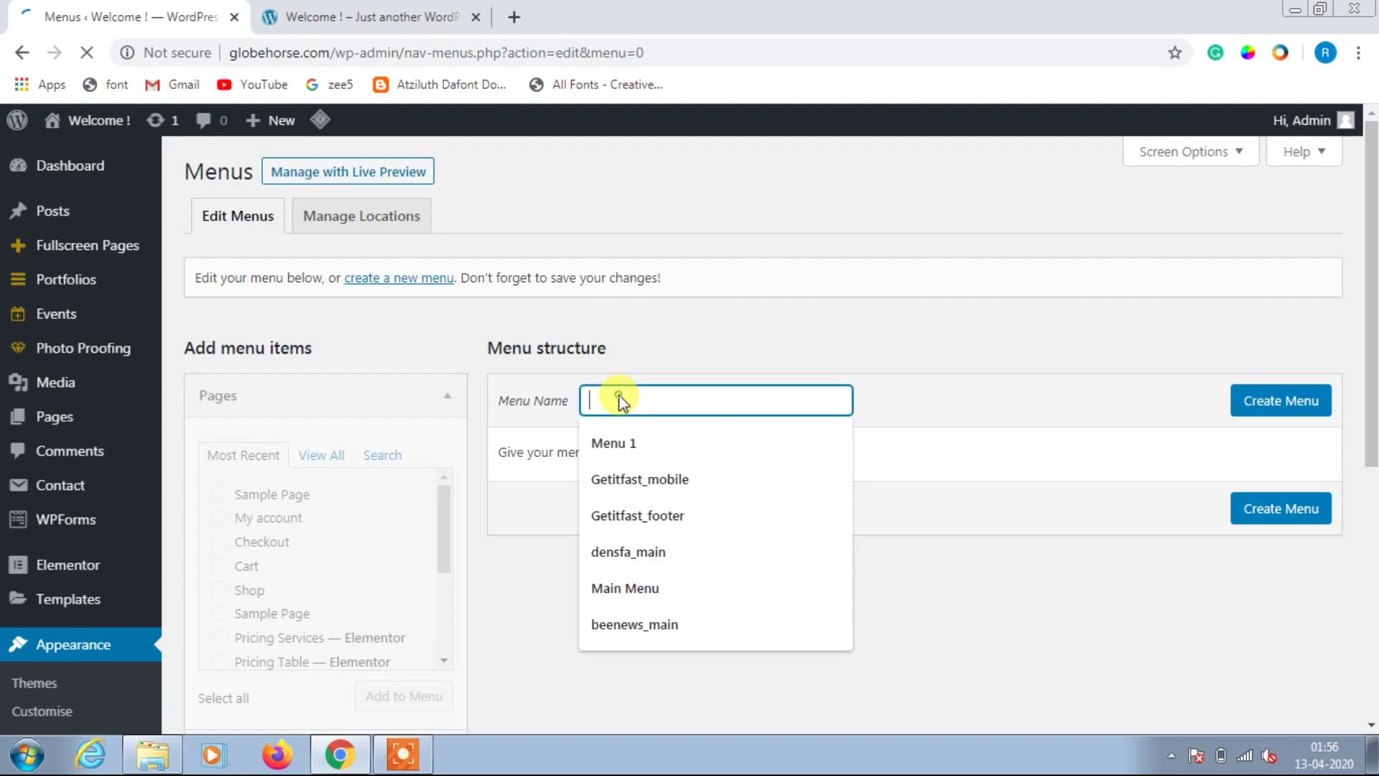
text(gl)
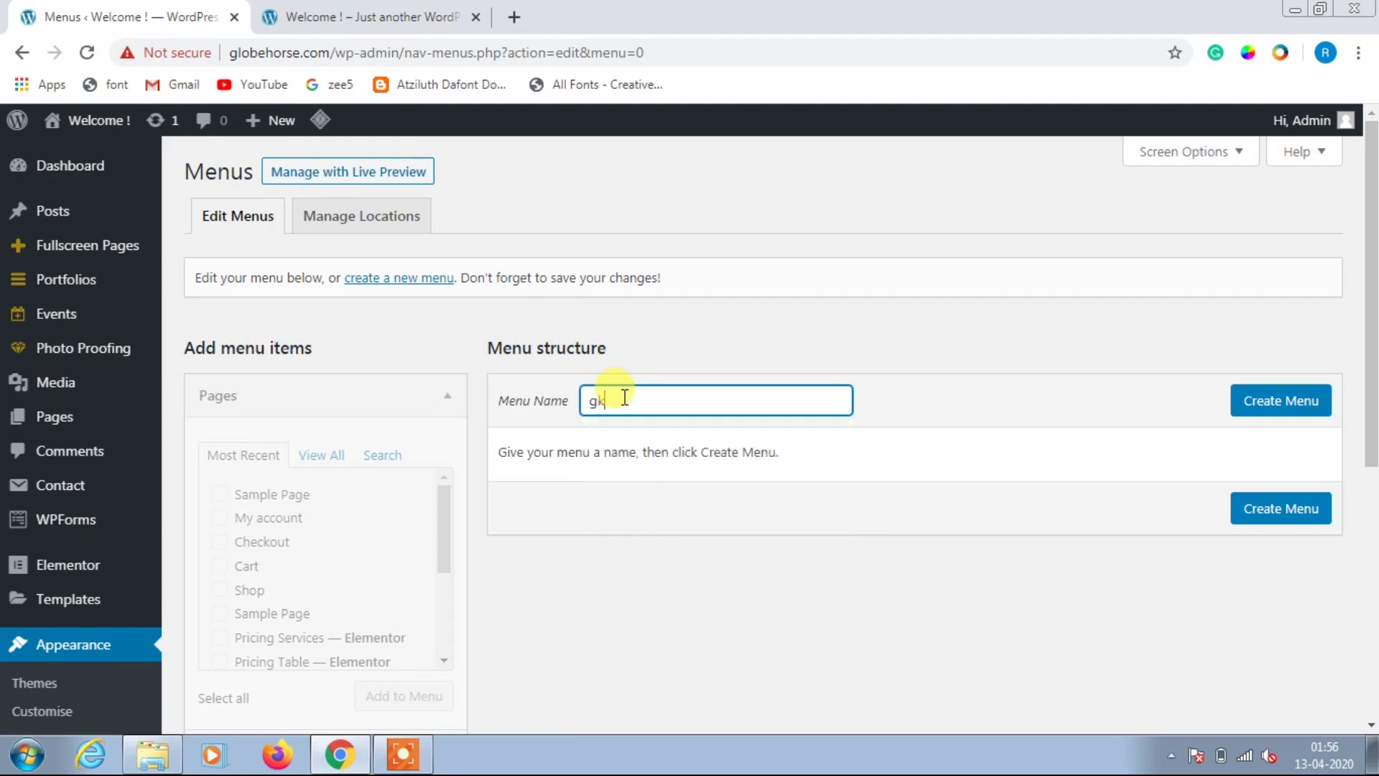
text(obehorse_main)
click(1280, 411)
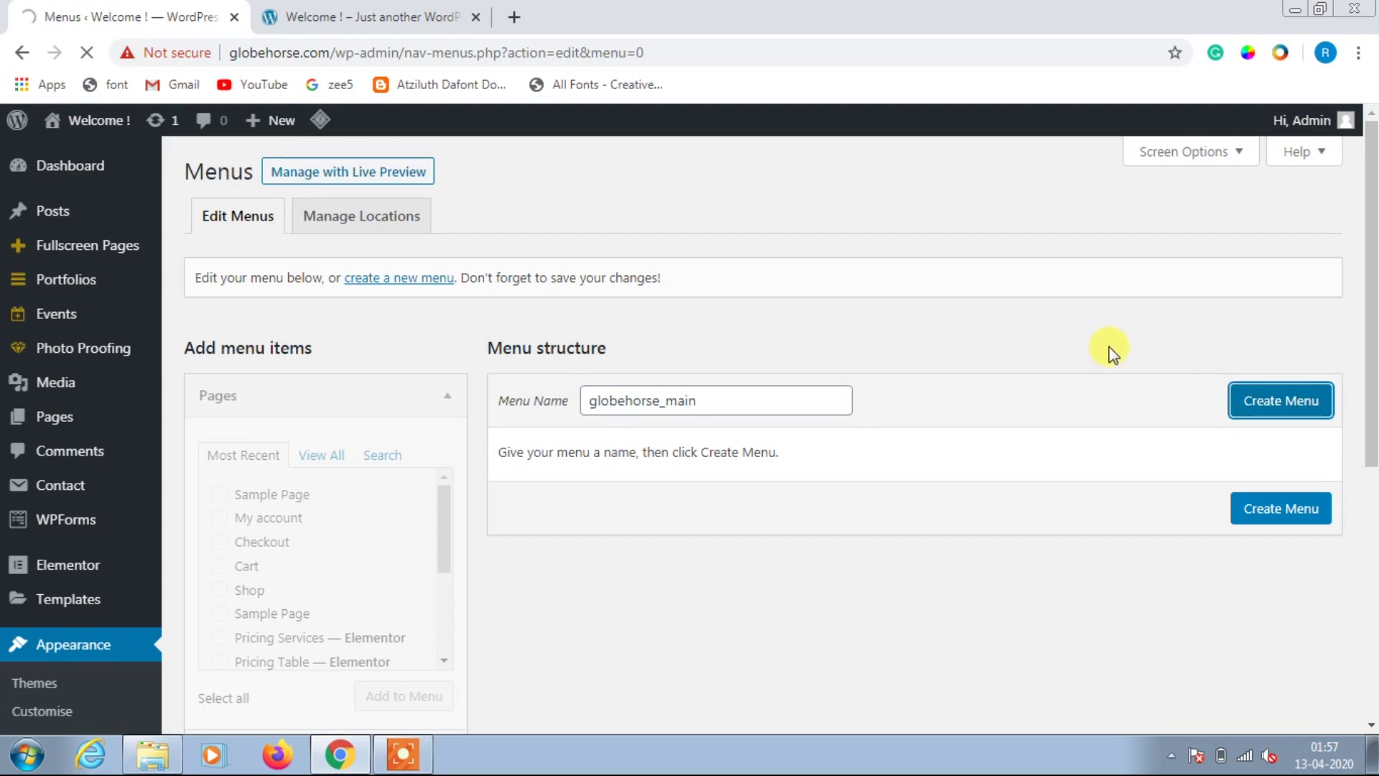
Step: List all site pages available for the globehorse_main menu, checking the live site's navigation for reference
click(375, 9)
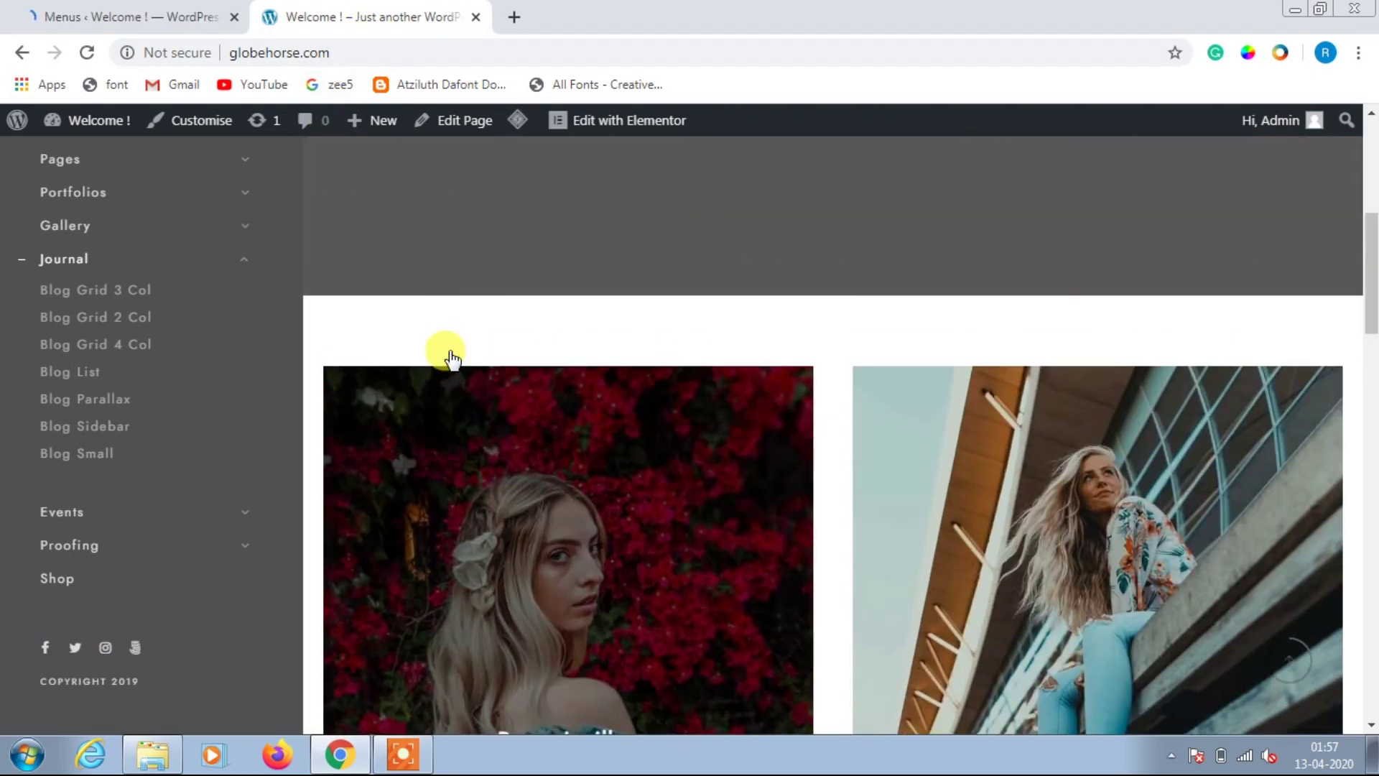
click(82, 13)
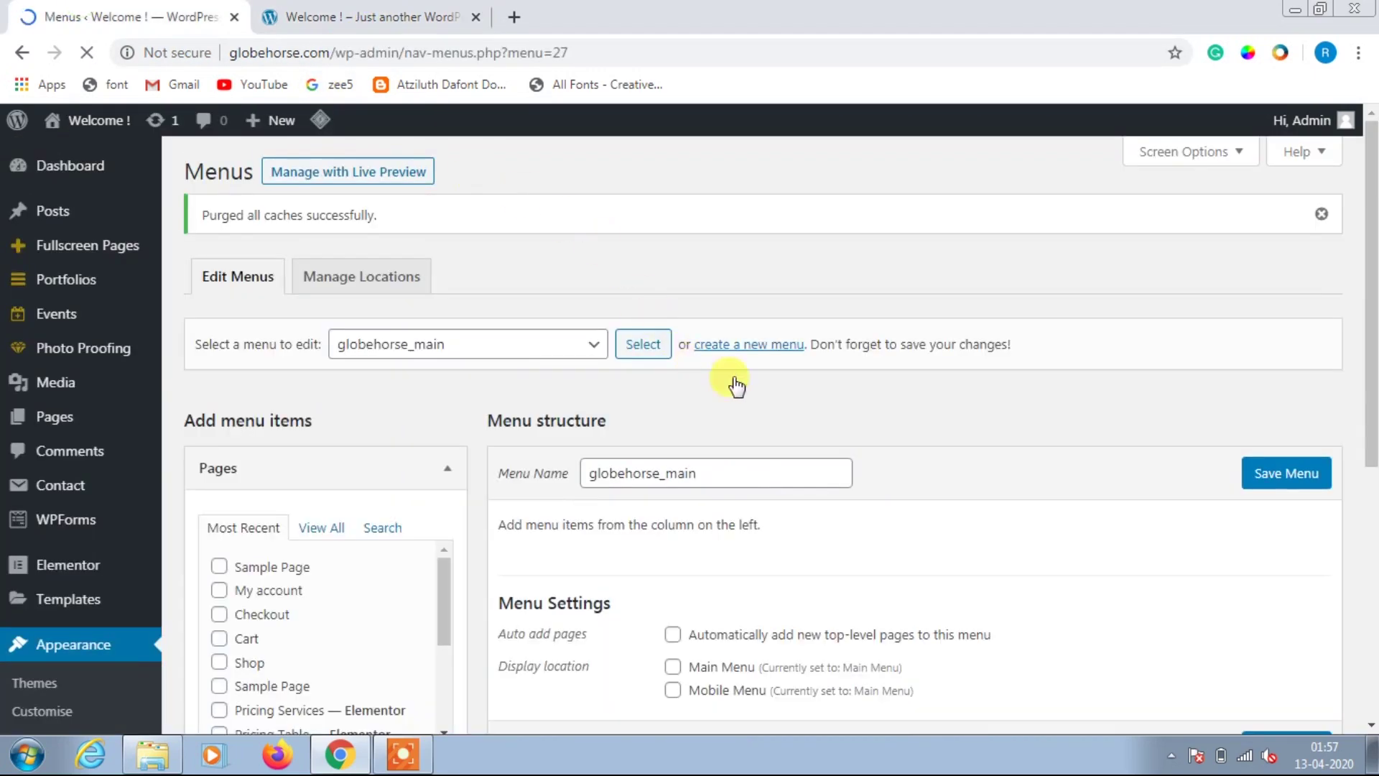
scroll(1045, 443, down, 1)
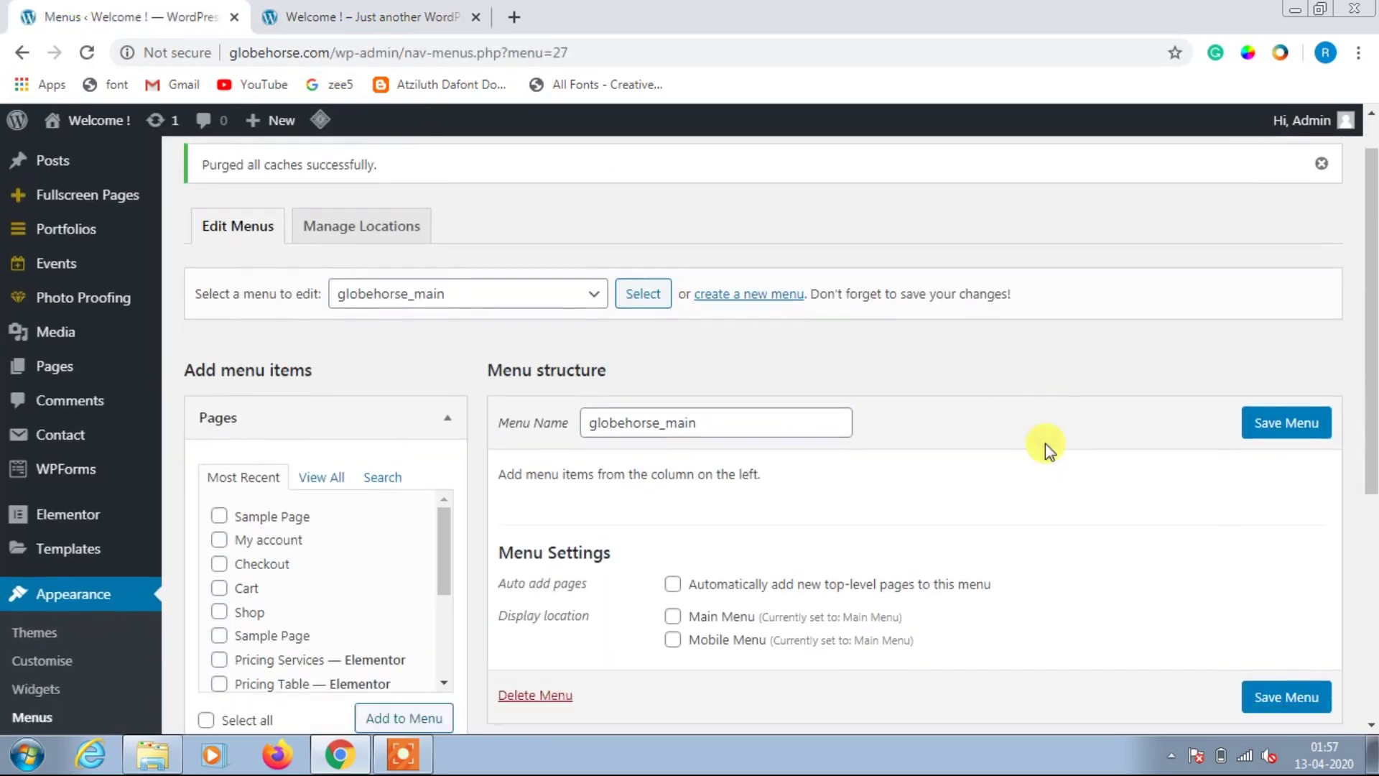
click(332, 427)
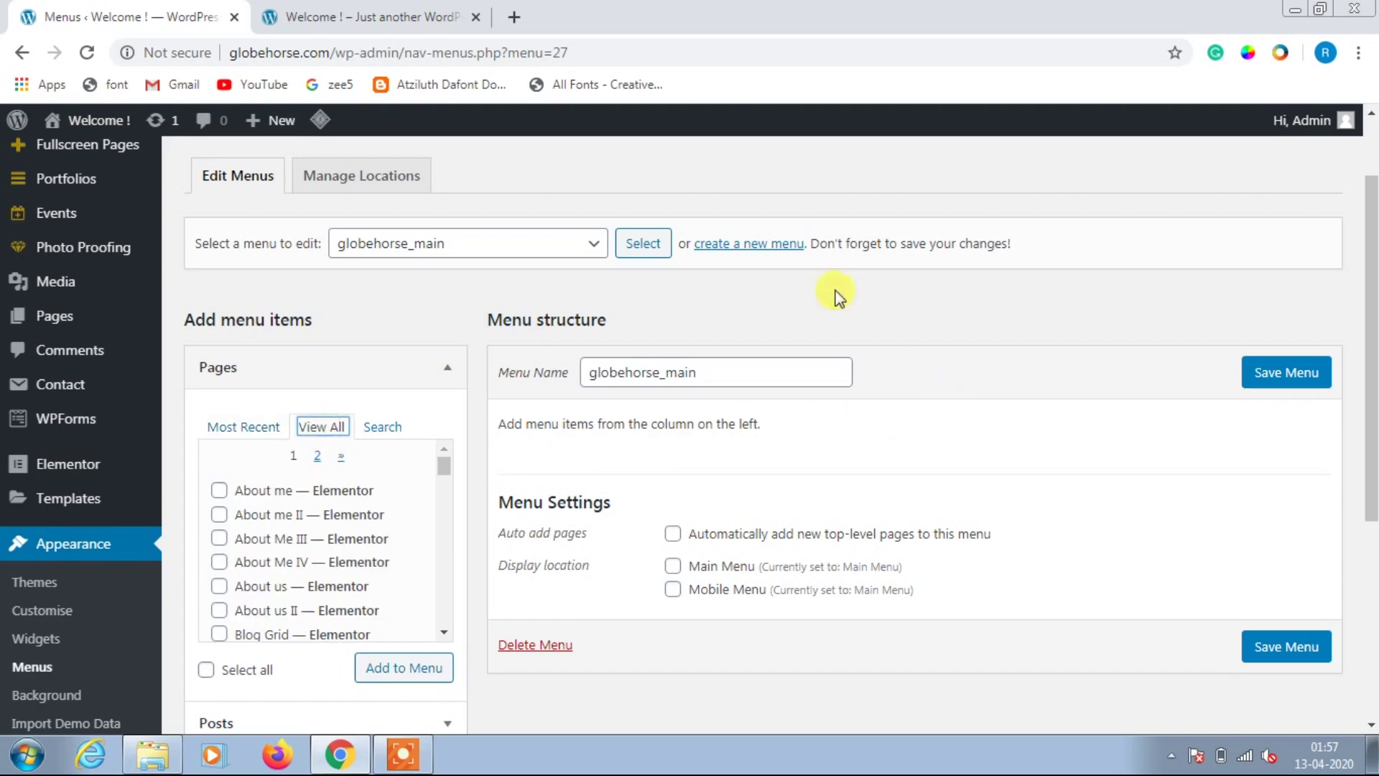
click(325, 16)
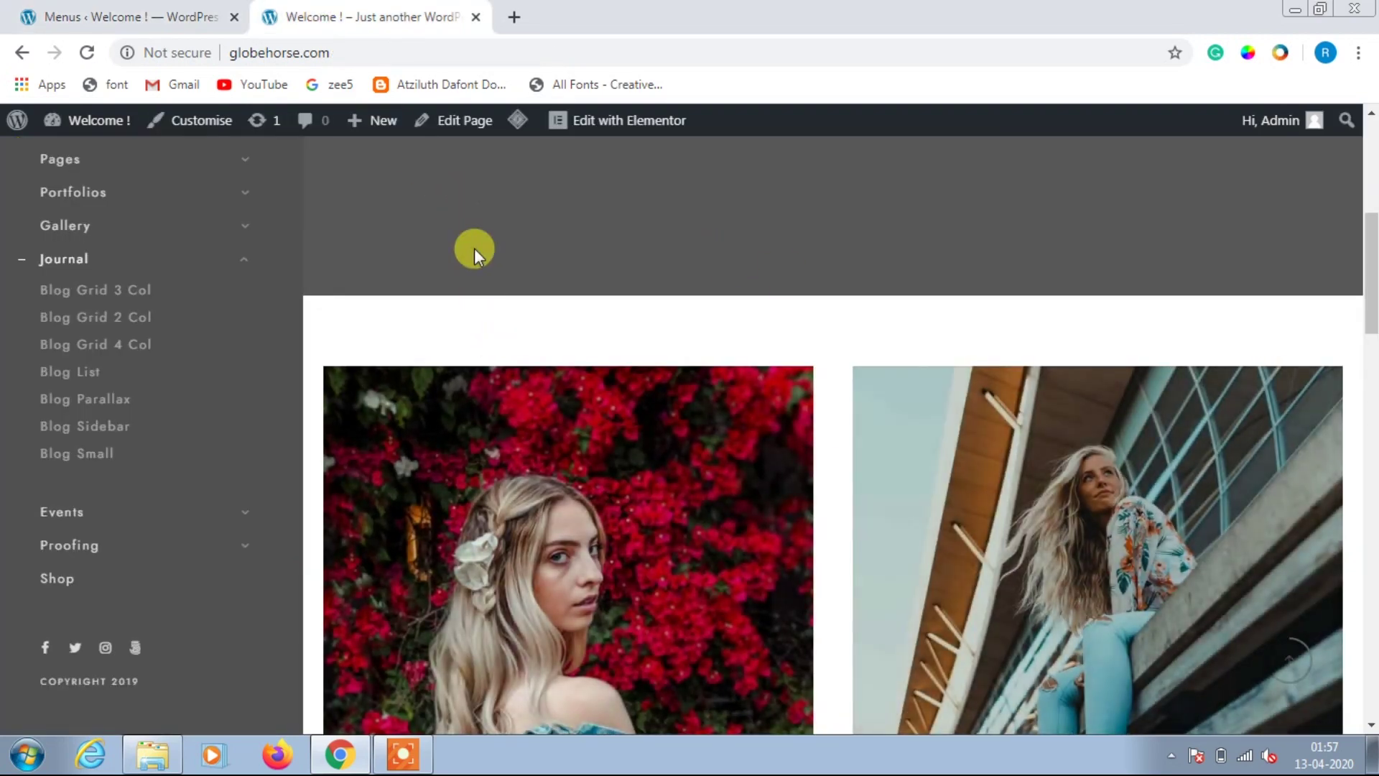
key(ctrl+shift+Tab)
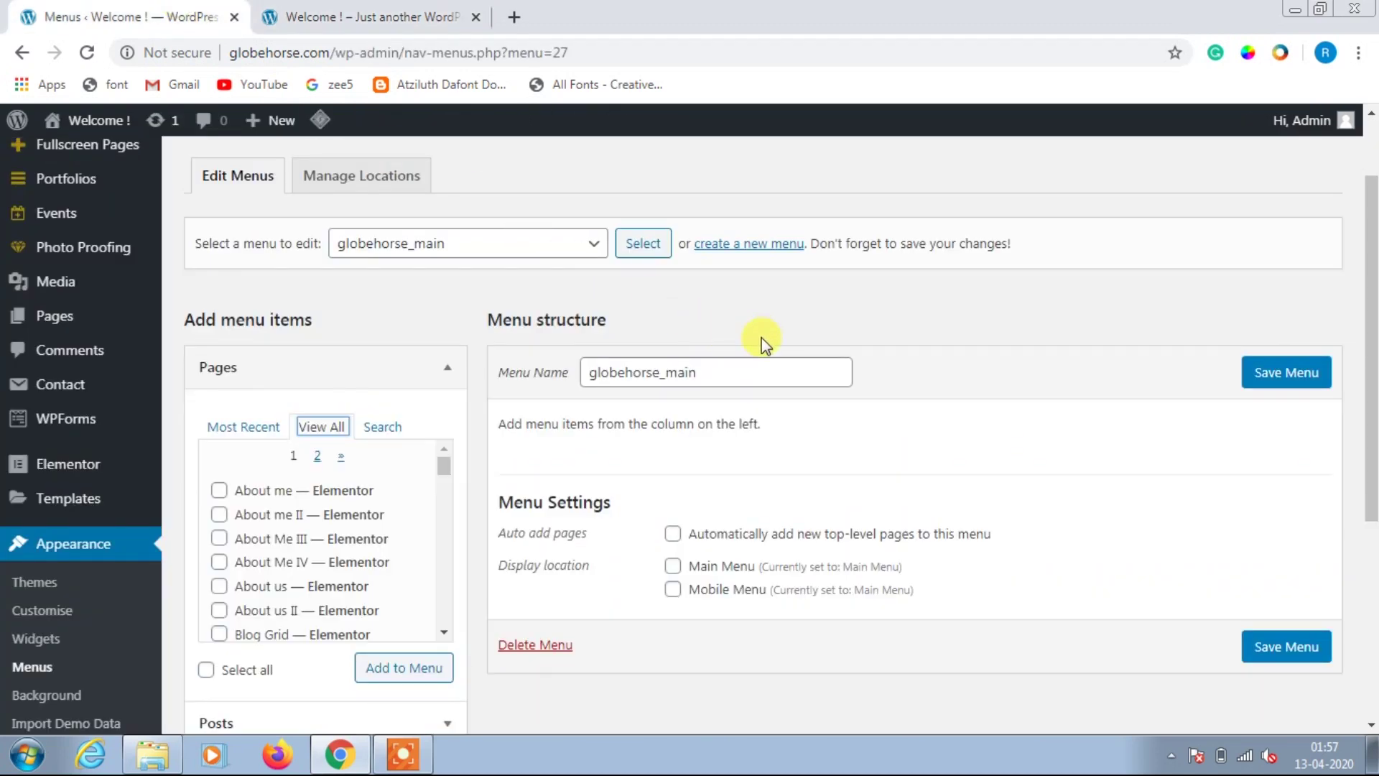
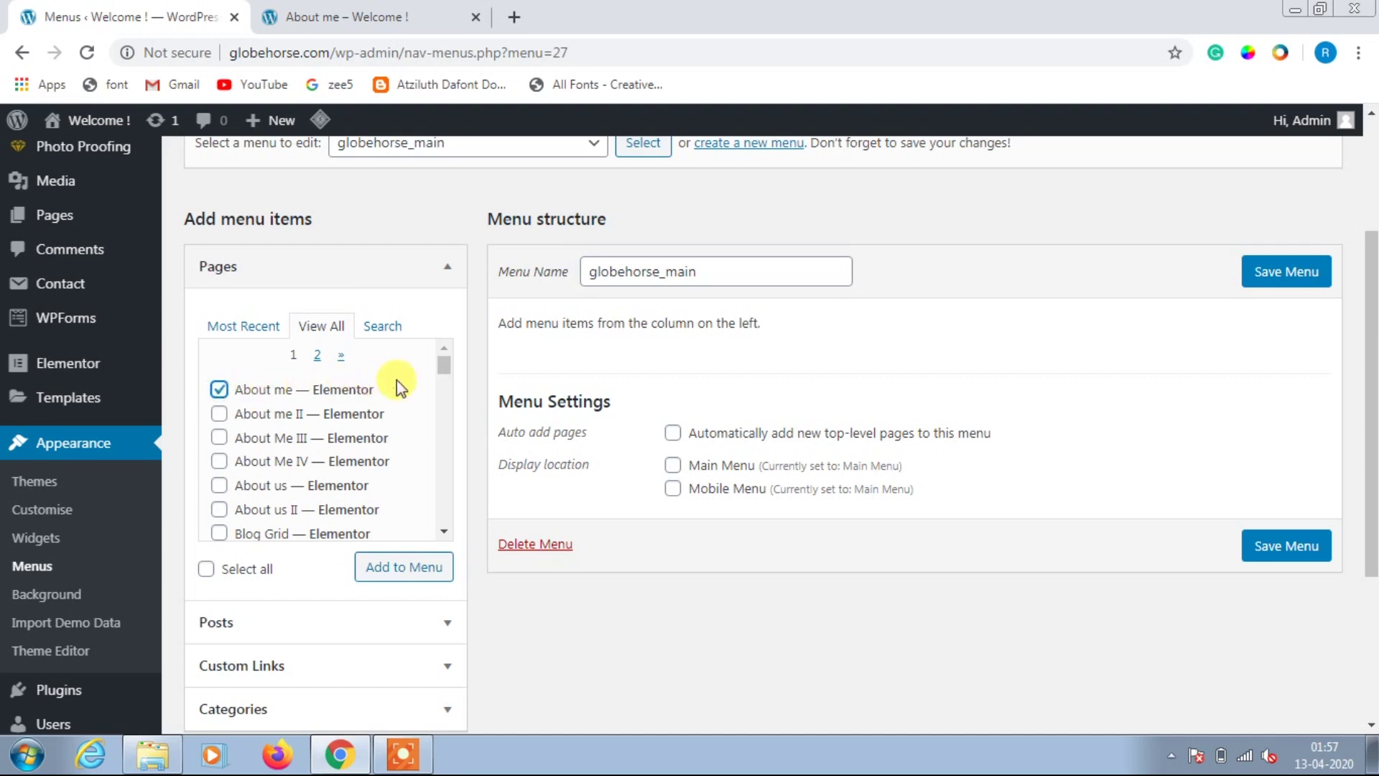
Step: Select the Blog Grid, Contact us and Gallery Boxed 2 Column pages as items for the globehorse_main menu
scroll(334, 453, down, 3)
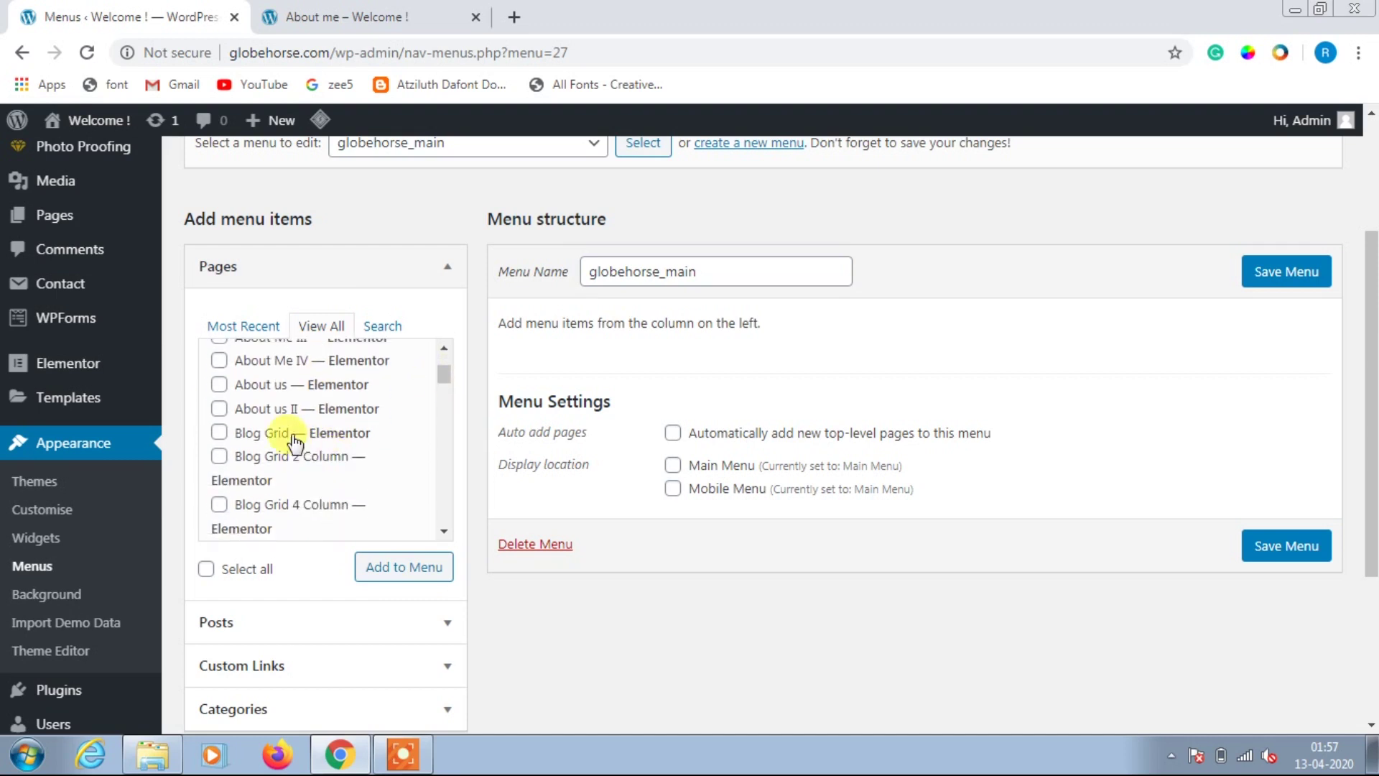
click(219, 433)
scroll(367, 468, down, 1)
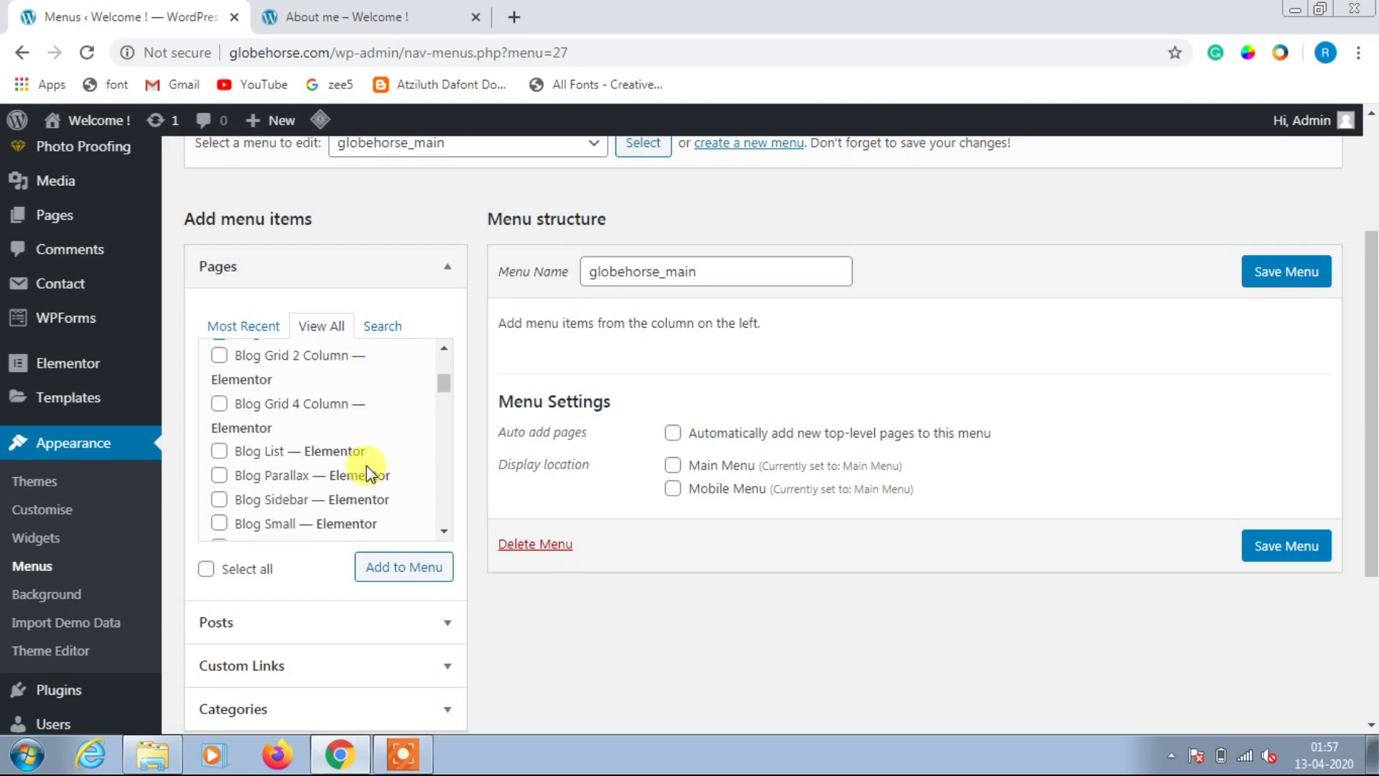
scroll(367, 468, down, 3)
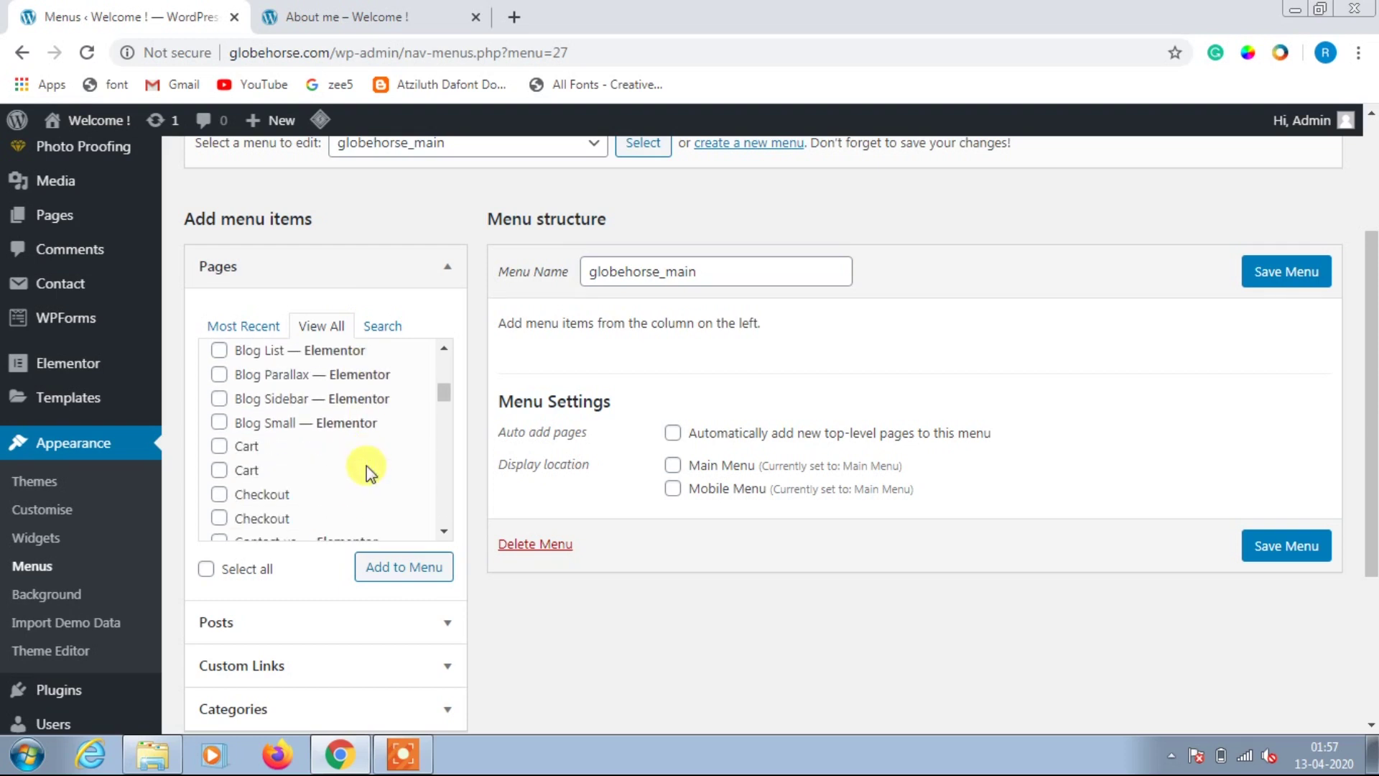
scroll(367, 465, down, 3)
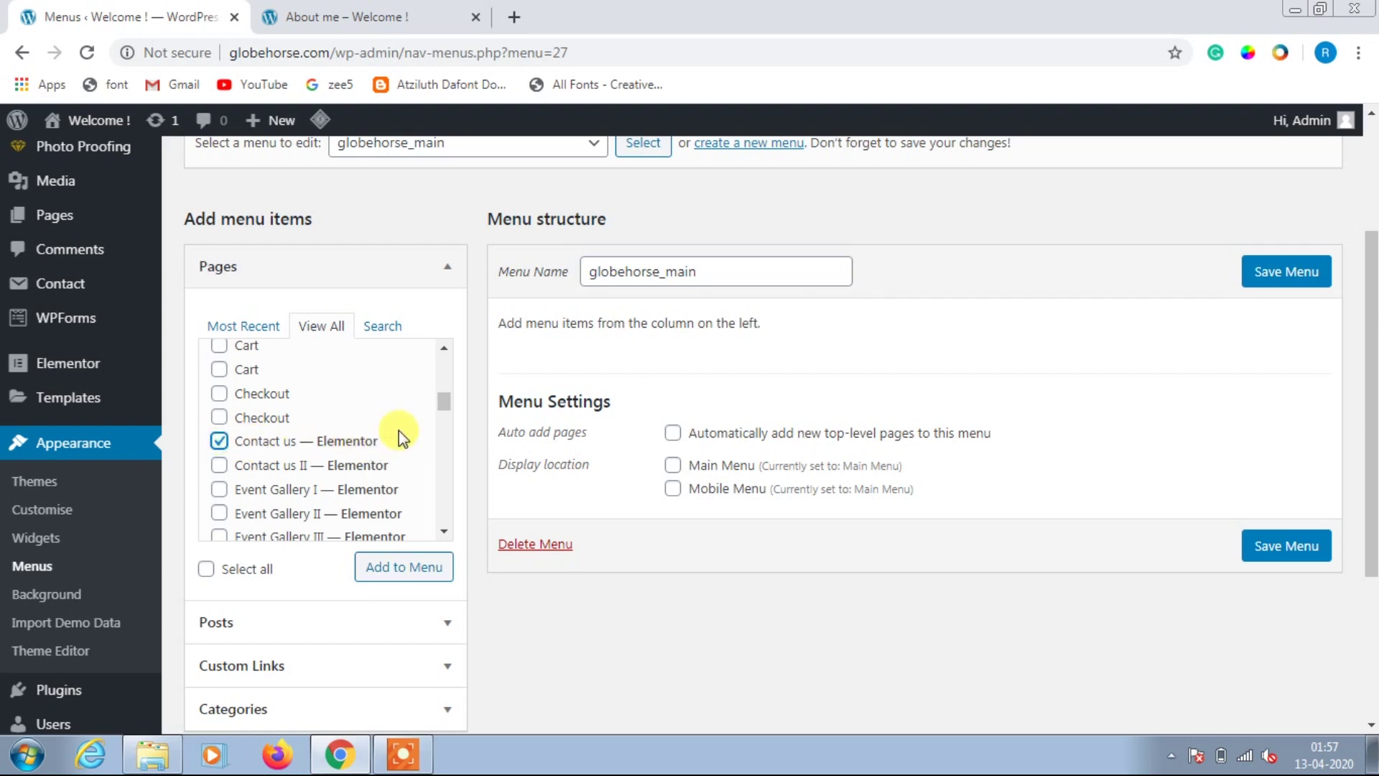
scroll(354, 431, down, 5)
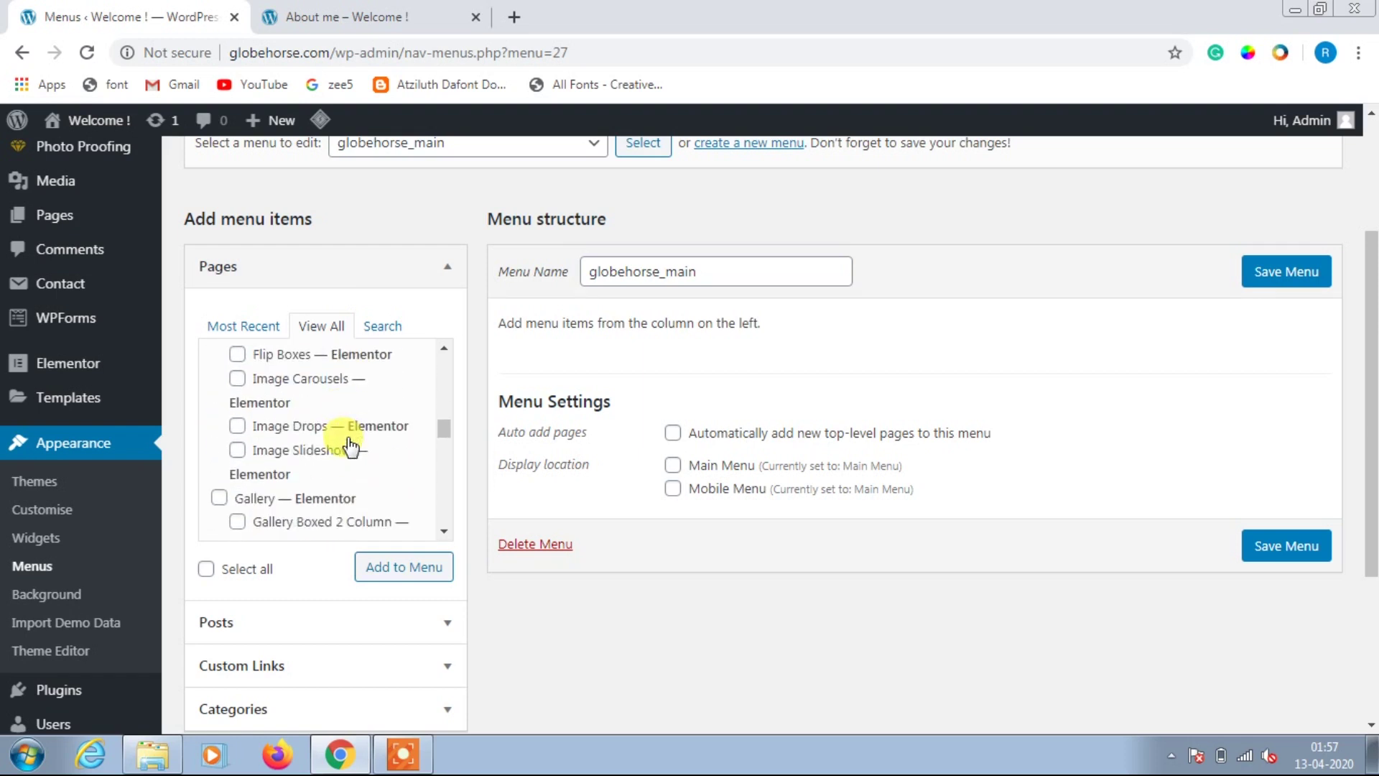
scroll(348, 442, down, 3)
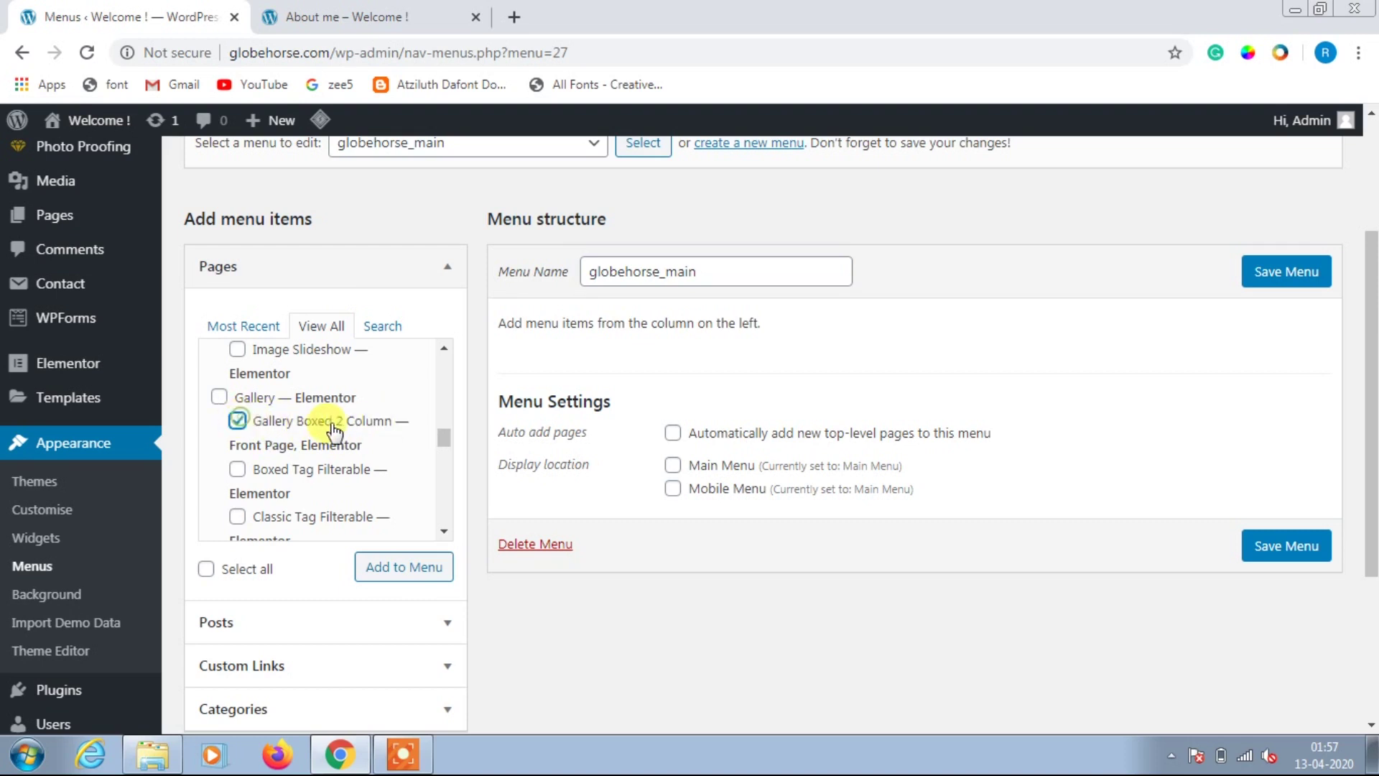
Step: Go to the second page of the full page list and select Our Services as a menu item
scroll(335, 433, down, 3)
scroll(335, 433, down, 3)
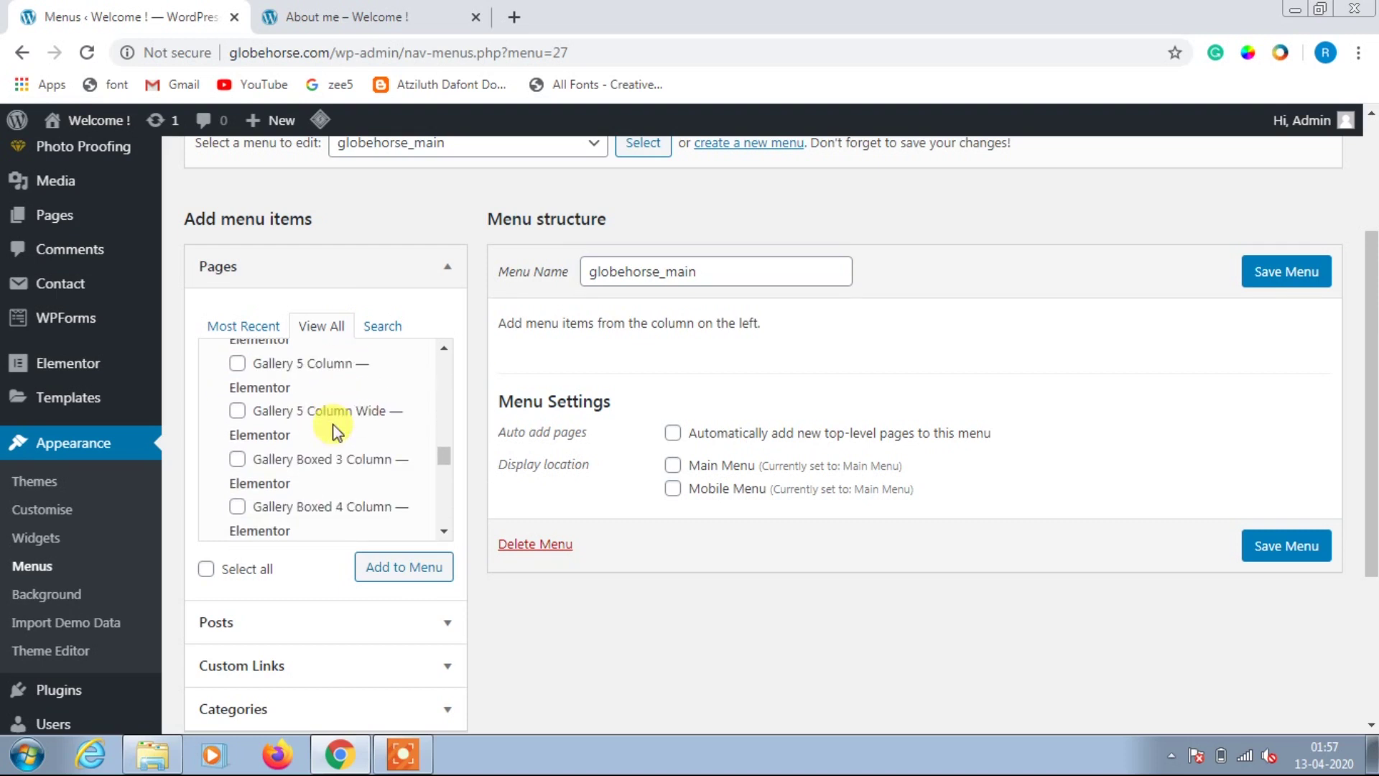
scroll(335, 432, down, 12)
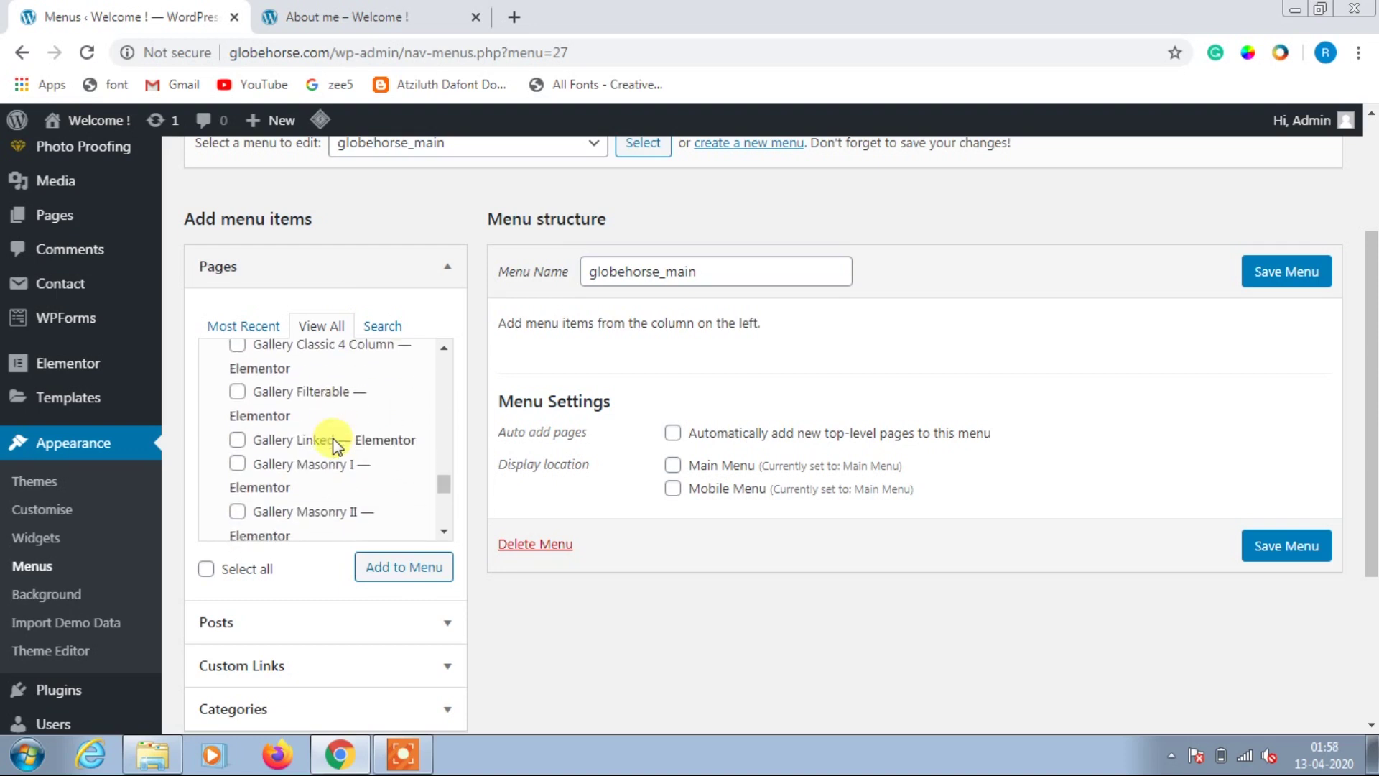
scroll(335, 445, down, 6)
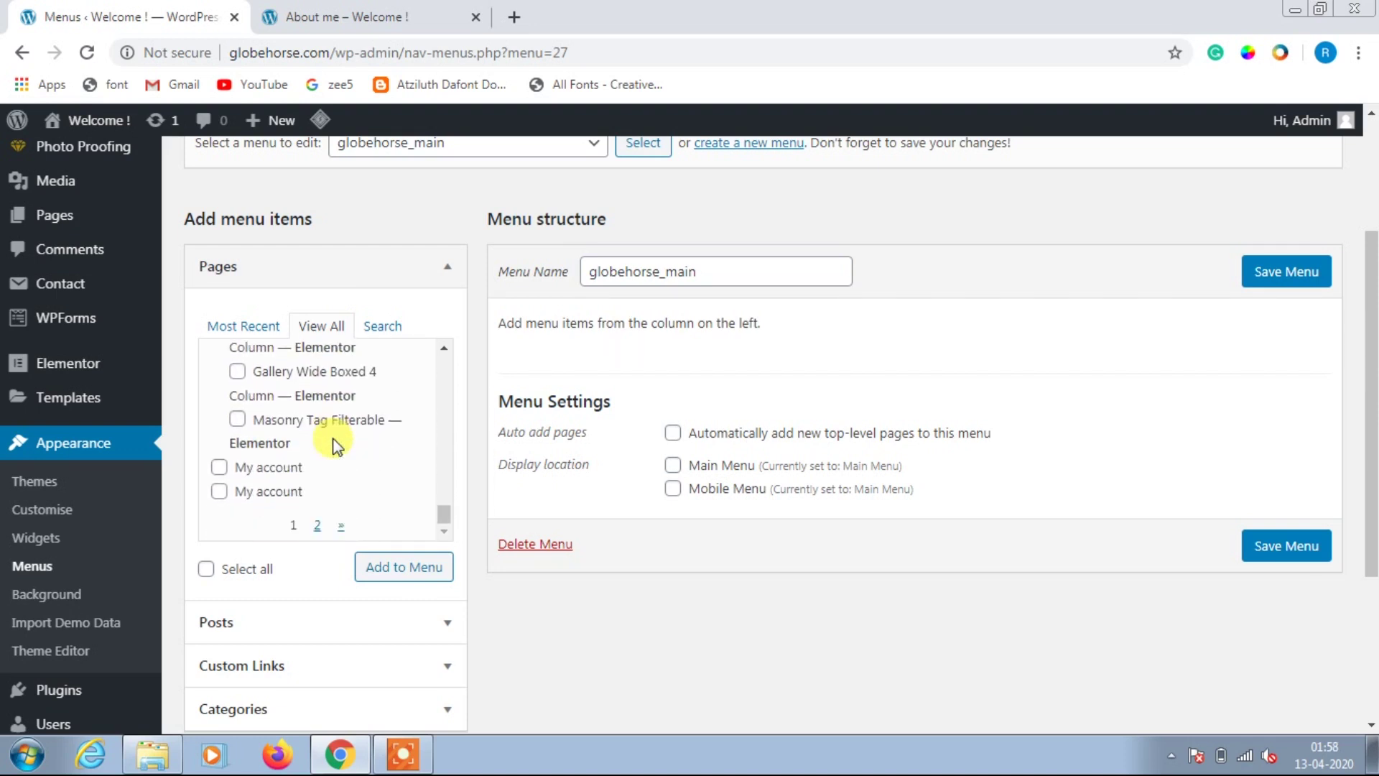
scroll(343, 415, down, 3)
scroll(338, 450, up, 3)
click(320, 525)
scroll(355, 430, down, 2)
scroll(338, 428, up, 2)
click(270, 400)
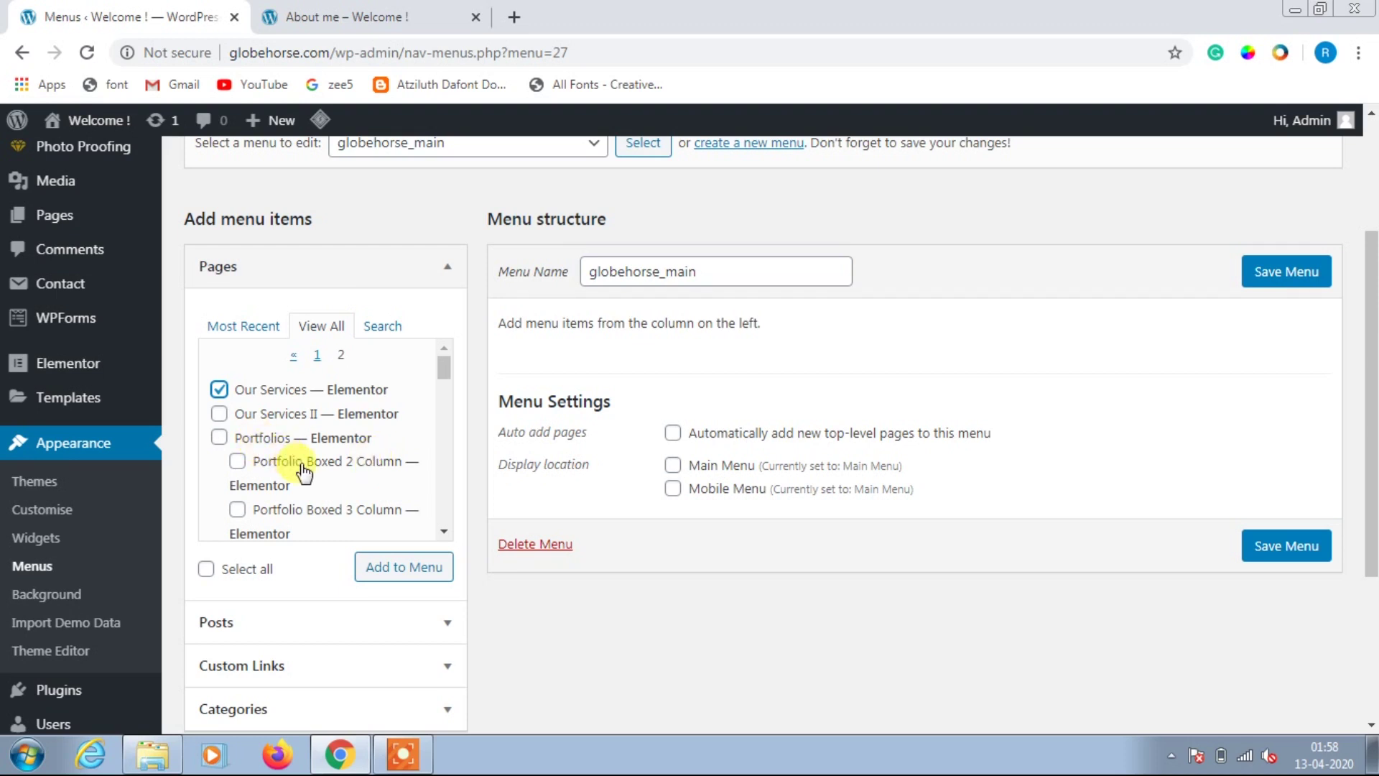
Step: Select the Portfolio Boxed 2 Column page too and add both selected pages to the globehorse_main menu
scroll(388, 460, down, 5)
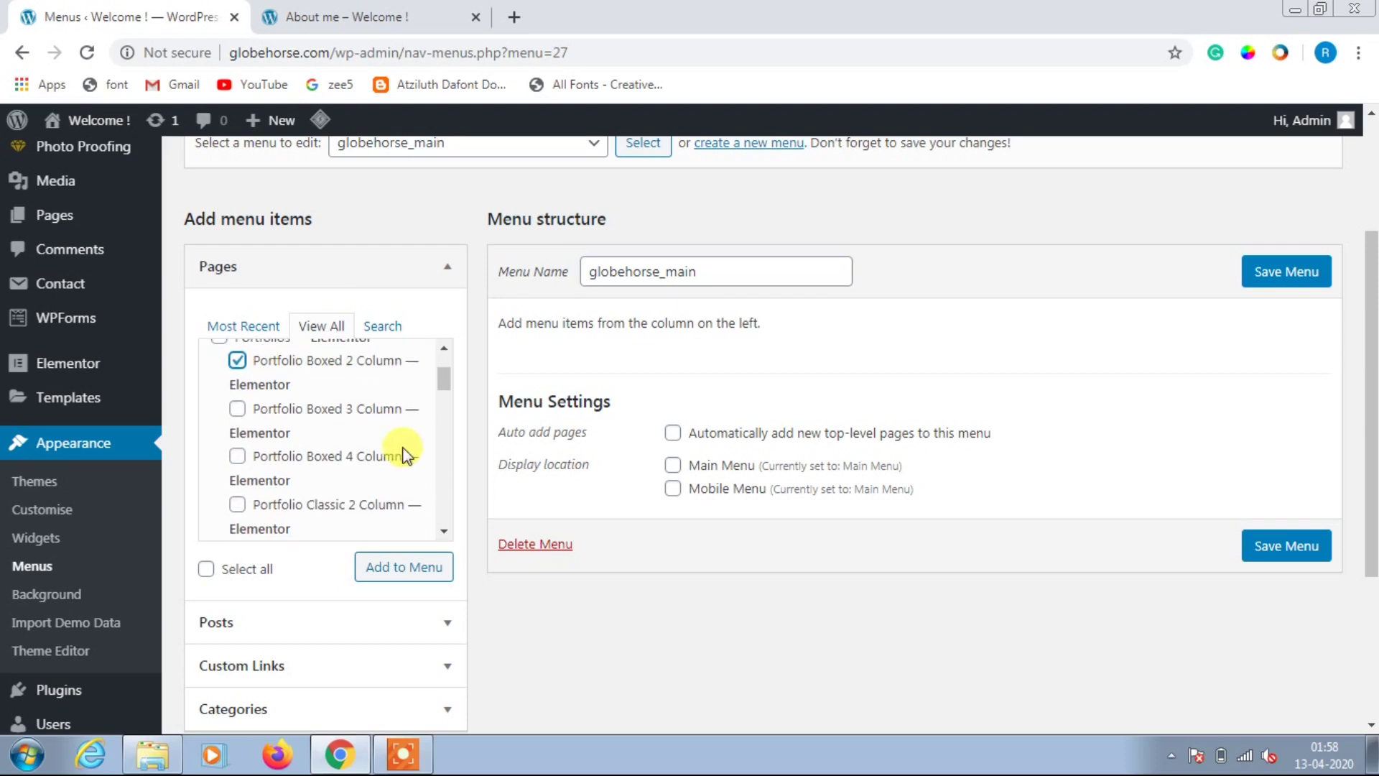
scroll(406, 455, down, 5)
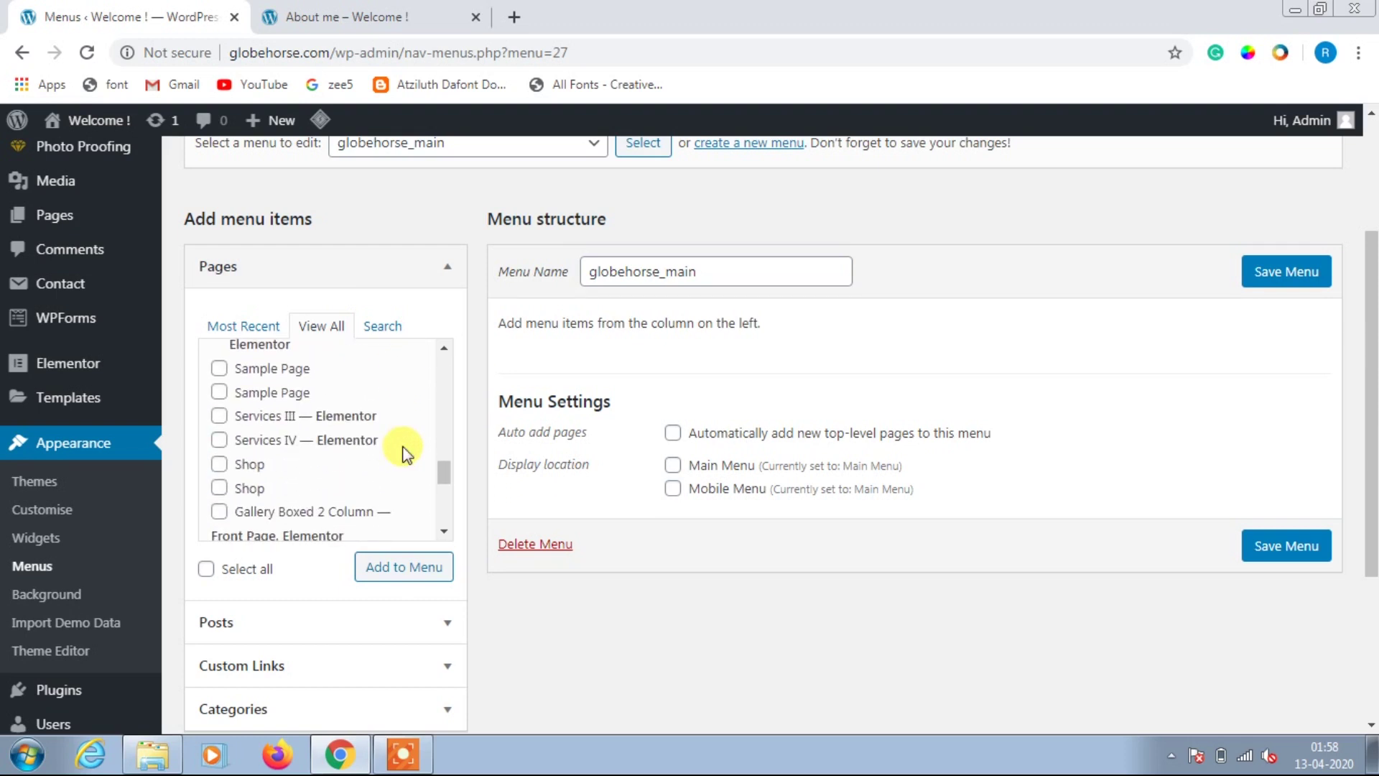
scroll(406, 452, down, 6)
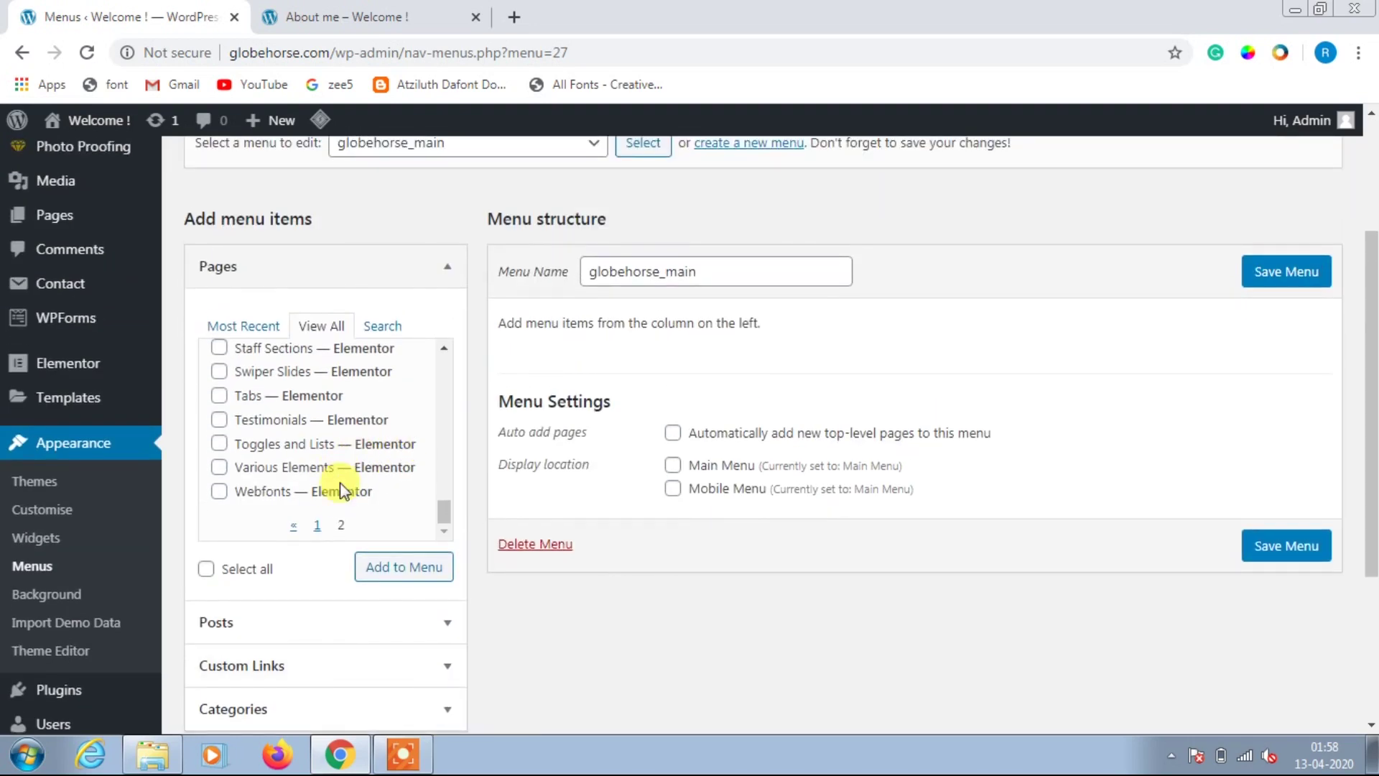
scroll(349, 466, up, 5)
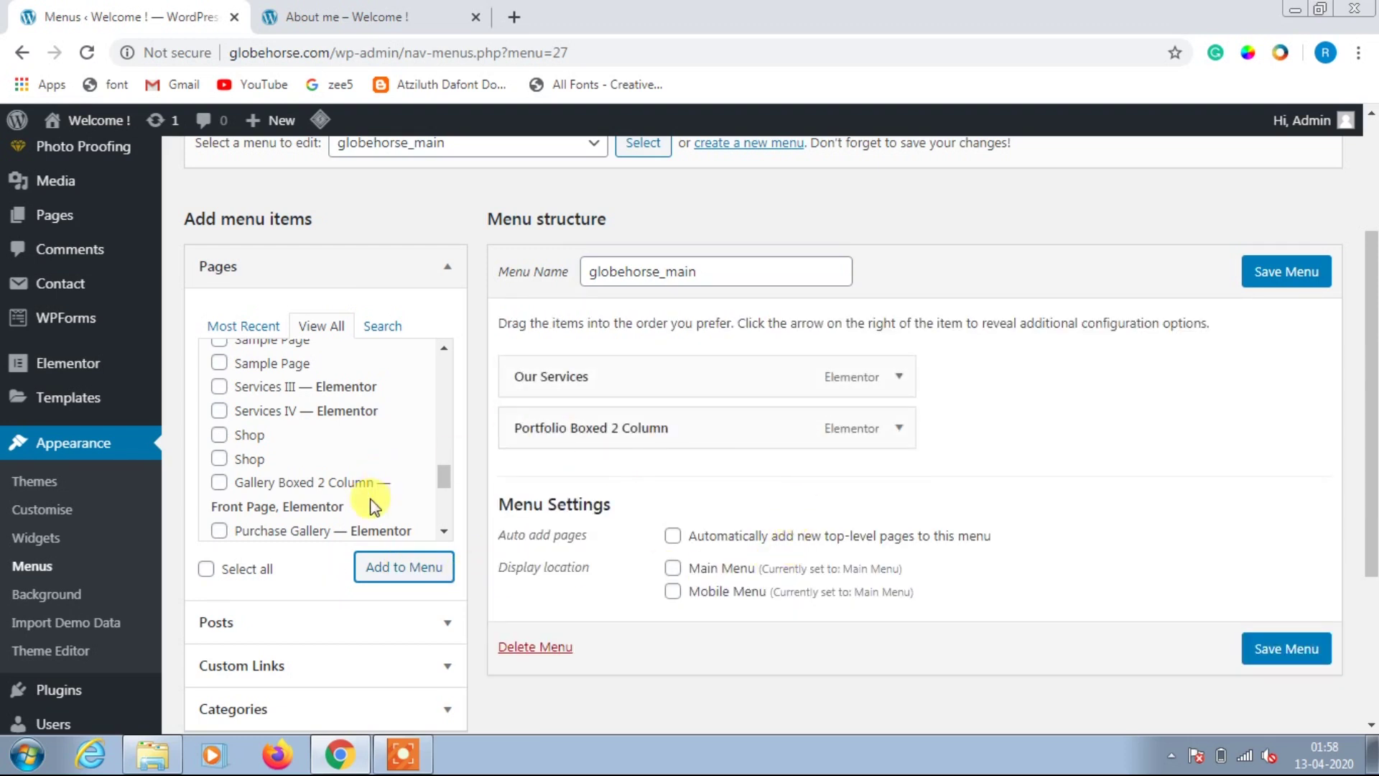
Step: From the first page of the page list, add About me, Blog Grid 2 Column and Gallery Boxed 2 Column to the menu
scroll(345, 471, down, 8)
scroll(326, 465, up, 3)
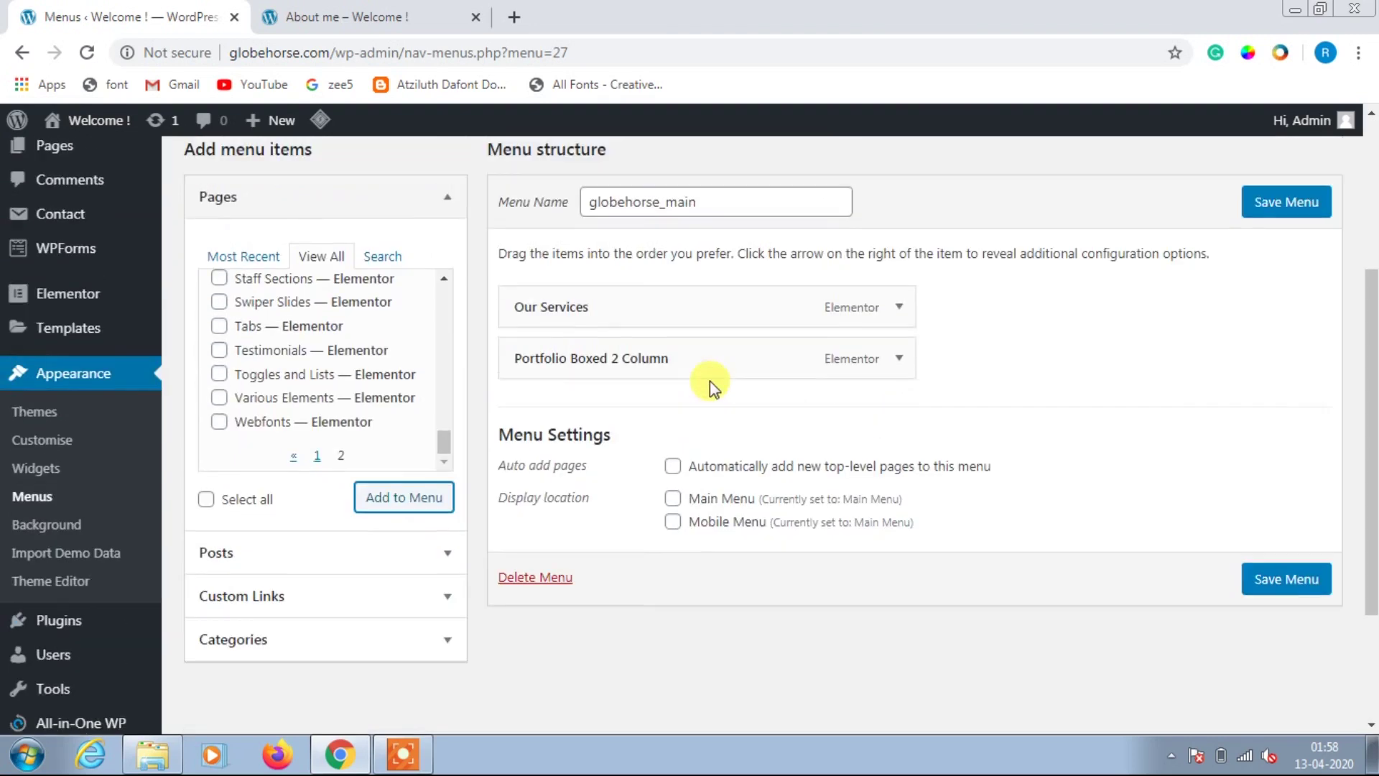
scroll(709, 380, up, 1)
click(320, 472)
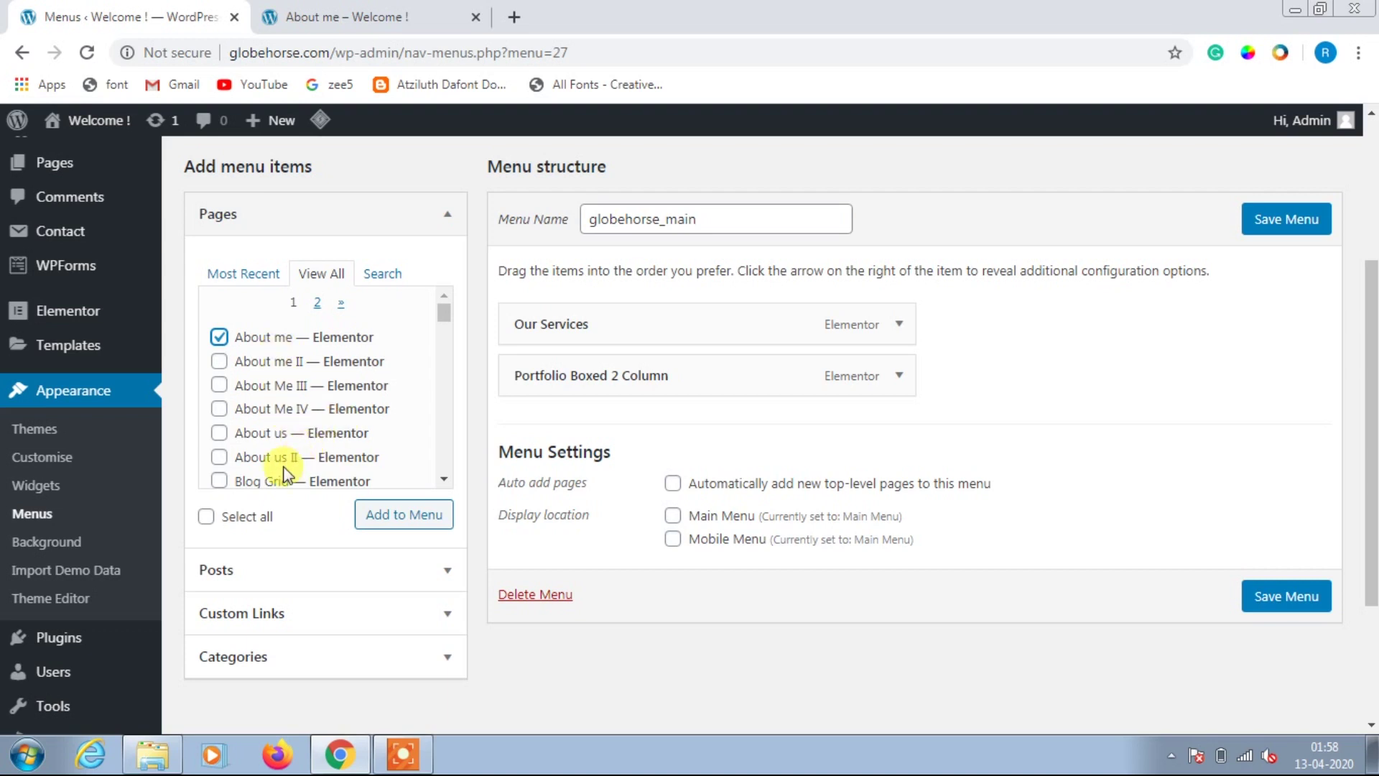
scroll(309, 460, down, 2)
click(277, 417)
scroll(352, 406, down, 5)
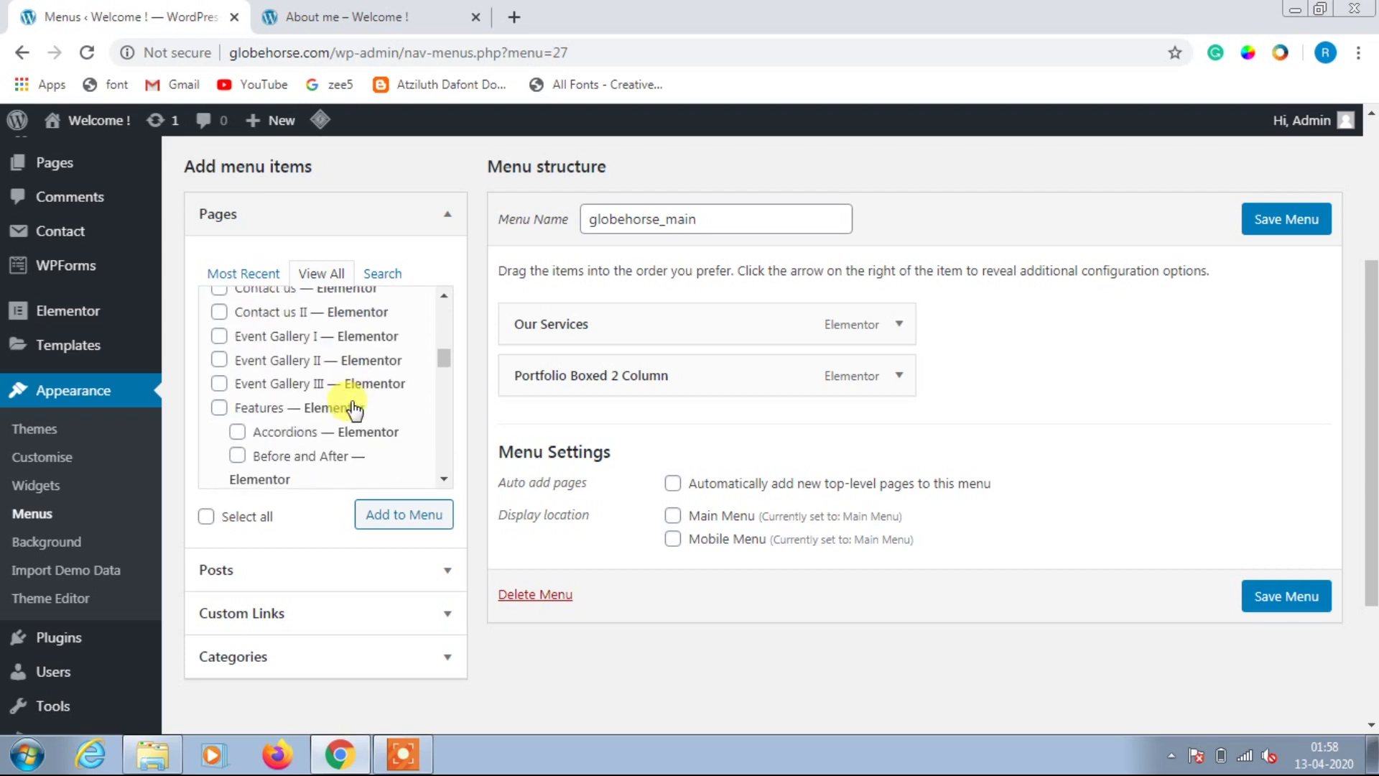
scroll(353, 408, down, 6)
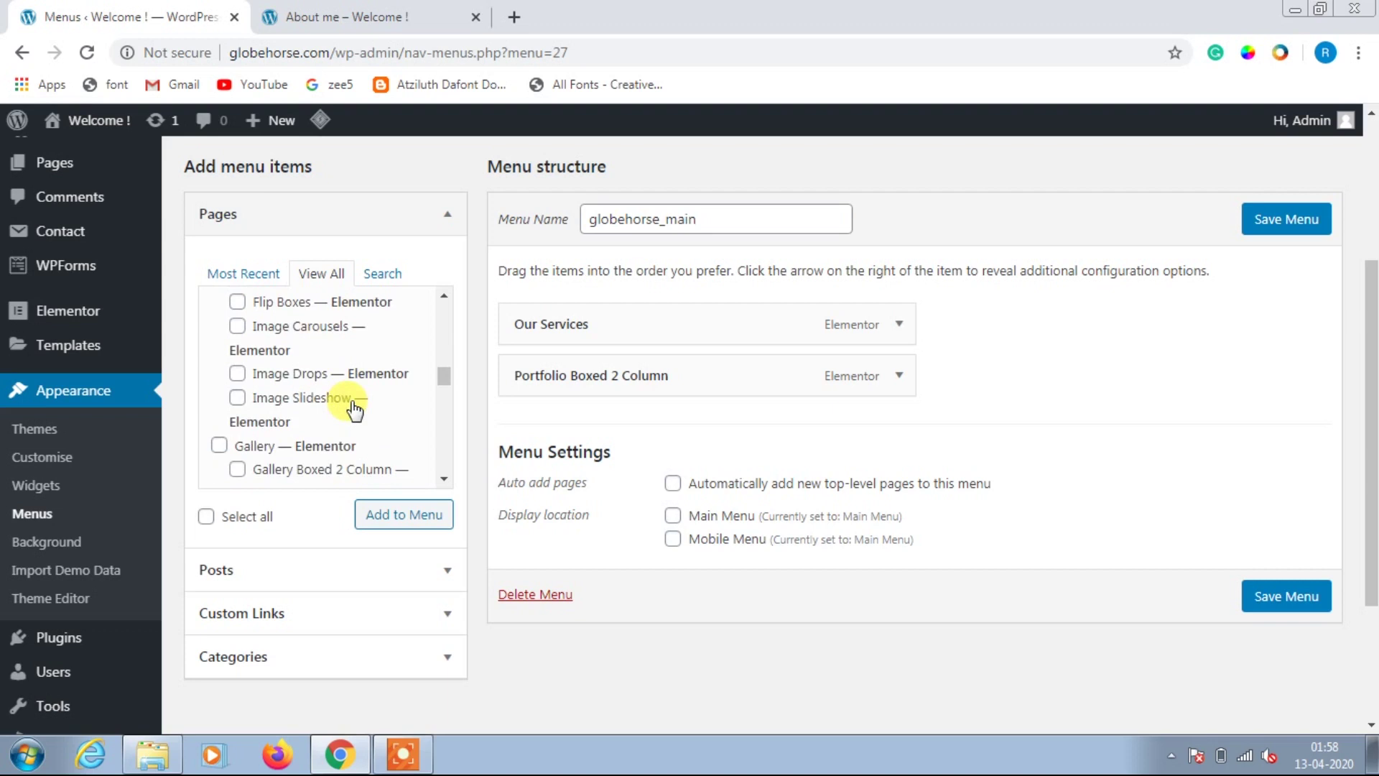
scroll(345, 403, down, 8)
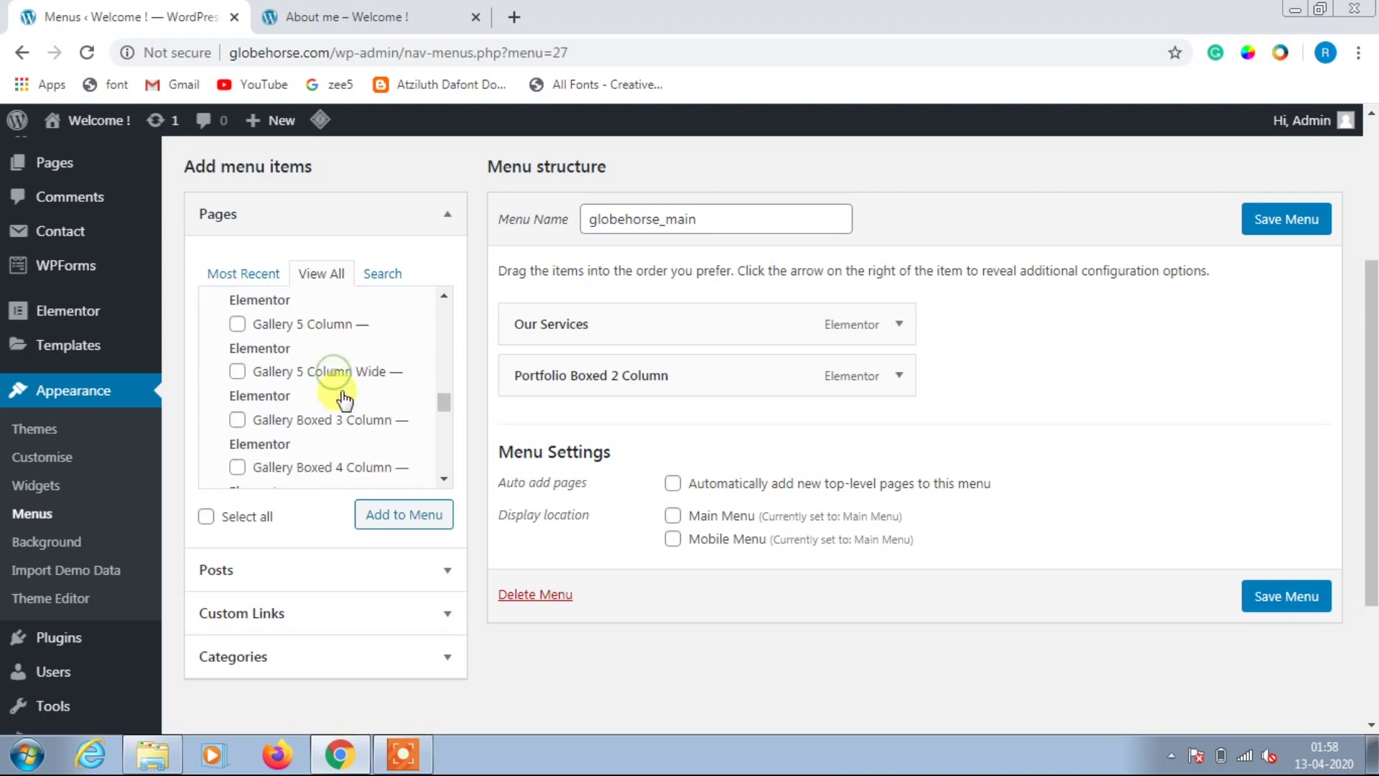
click(398, 516)
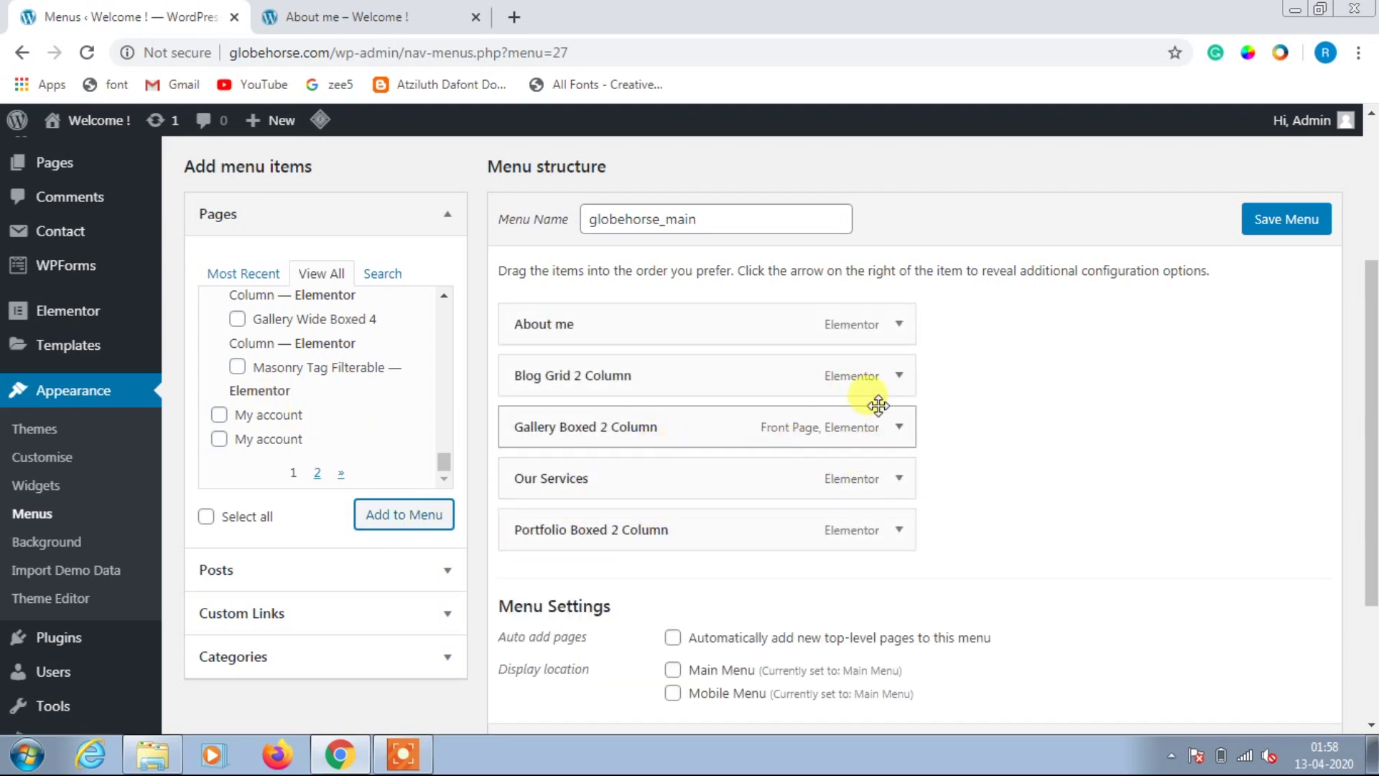
Step: Open the live site's homepage for reference and return to the menu editor
click(394, 13)
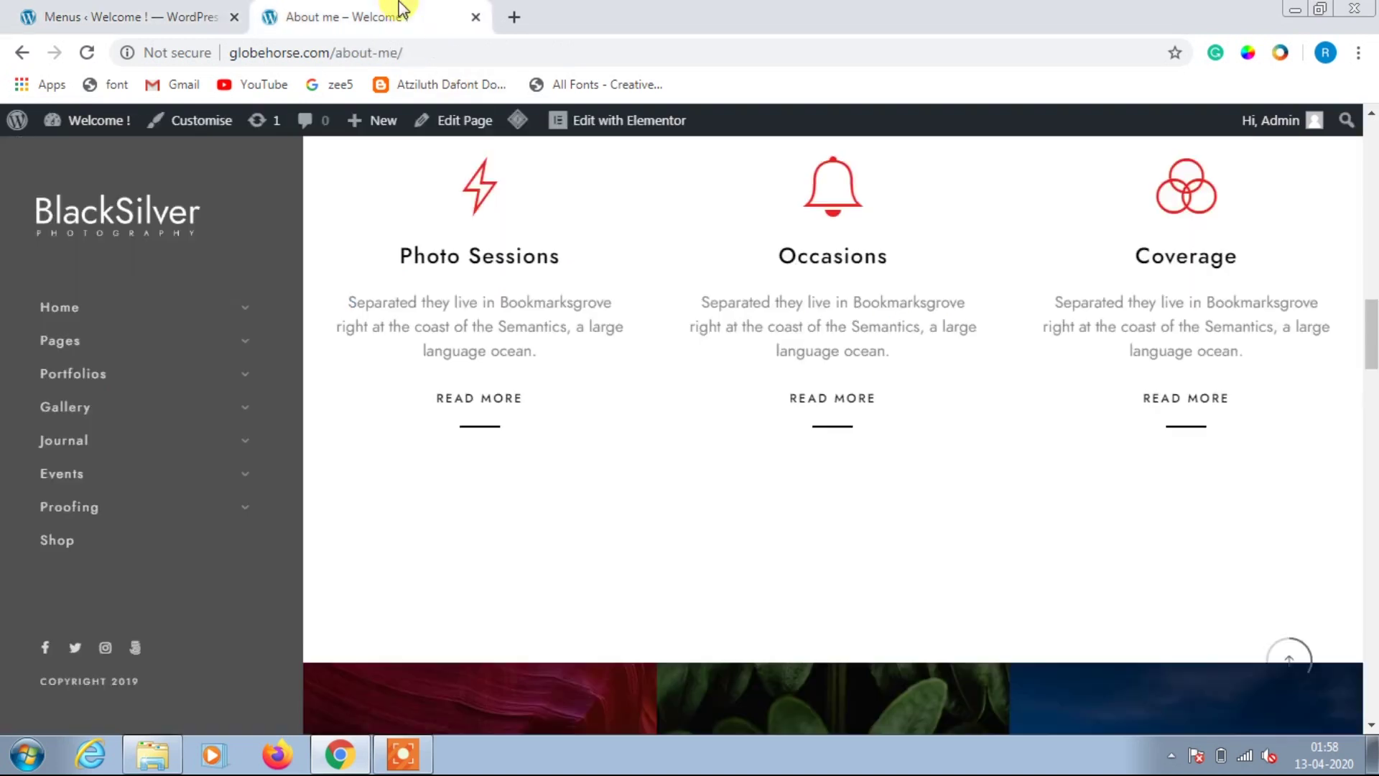
click(126, 219)
click(125, 9)
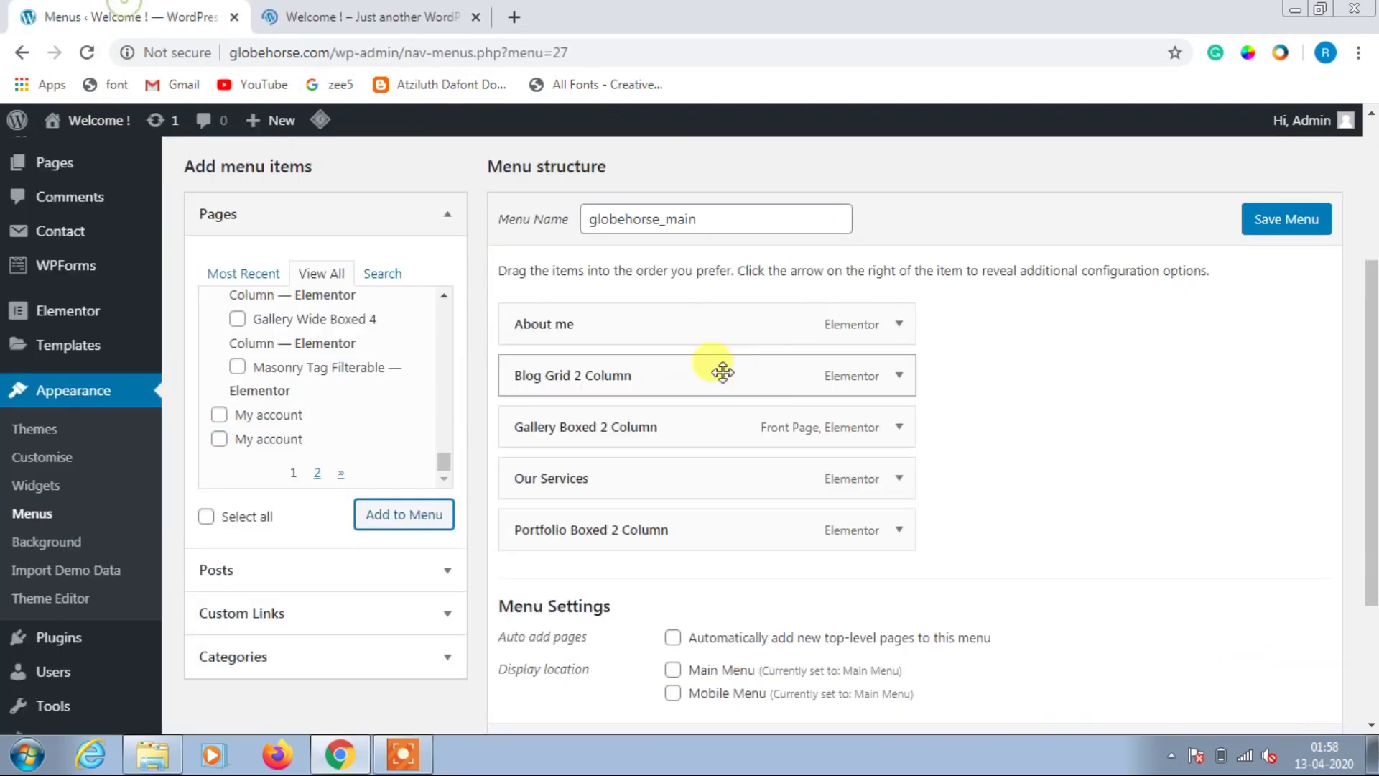
Step: Move the Gallery Boxed 2 Column item to the start of the menu and set its navigation label to Home
drag(902, 443, 875, 311)
click(897, 325)
click(616, 392)
key(ctrl+a)
text(Home)
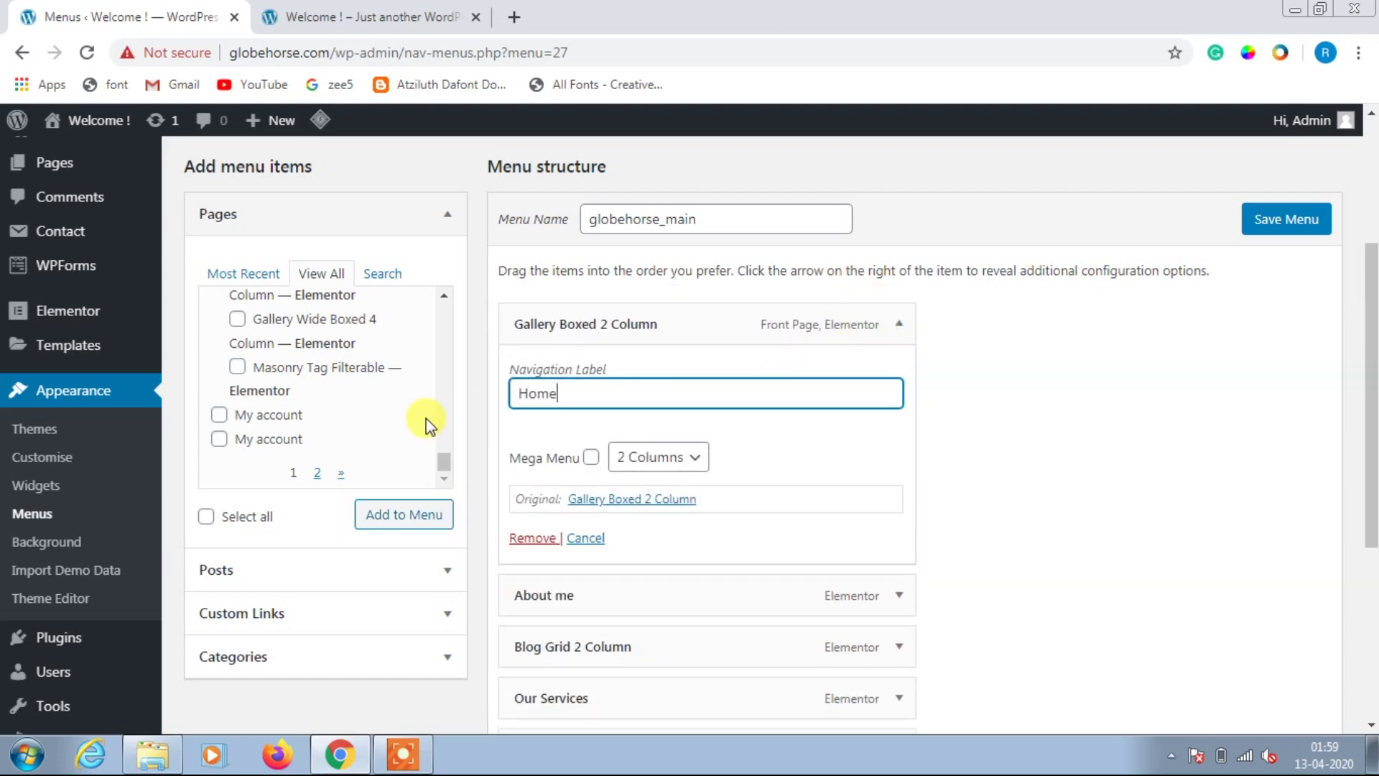
click(898, 327)
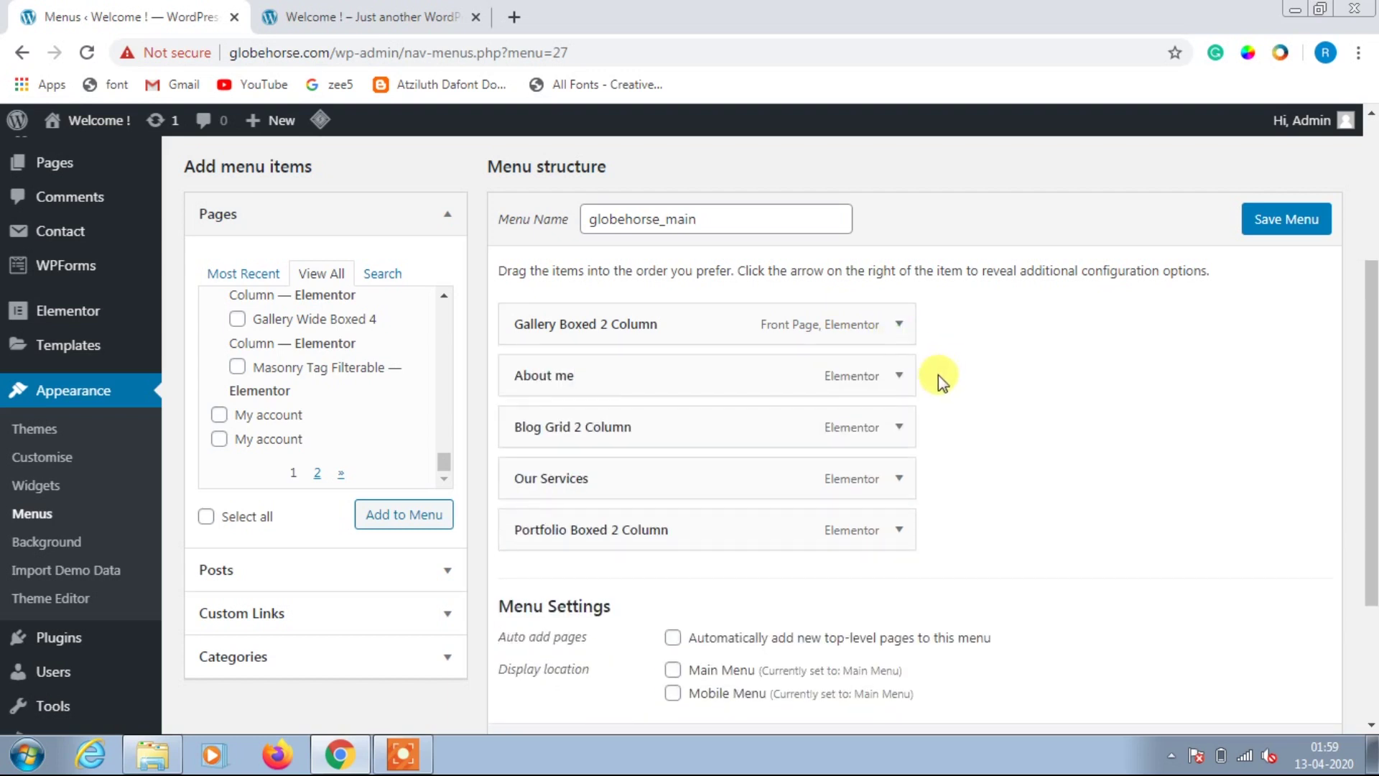
click(894, 332)
click(892, 331)
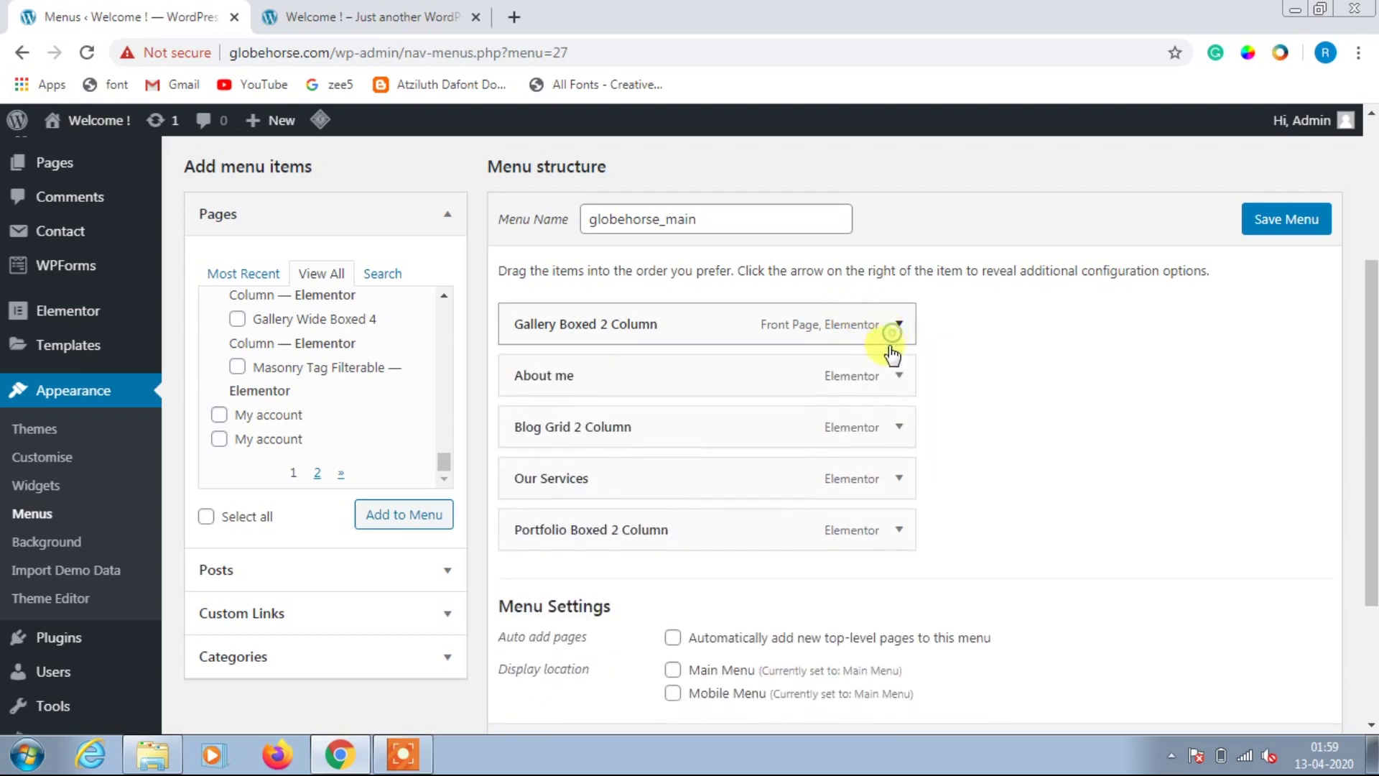
Step: Shorten the navigation label of the Blog Grid 2 Column item to Blog
click(899, 431)
drag(557, 497, 671, 495)
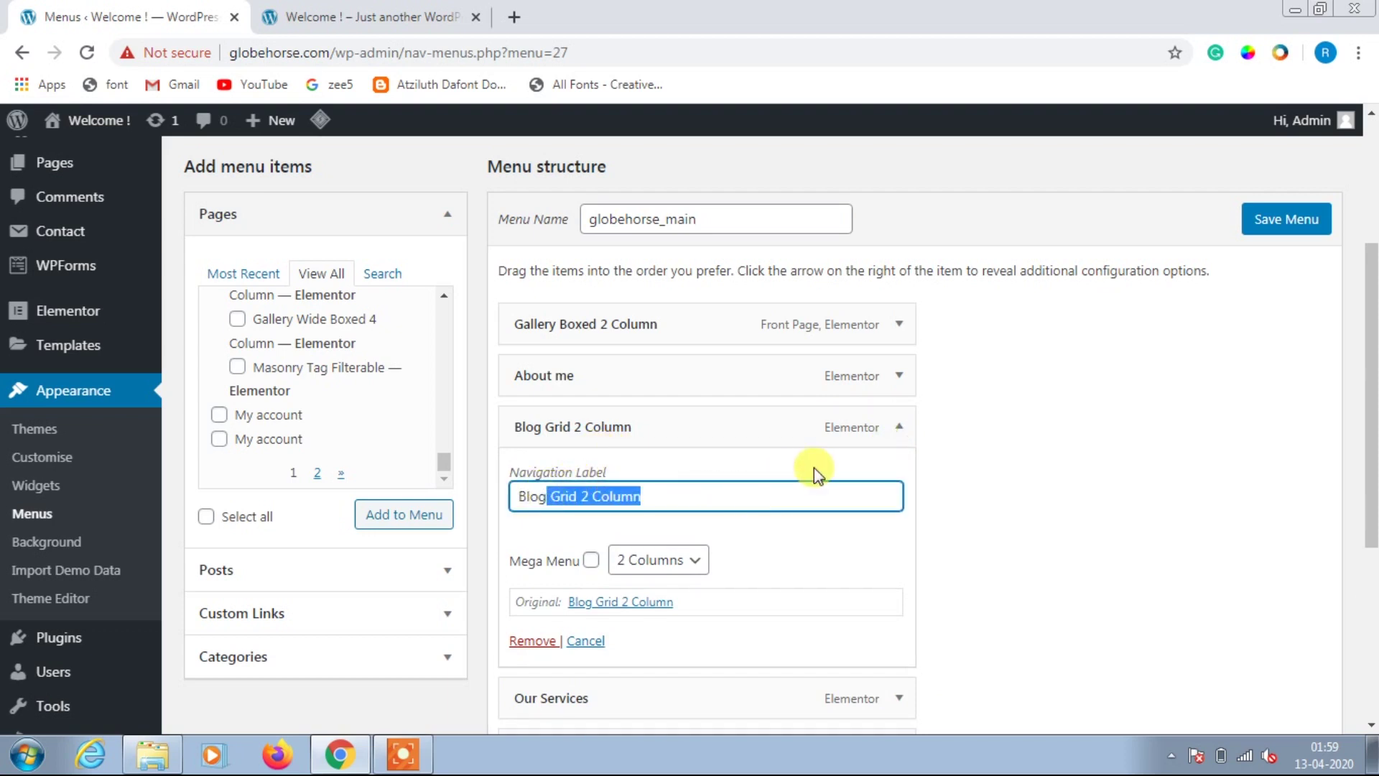
key(BackSpace)
click(898, 429)
scroll(993, 434, down, 2)
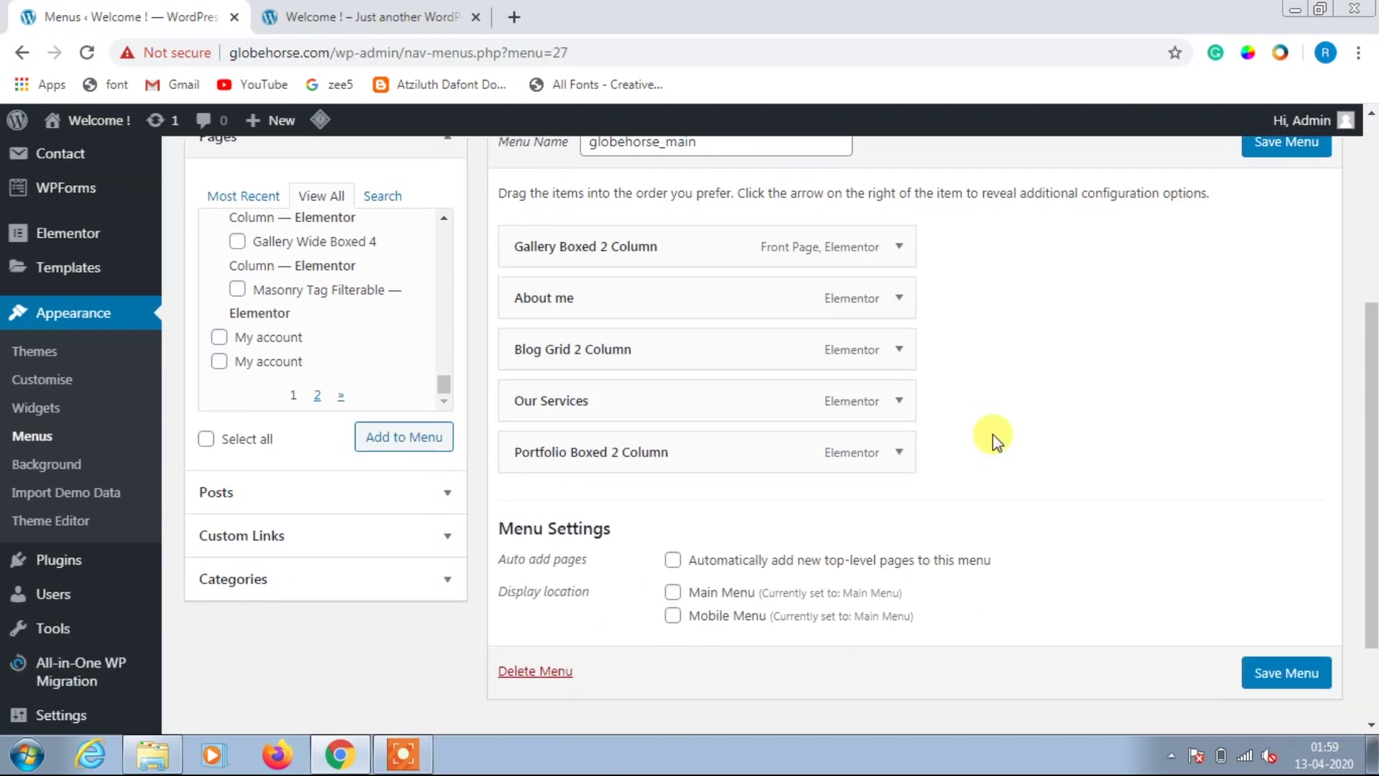
Step: Shorten the navigation label of the Portfolio Boxed 2 Column item to Portfolio
click(898, 430)
click(695, 498)
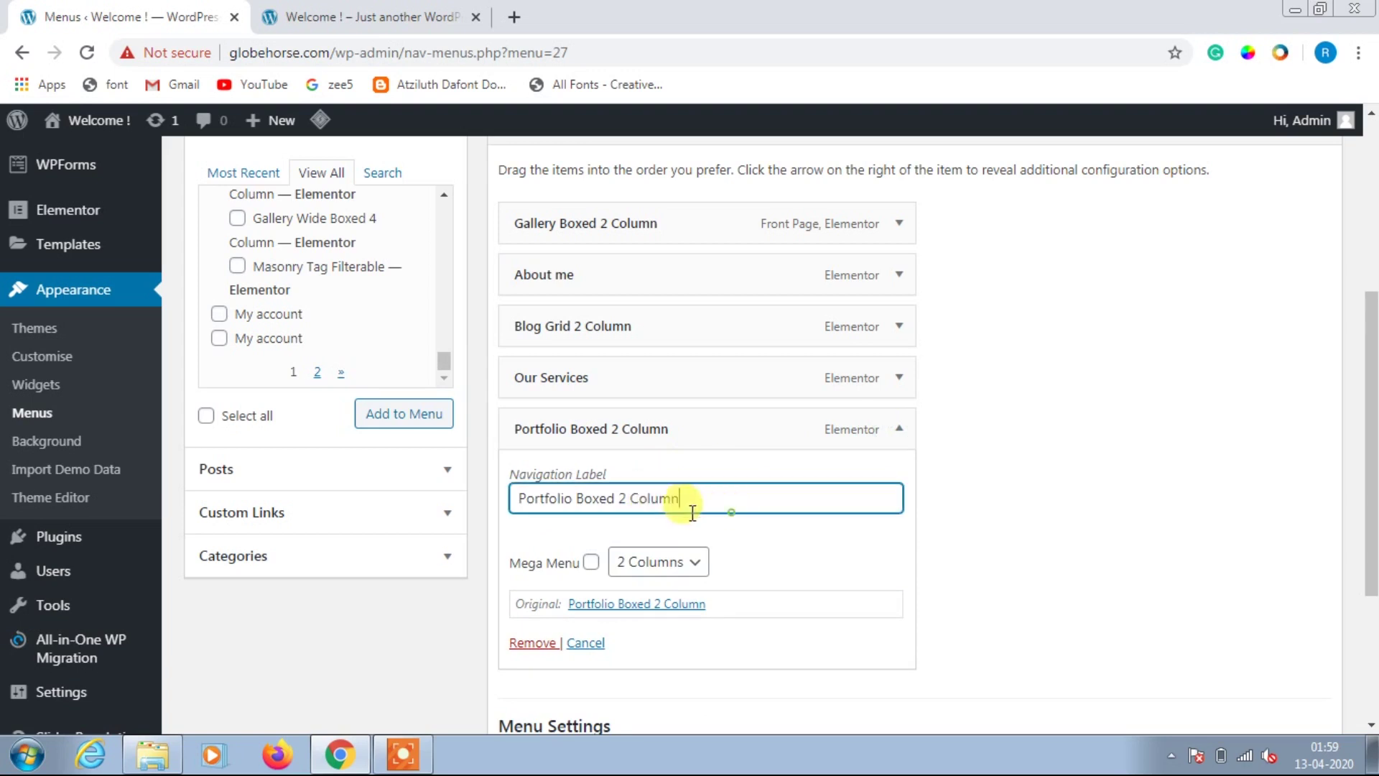
drag(695, 498, 574, 508)
key(BackSpace)
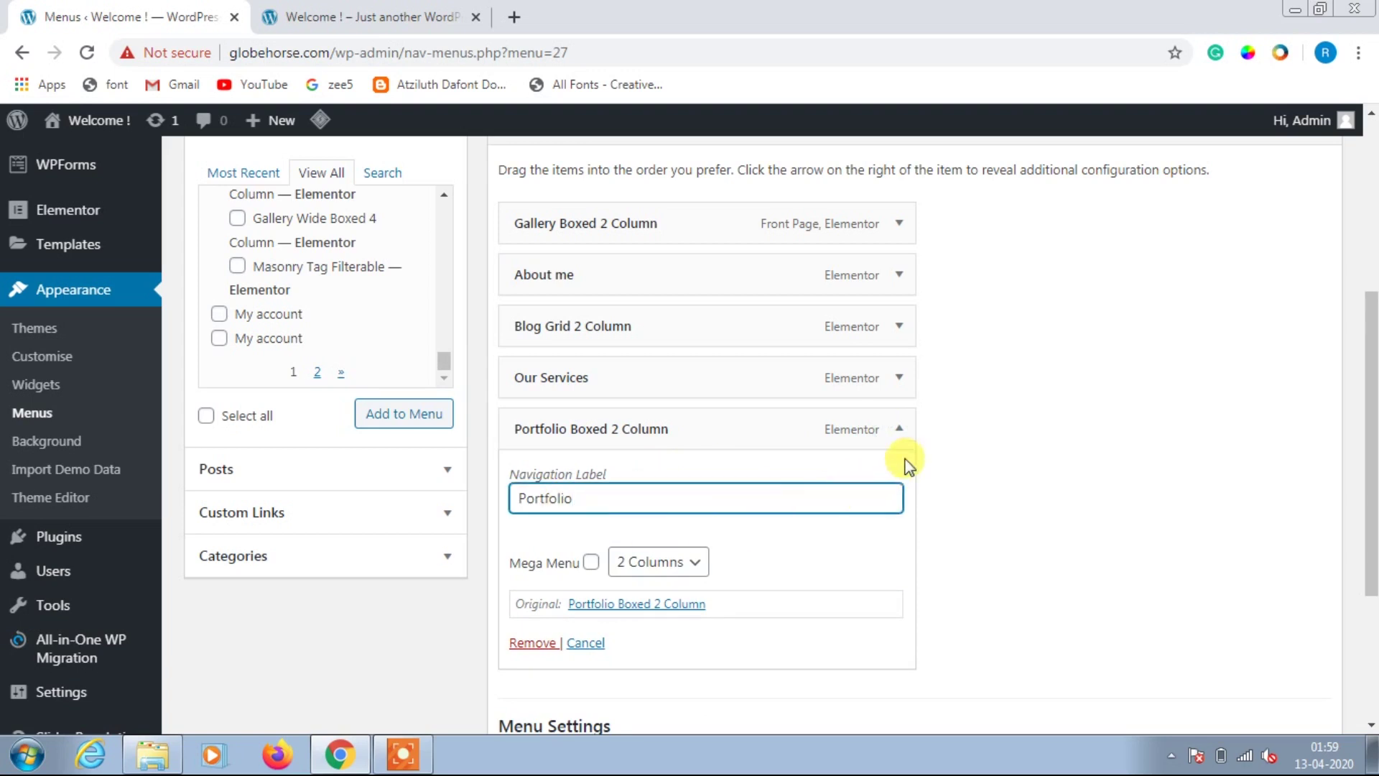
click(898, 430)
Step: Reorder the menu items as Home, Portfolio, Blog, Our Services, About me and save the menu
drag(729, 445, 639, 276)
drag(671, 429, 650, 325)
drag(763, 428, 740, 282)
scroll(1170, 401, up, 1)
scroll(1278, 548, down, 2)
scroll(1286, 554, up, 2)
scroll(1285, 554, down, 2)
click(1286, 548)
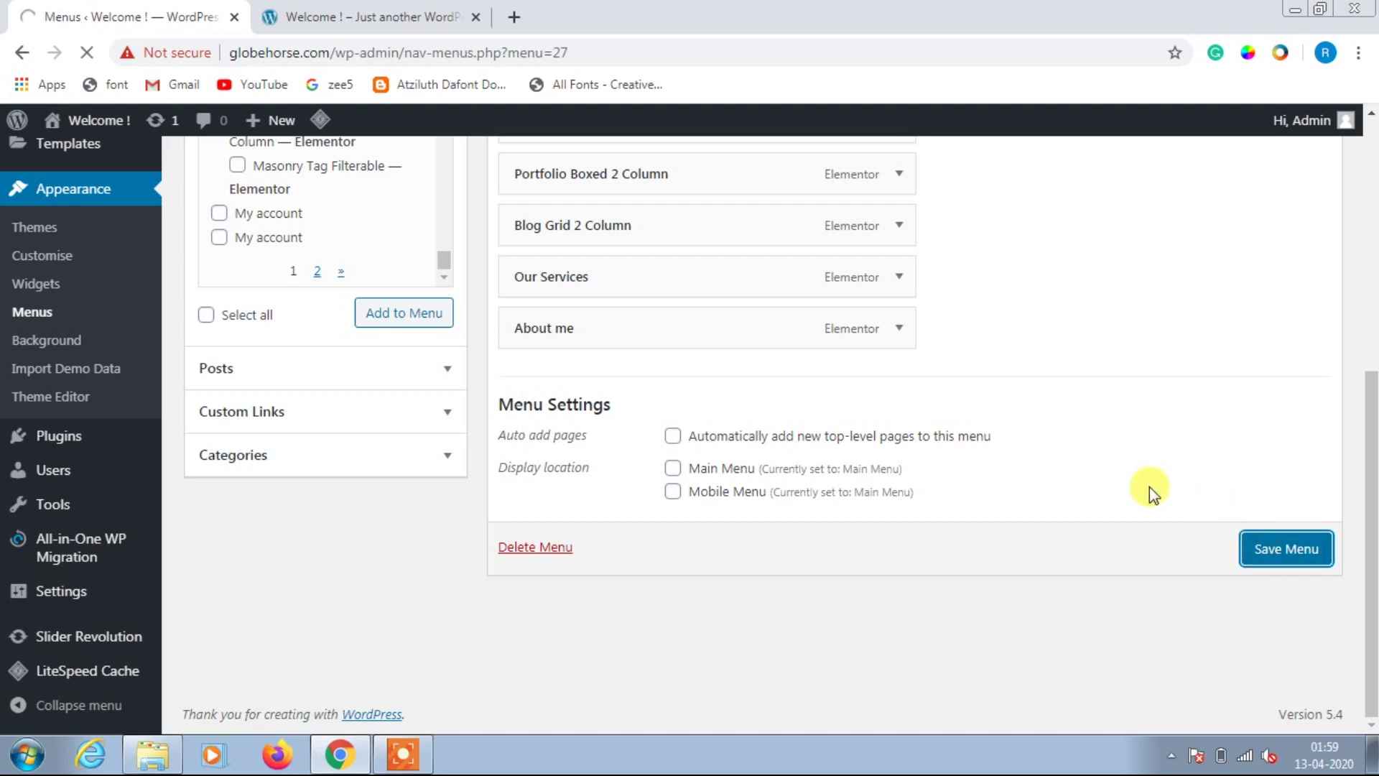
Step: Assign globehorse_main to the Main Menu and Mobile Menu display locations and save the menu
scroll(1087, 477, down, 5)
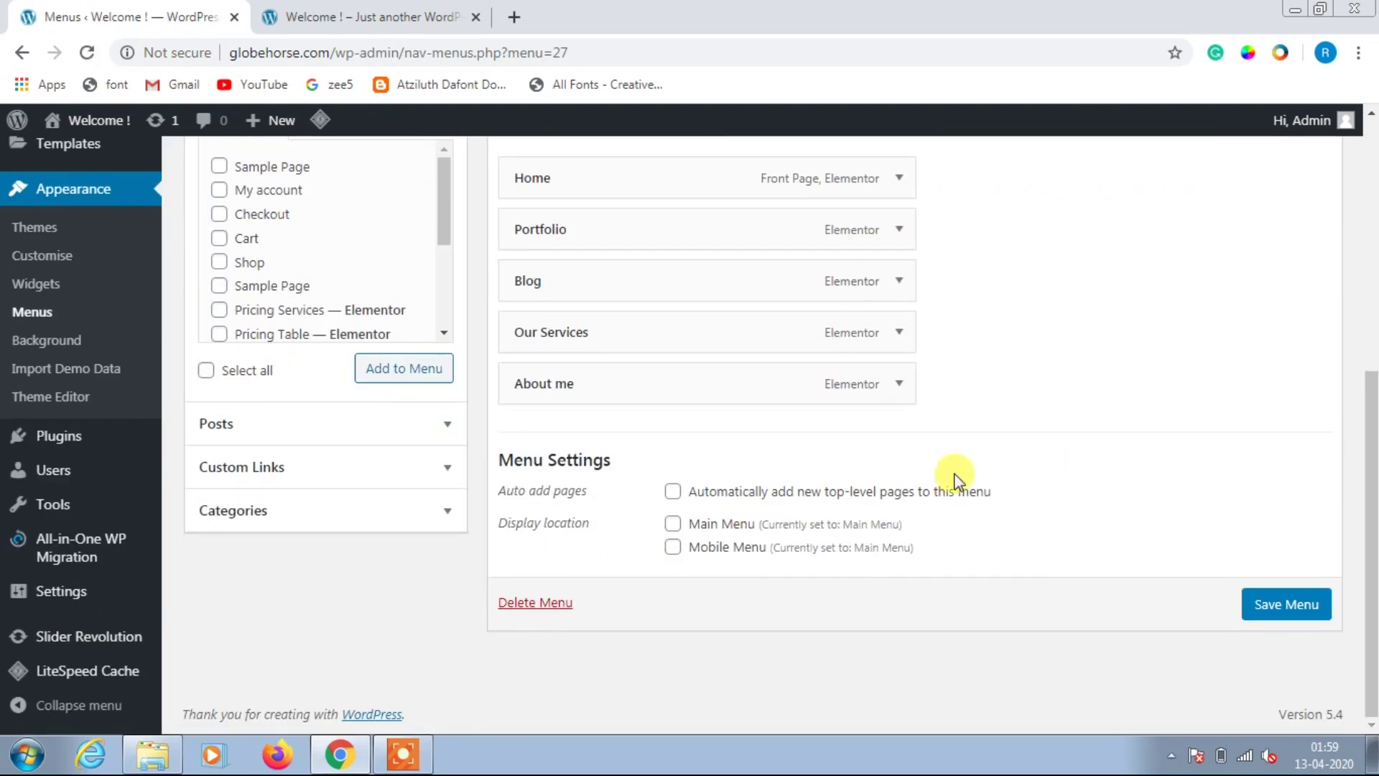
click(700, 525)
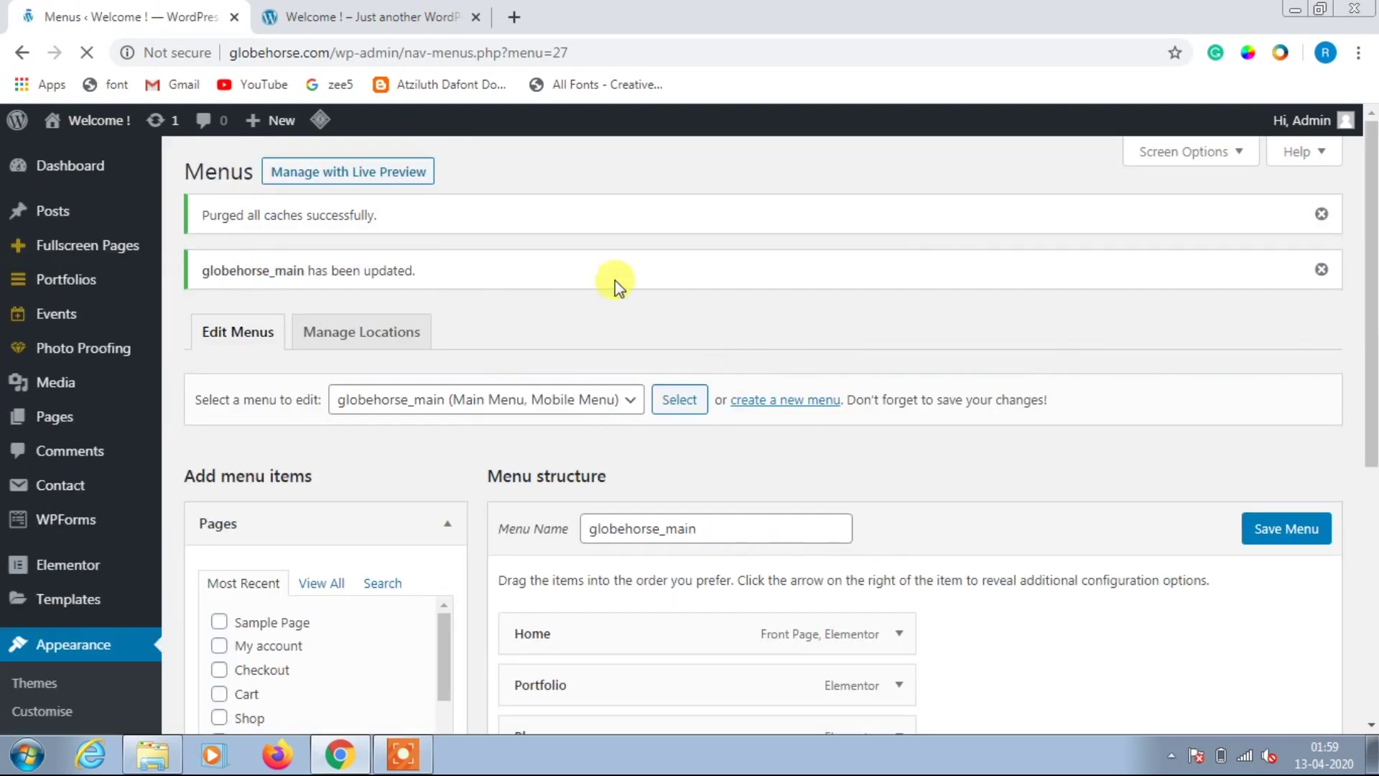
Step: On the live site, look through the Home, Portfolio, Blog and Our Services pages using the new navigation
click(386, 16)
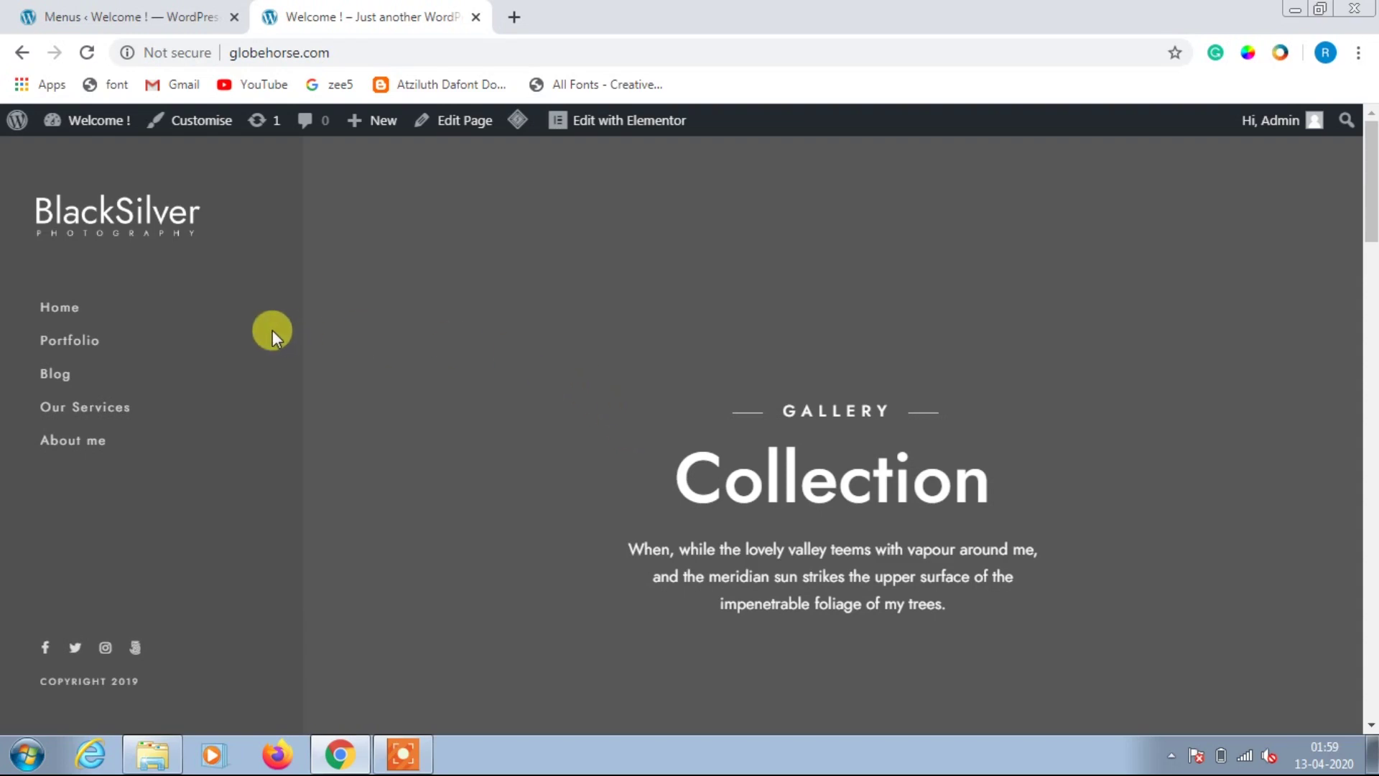
scroll(452, 502, down, 10)
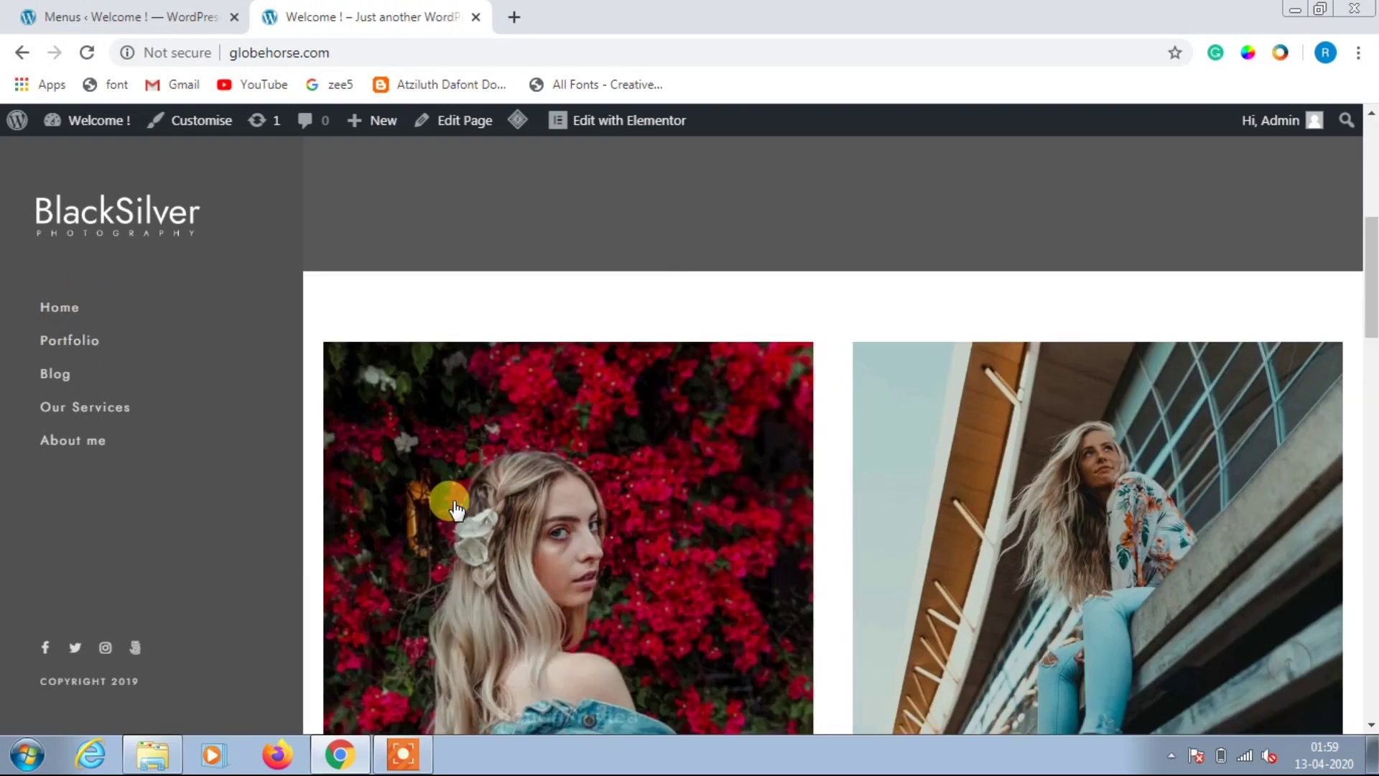
scroll(1142, 456, down, 7)
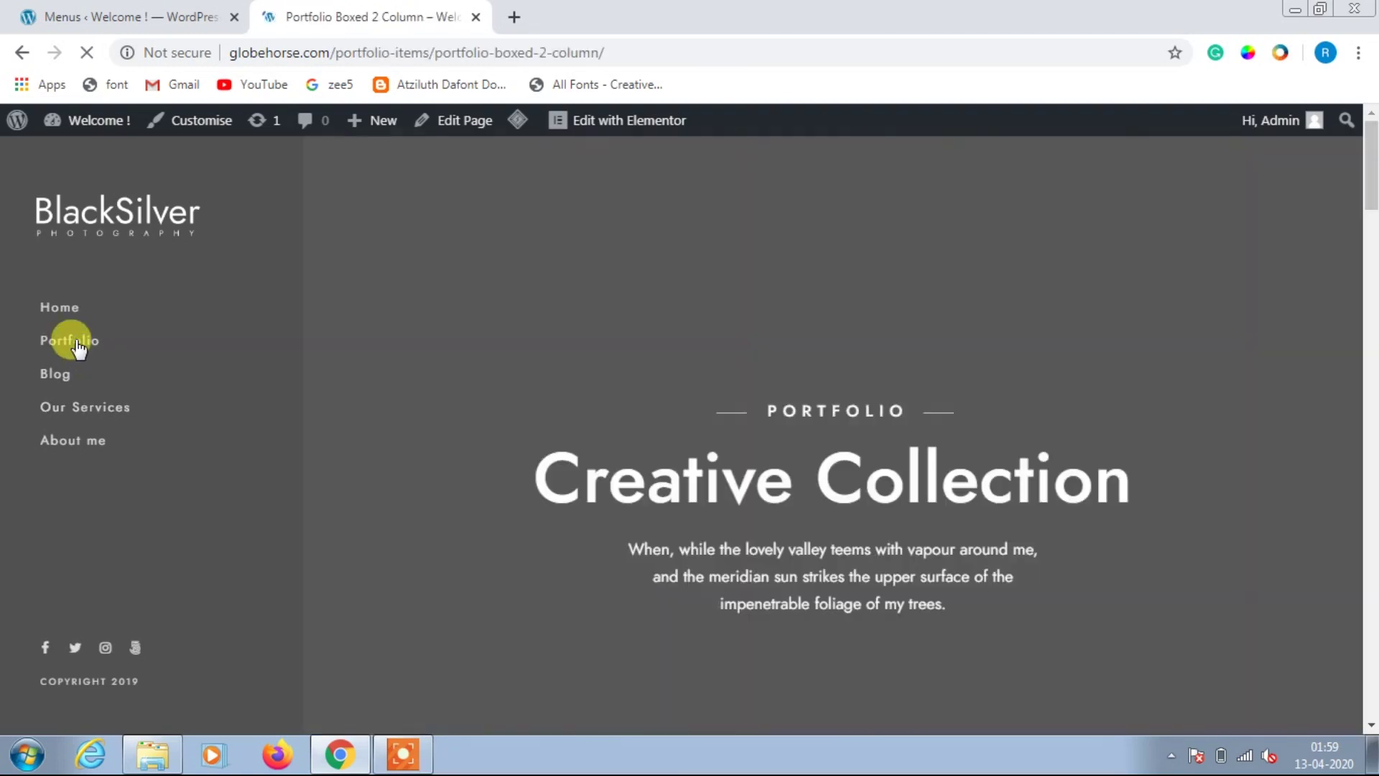
scroll(555, 446, down, 12)
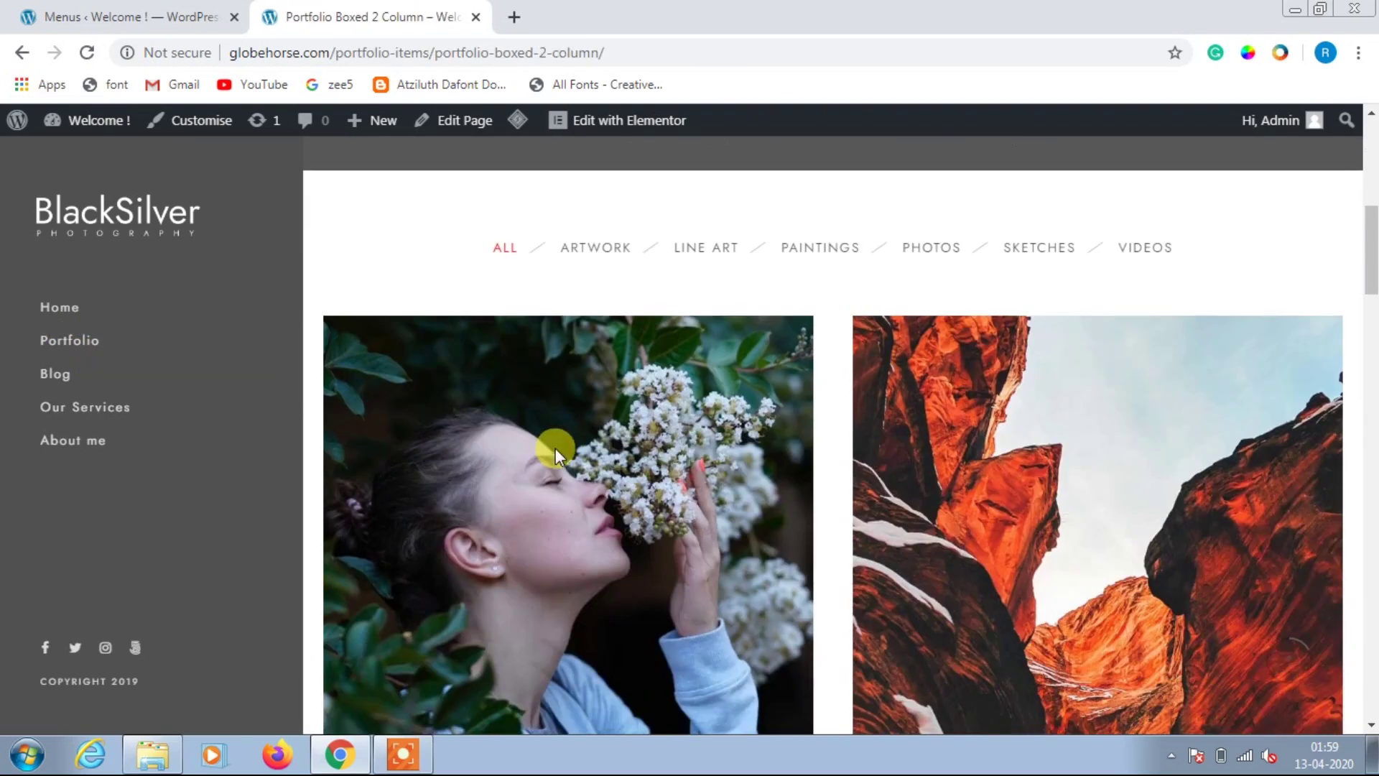
scroll(602, 365, down, 6)
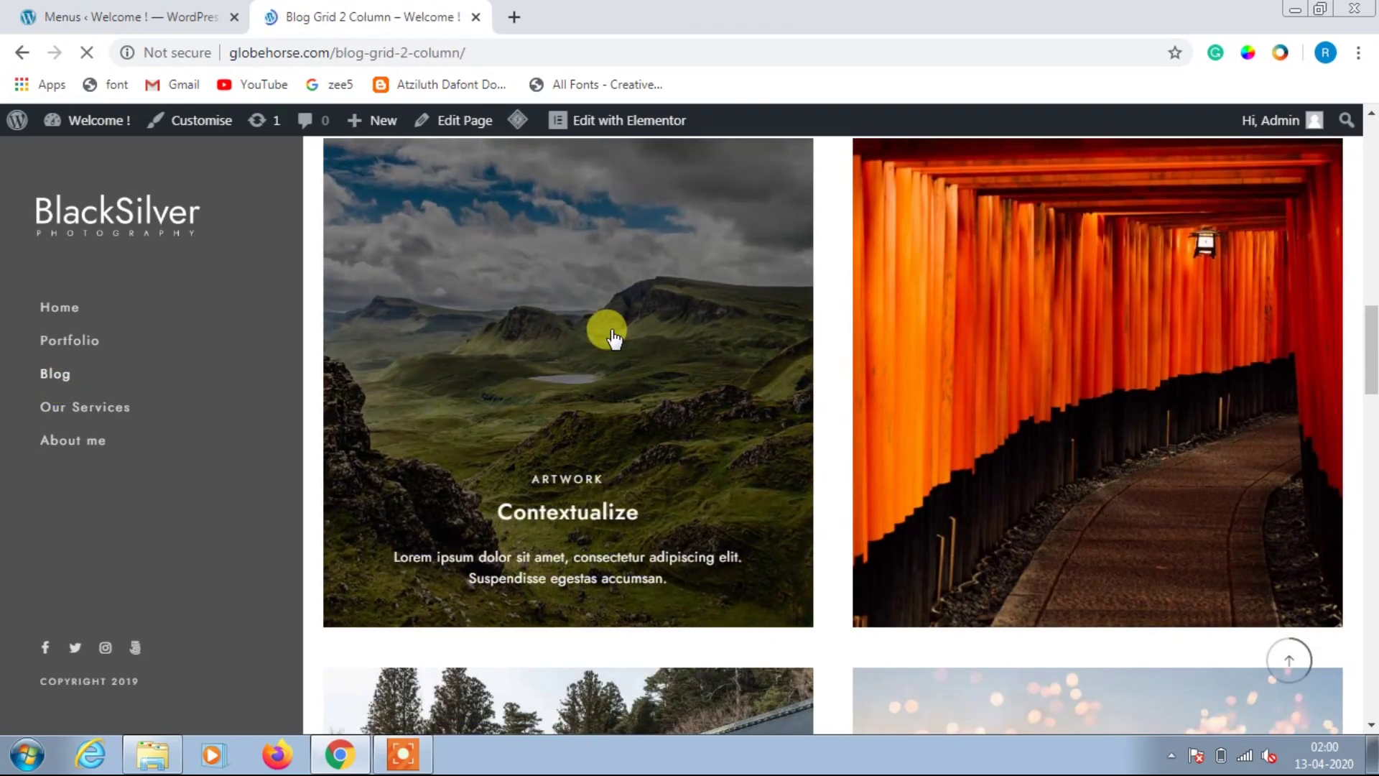
scroll(611, 329, down, 10)
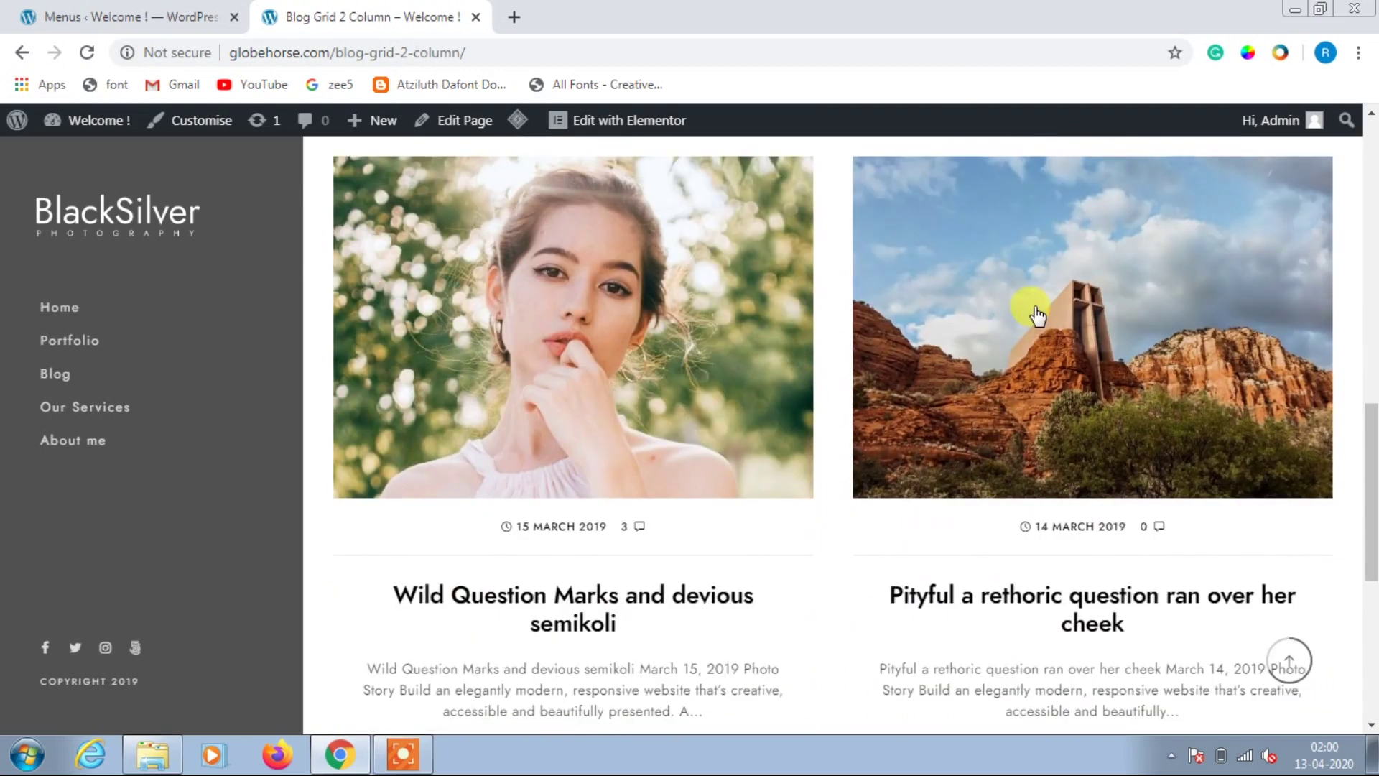
scroll(1008, 309, down, 5)
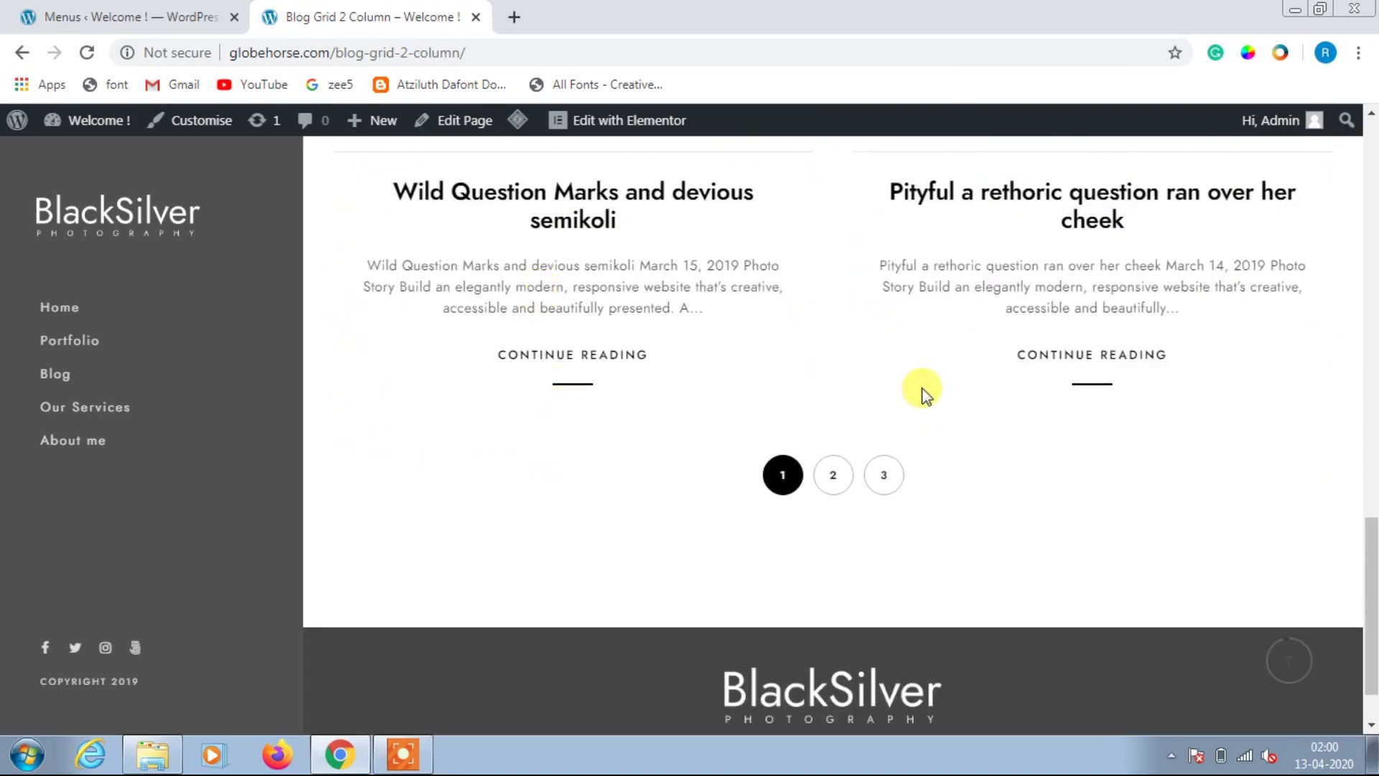
click(87, 406)
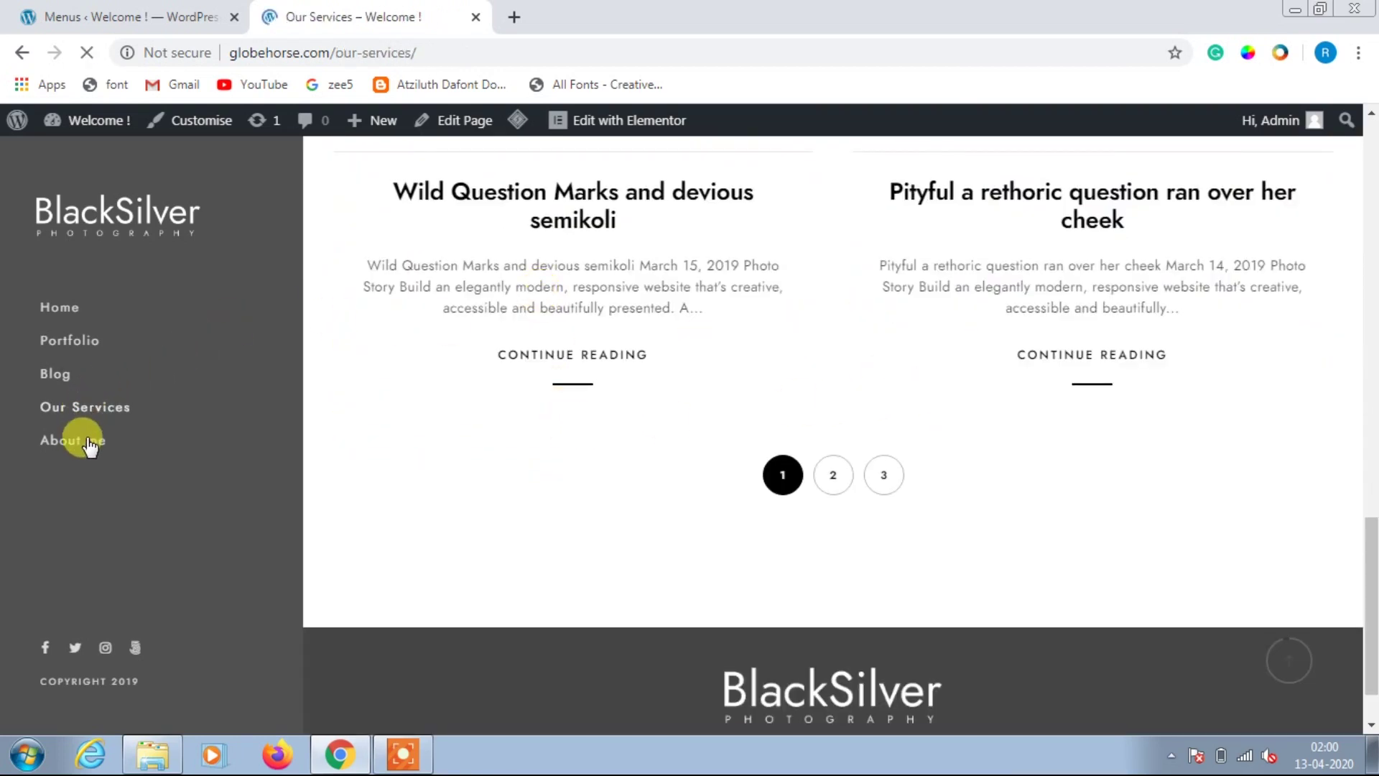
scroll(493, 418, down, 10)
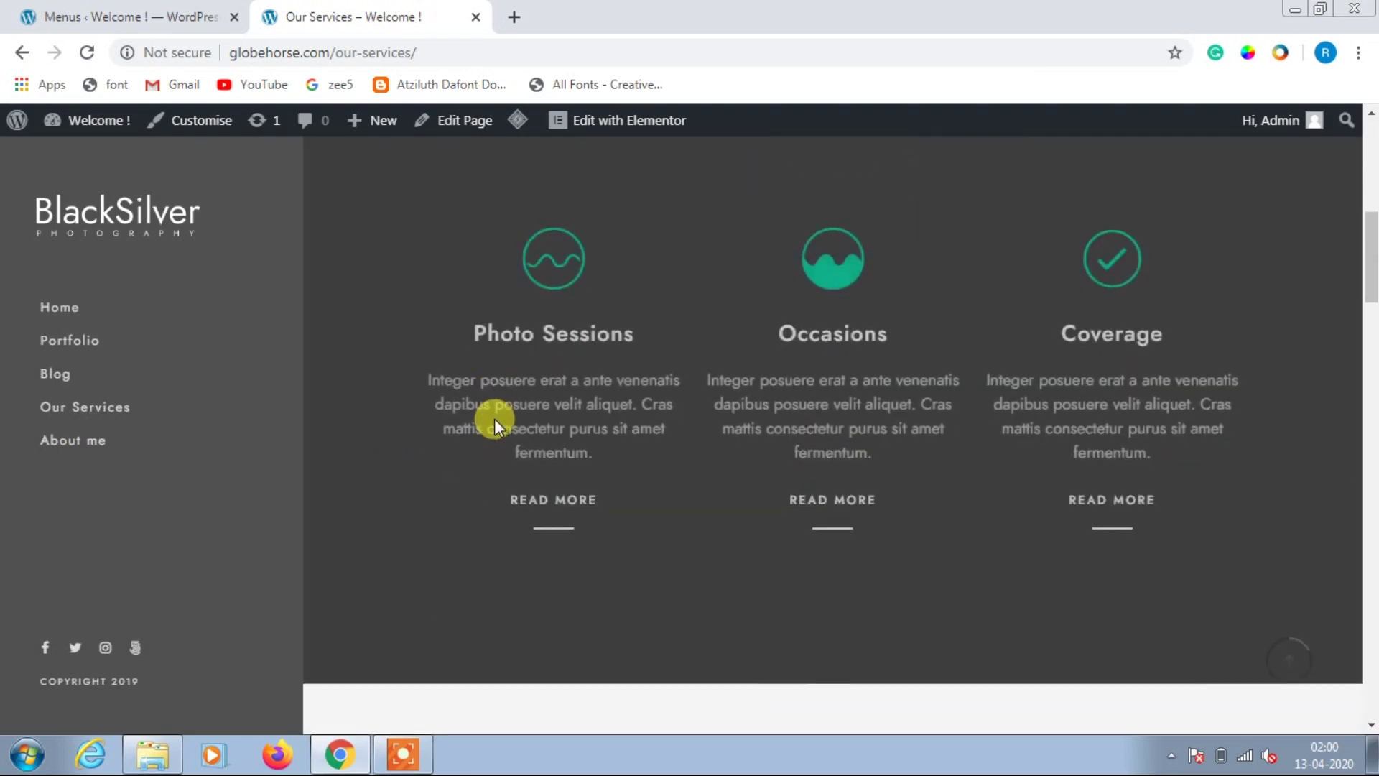
Step: View the About me page on the live site and look through the homepage gallery
click(69, 442)
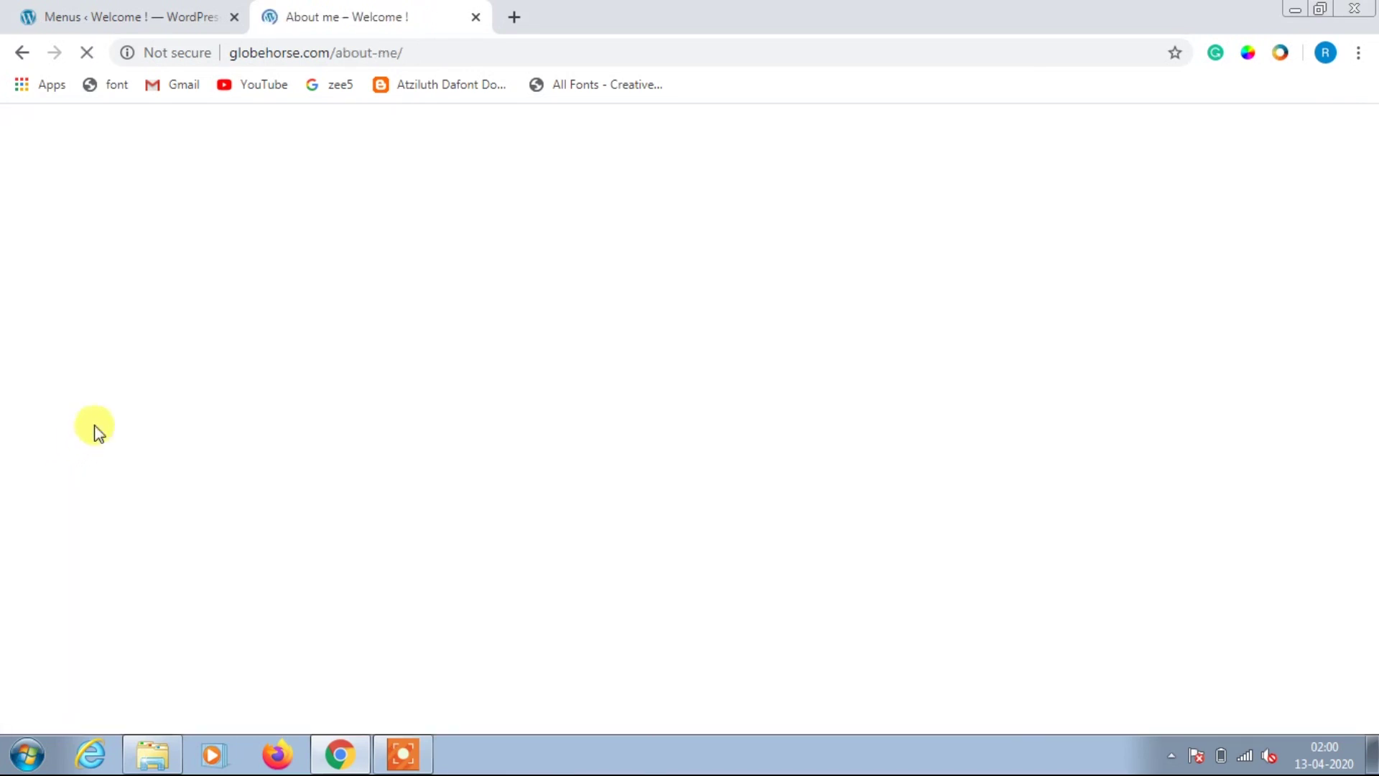
click(86, 16)
click(359, 16)
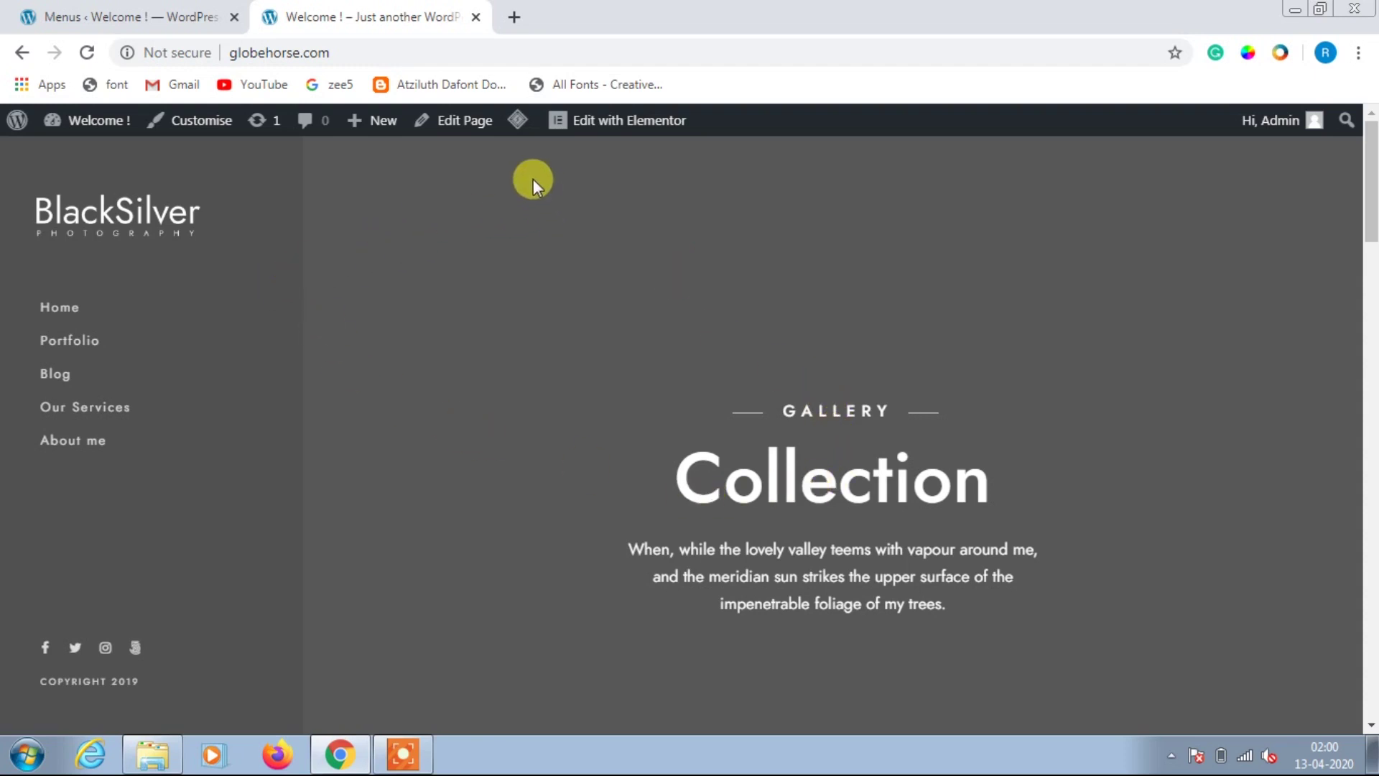
scroll(871, 456, down, 9)
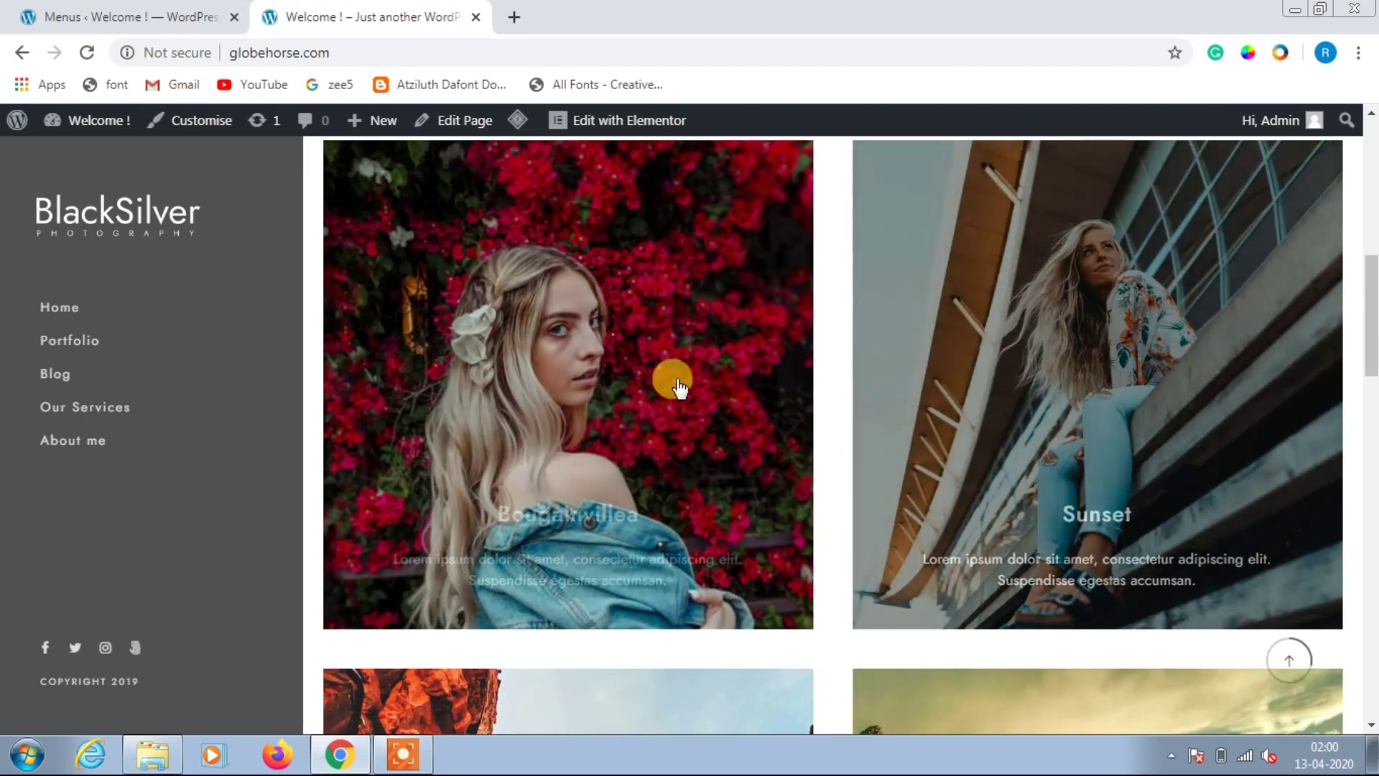
scroll(851, 329, up, 10)
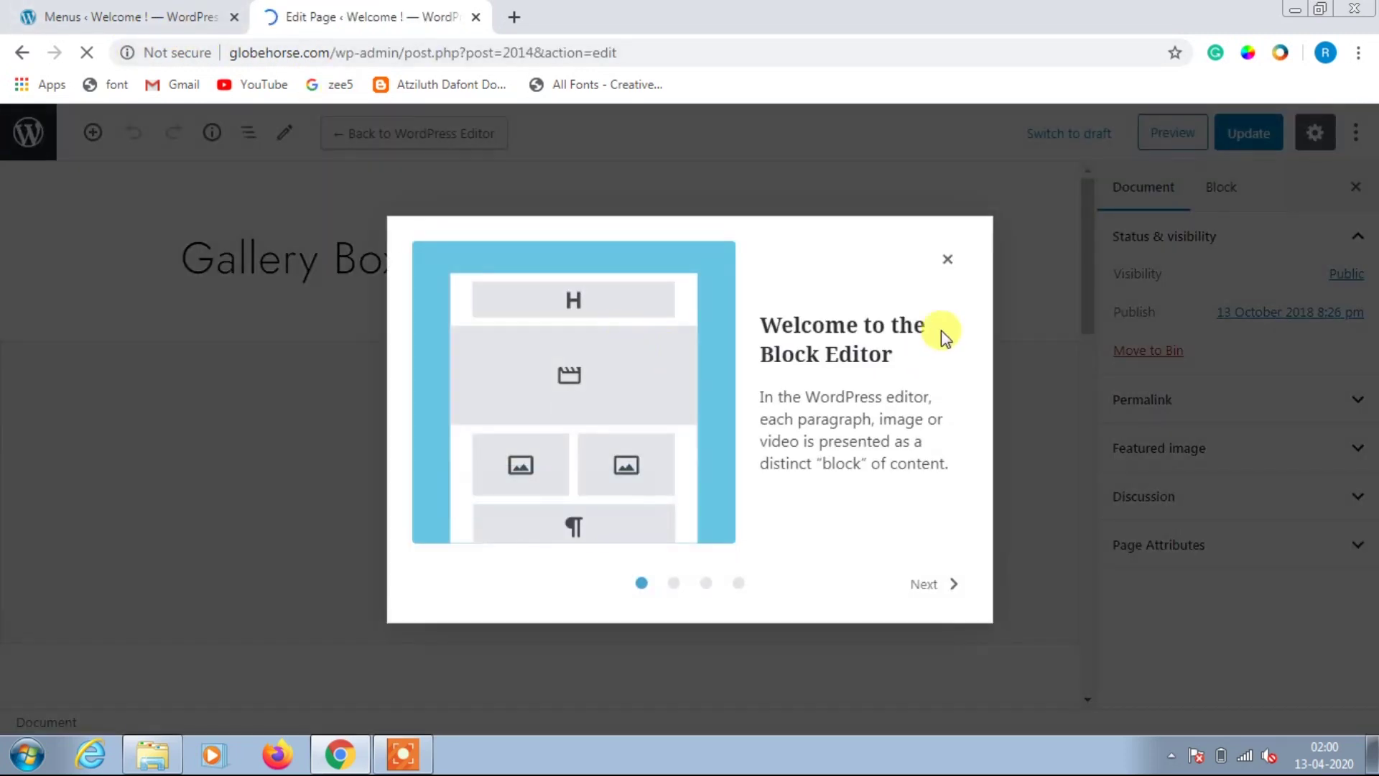
Step: Dismiss the block editor welcome guide and switch the Gallery Boxed 2 Column page back to the WordPress editor
click(947, 260)
scroll(662, 373, down, 5)
scroll(675, 429, up, 4)
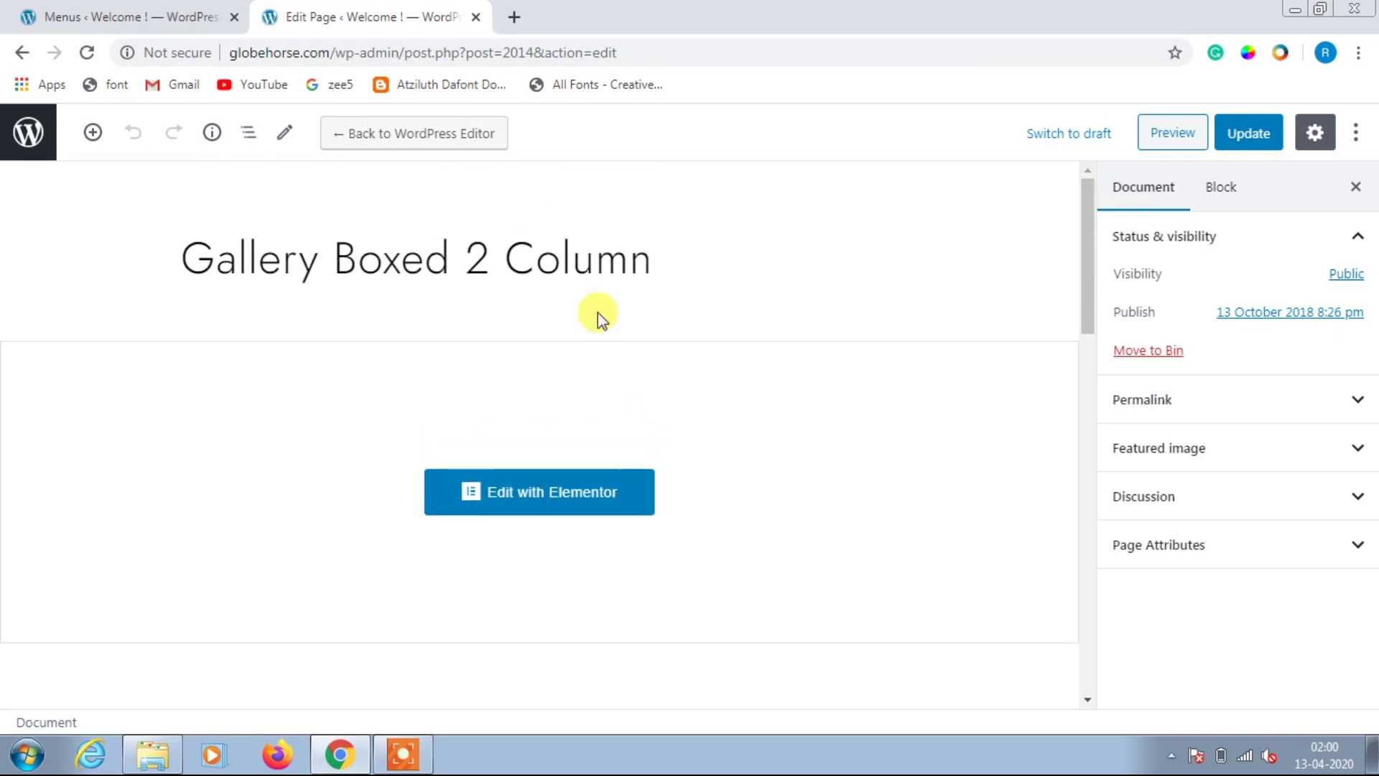
click(458, 137)
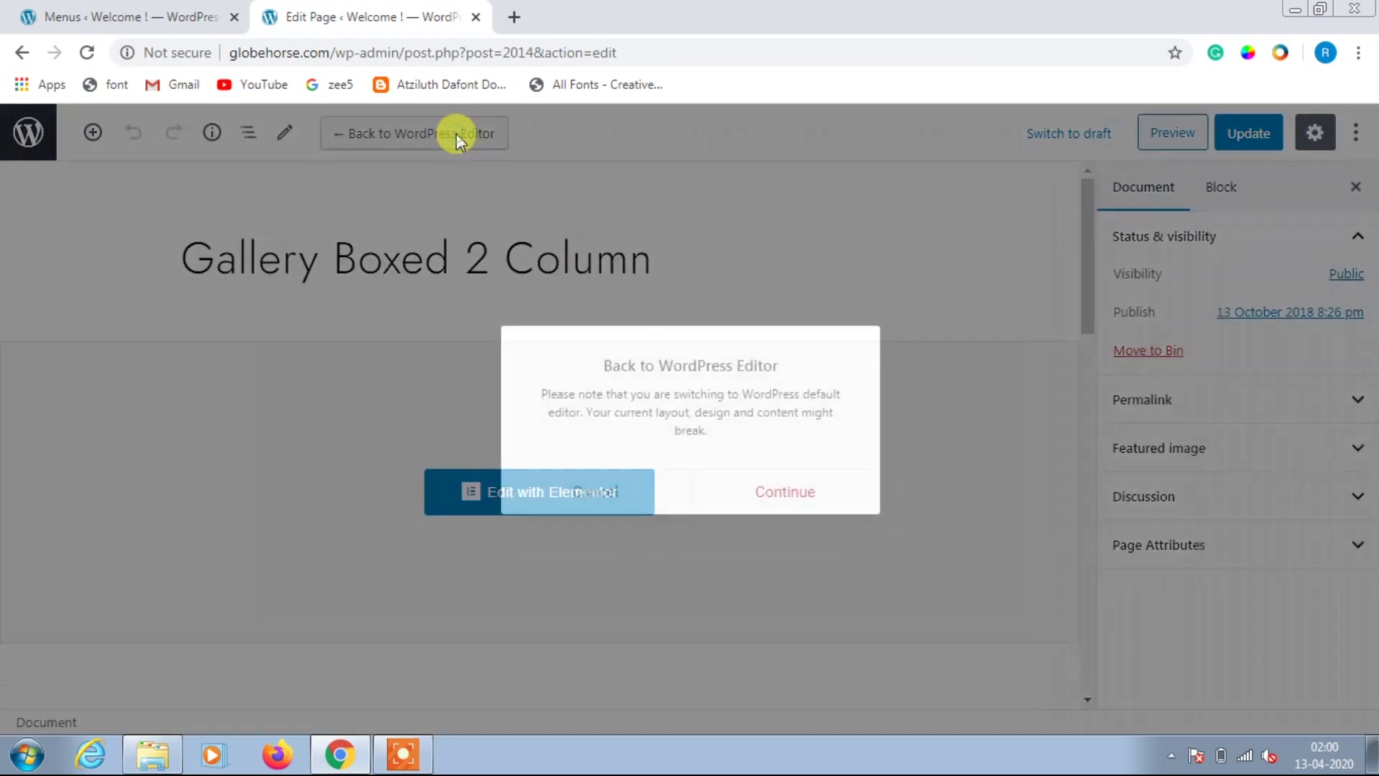
click(785, 492)
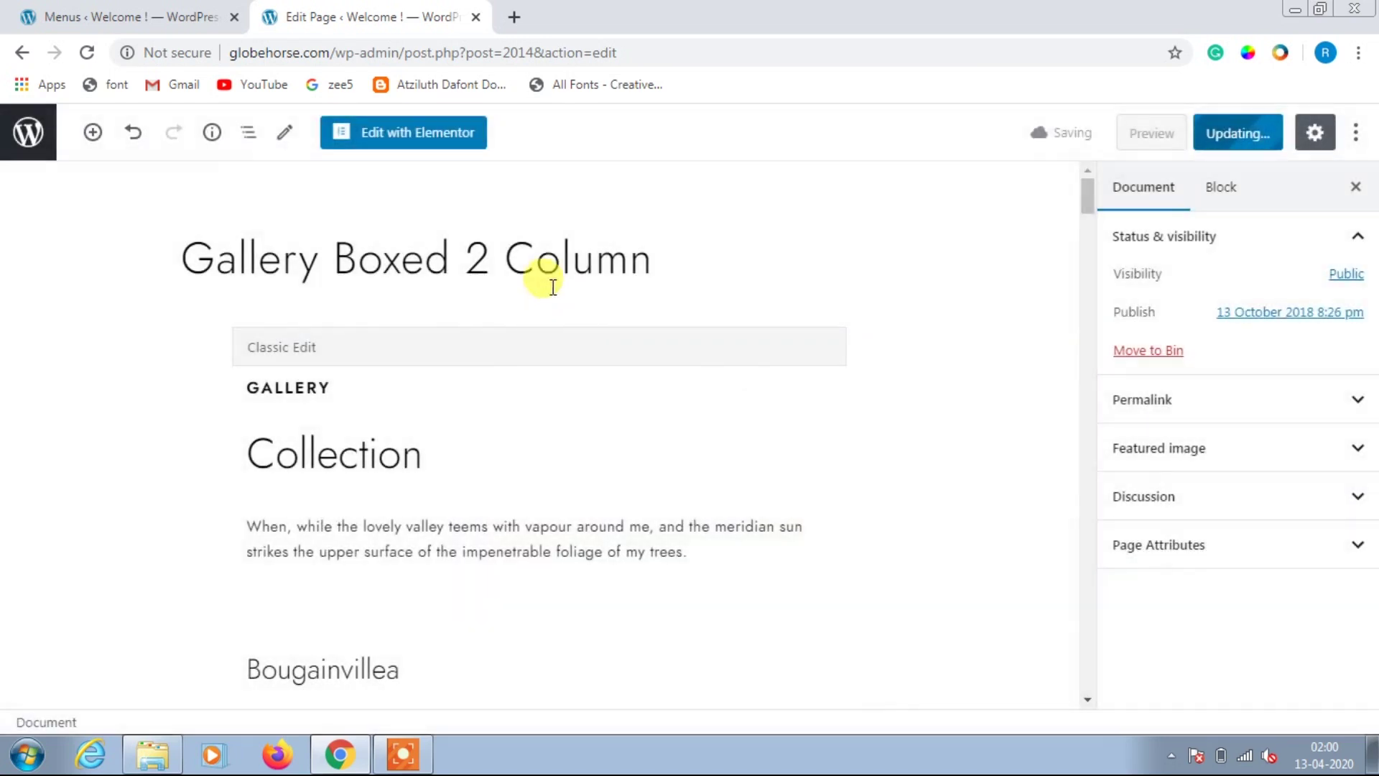
Step: Look through the page's content in the WordPress editor and check the homepage at globehorse.com in a new browser tab
scroll(556, 449, down, 2)
scroll(489, 388, down, 1)
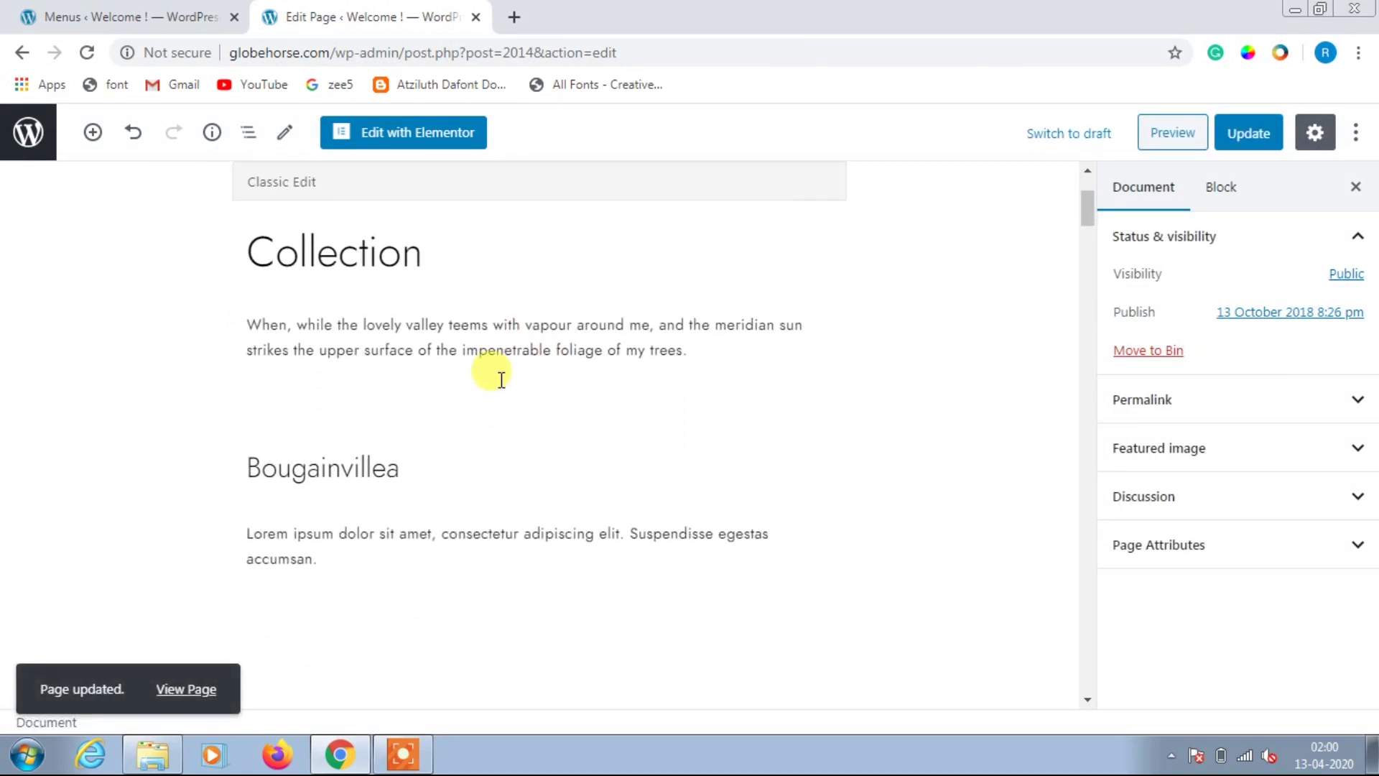
scroll(477, 425, down, 6)
scroll(476, 428, down, 4)
scroll(474, 426, up, 12)
click(514, 18)
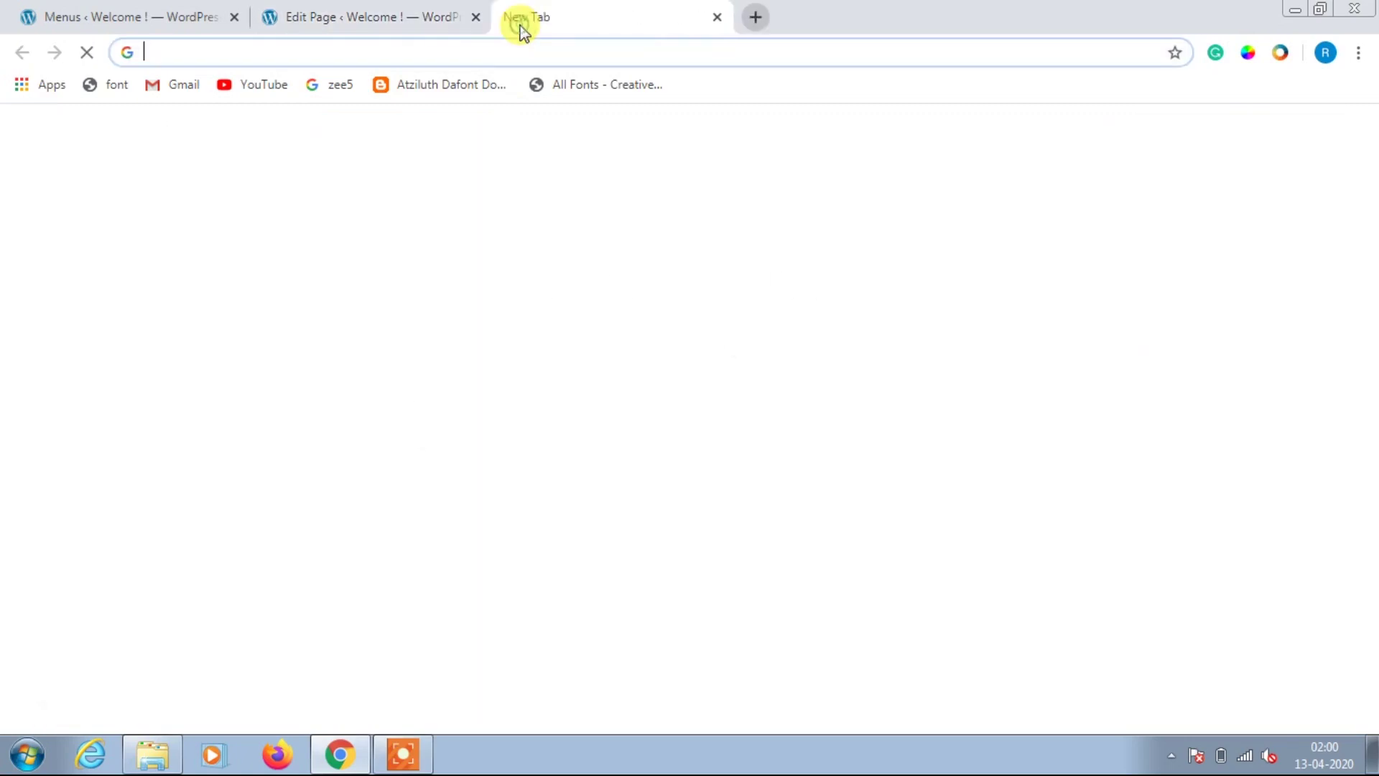
text(glo)
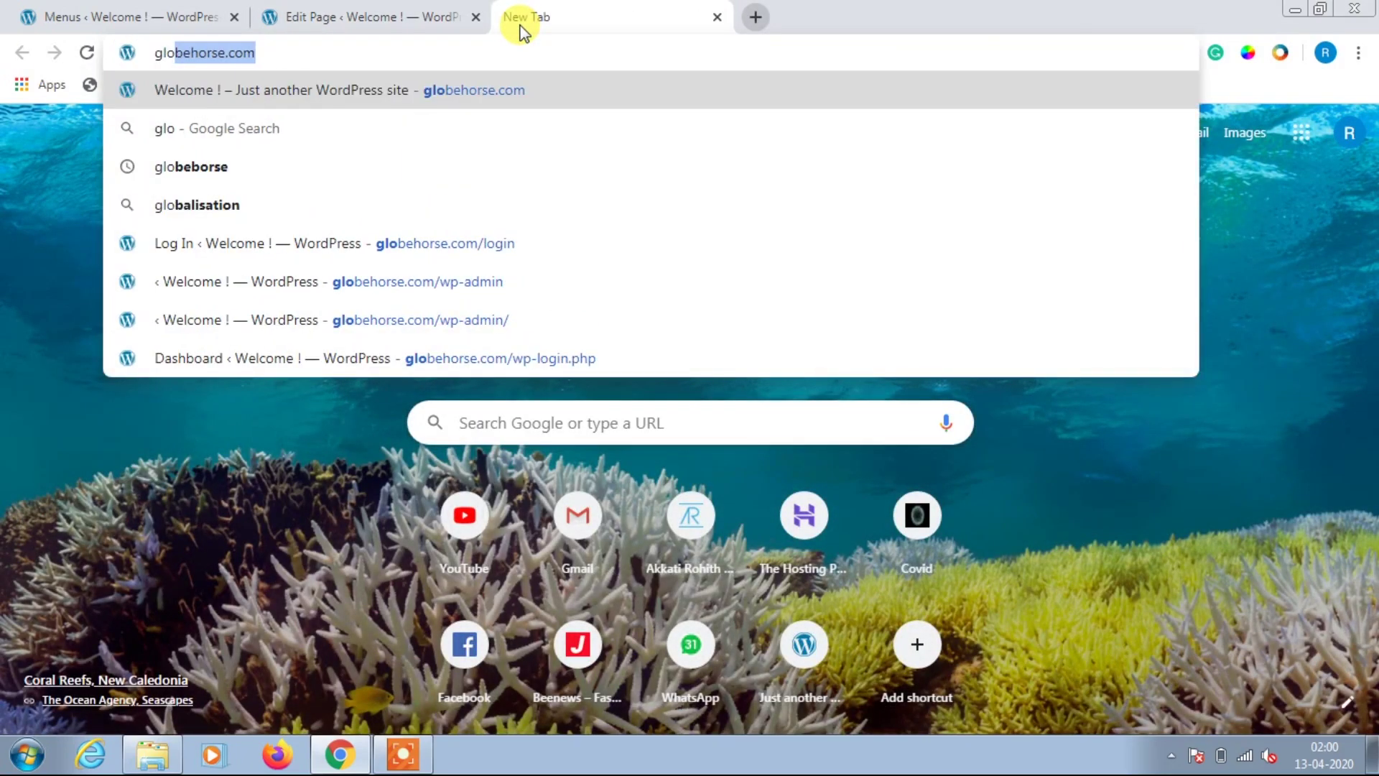
key(Return)
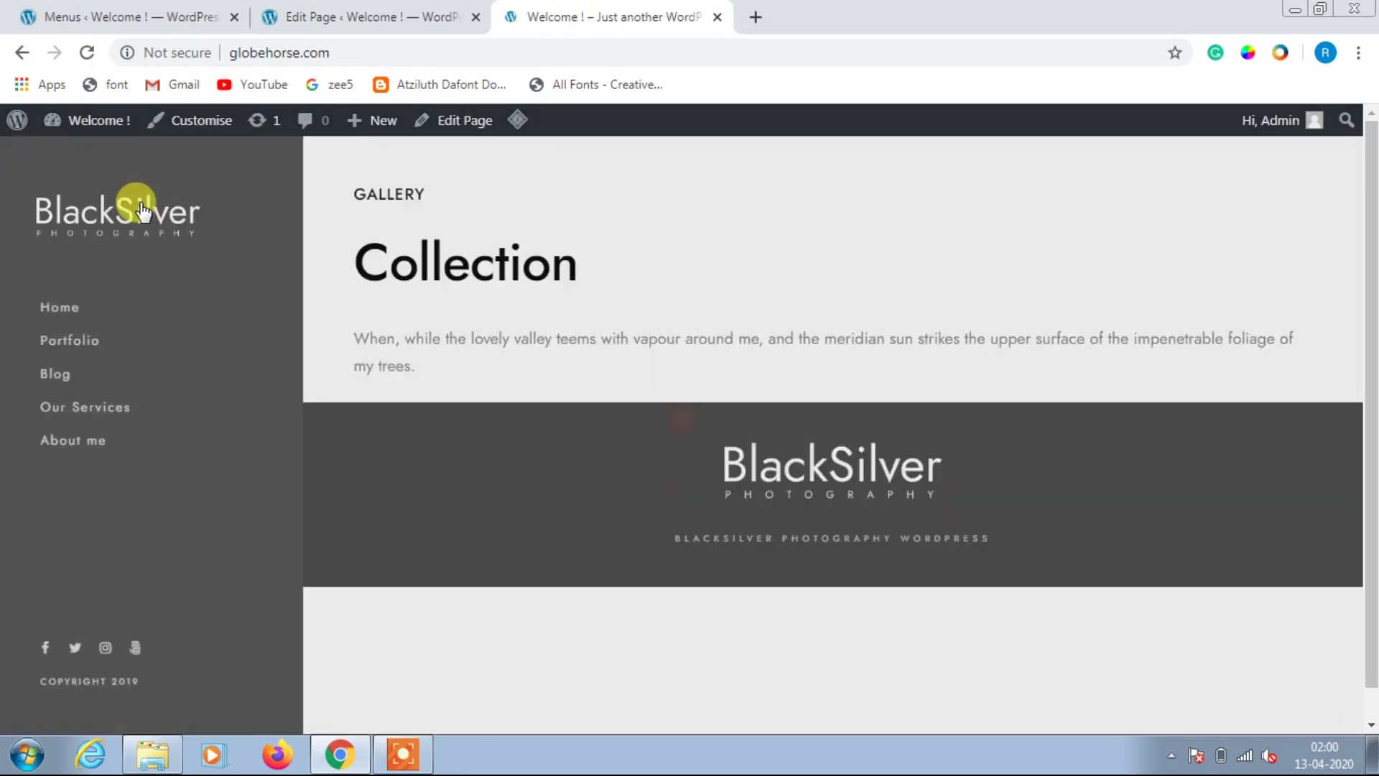
scroll(857, 339, down, 1)
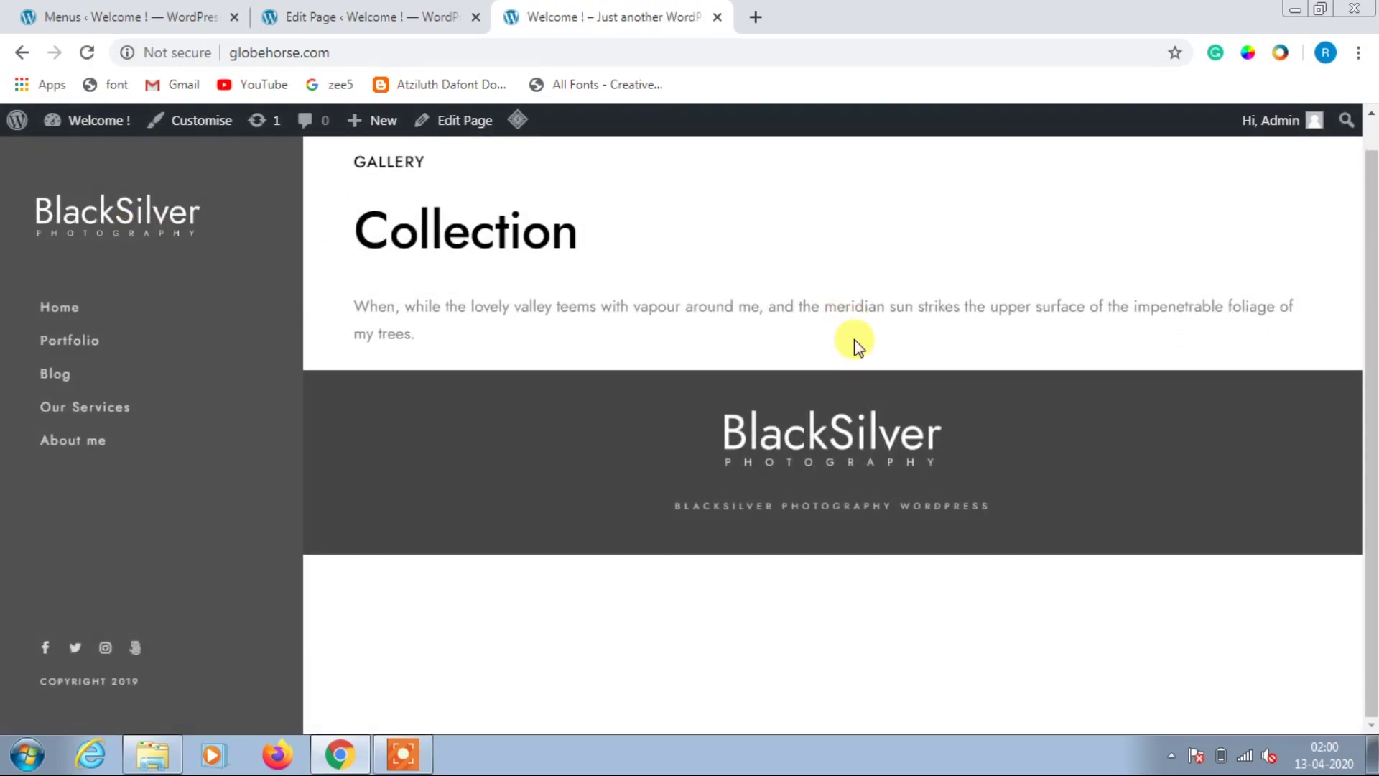
scroll(855, 339, up, 1)
Step: Reopen the Gallery Boxed 2 Column page in Elementor and check the live homepage while it loads
click(406, 16)
click(397, 133)
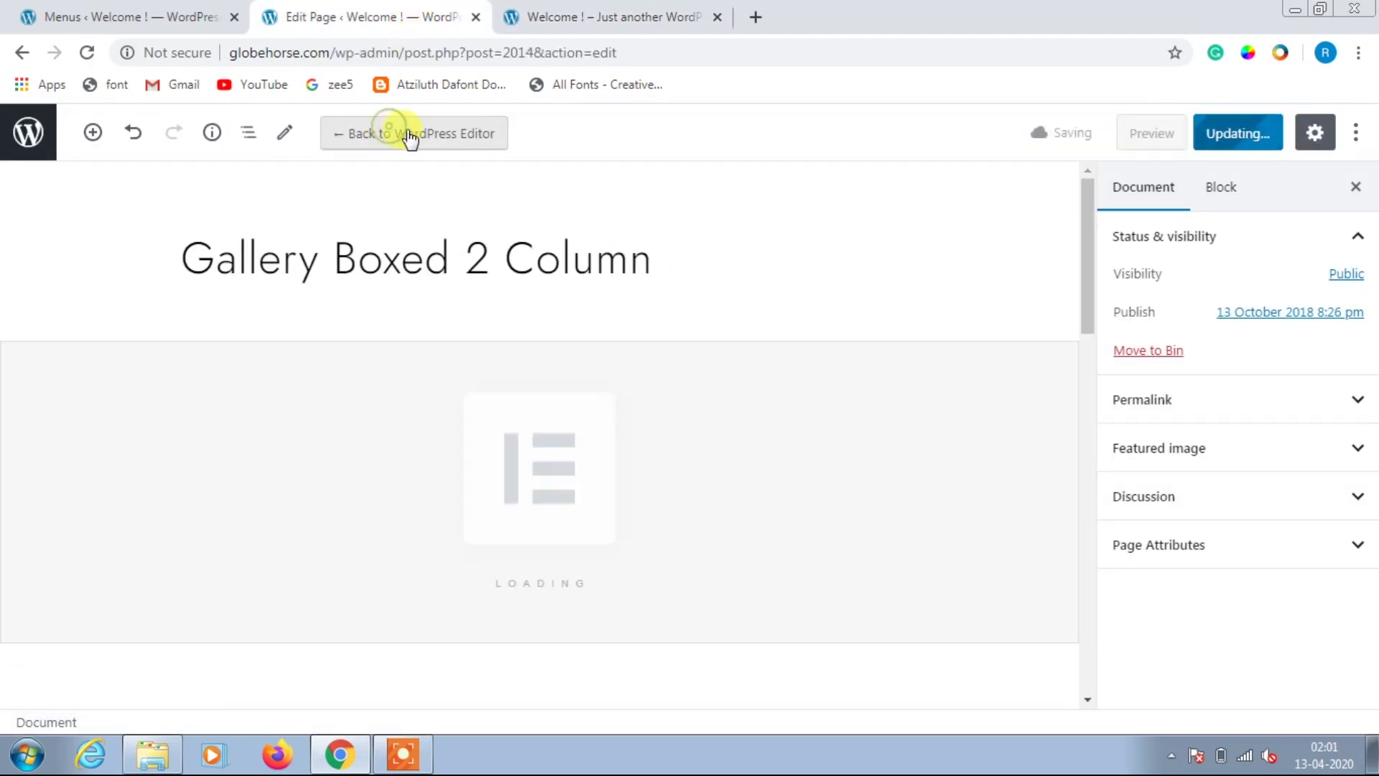
click(602, 8)
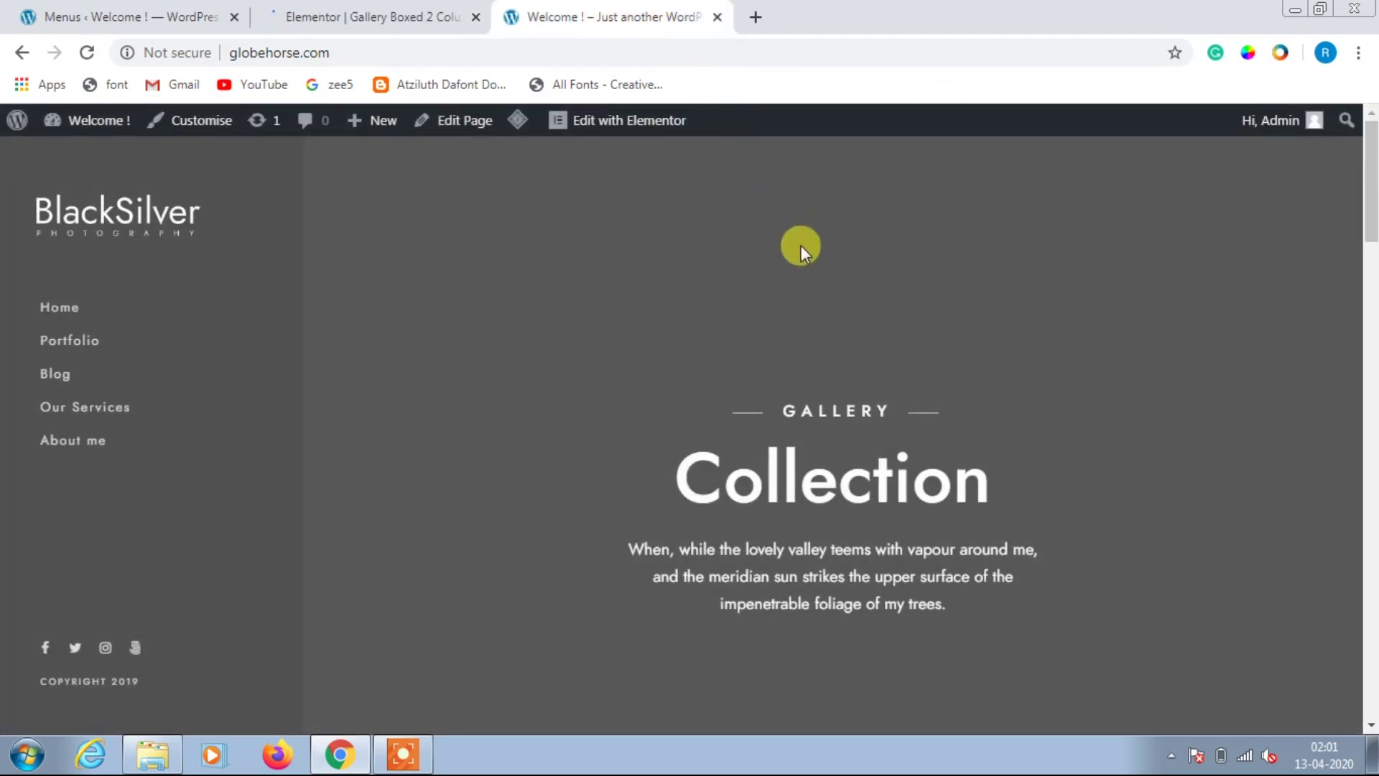
click(354, 10)
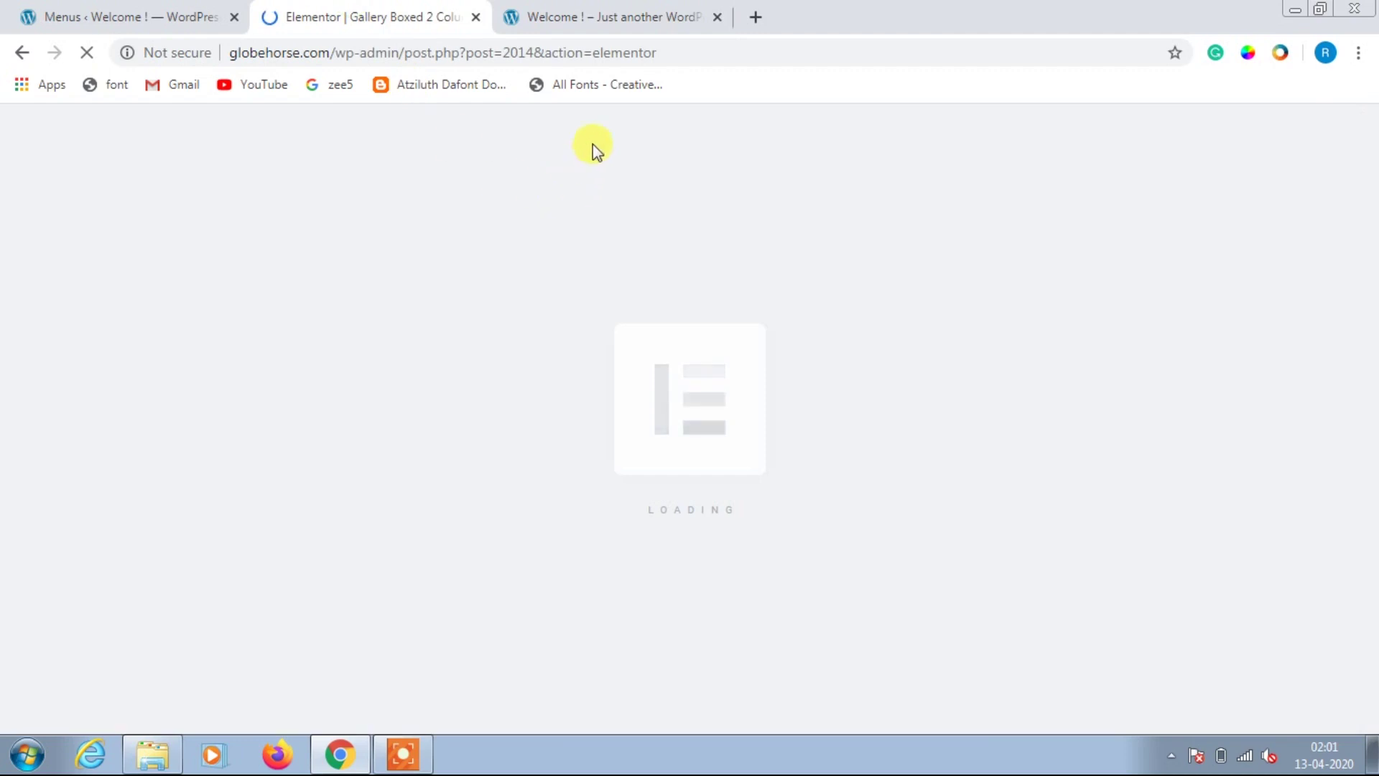
Step: Look through the live homepage gallery and preview its images in the enlarged view
click(603, 10)
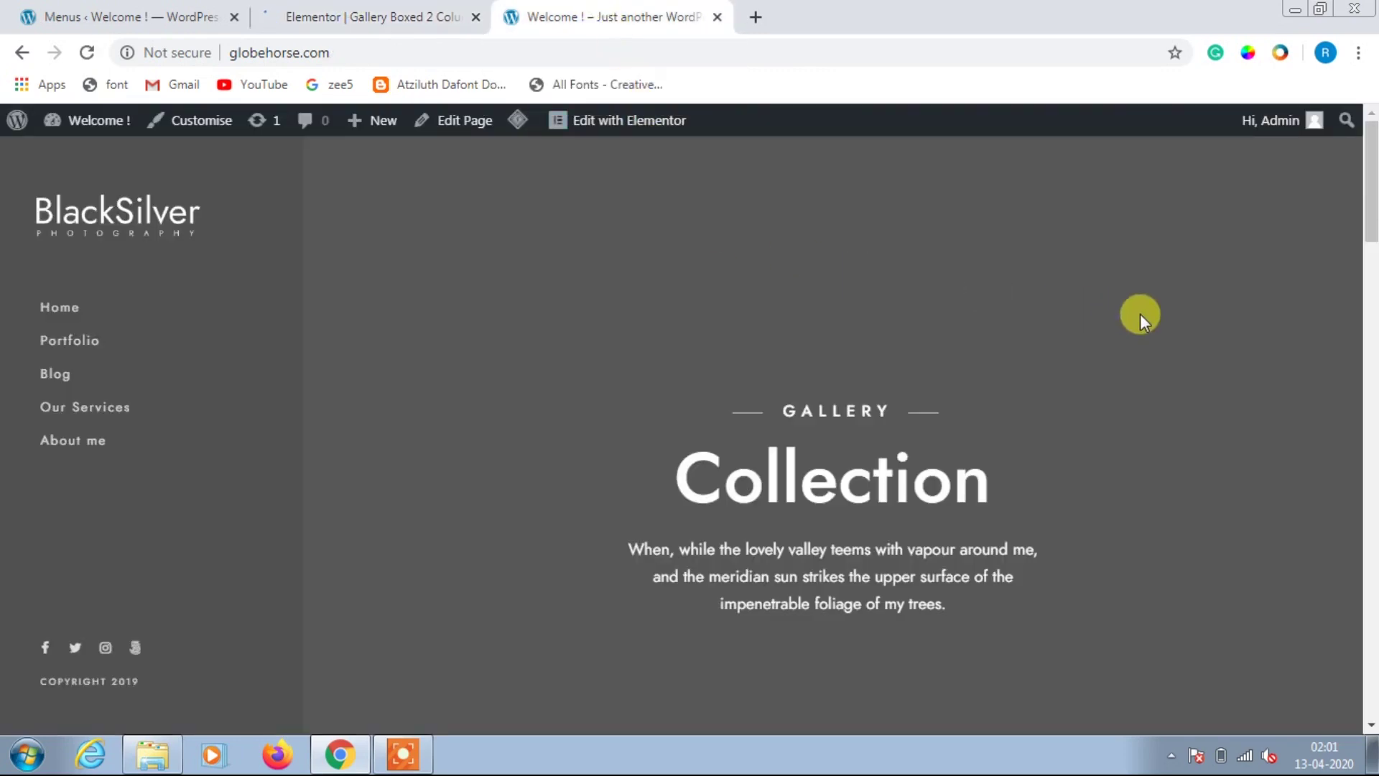
scroll(1117, 309, down, 10)
click(569, 307)
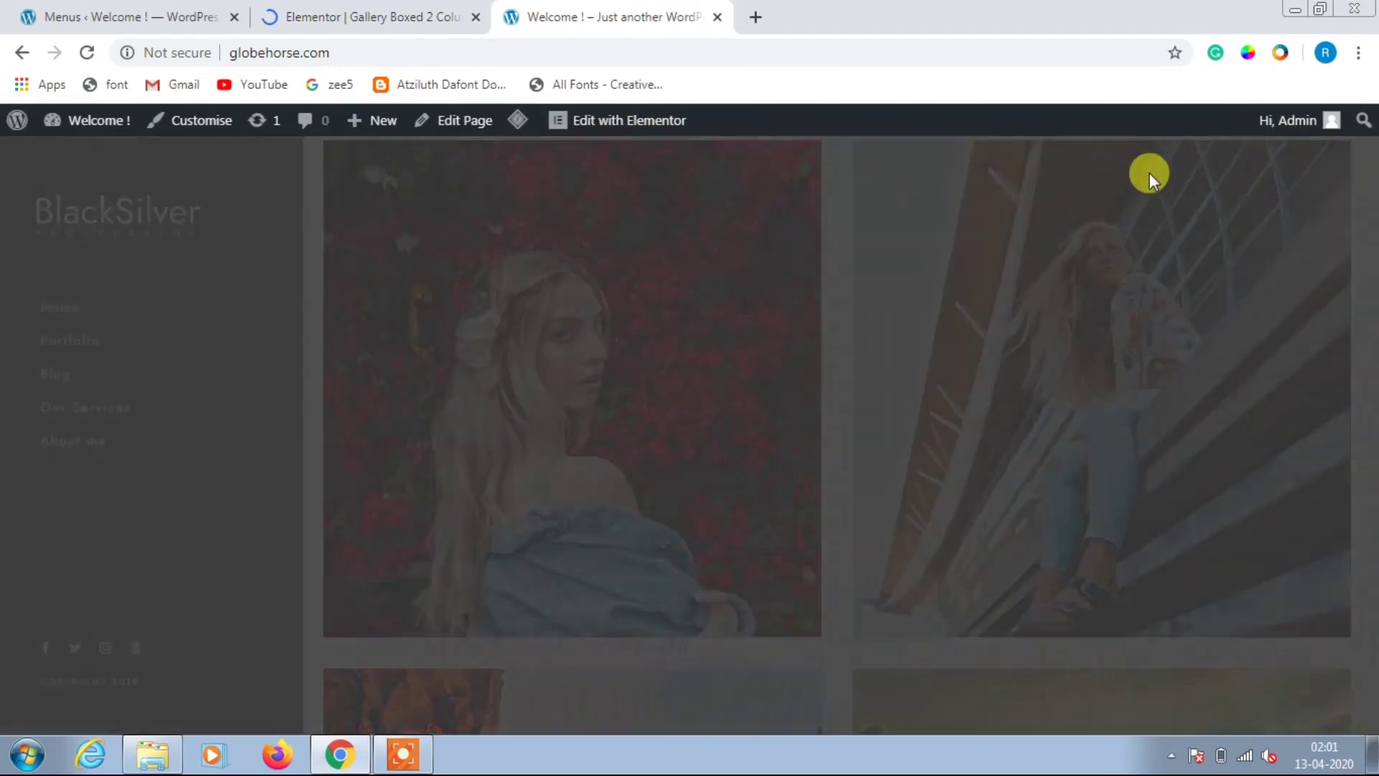
click(37, 428)
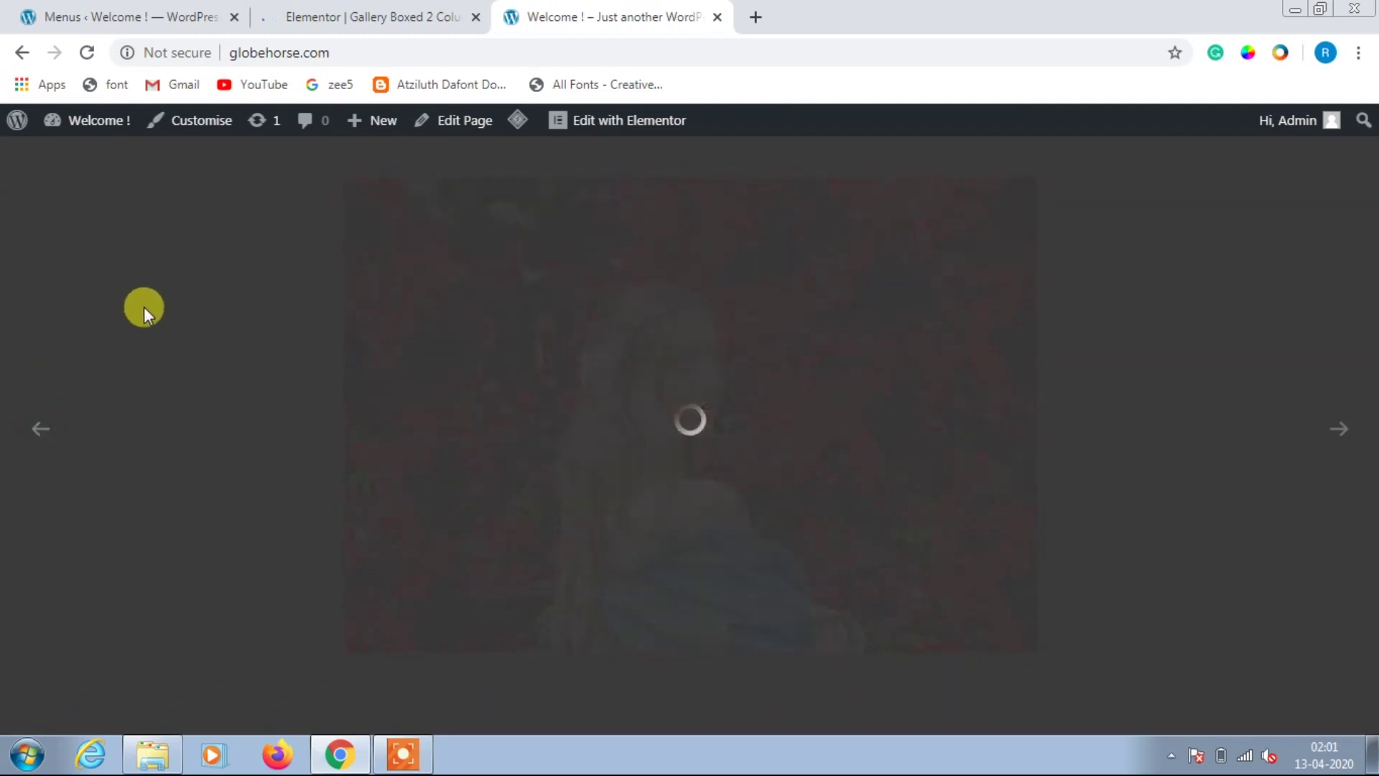
click(1115, 253)
scroll(1046, 235, down, 5)
Step: Delete the Gallery Collection heading section above the images in Elementor and update the page
click(381, 10)
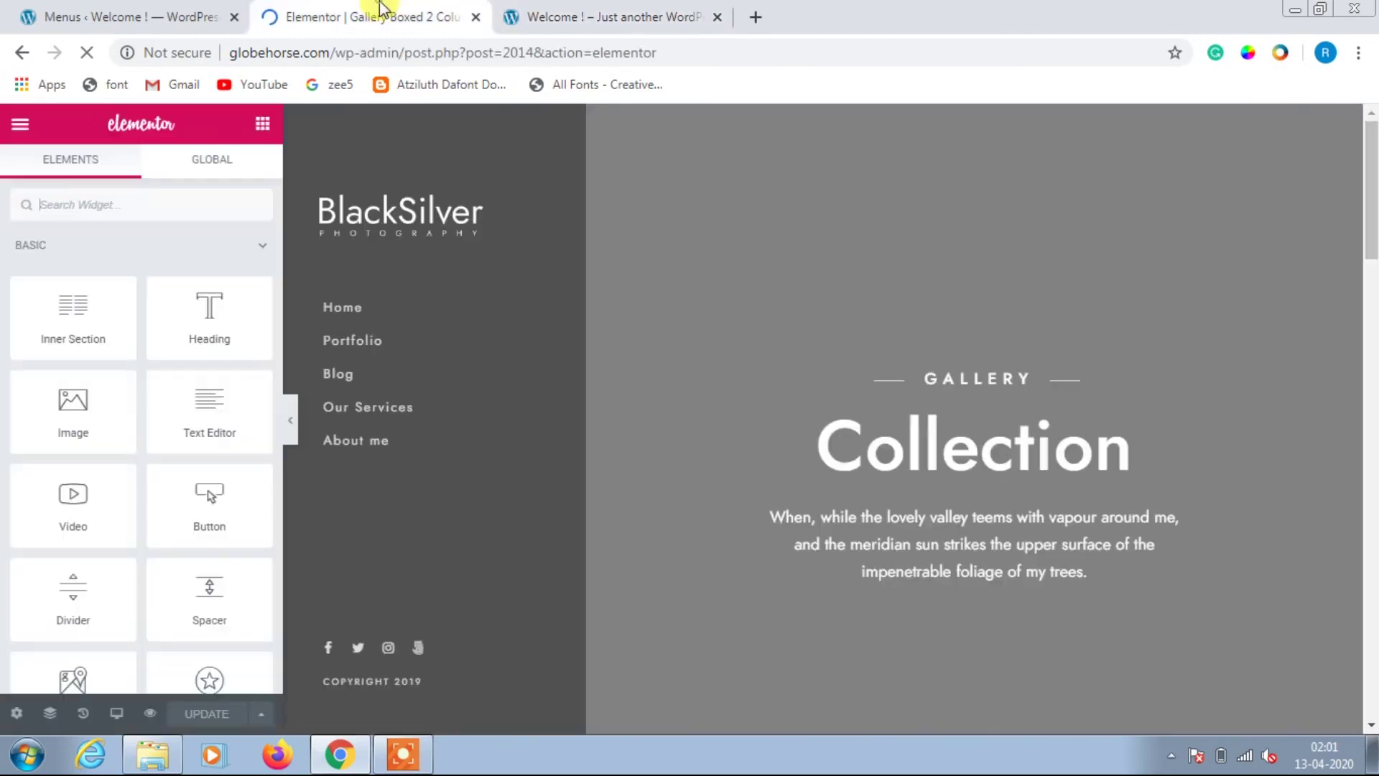
scroll(742, 327, down, 3)
scroll(742, 327, up, 3)
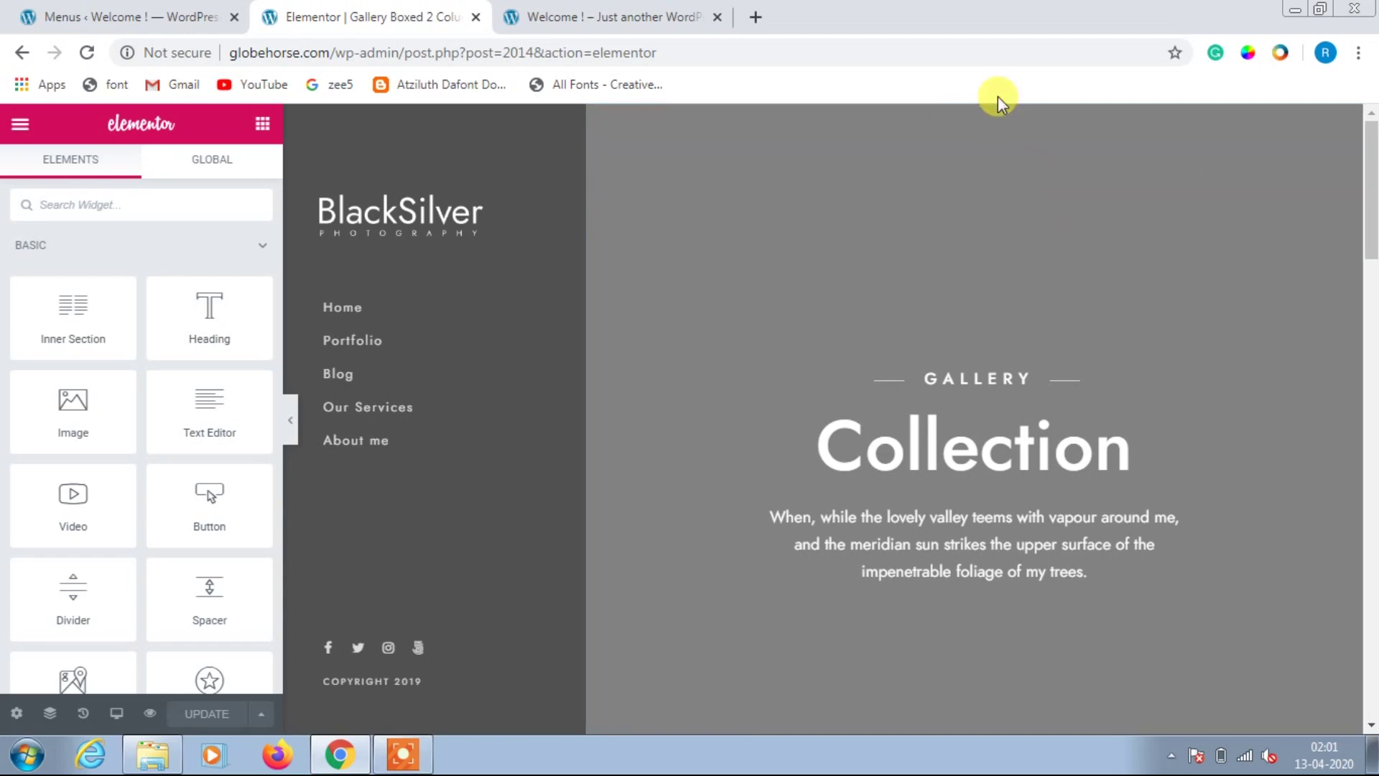
scroll(1027, 271, down, 6)
scroll(1041, 413, up, 4)
scroll(1041, 413, up, 2)
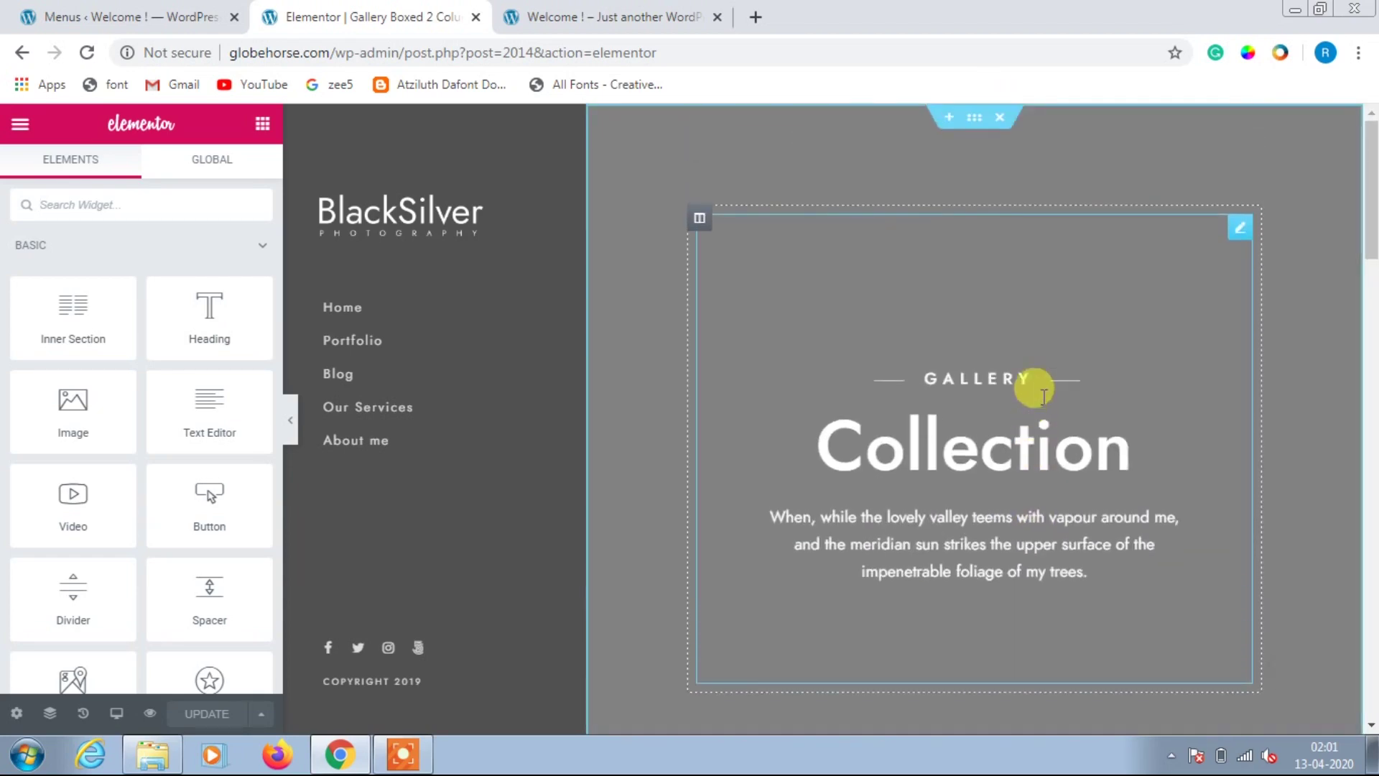
click(1000, 119)
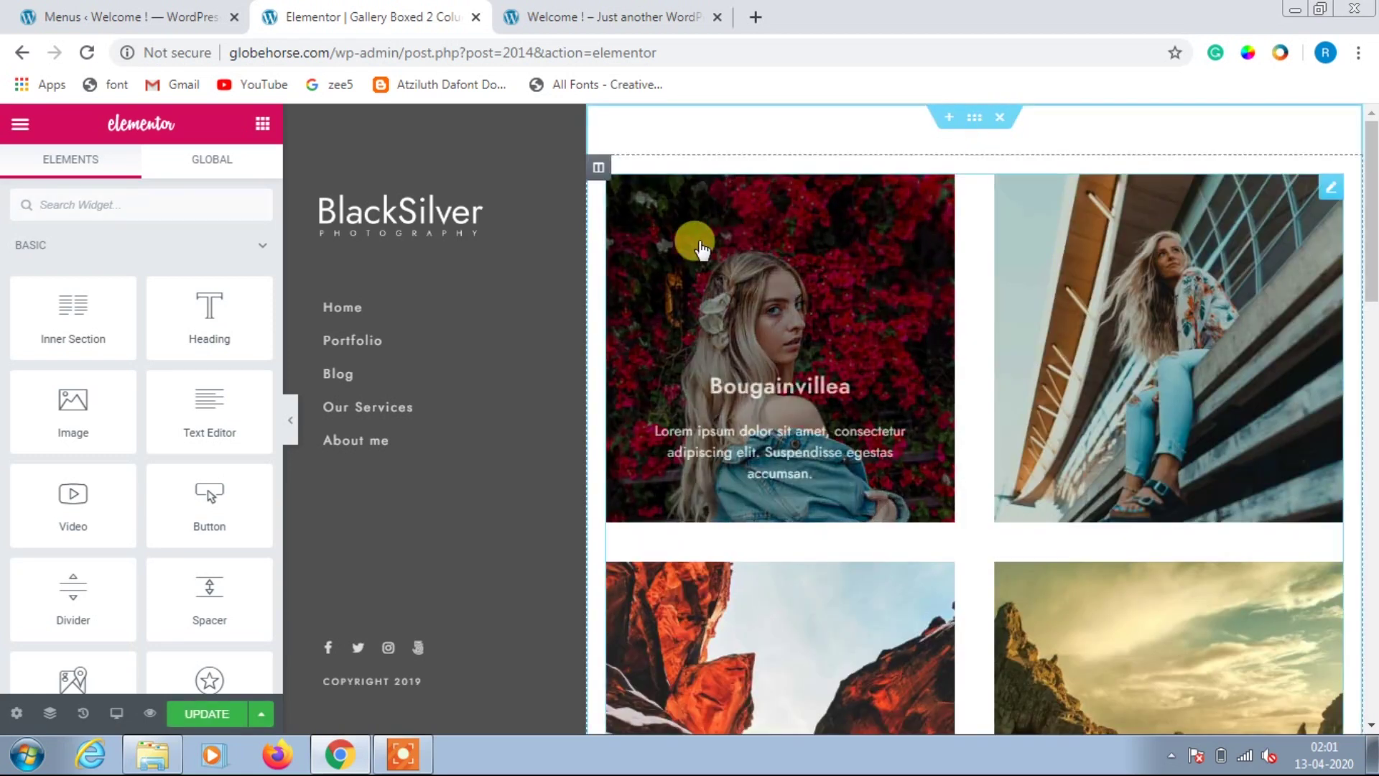
scroll(388, 431, down, 1)
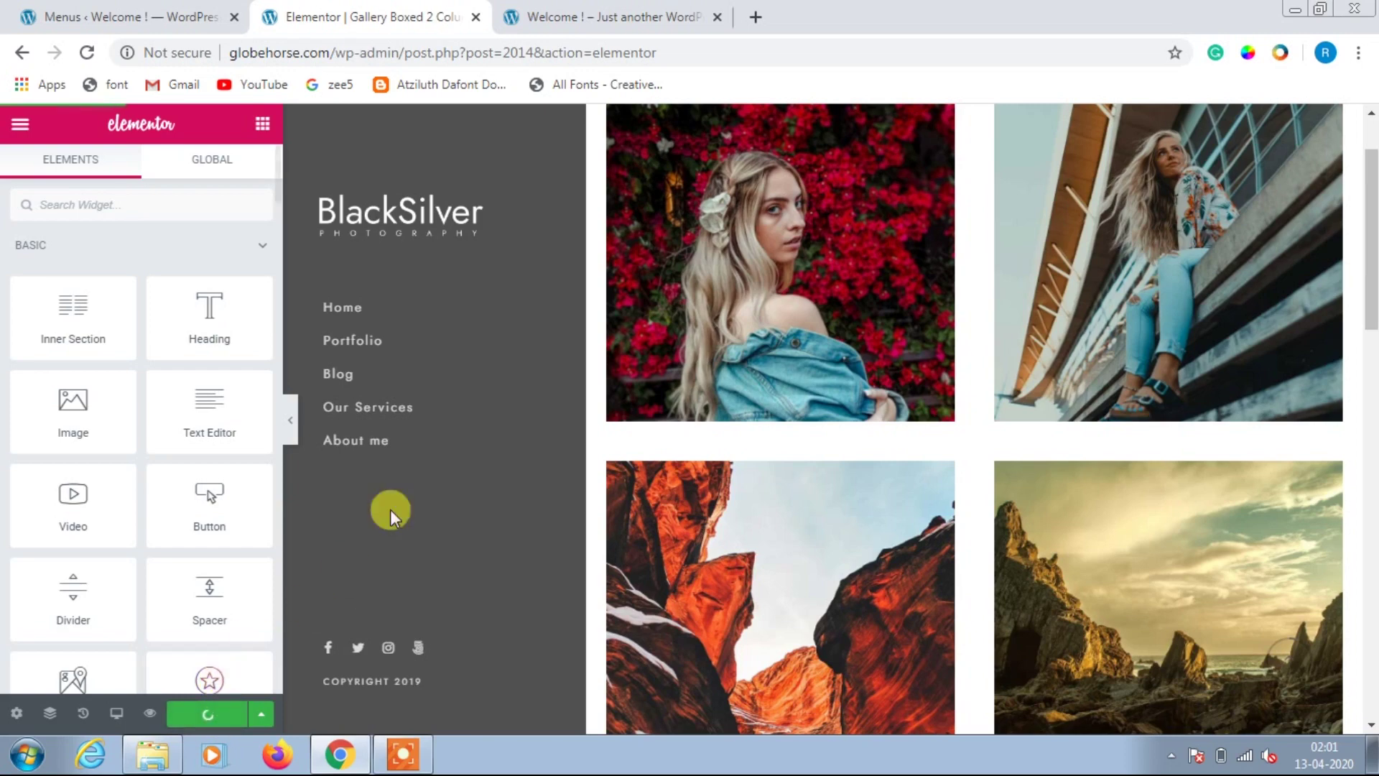
Step: Reload the live homepage, preview the Bougainvillea image enlarged, and examine the whole gallery down to the footer
click(599, 15)
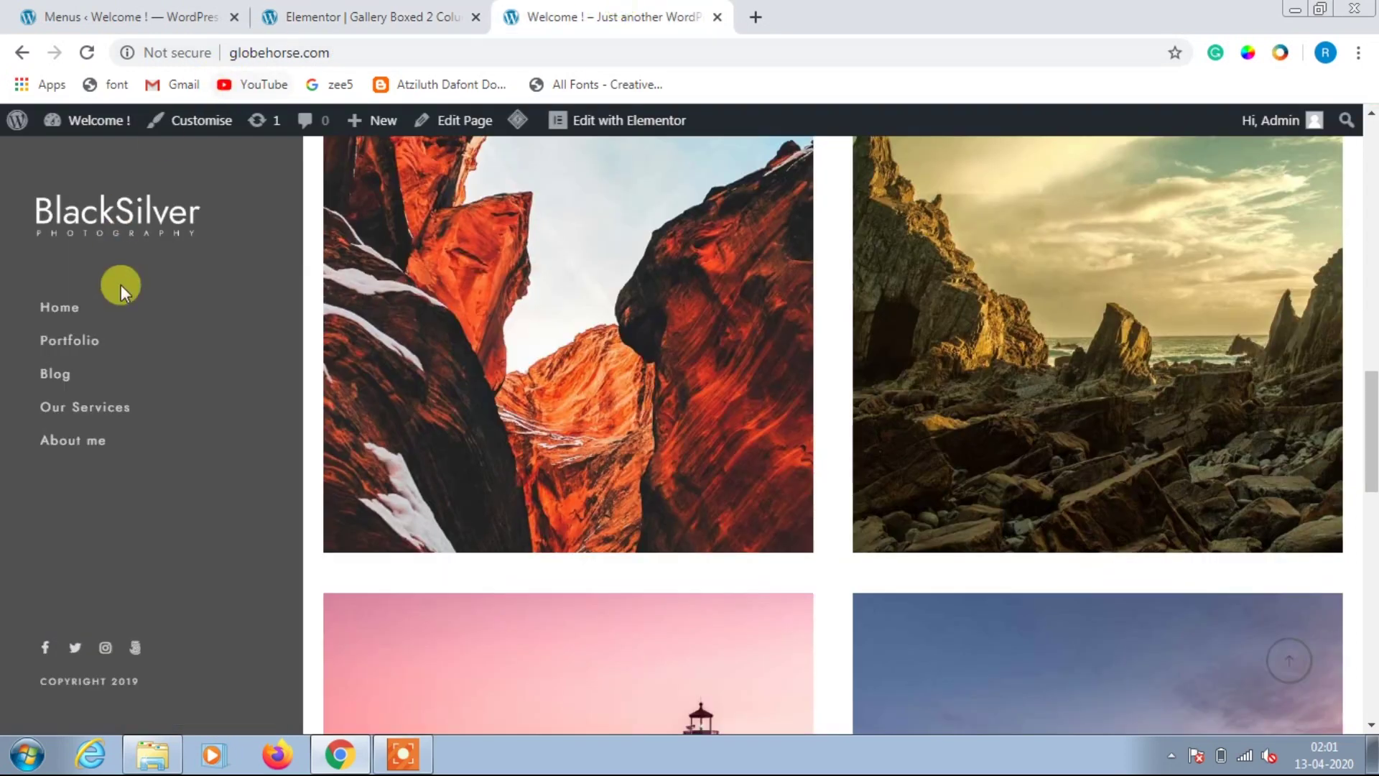
click(134, 252)
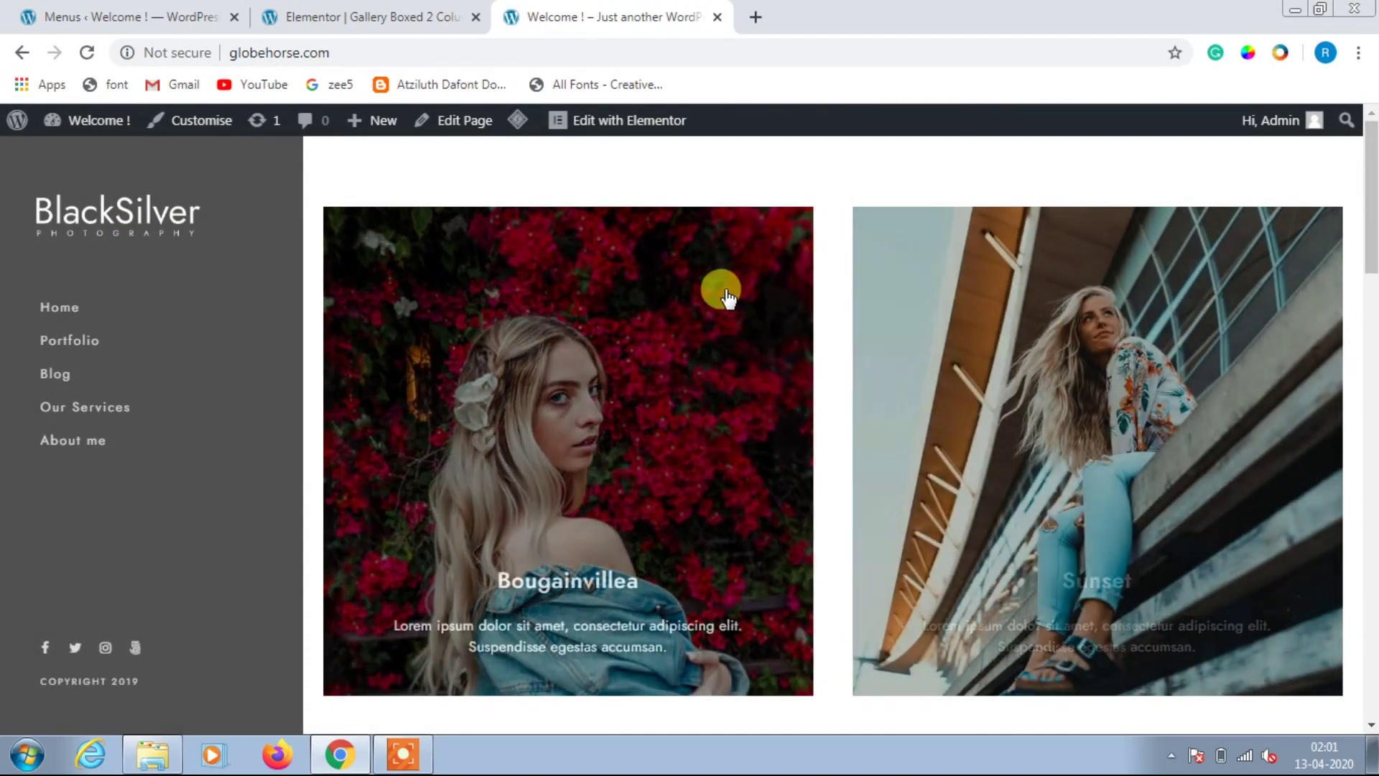
click(727, 296)
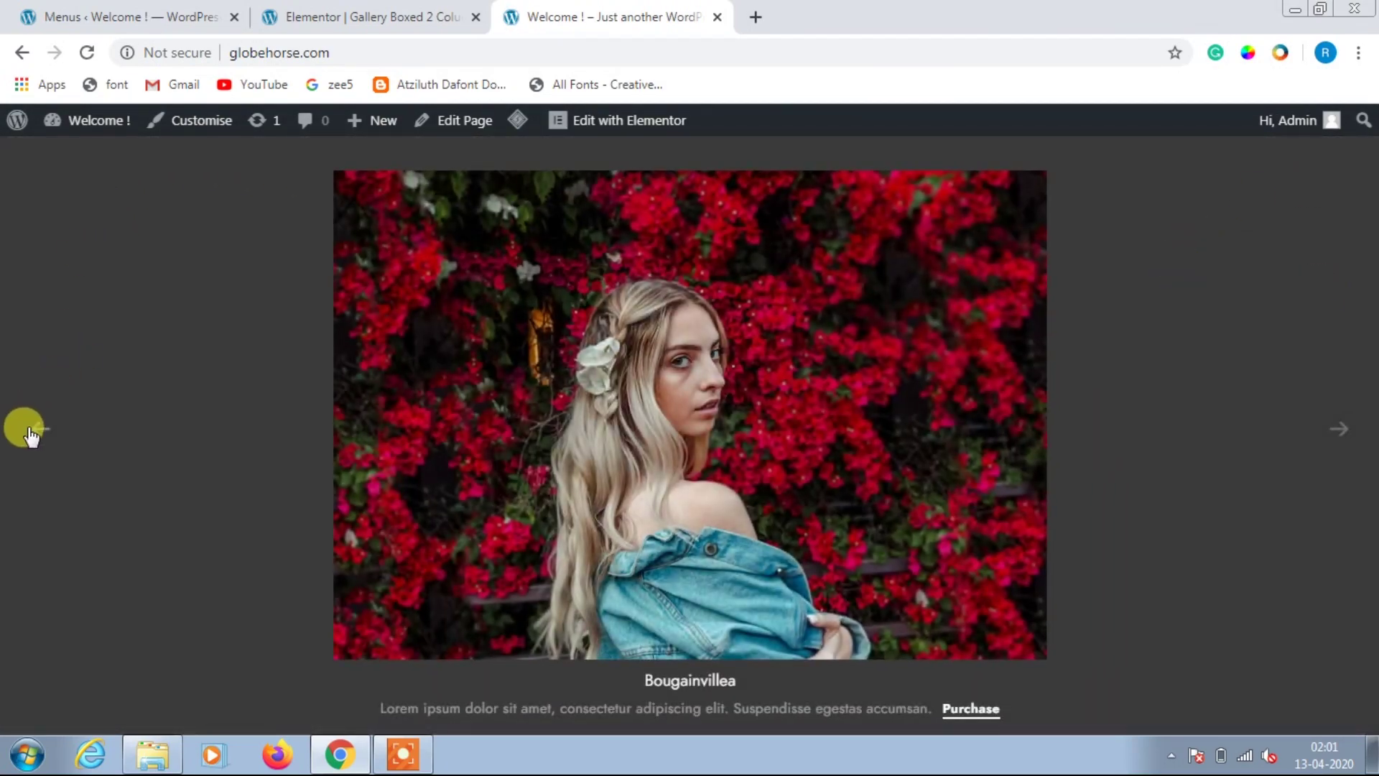
click(61, 192)
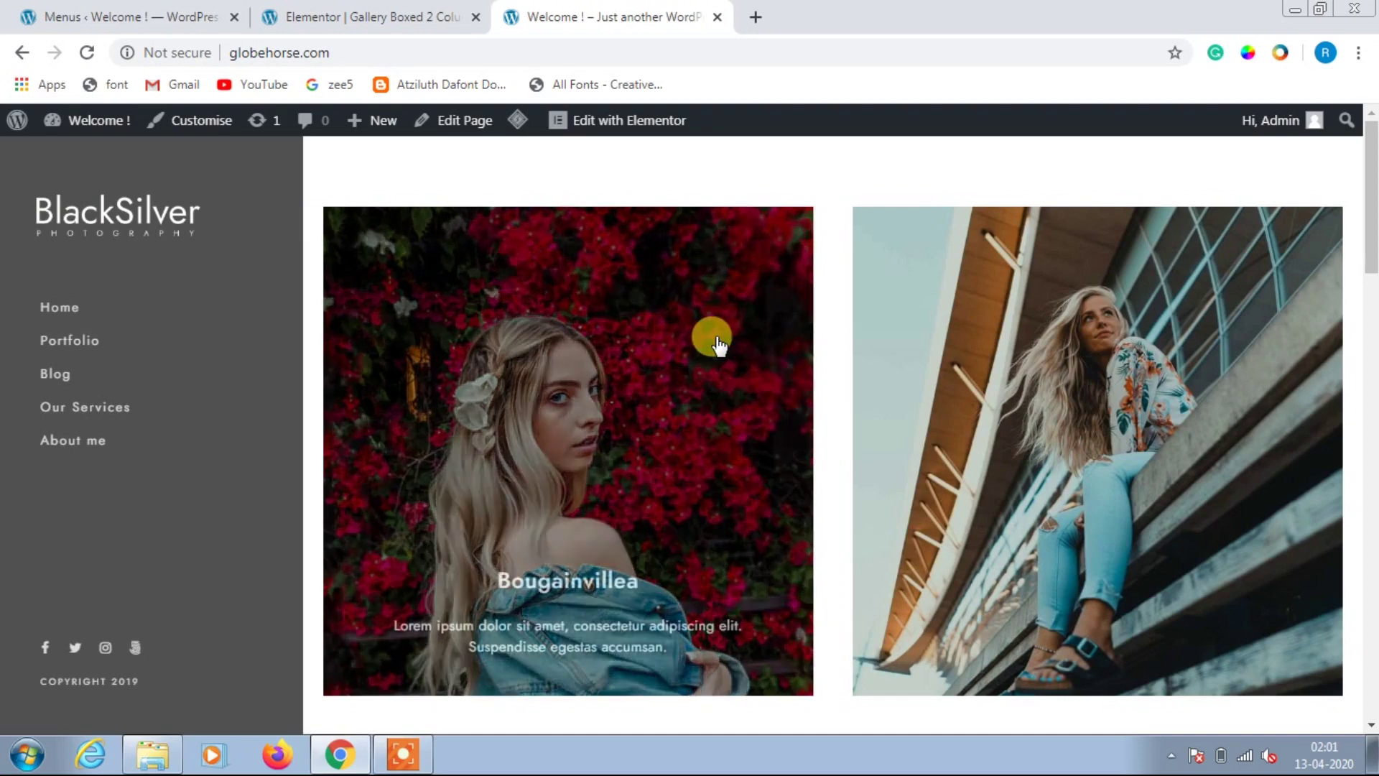
scroll(1080, 311, down, 10)
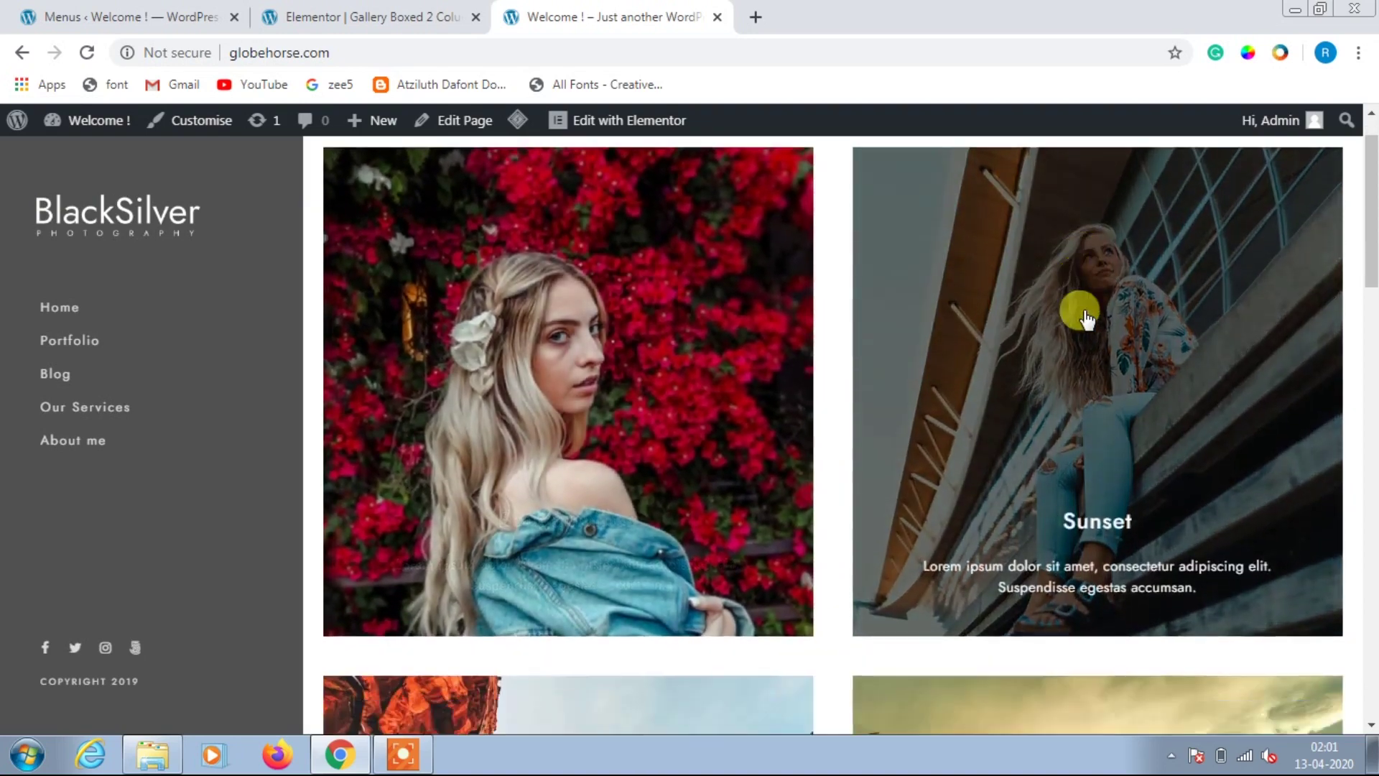
scroll(1087, 316, down, 10)
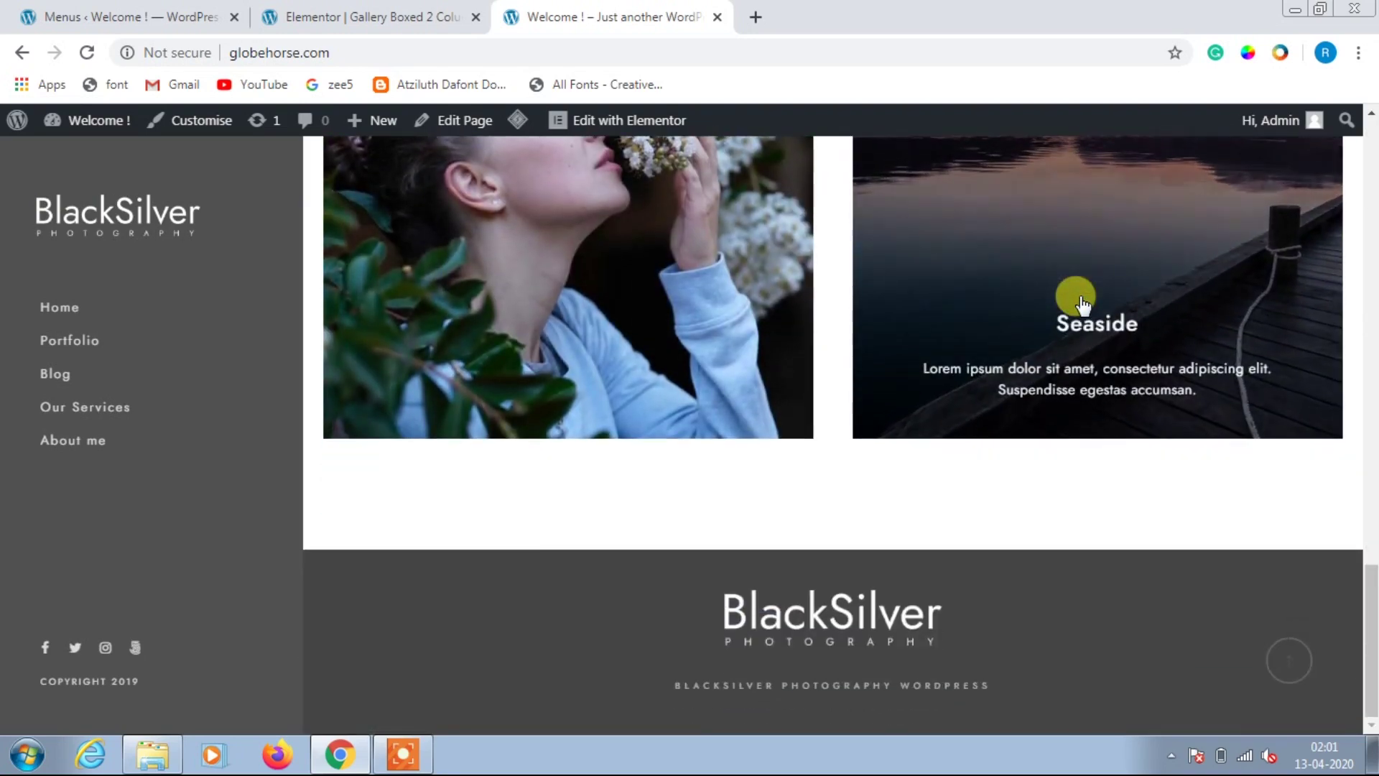
scroll(1078, 298, up, 20)
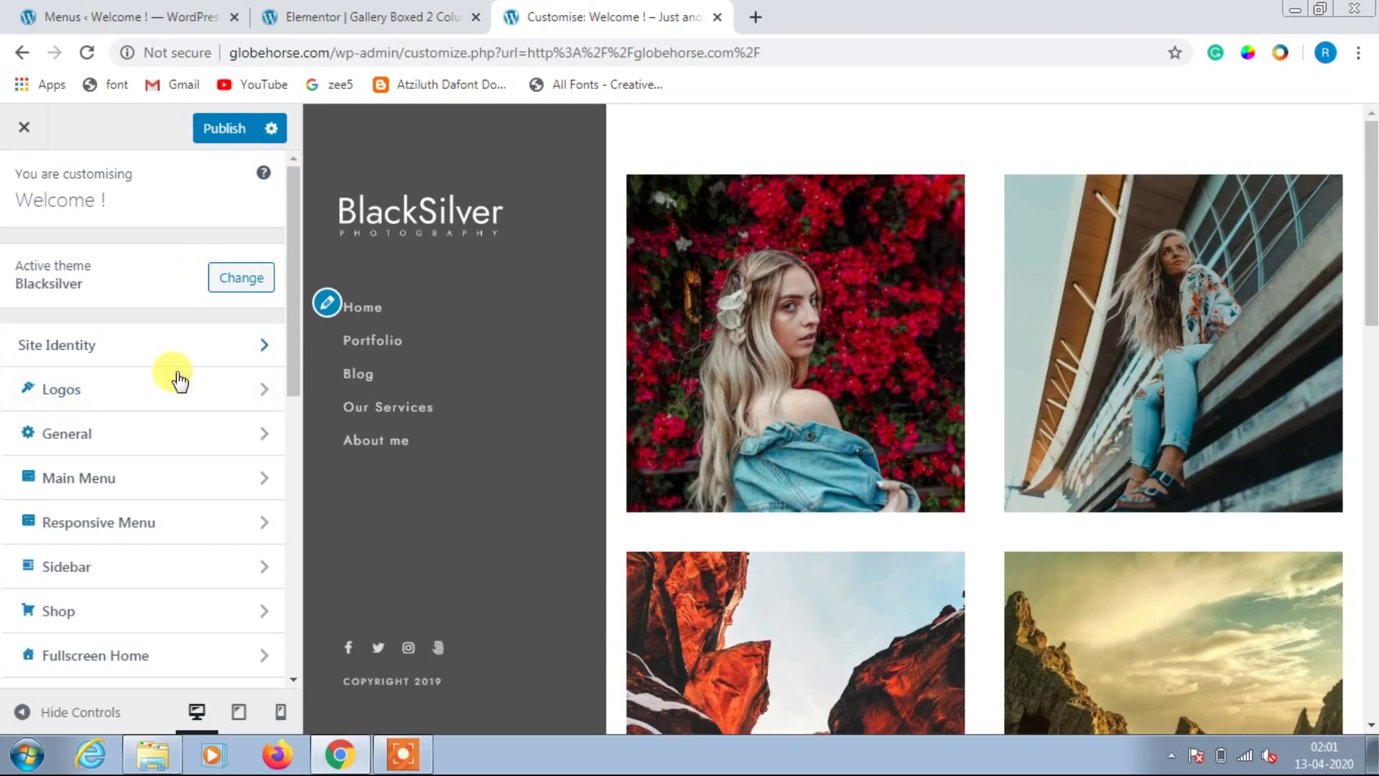
Step: Remove the current vertical menu logo in the Main Logo settings of the theme customiser
click(234, 391)
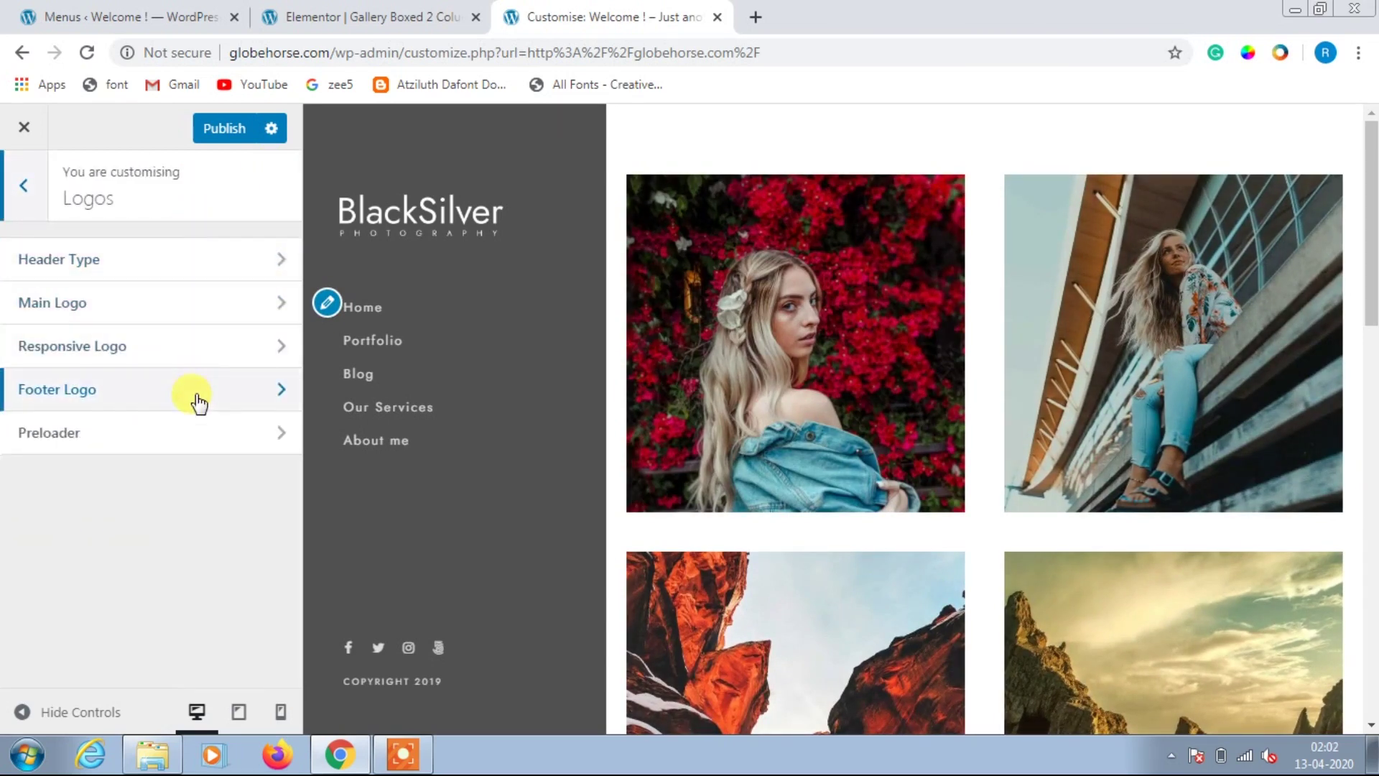
click(184, 309)
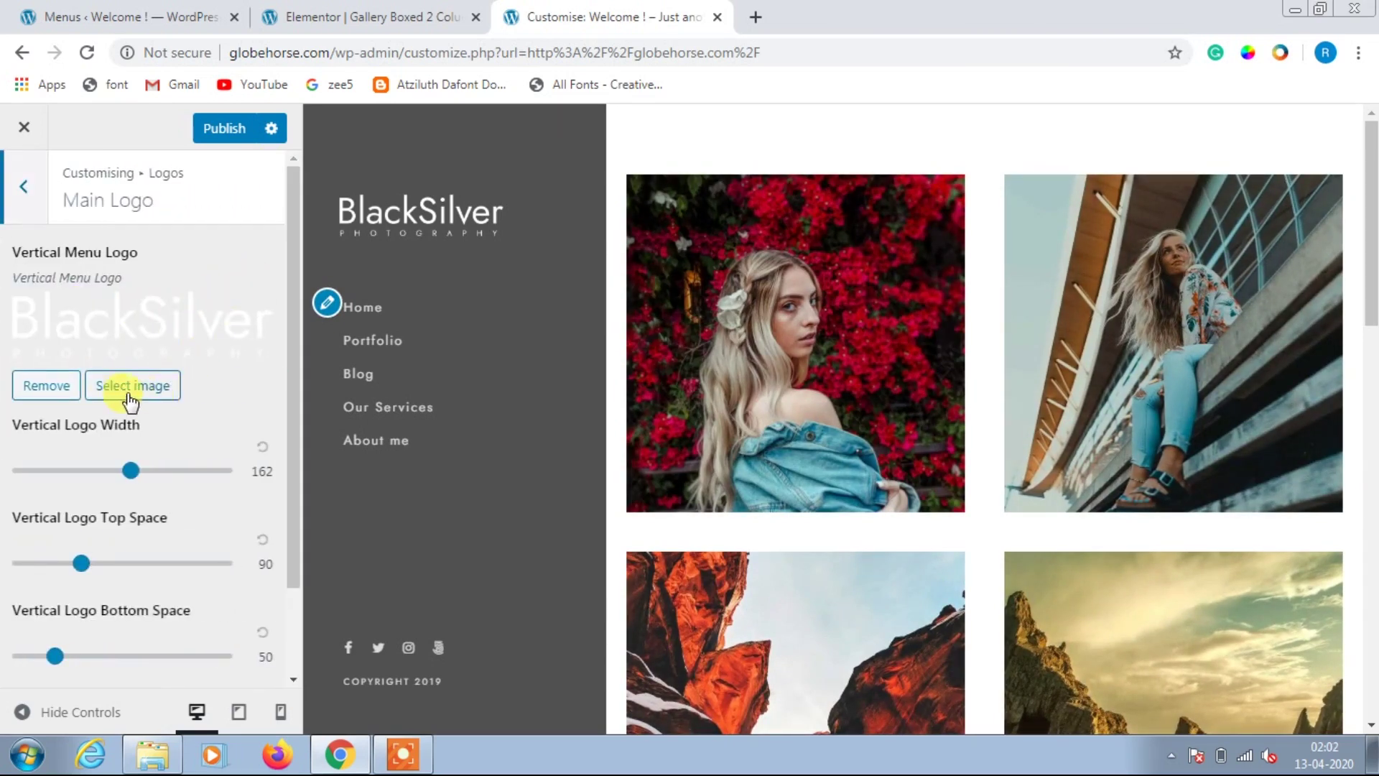
click(46, 387)
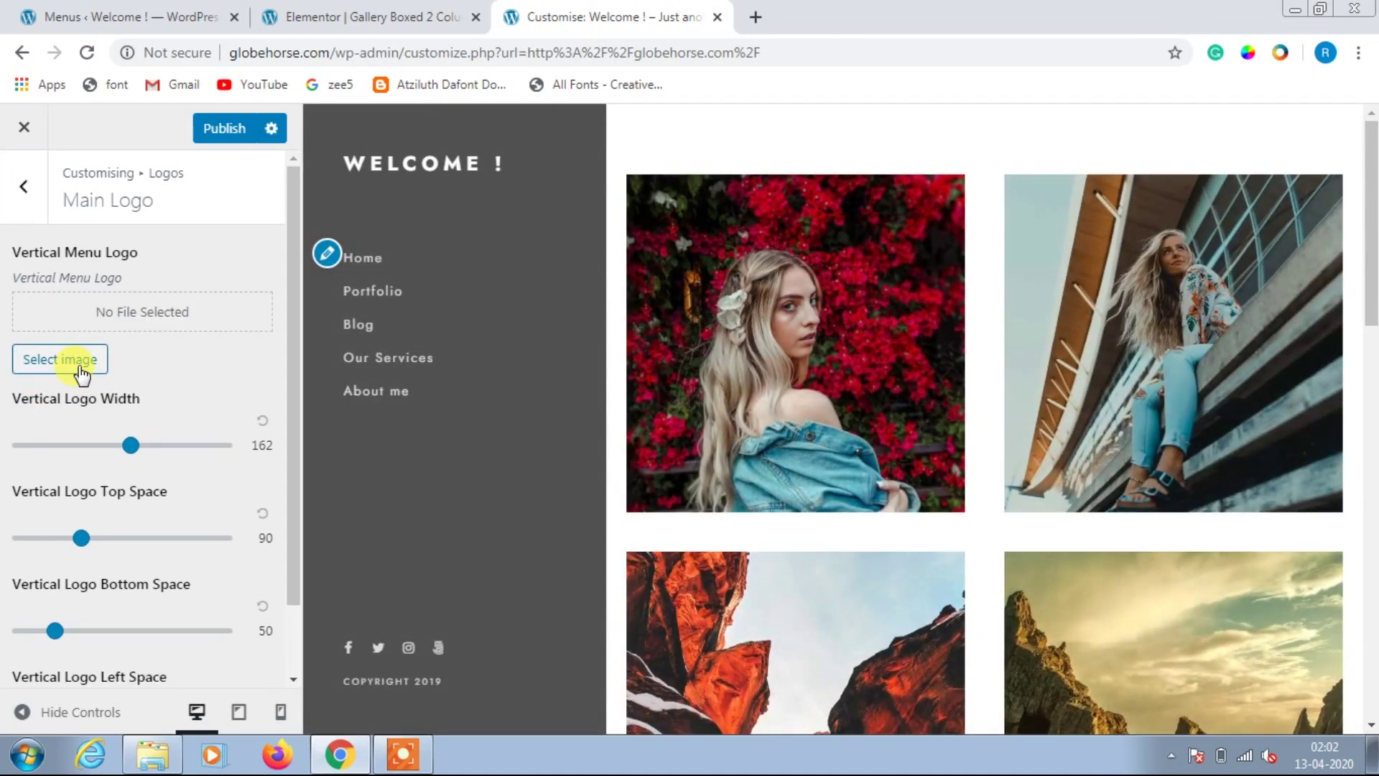
Step: Set logo_responsive-1.png from the media library as the Vertical Menu Logo and publish the change
click(82, 366)
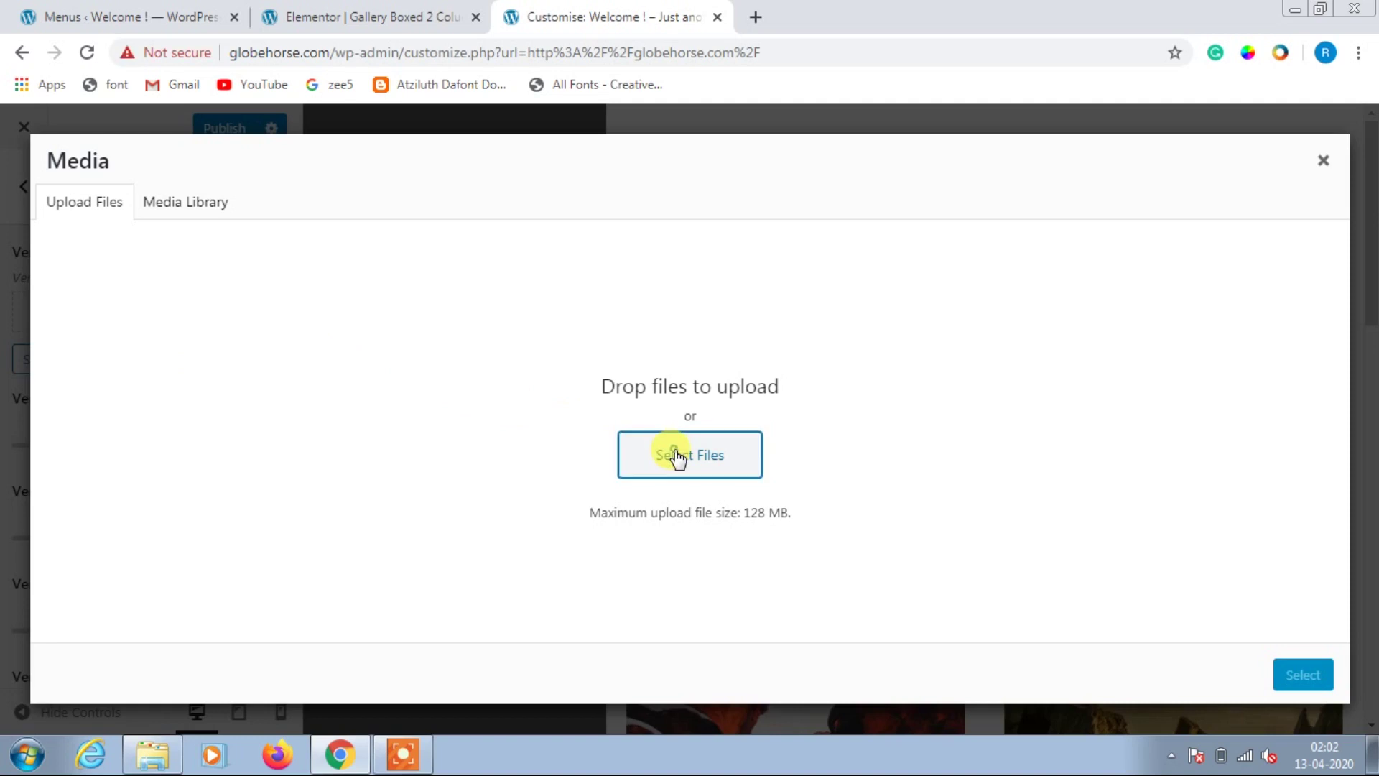
click(675, 455)
click(619, 447)
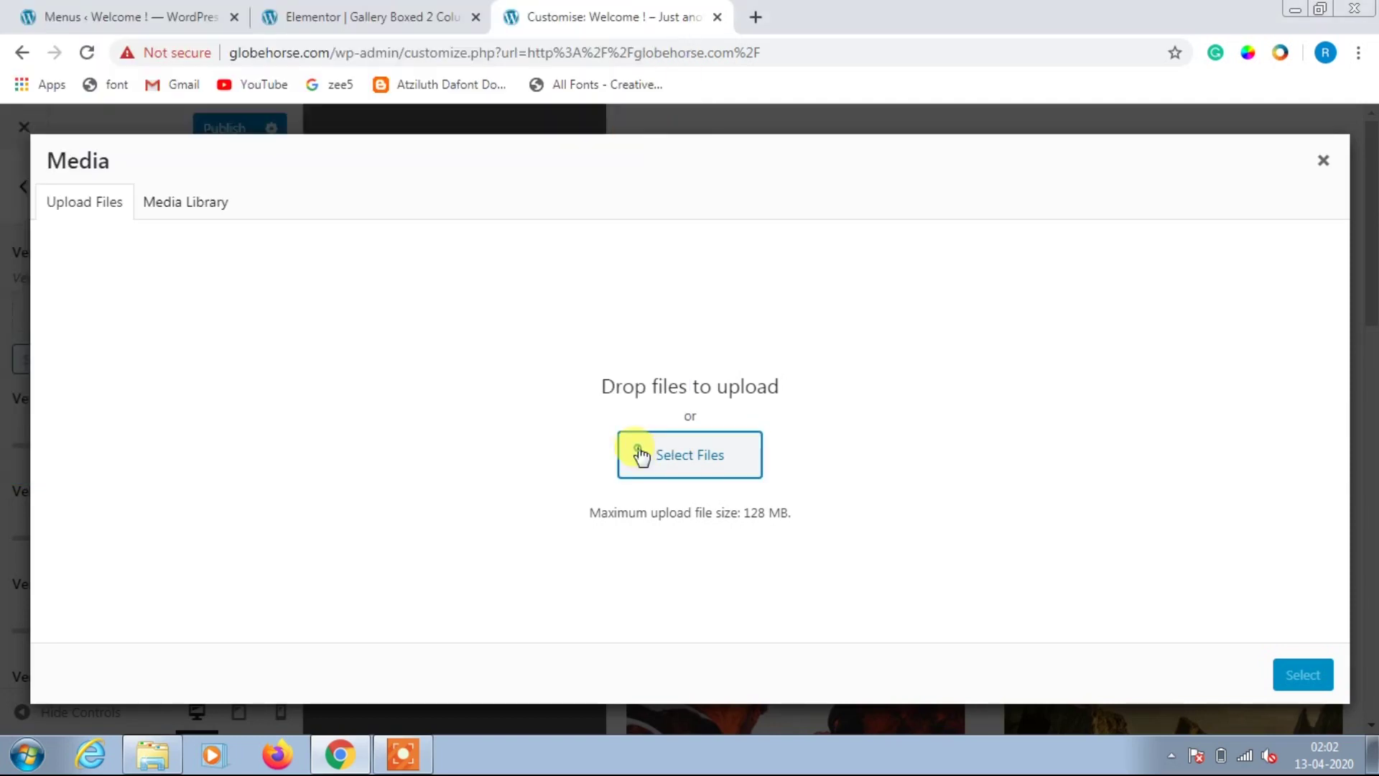
click(186, 208)
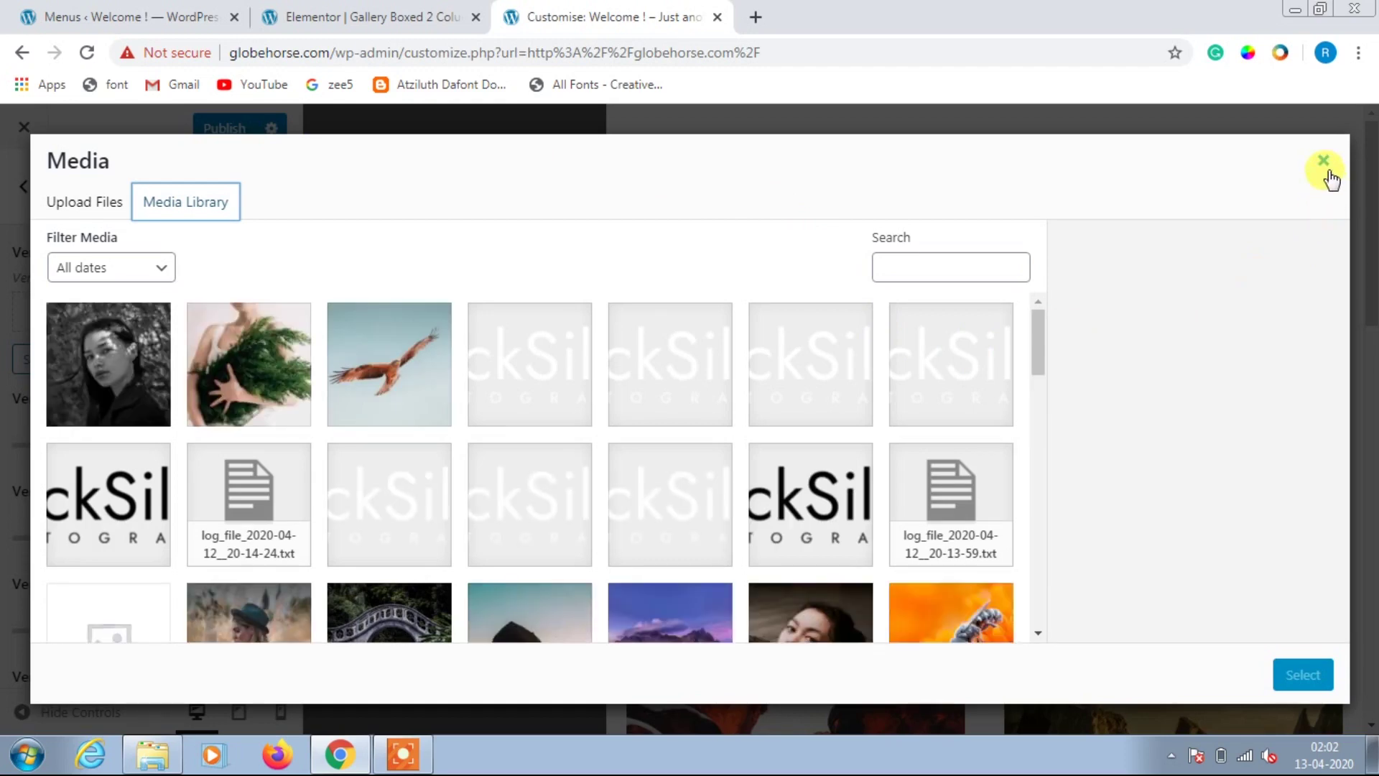
click(138, 505)
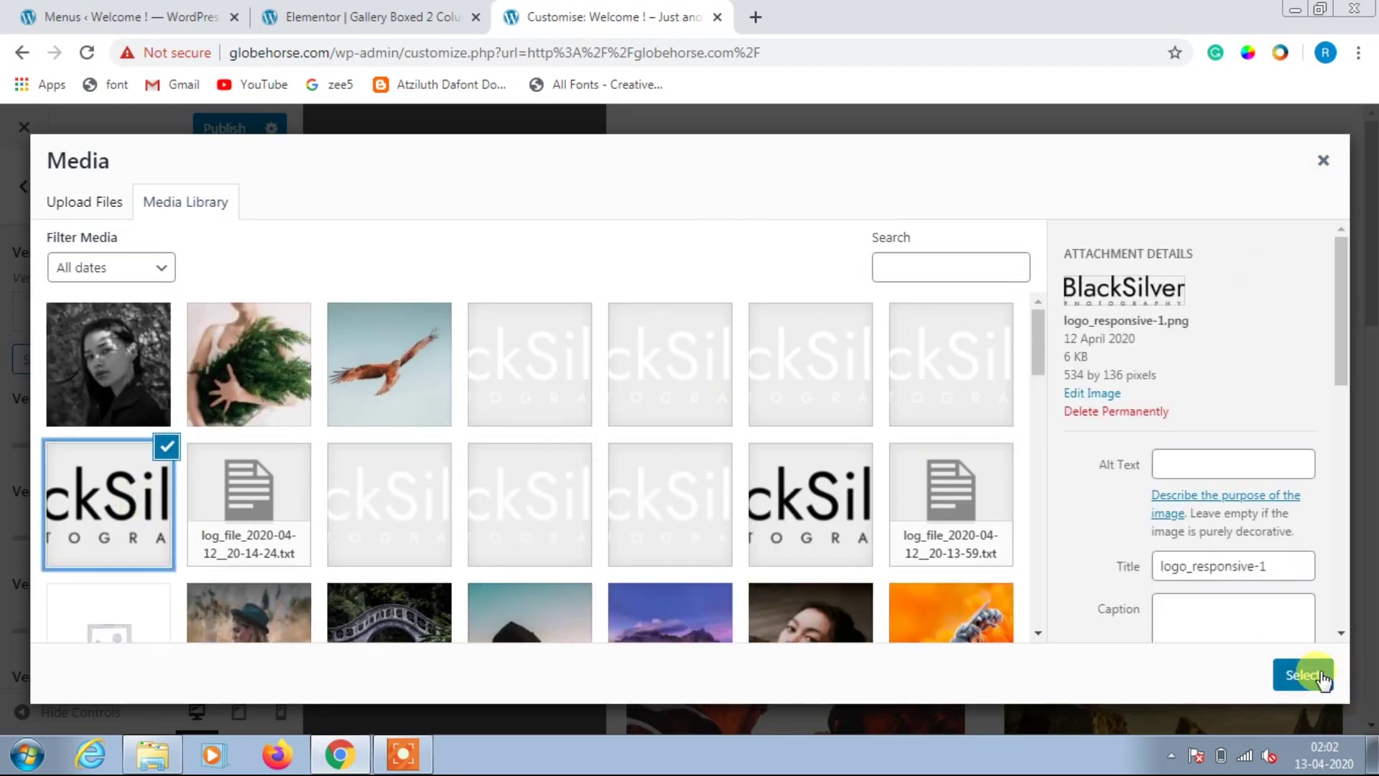
click(1319, 677)
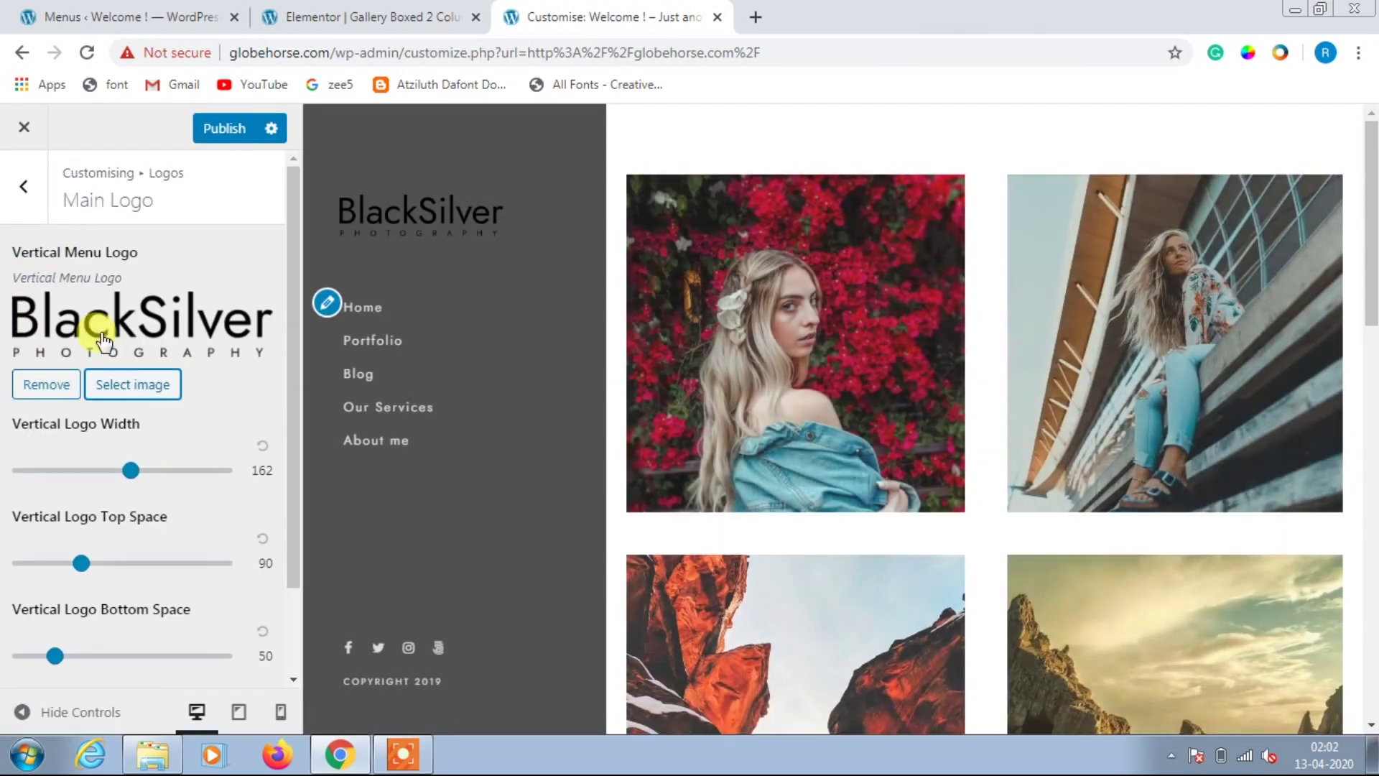
scroll(215, 459, down, 2)
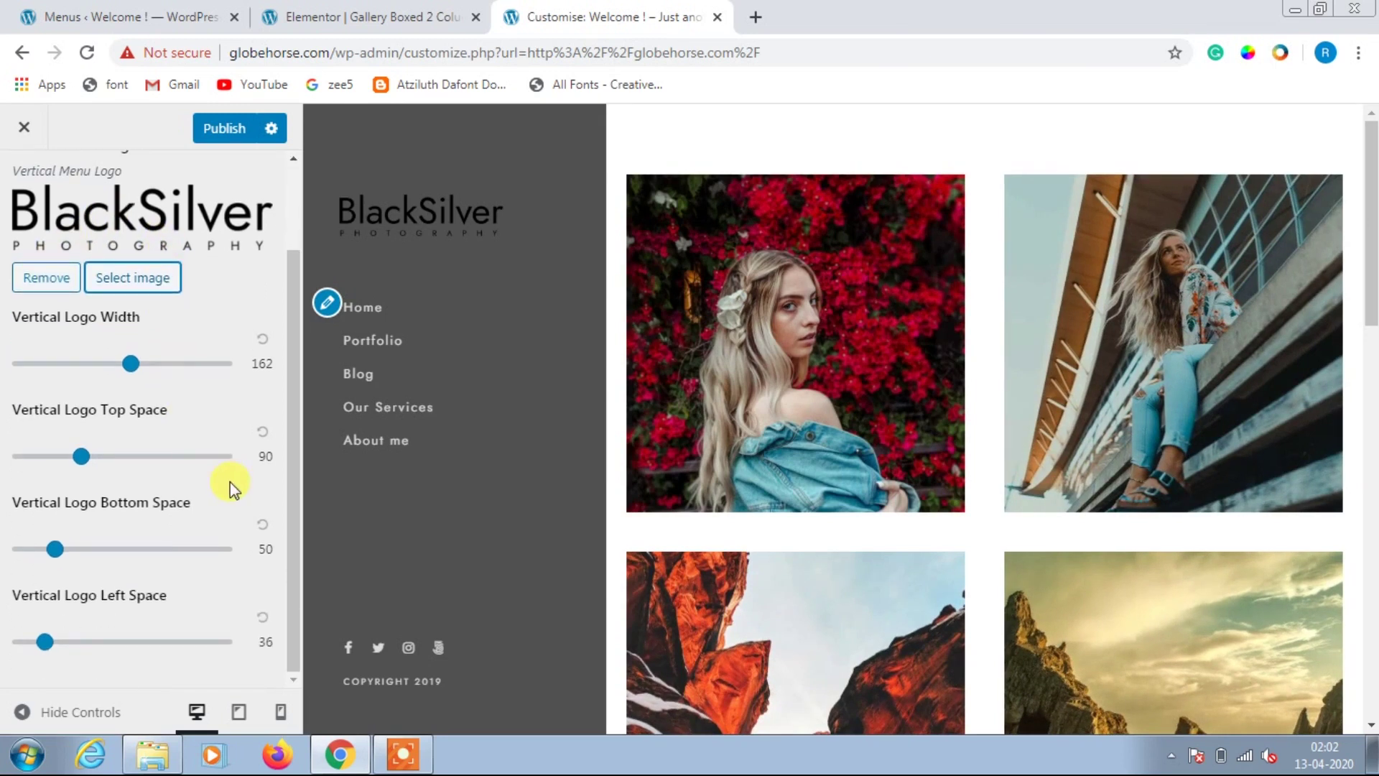
click(217, 135)
scroll(175, 298, up, 2)
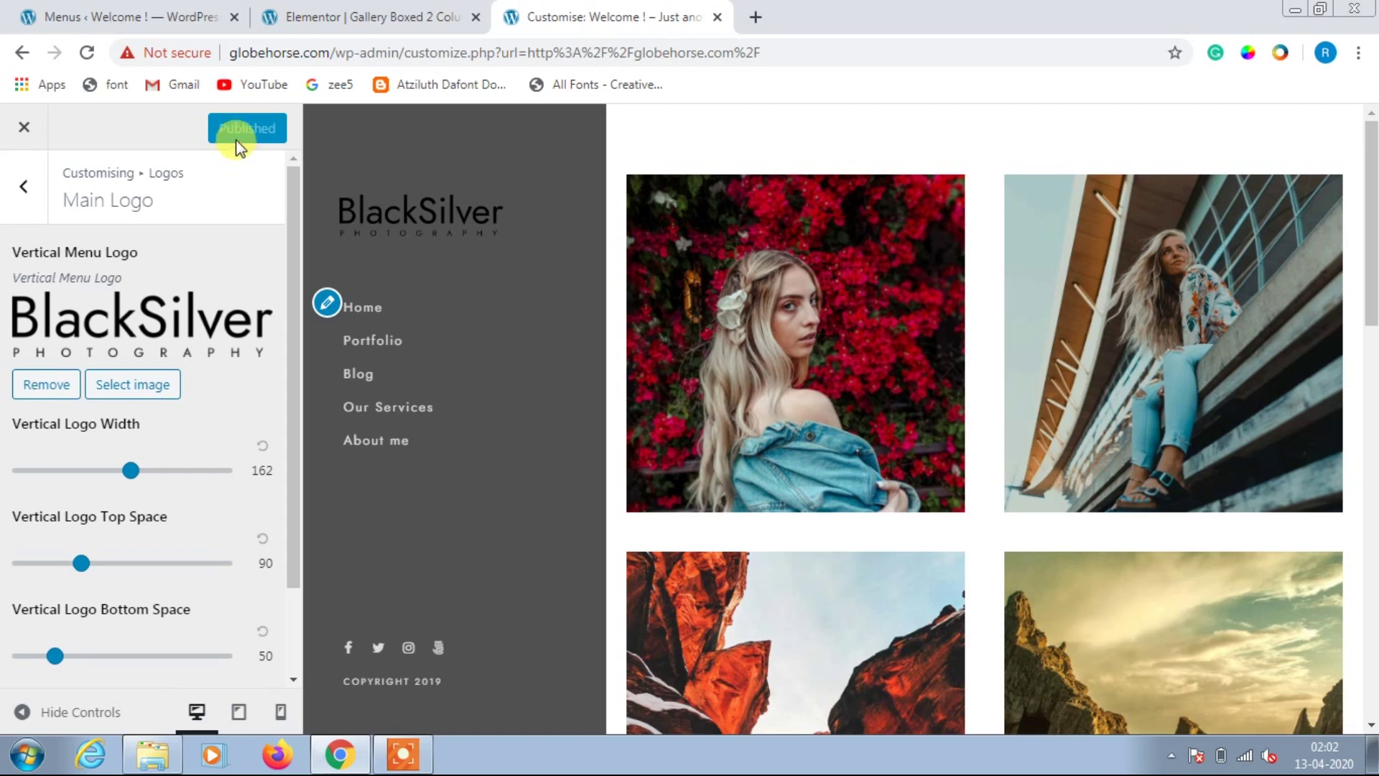
Step: Clear the Footer Text in the customiser's Footer settings
click(24, 186)
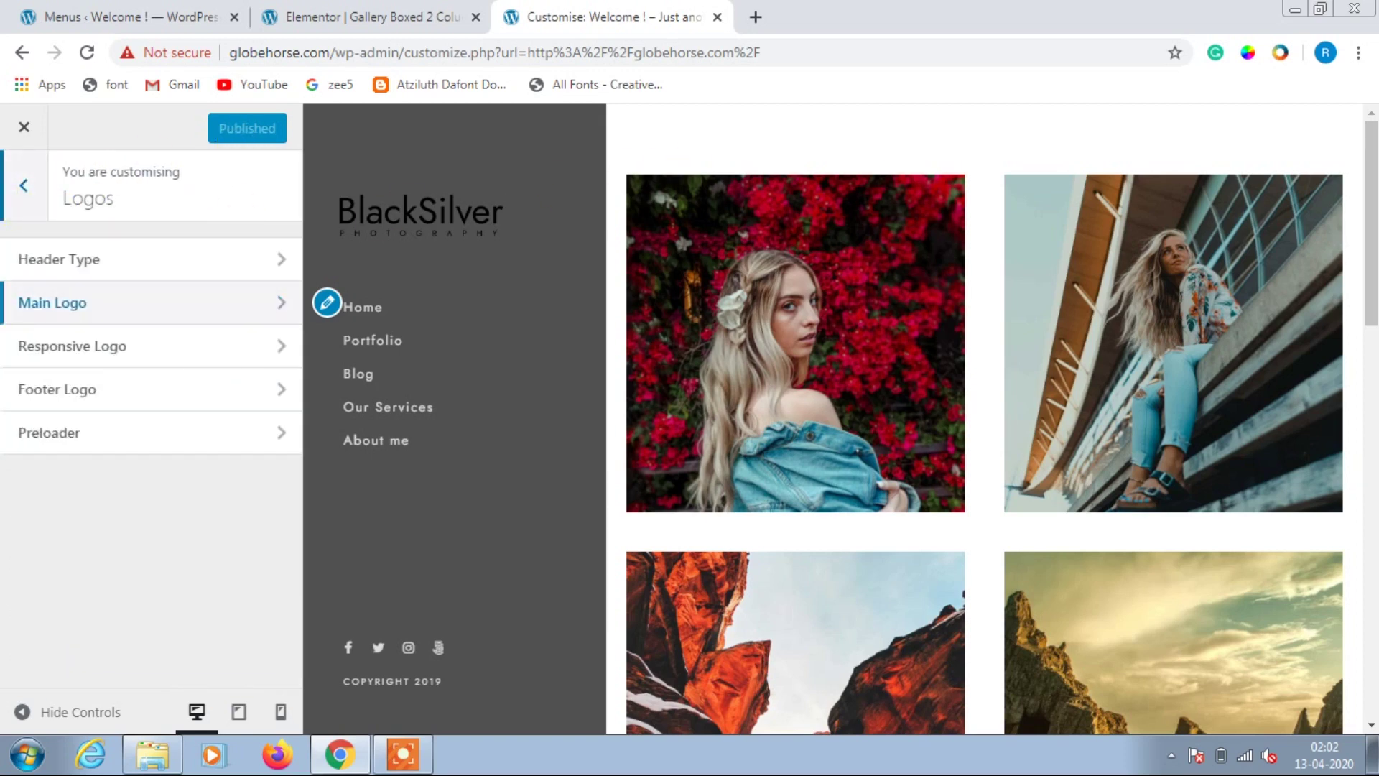
click(24, 186)
scroll(530, 342, down, 10)
drag(351, 680, 407, 686)
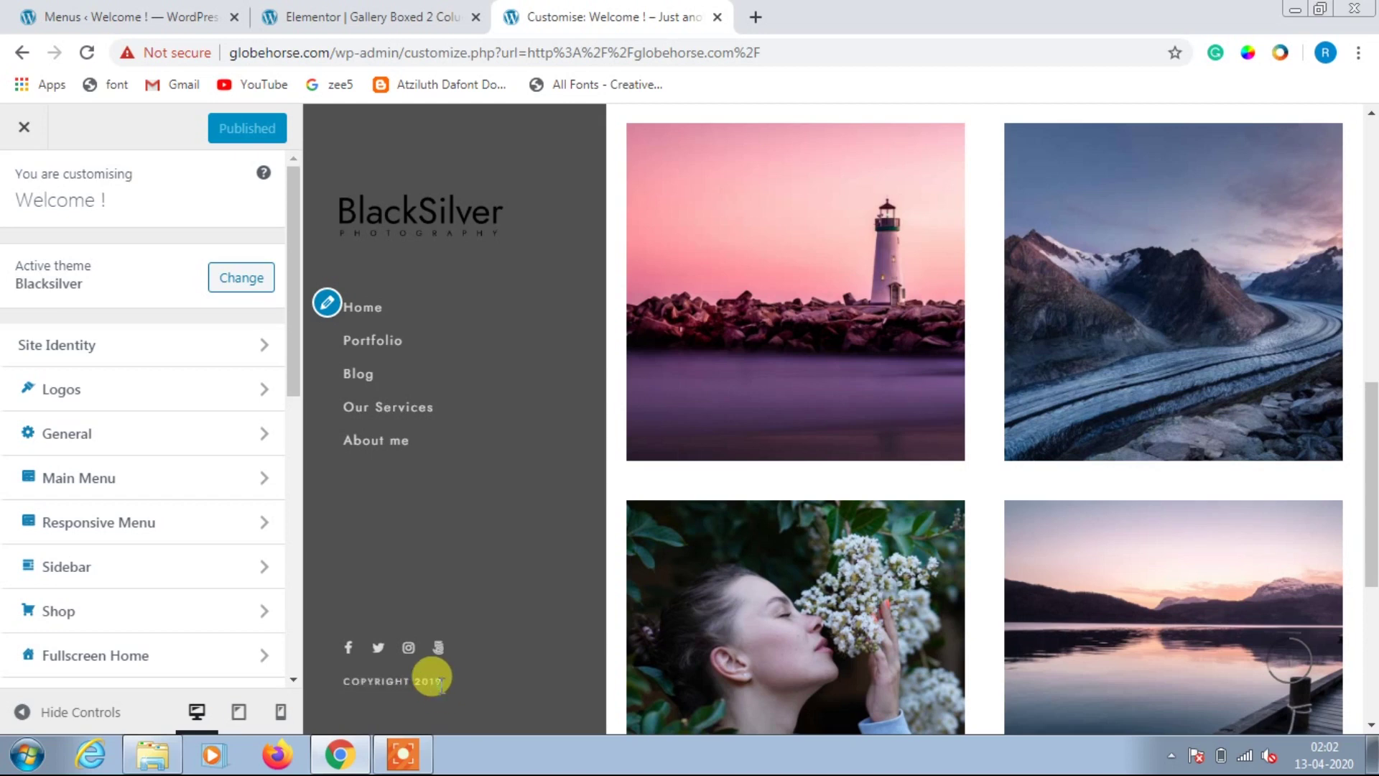
scroll(440, 681, down, 4)
scroll(151, 431, down, 7)
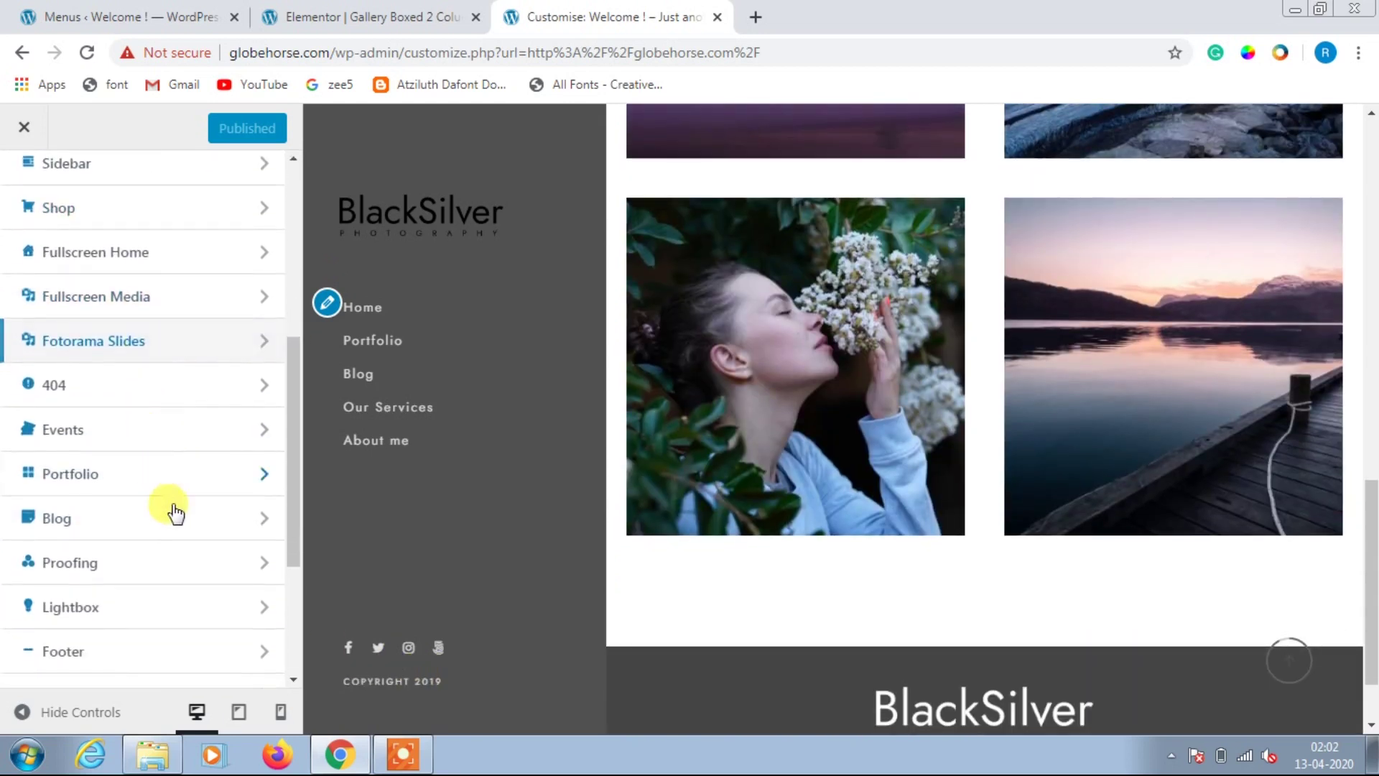
click(175, 554)
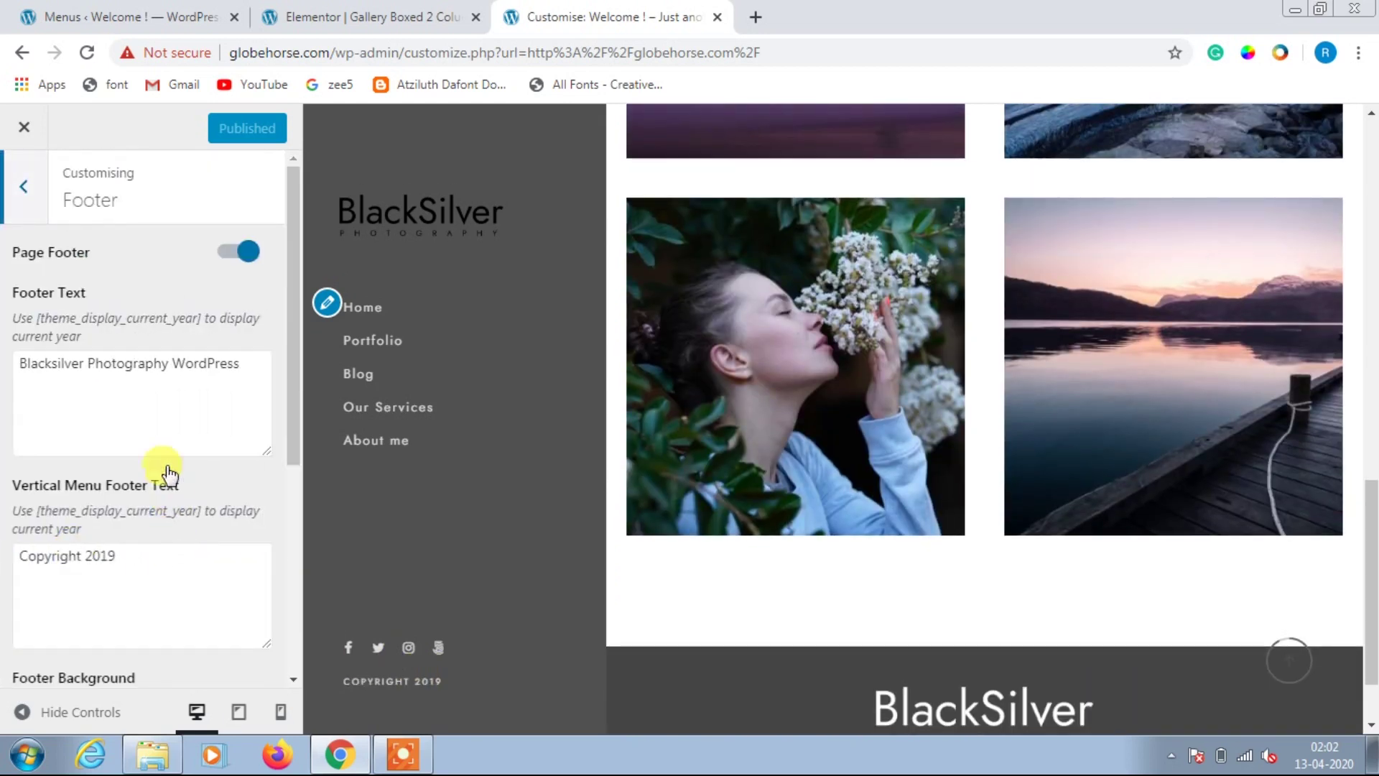
scroll(158, 495, down, 1)
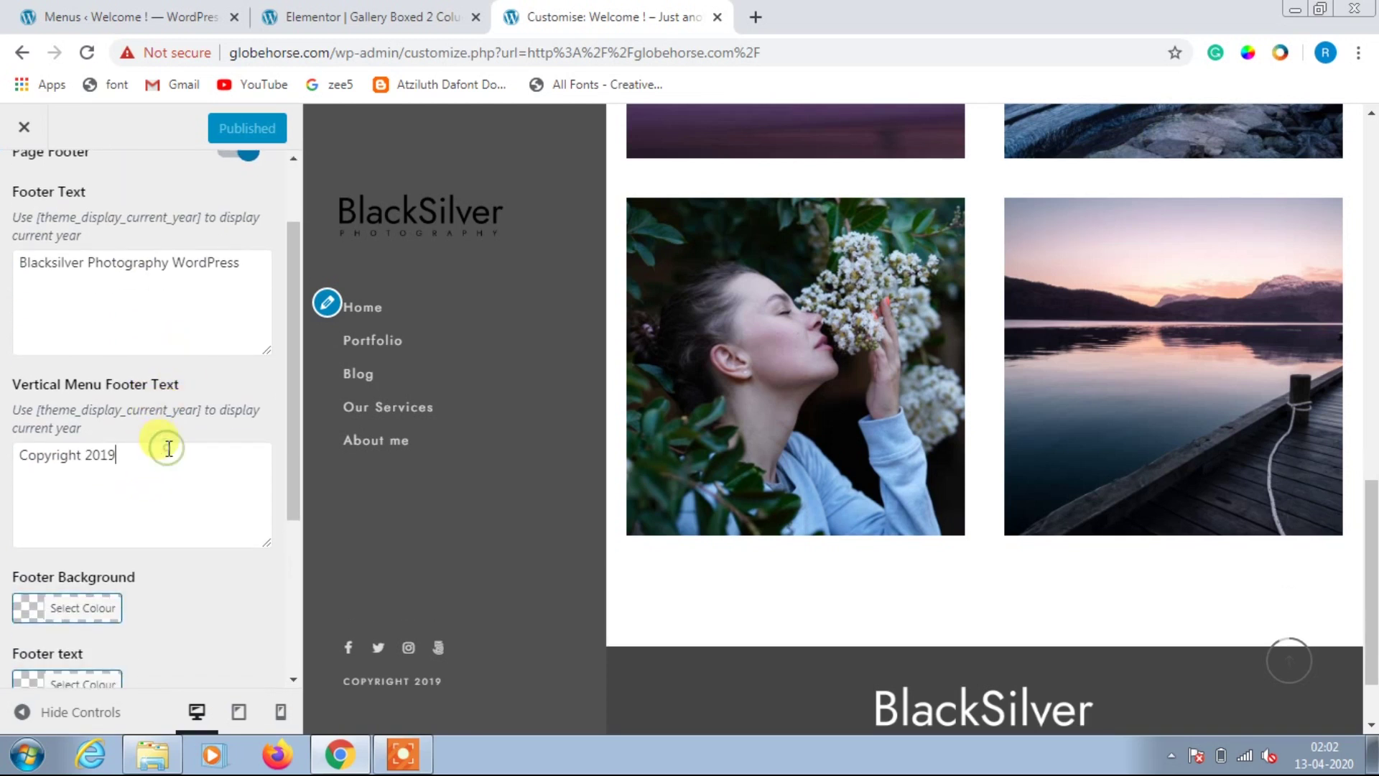
key(ctrl+a)
key(ctrl+s)
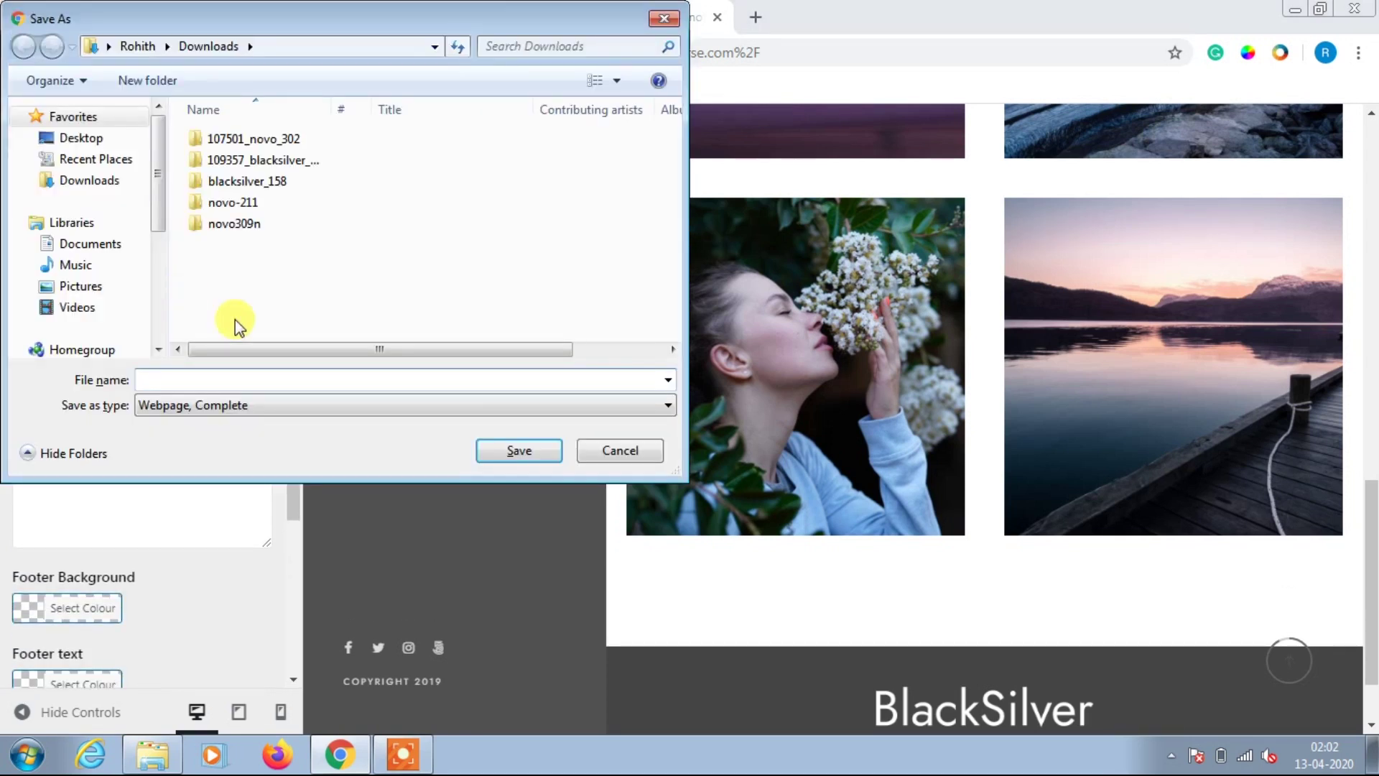
click(619, 451)
key(BackSpace)
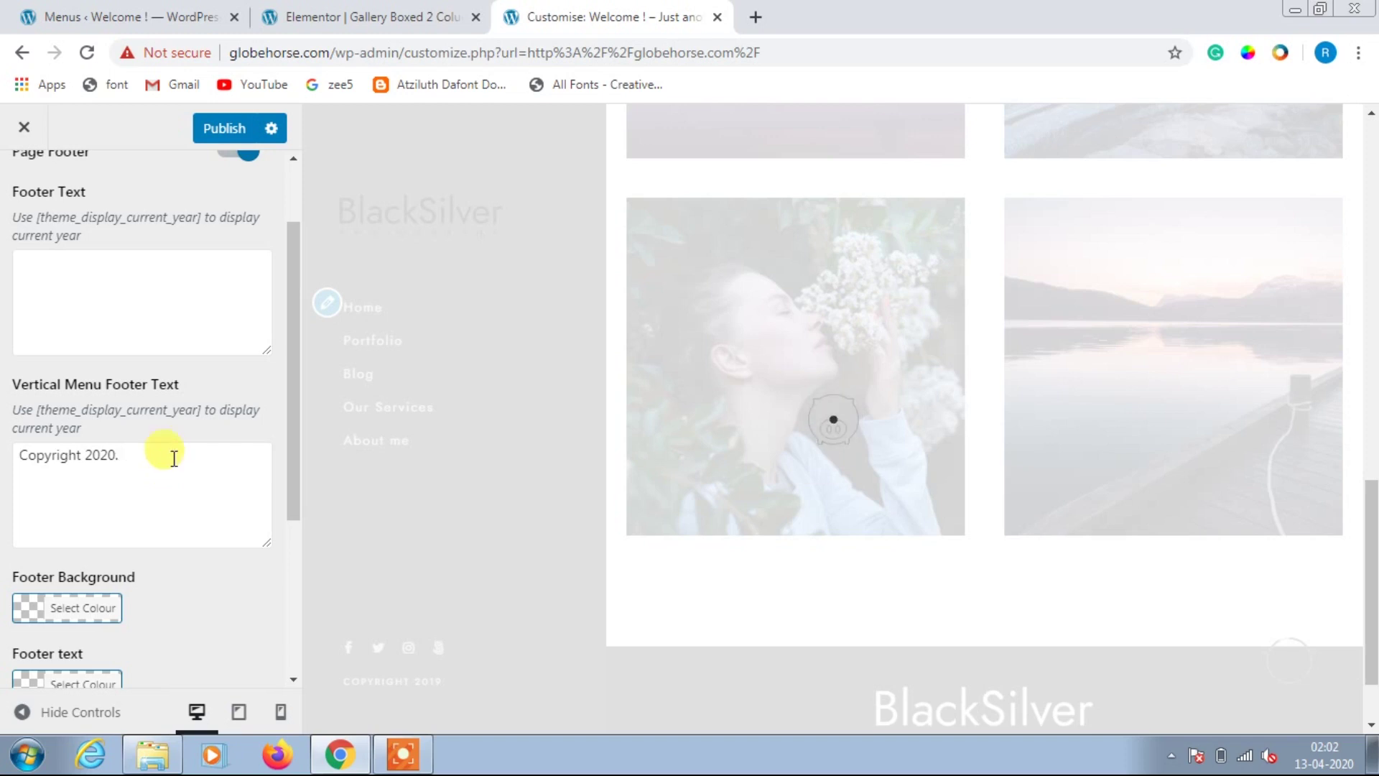
Step: Set the Vertical Menu Footer Text to "Copyright 2020 | All rights reserved," and publish the change
key(BackSpace)
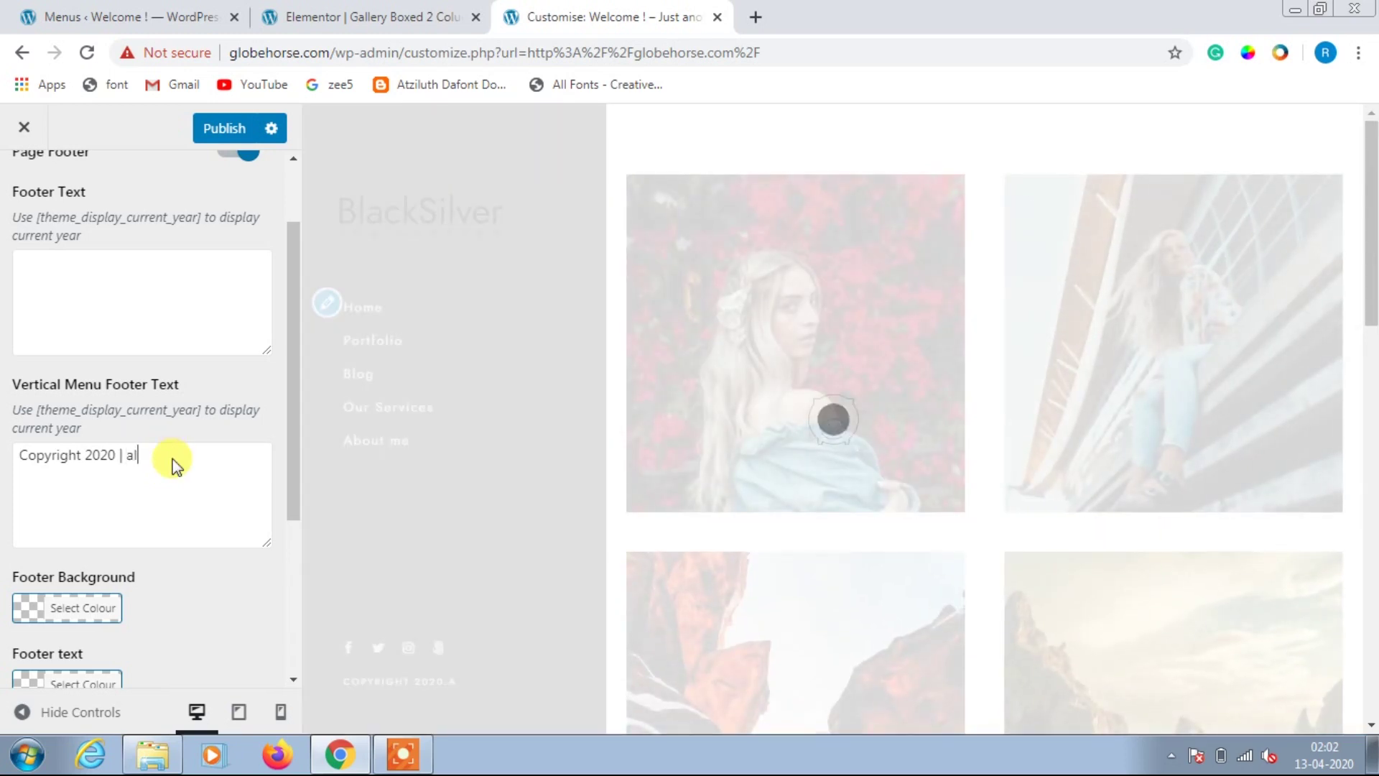
text(| All rights reserved..)
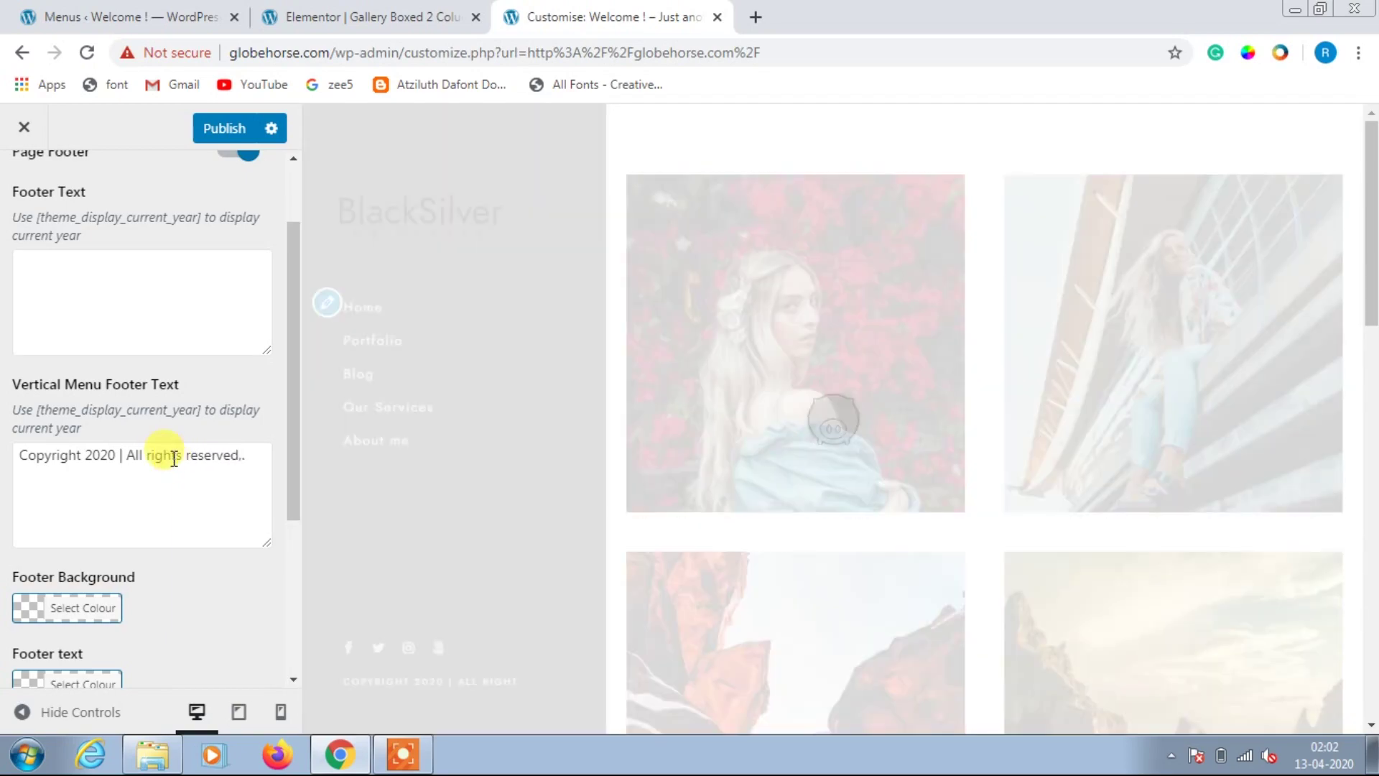
key(BackSpace)
key(BackSpace)
text(,)
click(223, 128)
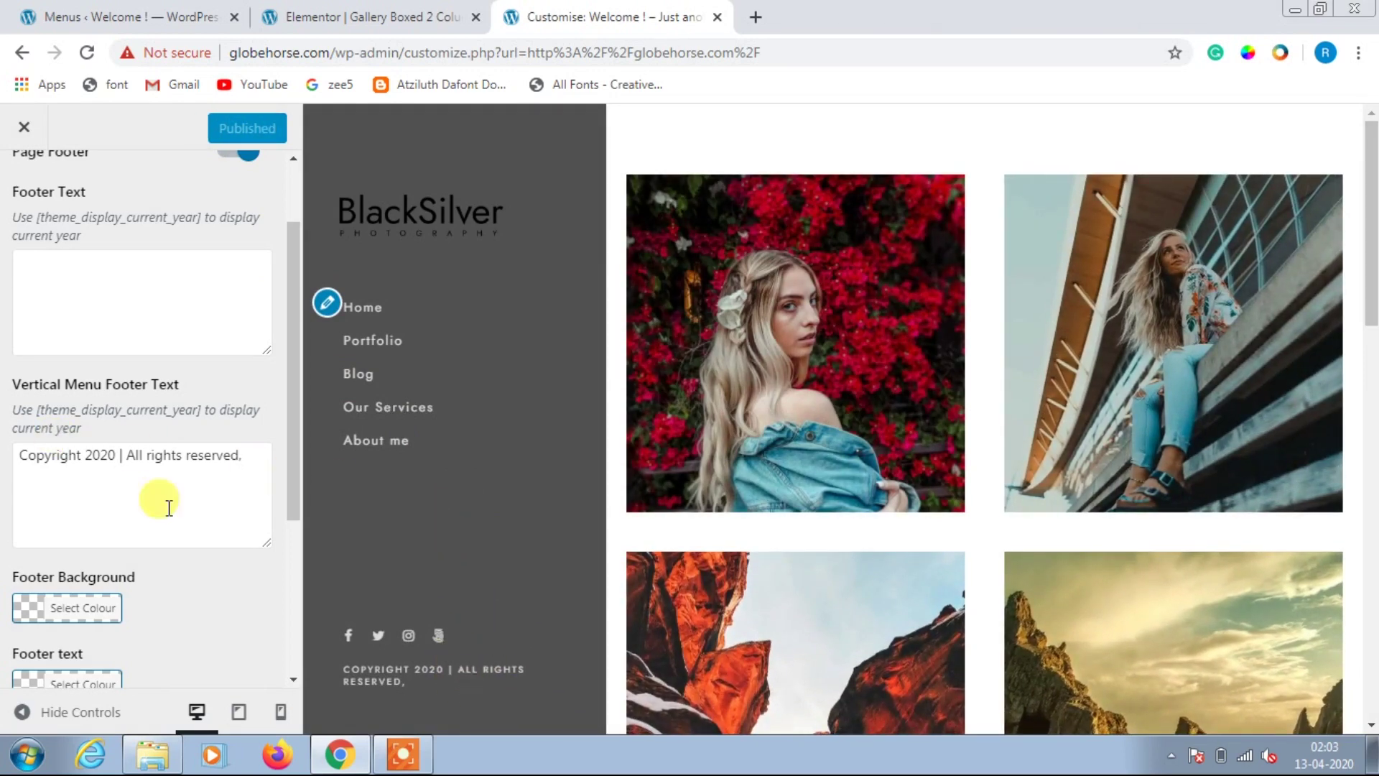
scroll(22, 431, up, 2)
click(24, 188)
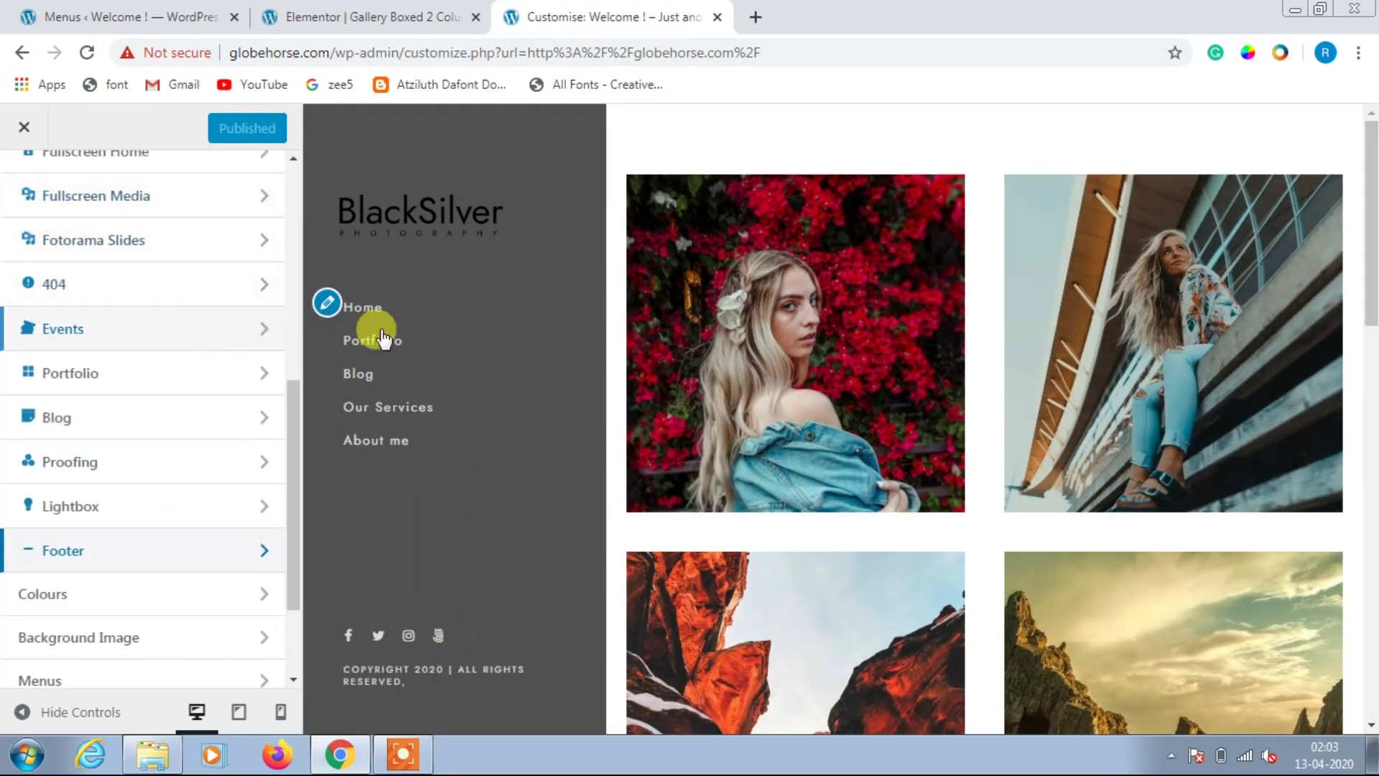
Step: Examine the page footer in the preview and check the Footer settings for its copyright text and colour options
scroll(639, 649, down, 15)
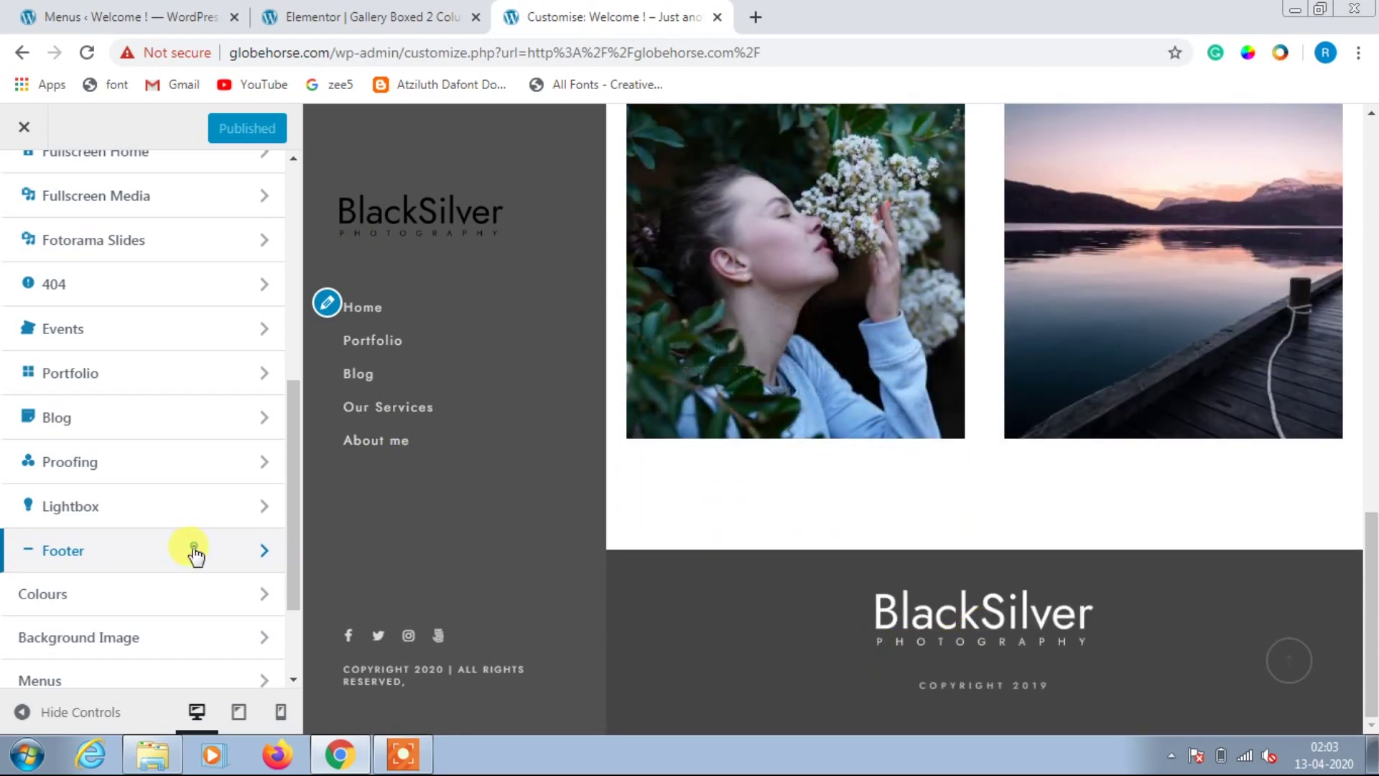
click(195, 553)
scroll(208, 521, down, 5)
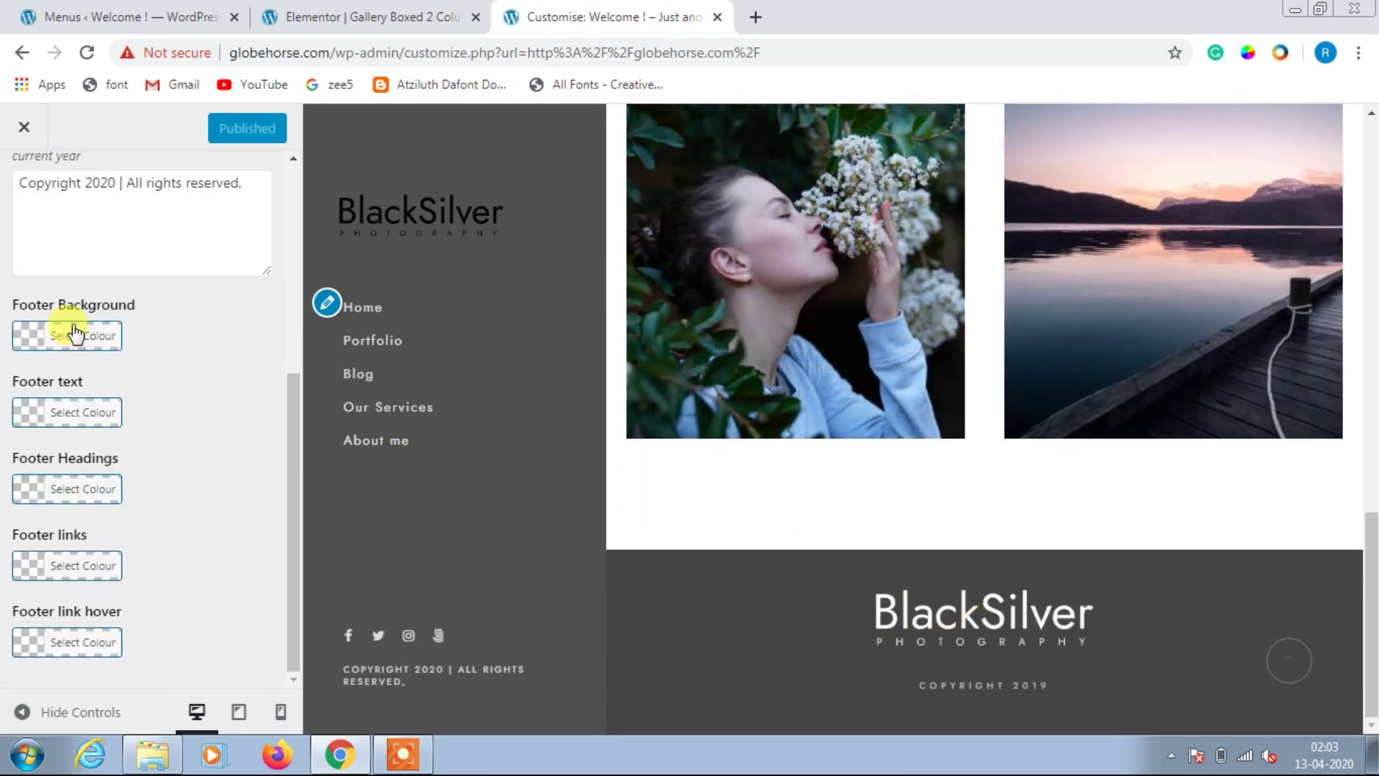
scroll(75, 332, up, 5)
click(25, 189)
scroll(191, 529, down, 2)
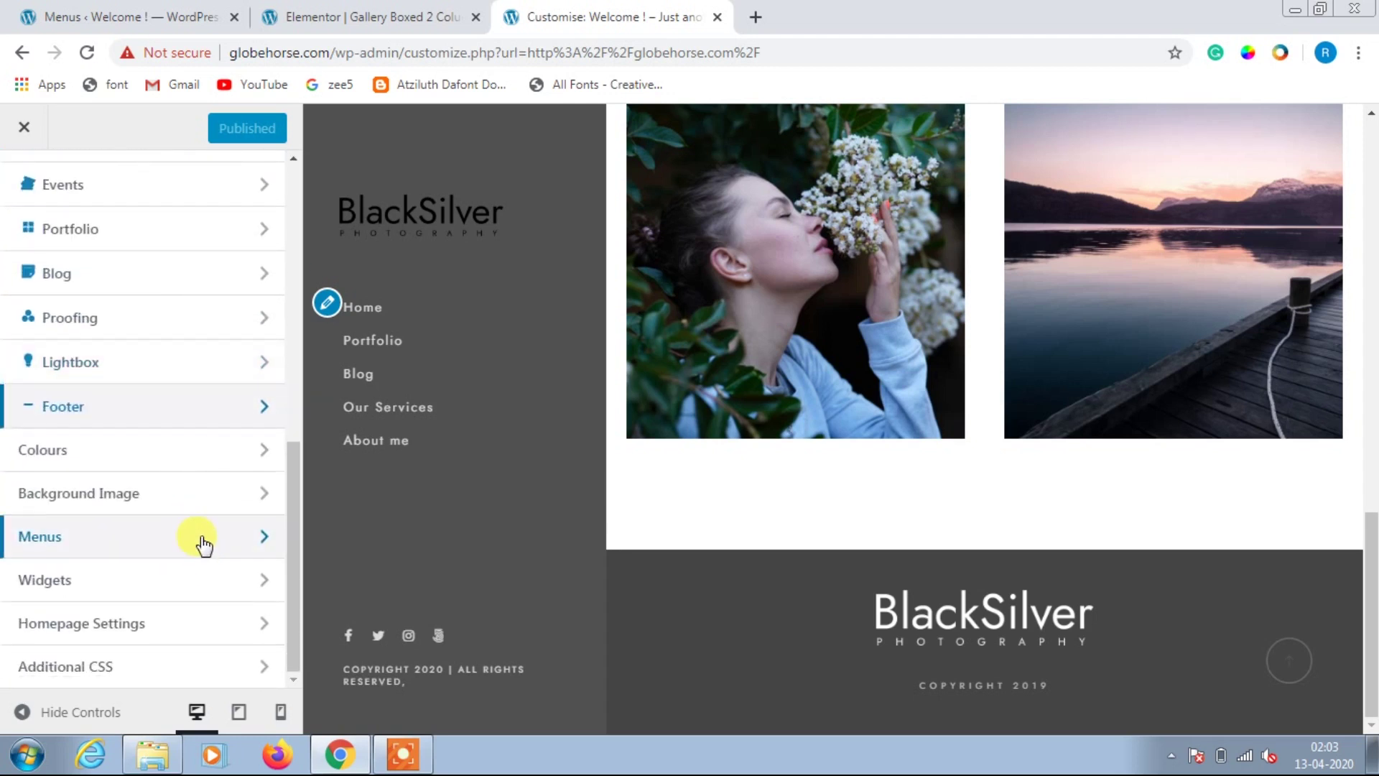
scroll(163, 390, up, 8)
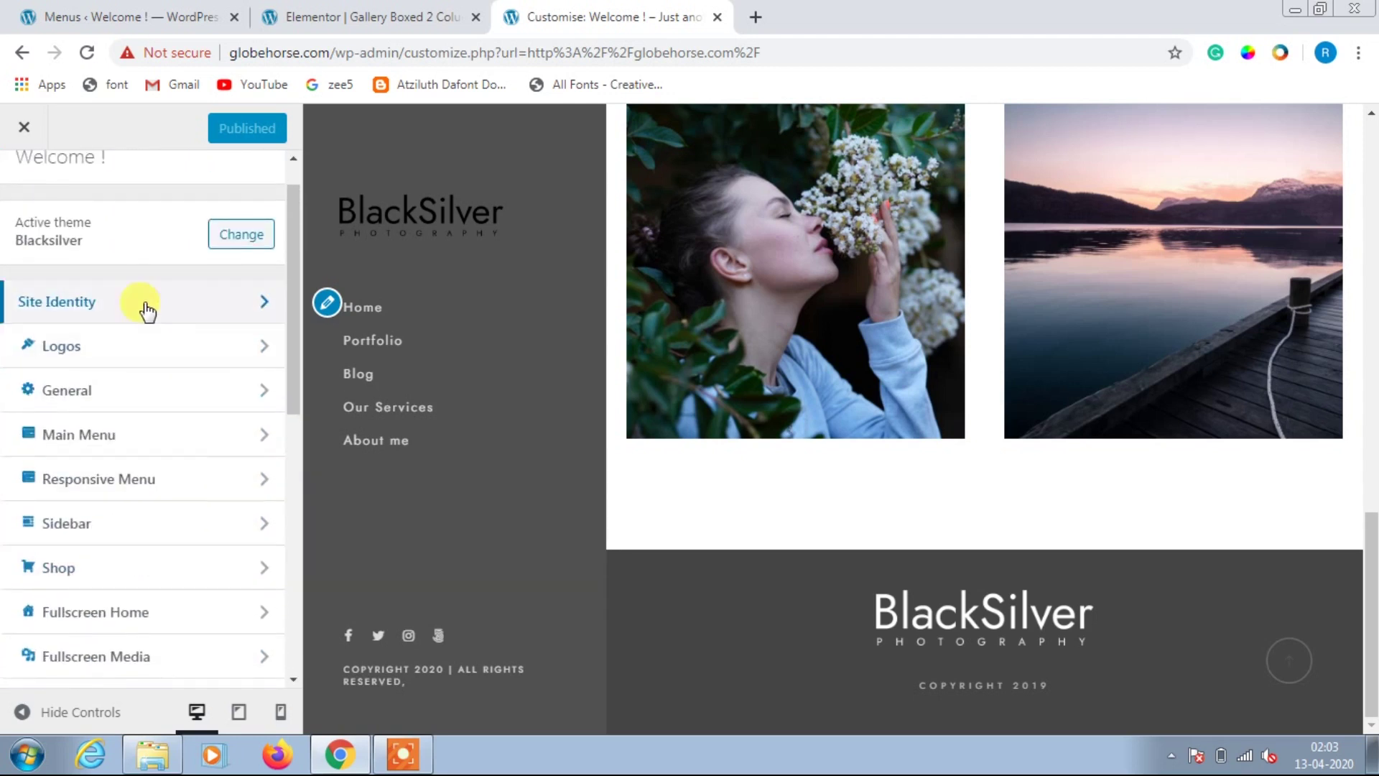
Step: Check the Footer Logo and Sidebar settings and the remaining customiser sections for options affecting the page footer
click(136, 353)
click(167, 392)
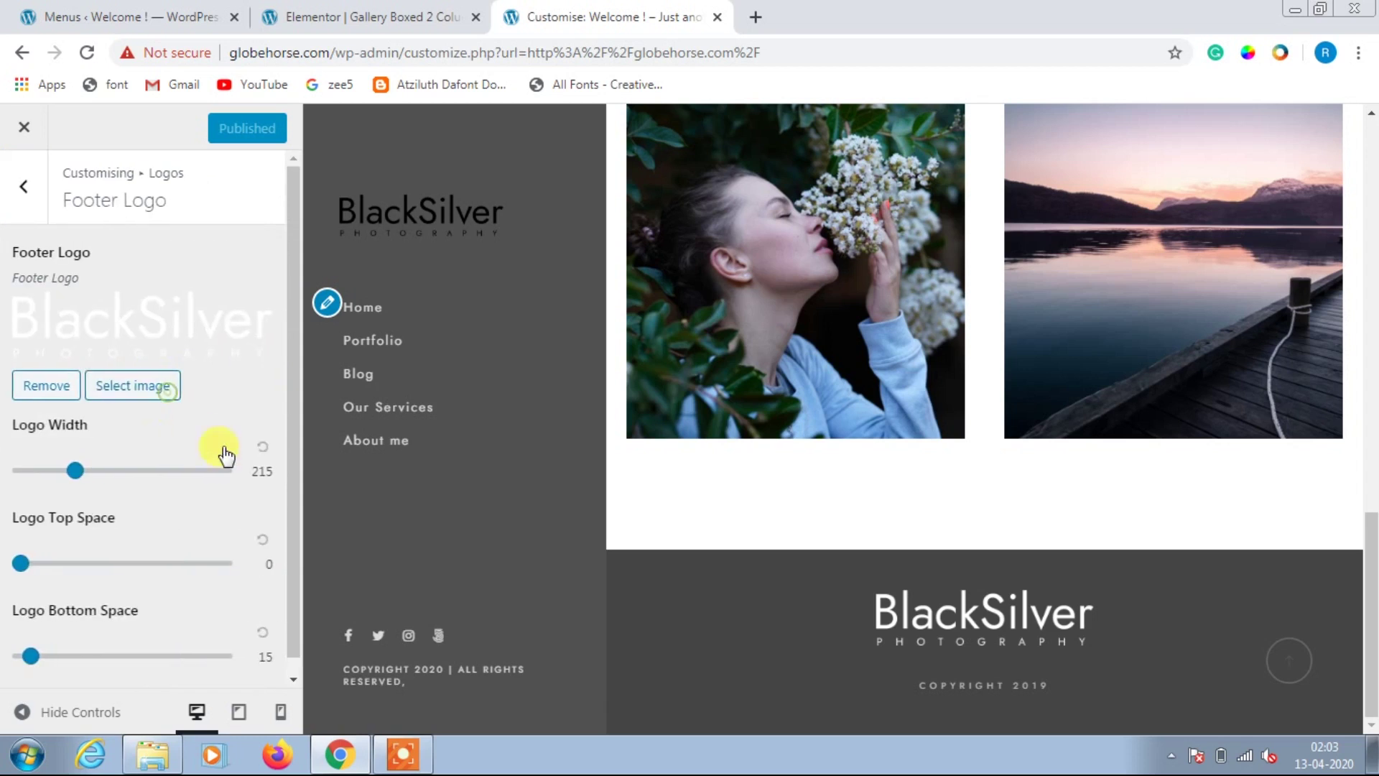
click(17, 210)
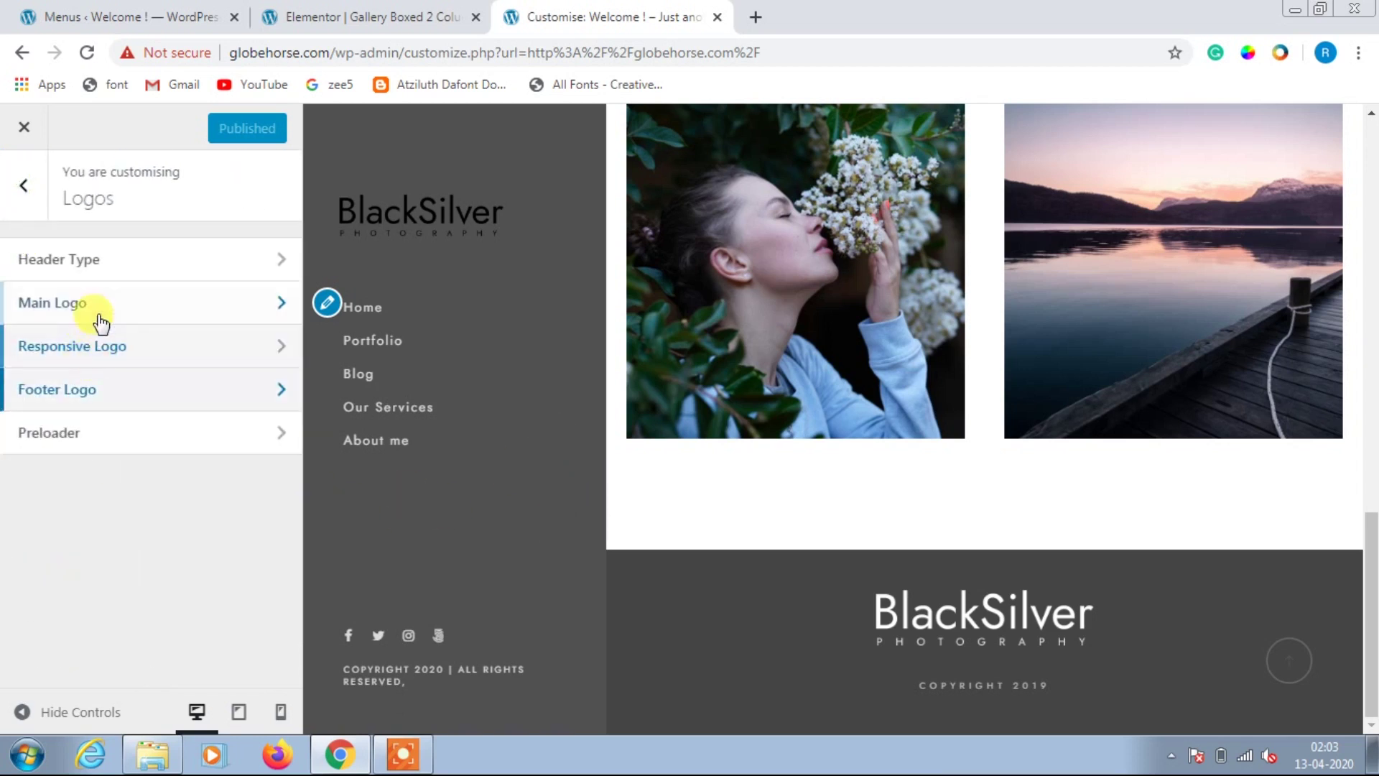
click(12, 210)
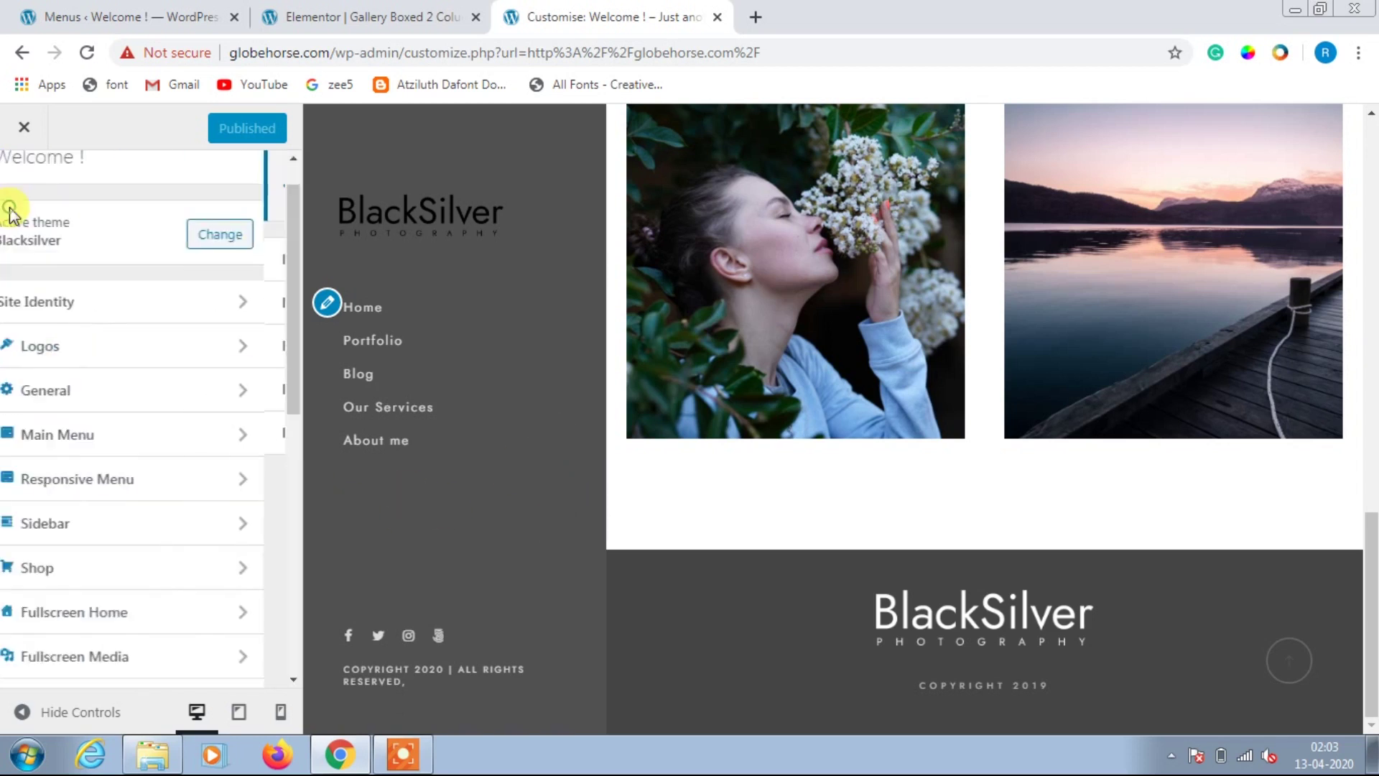
click(184, 528)
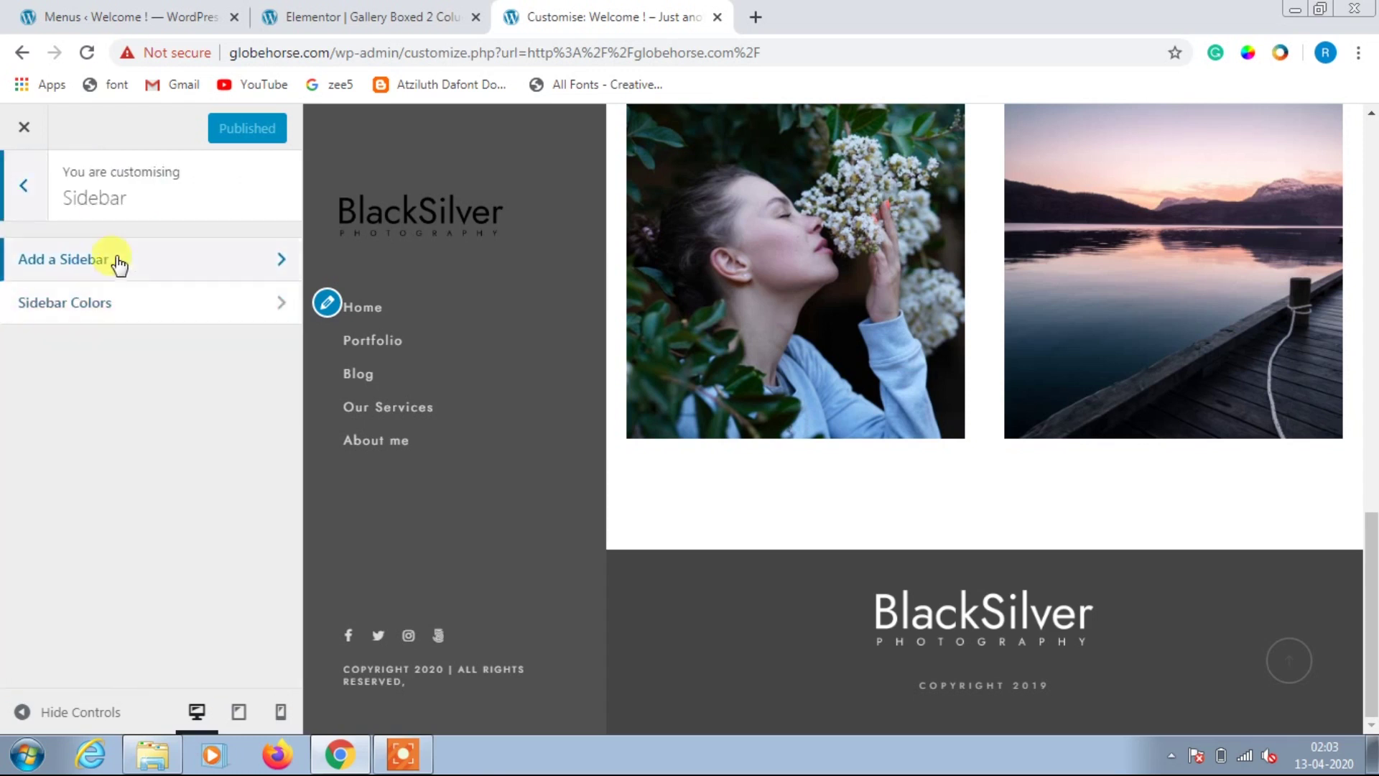
click(15, 208)
scroll(180, 545, down, 2)
scroll(165, 581, down, 5)
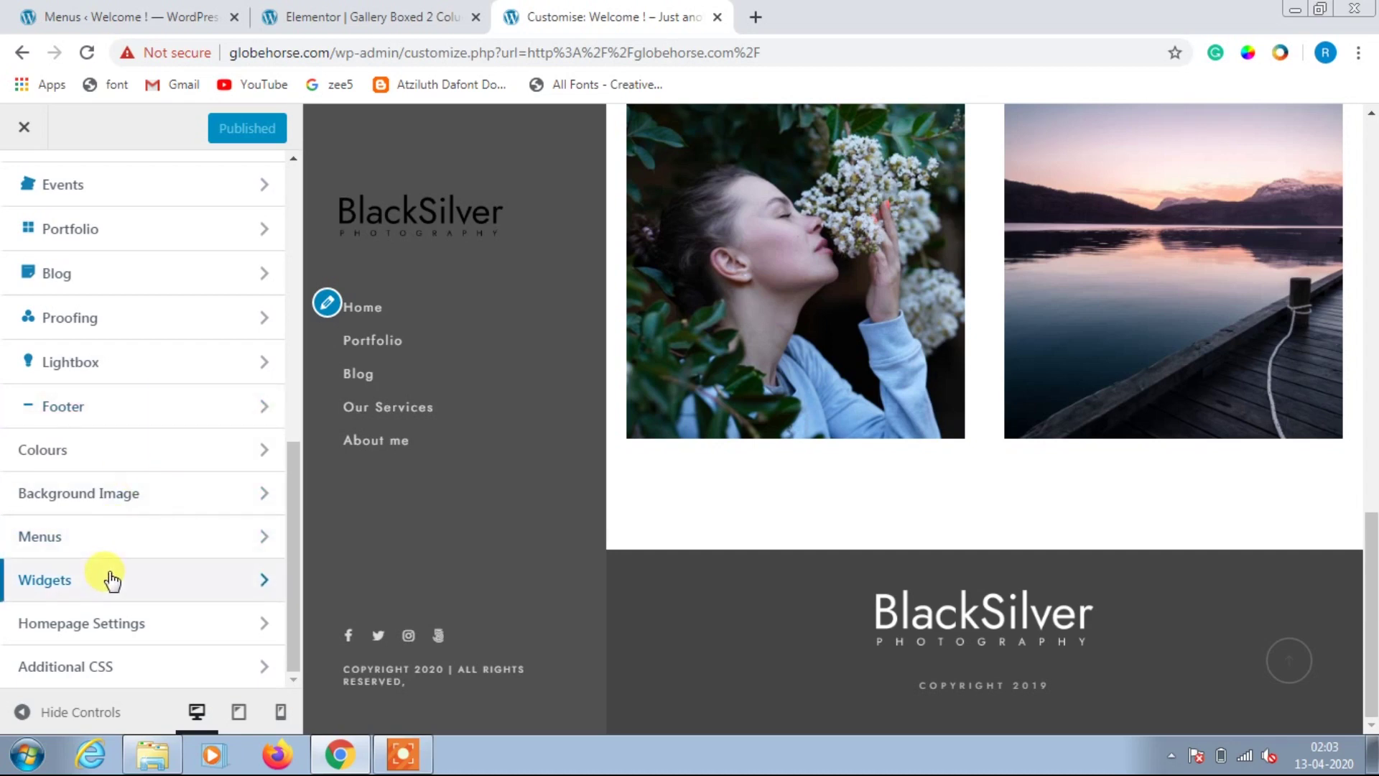
Step: Leave the customiser and look through the gallery on the live homepage
scroll(410, 225, up, 15)
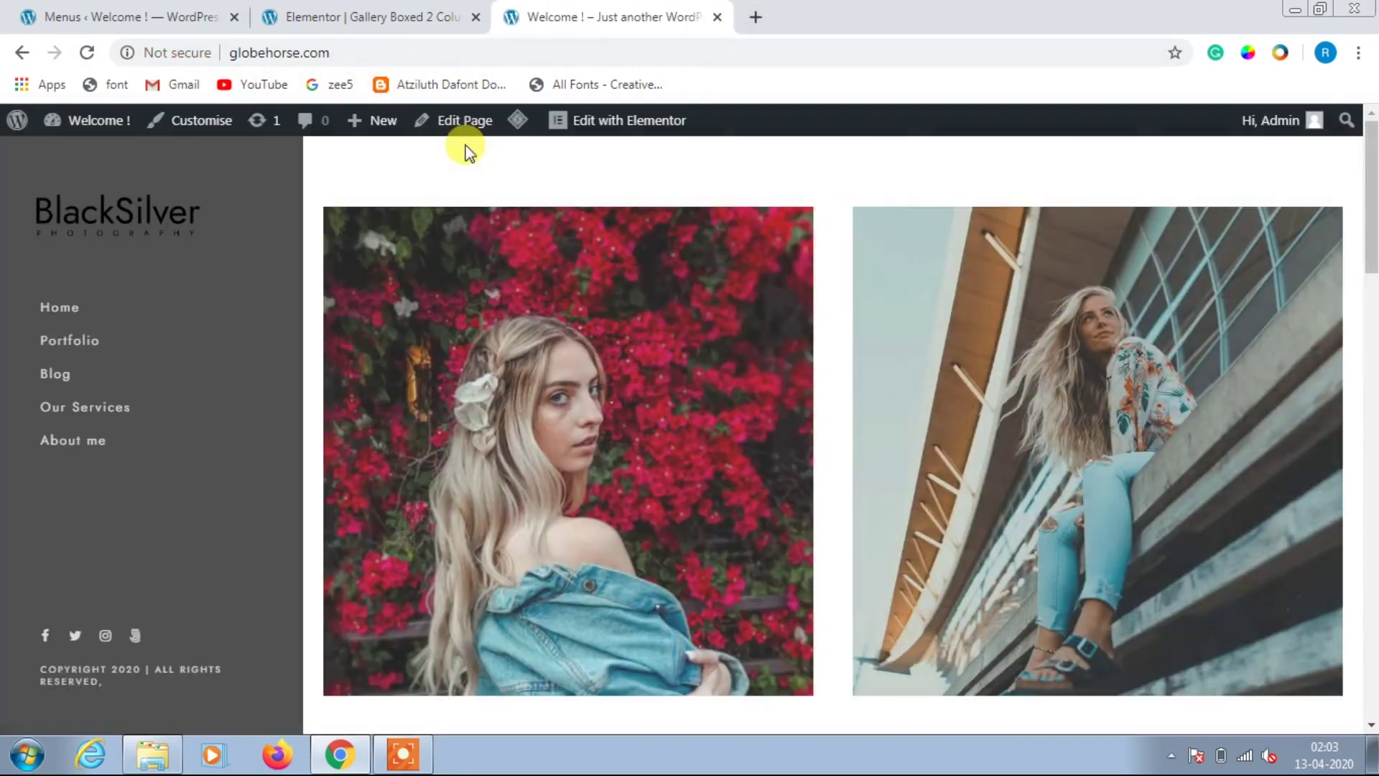
scroll(689, 348, down, 10)
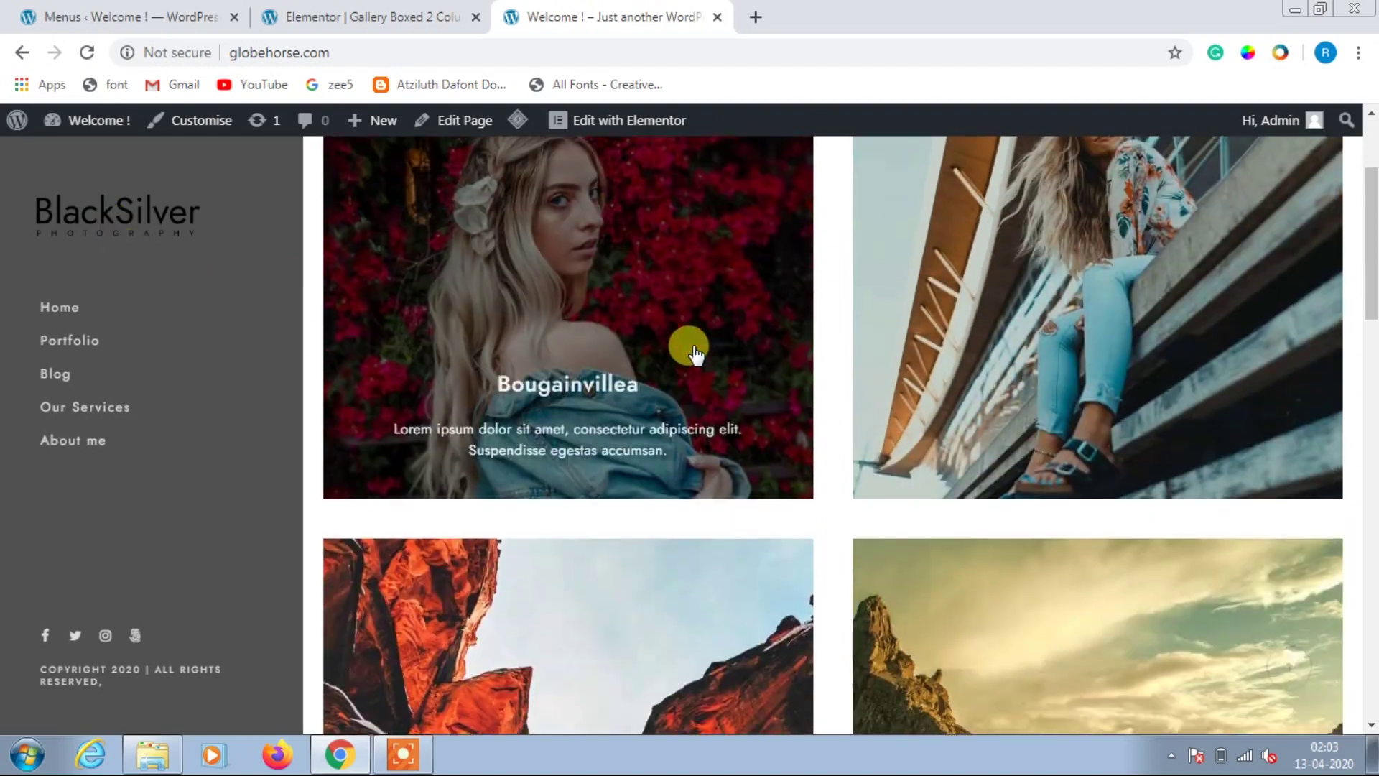
scroll(1039, 309, down, 6)
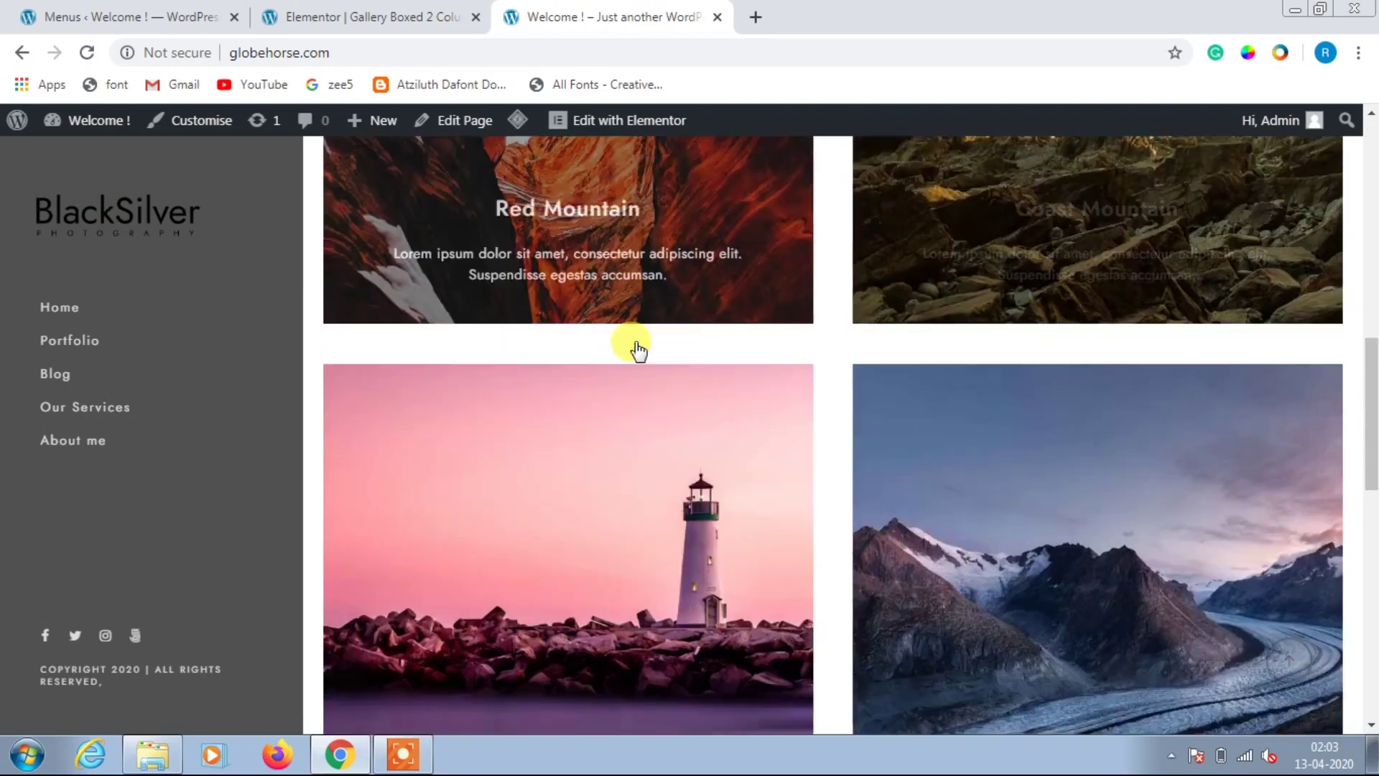
scroll(668, 359, down, 6)
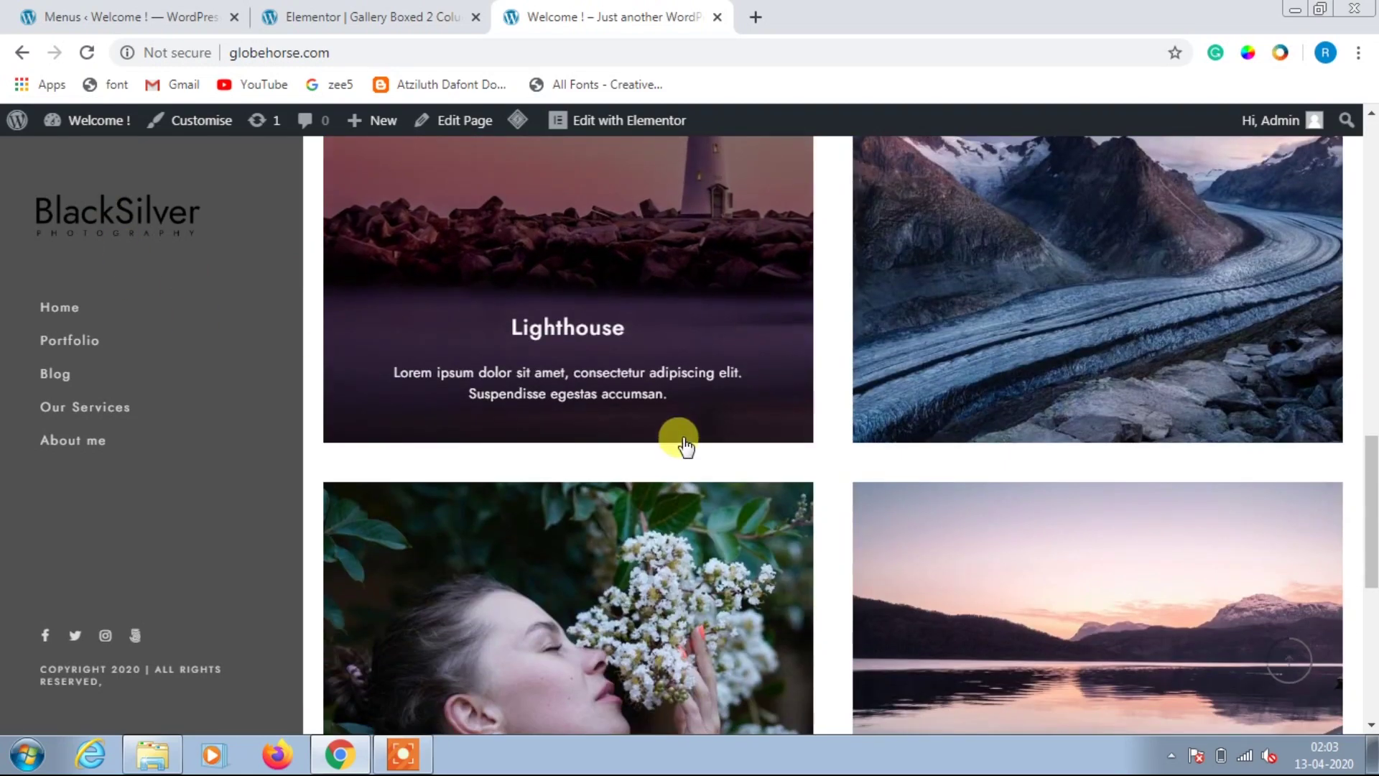
click(370, 16)
drag(129, 17, 366, 17)
click(603, 16)
scroll(1037, 305, up, 15)
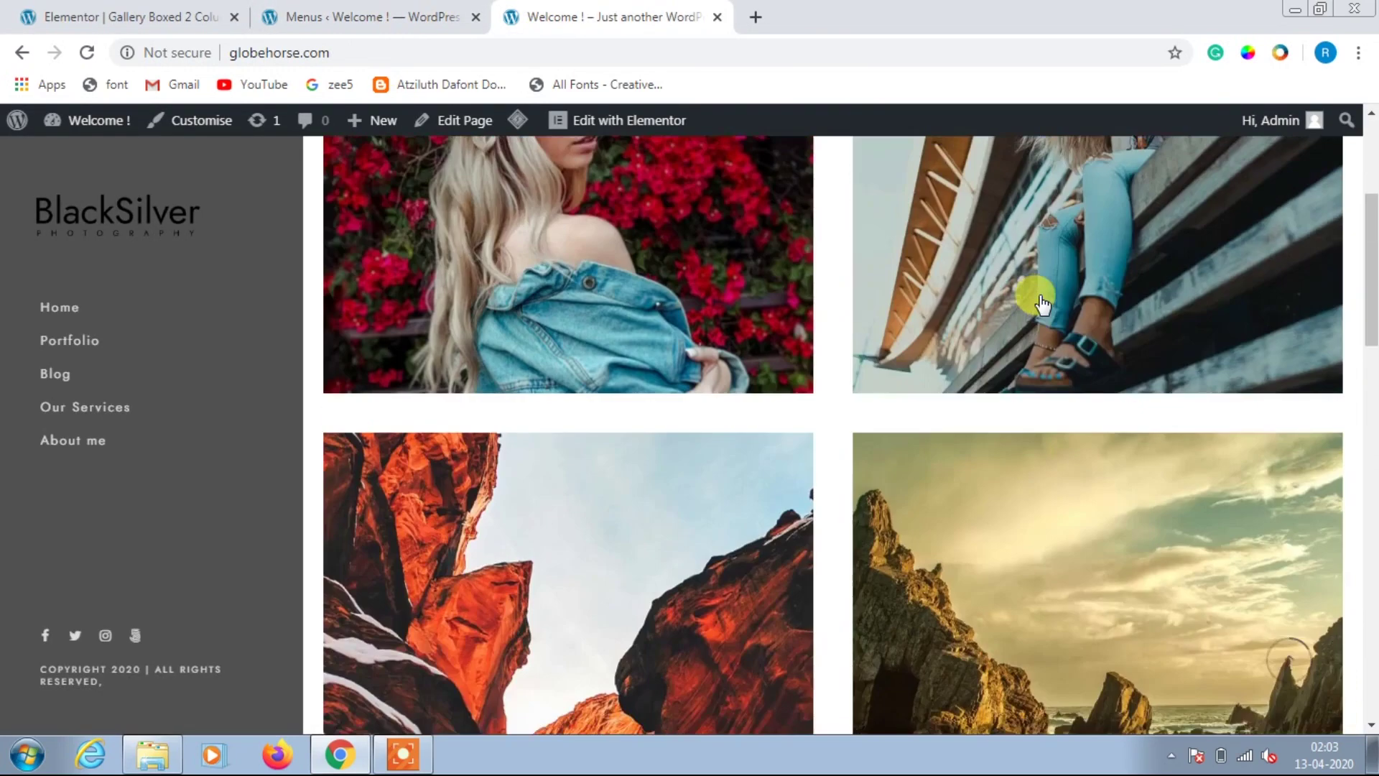
Step: In the WordPress Reading settings, set the static homepage to Gallery Boxed 3 Column and save the changes
click(308, 17)
scroll(365, 505, down, 4)
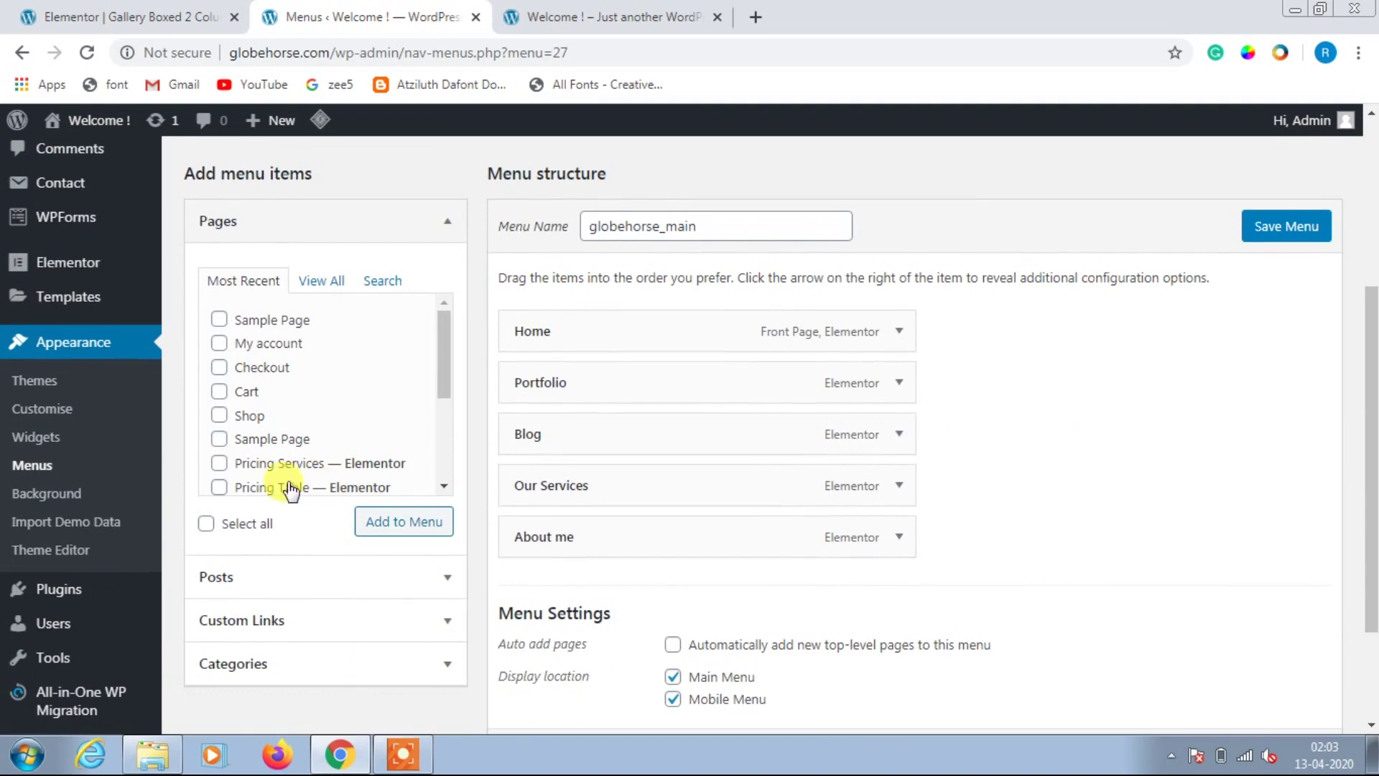
scroll(61, 366, up, 1)
scroll(24, 370, down, 3)
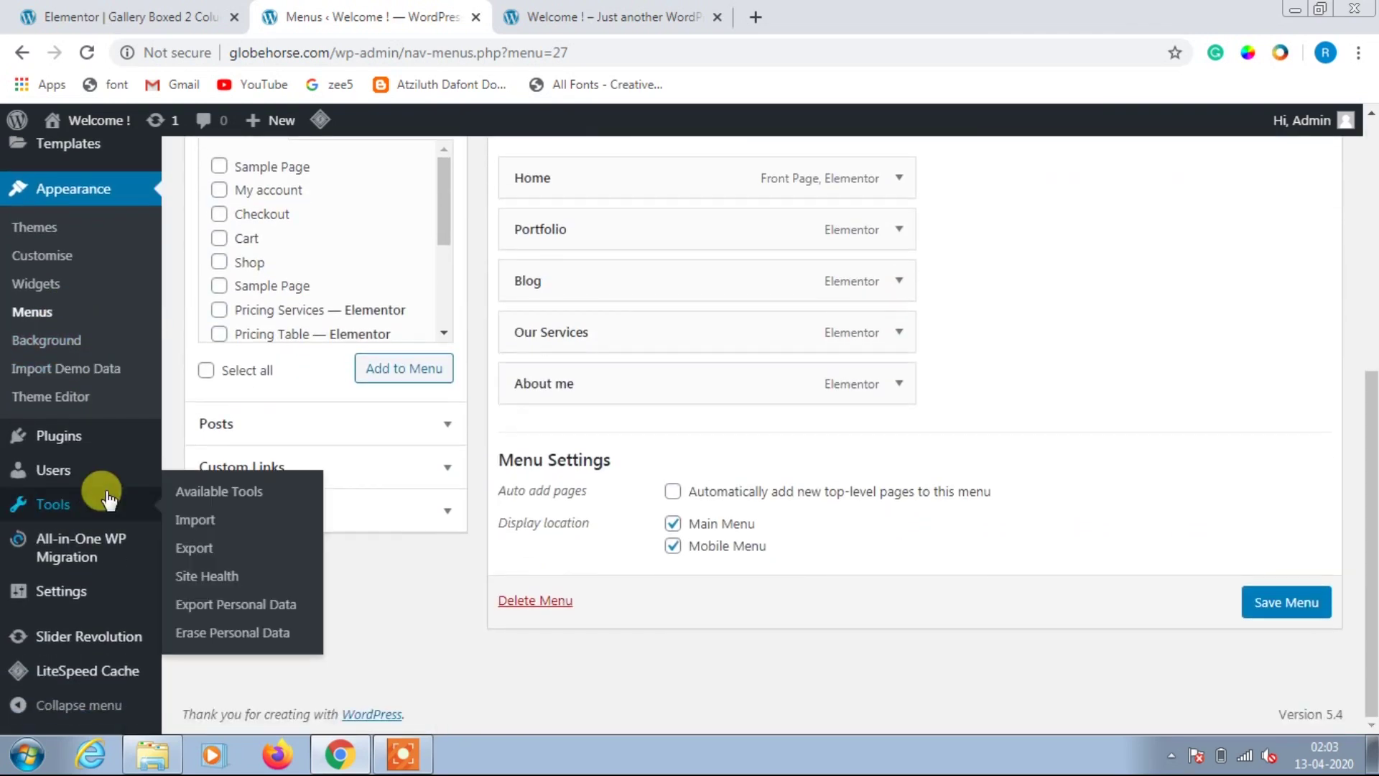
mouse_move(65, 596)
click(242, 442)
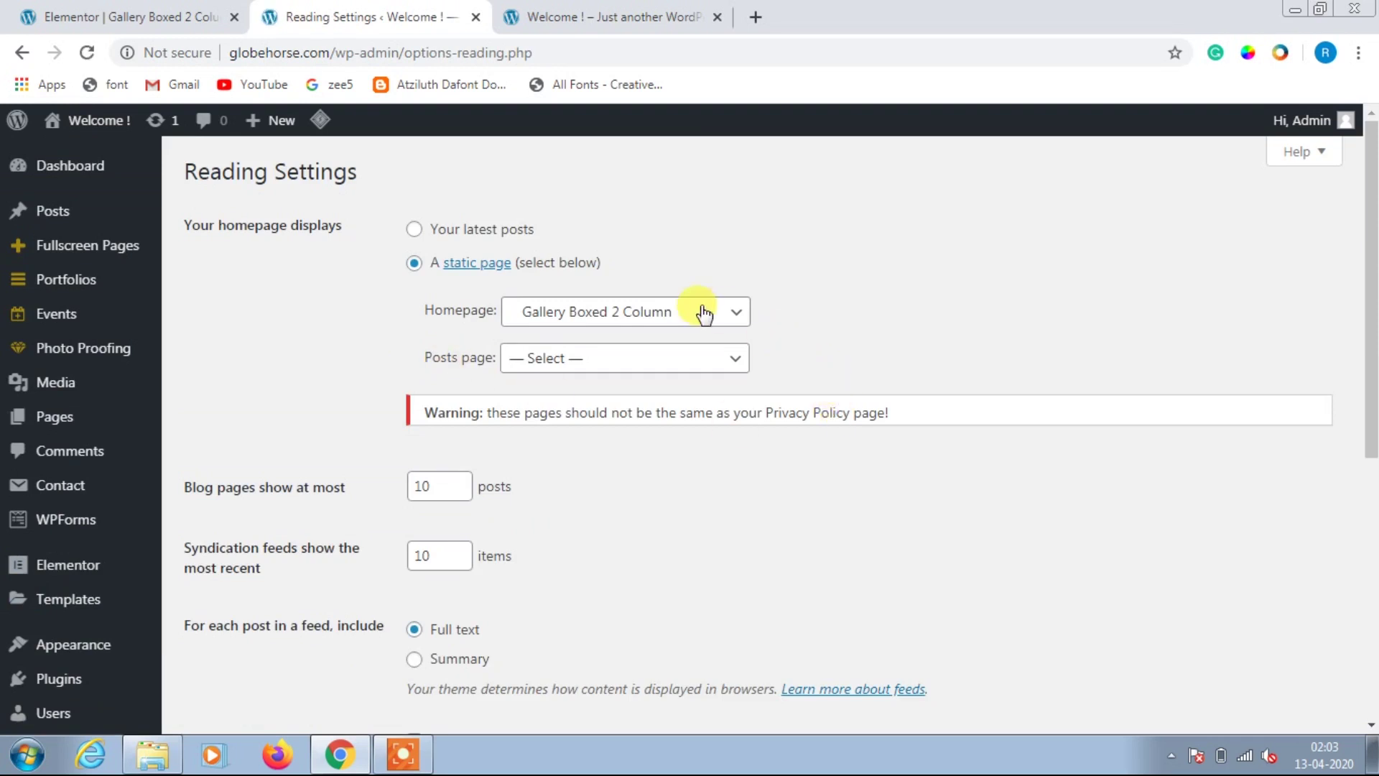
click(704, 313)
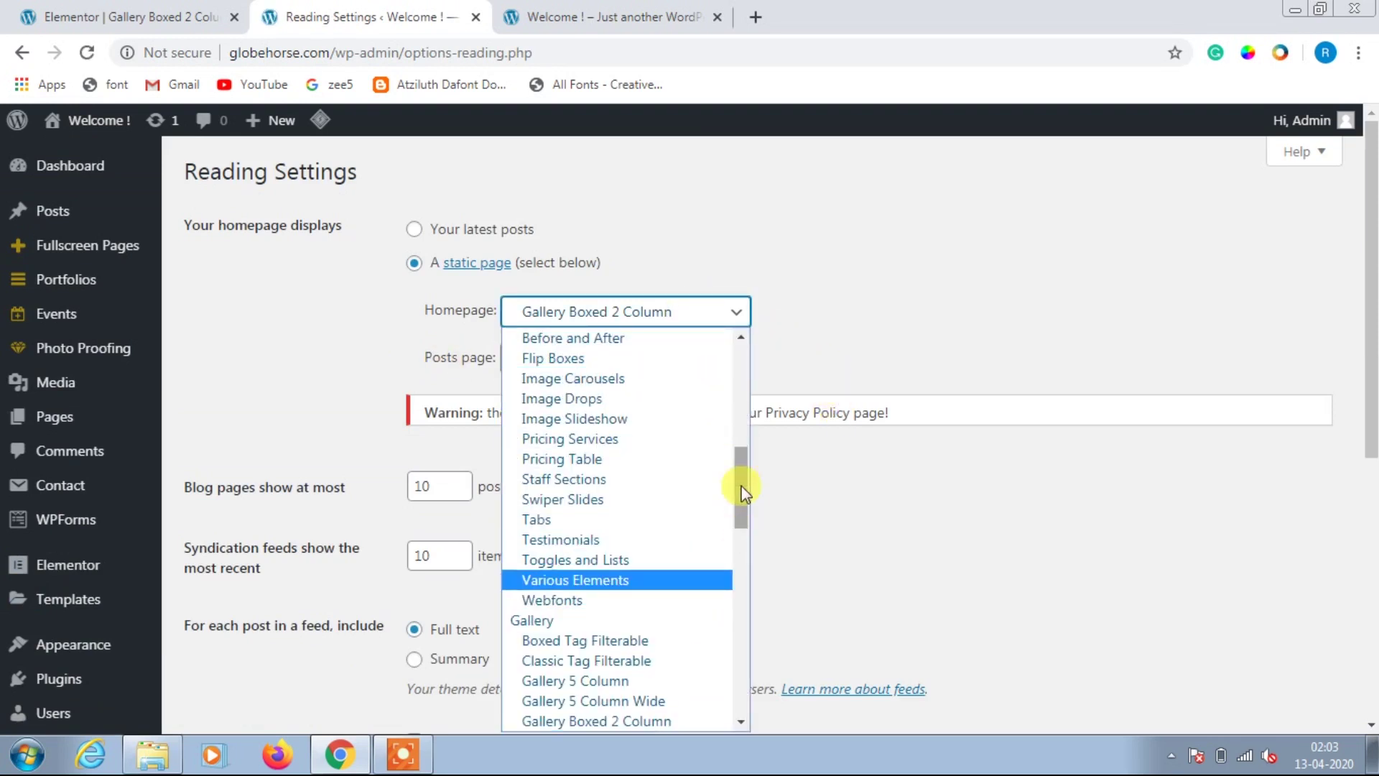
scroll(744, 495, down, 2)
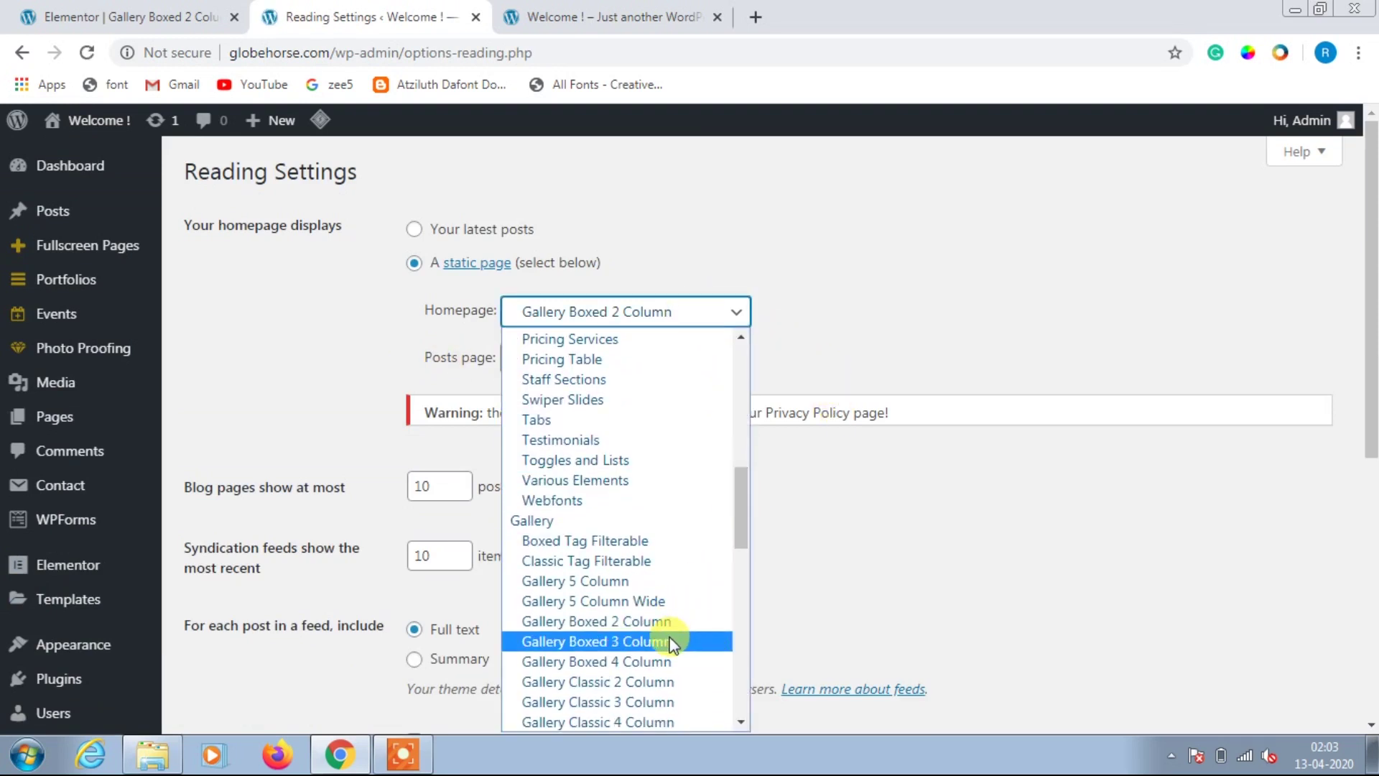
click(673, 641)
scroll(636, 554, down, 3)
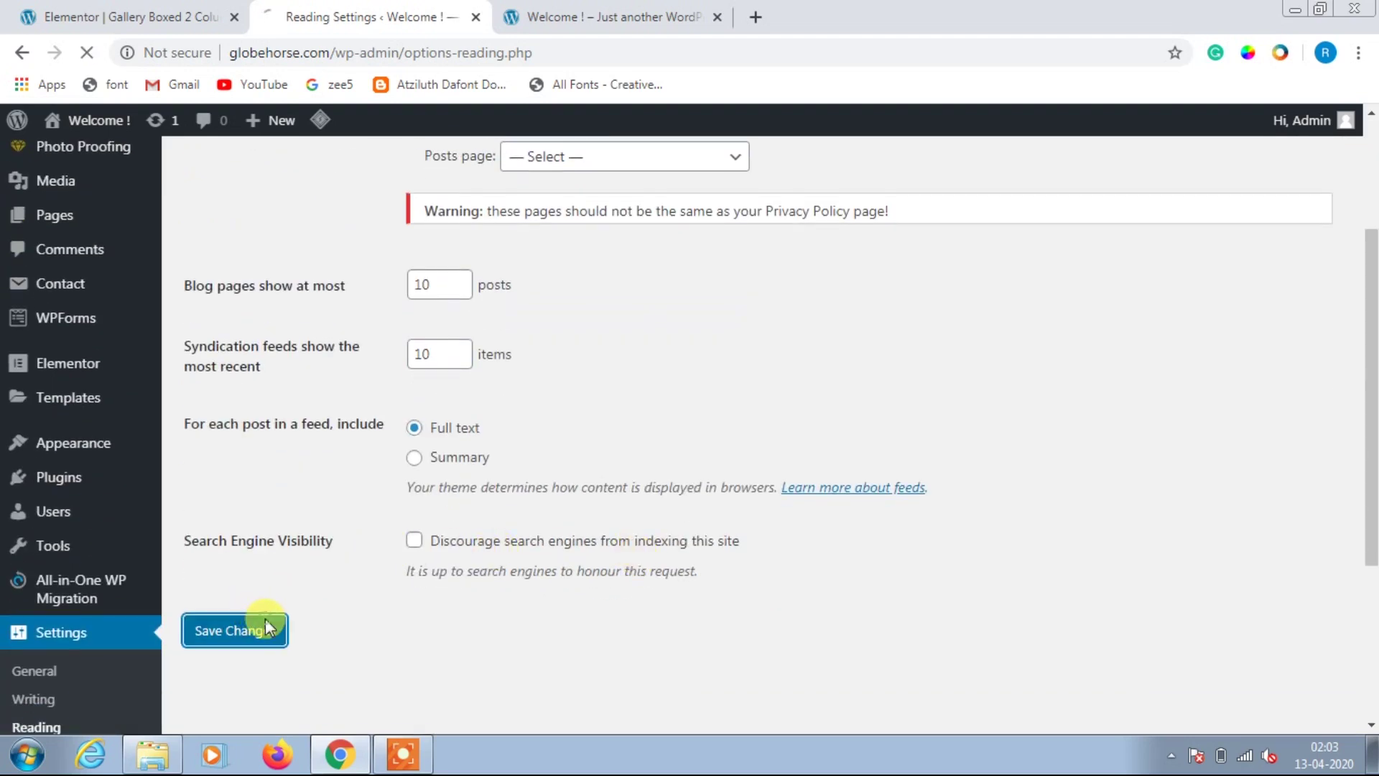
Step: Look through the three-column gallery on the live homepage and view the Bougainvillea photo enlarged
click(525, 16)
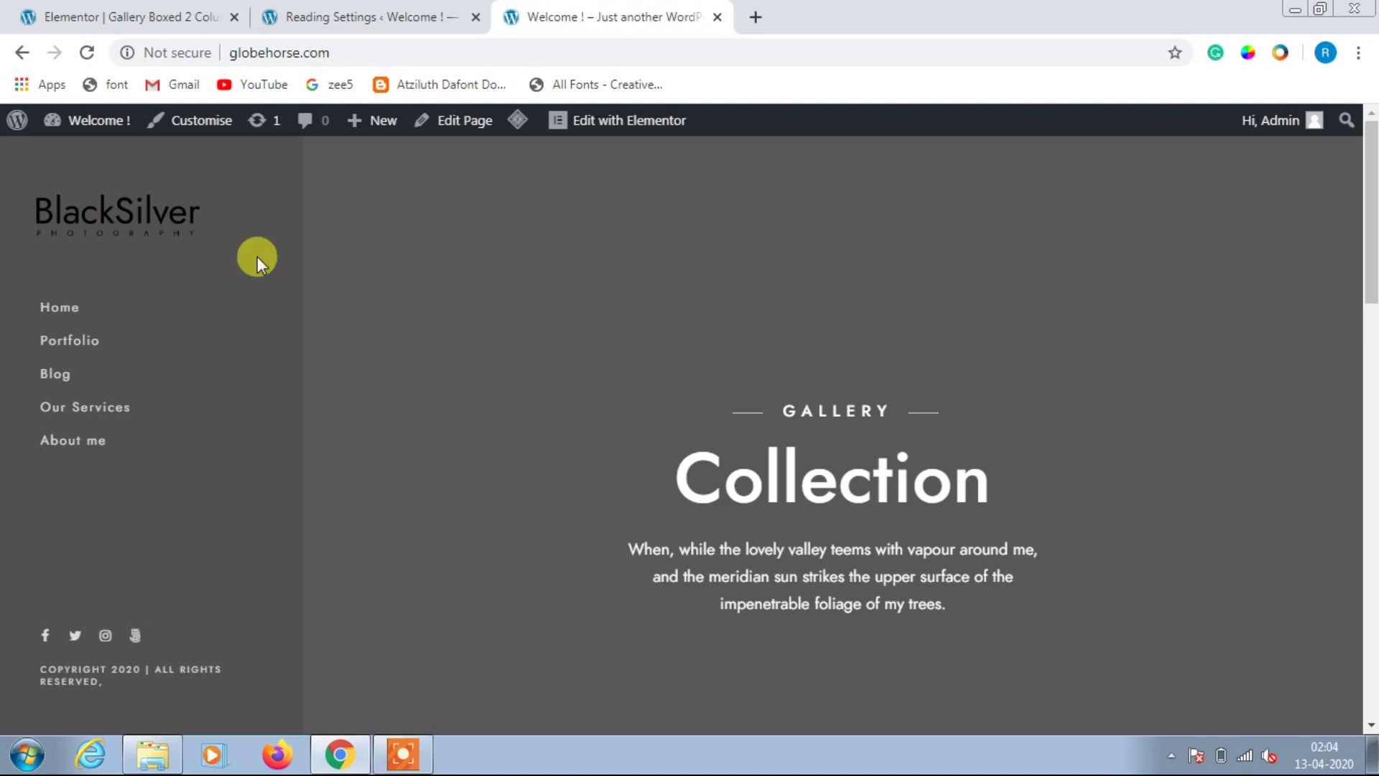
scroll(729, 360, down, 8)
scroll(730, 362, down, 5)
scroll(730, 367, up, 5)
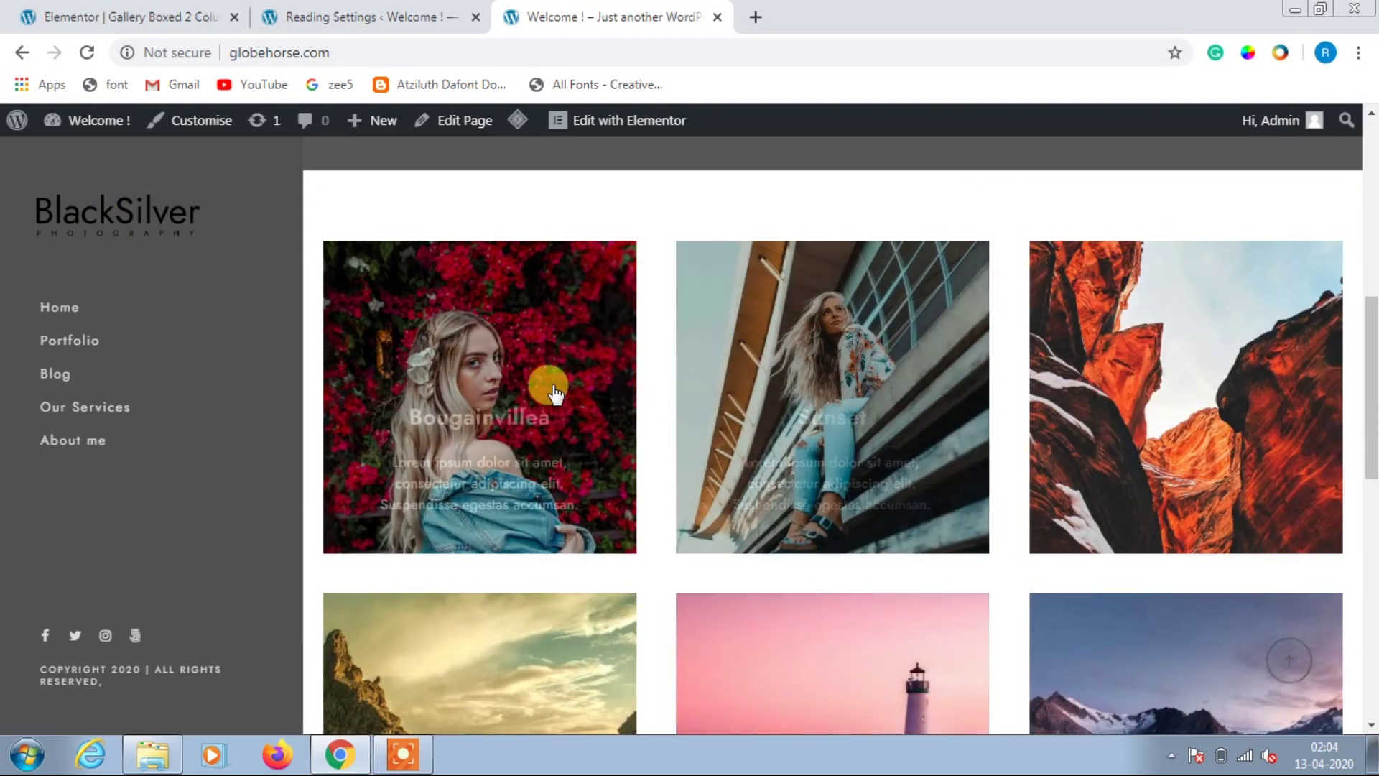
click(555, 391)
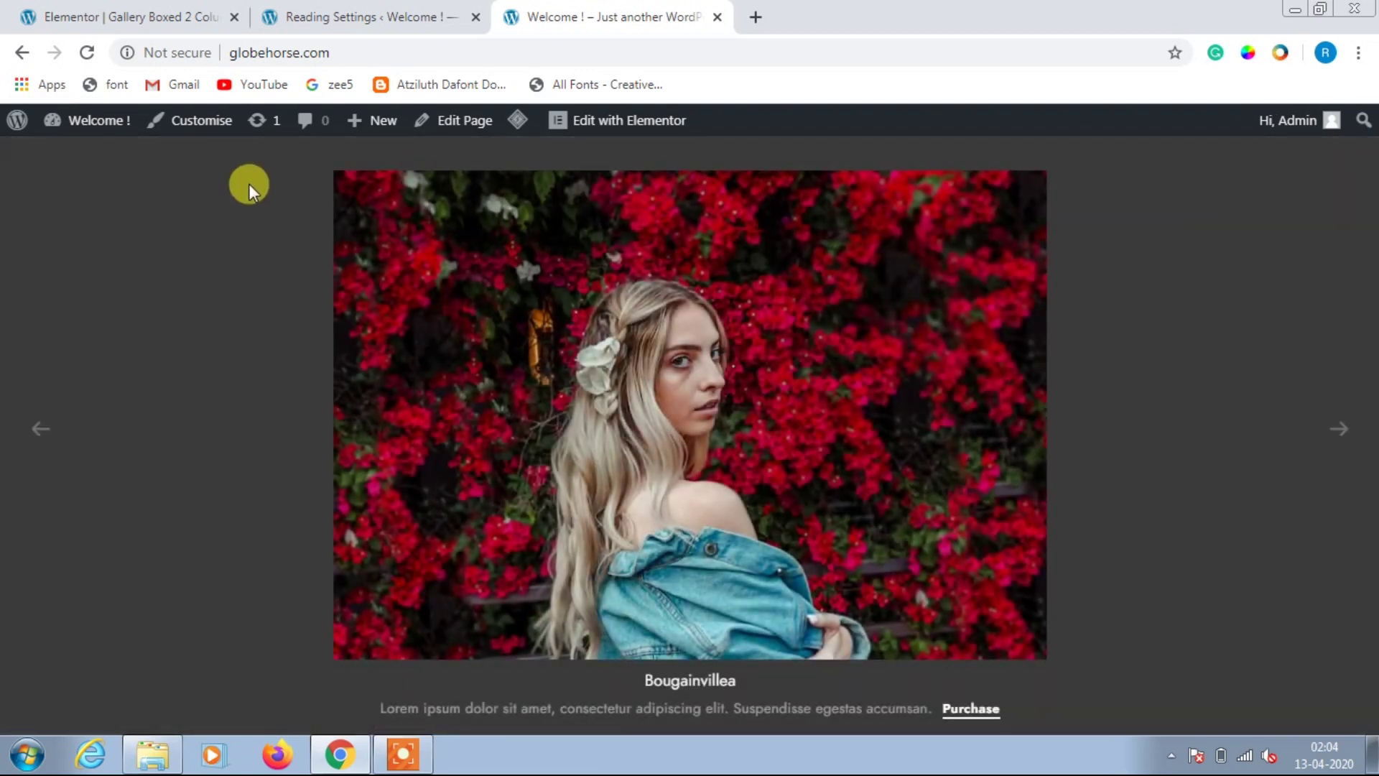
click(248, 183)
scroll(539, 339, up, 10)
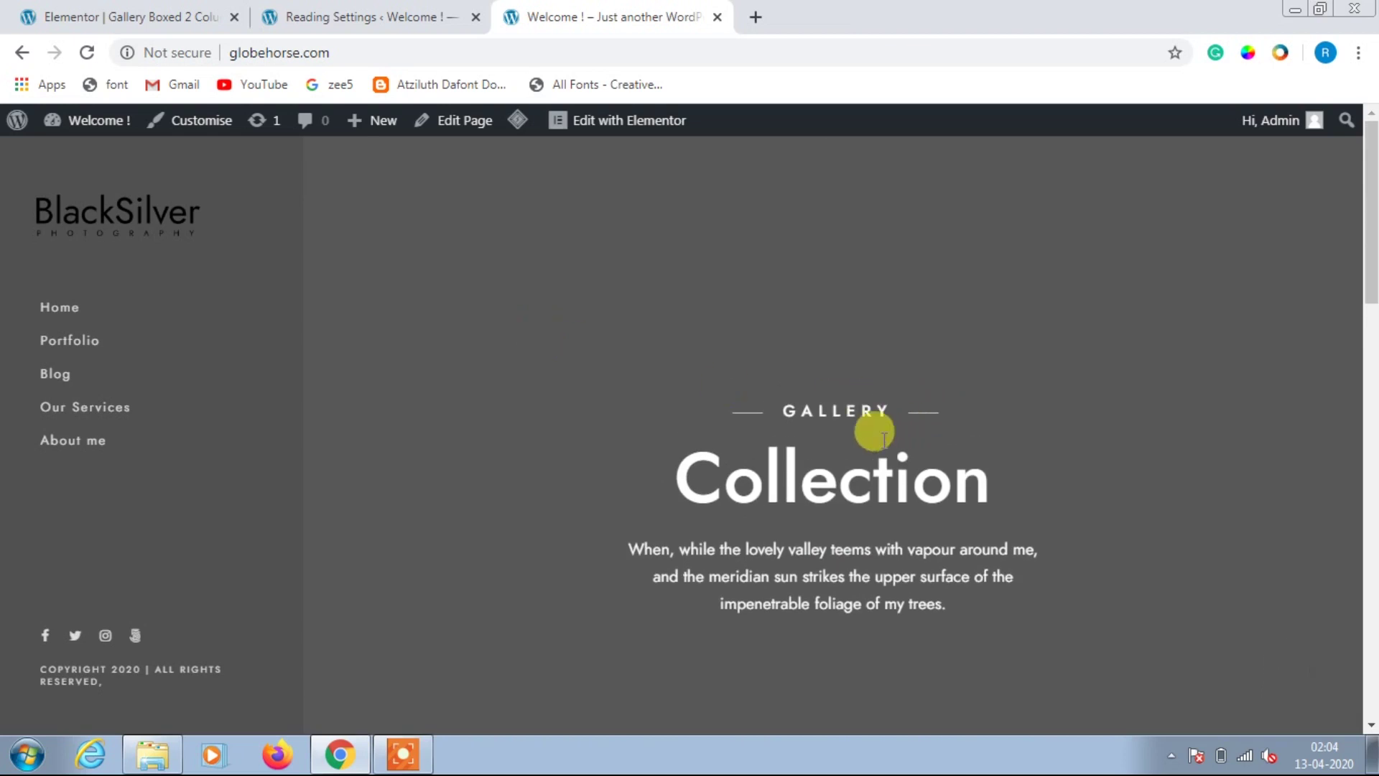
Step: Edit the homepage with Elementor, delete the "Gallery Collection" heading section above the photos and update the page
drag(720, 402, 1031, 601)
click(915, 290)
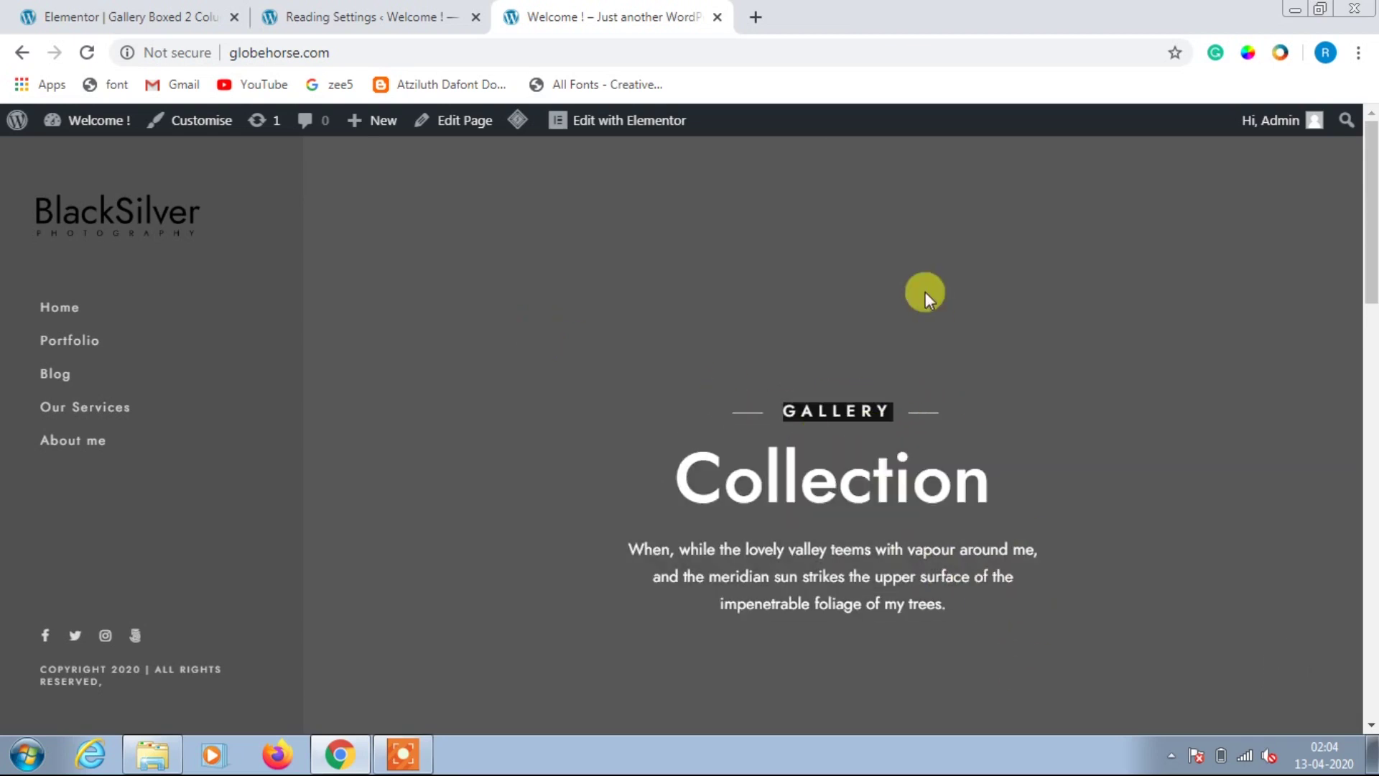
click(615, 135)
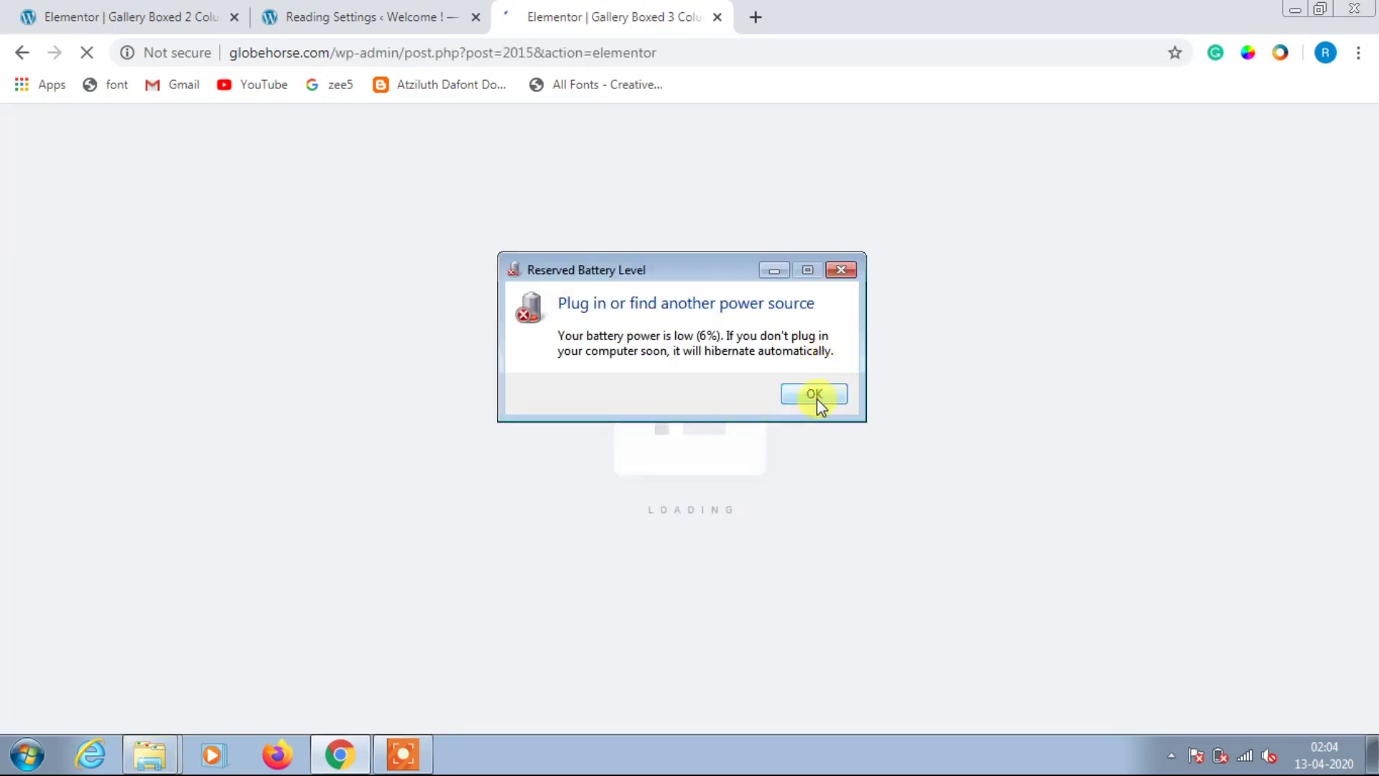
click(814, 394)
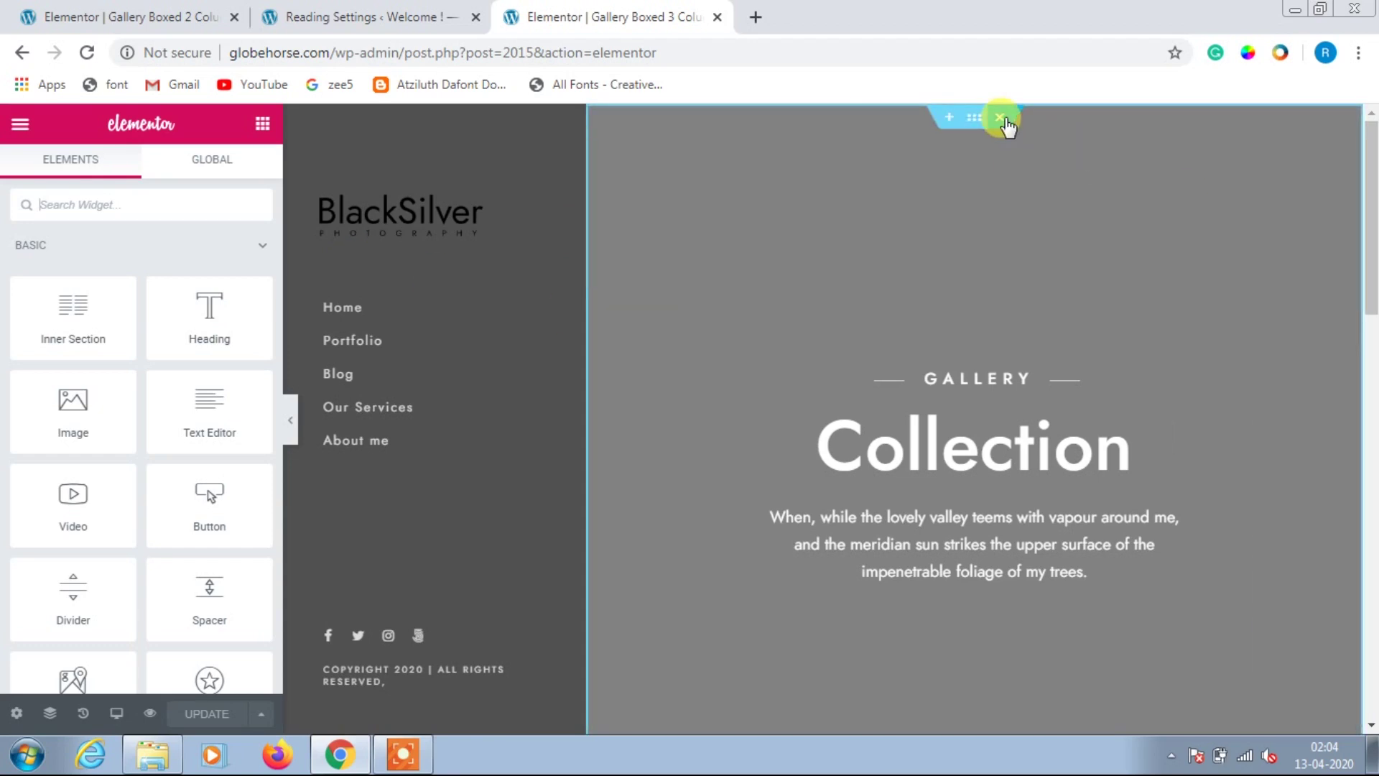
click(1001, 118)
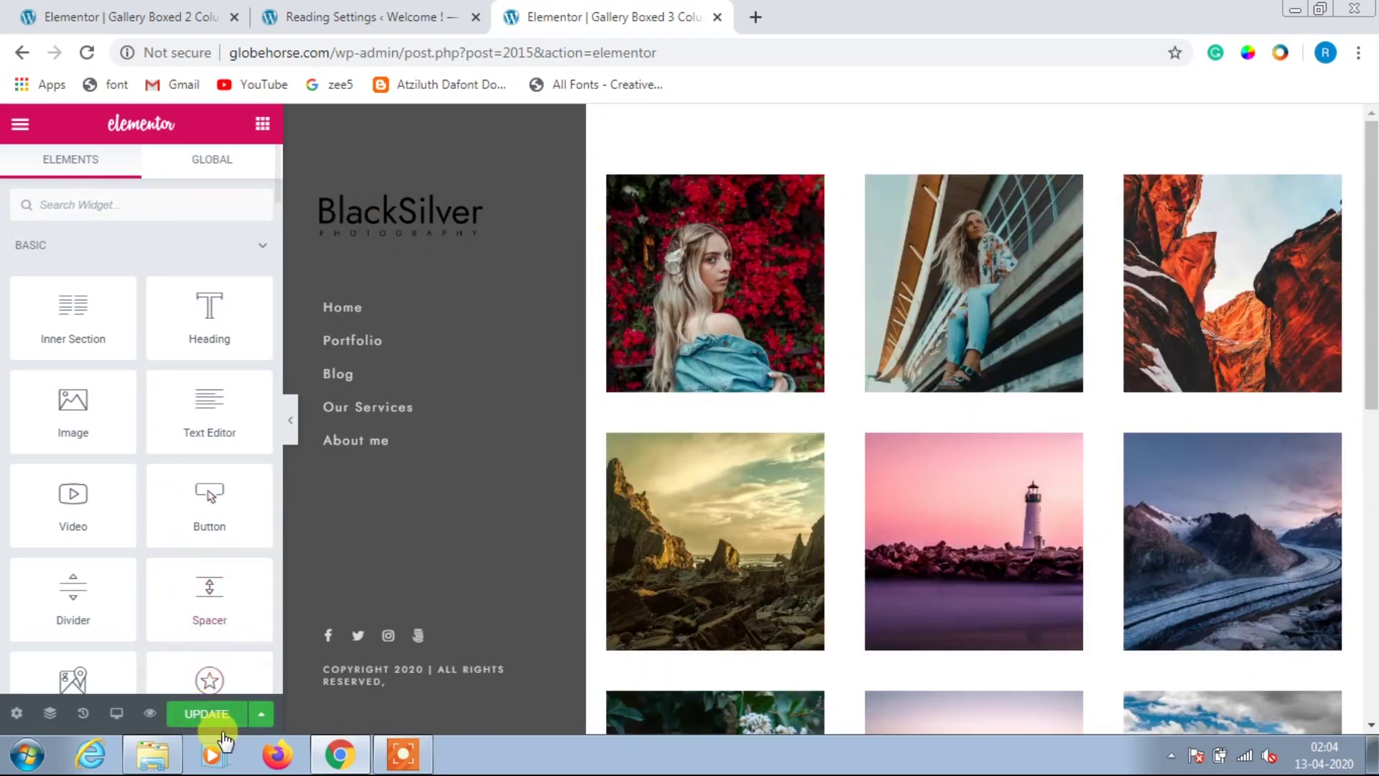
Step: Load globehorse.com in a new browser tab, look through the gallery down to the footer and view the Red Mountain photo enlarged
click(755, 16)
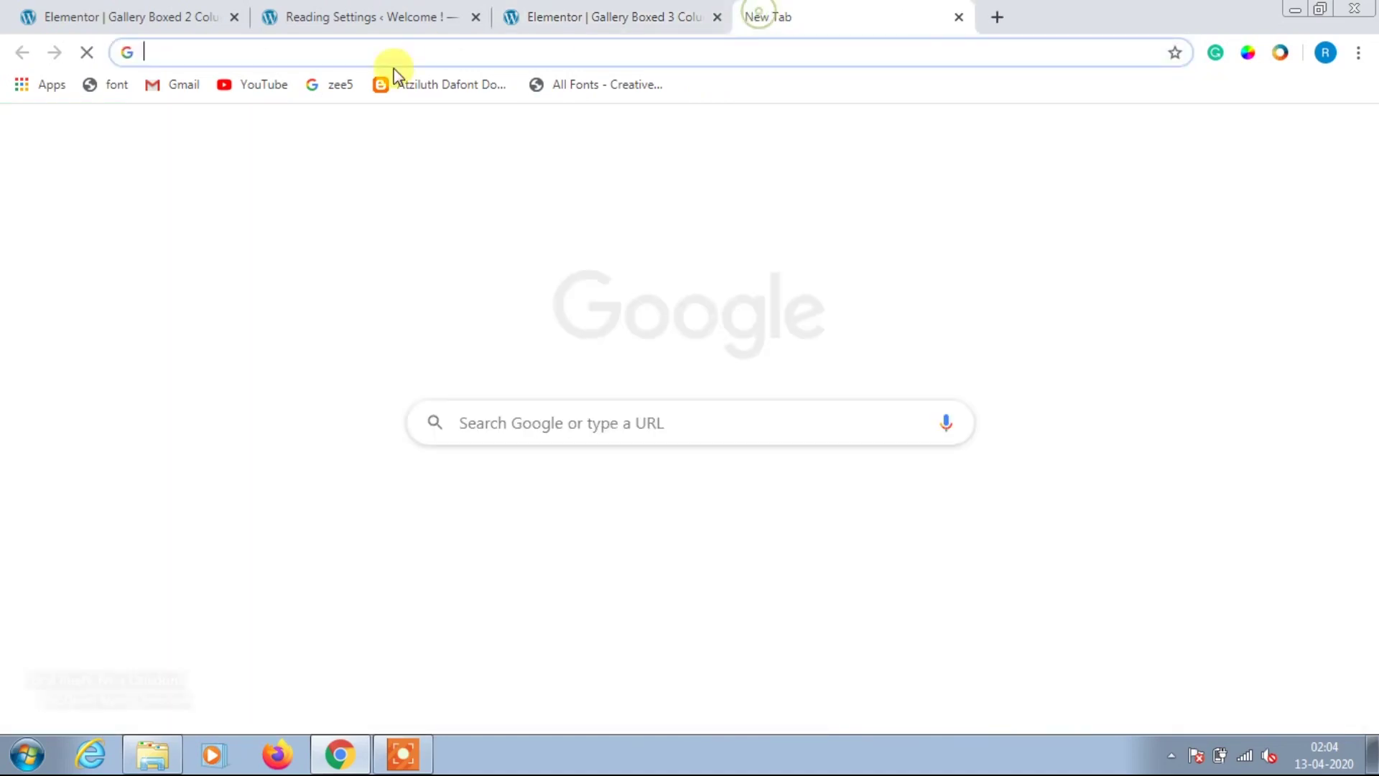
text(globe)
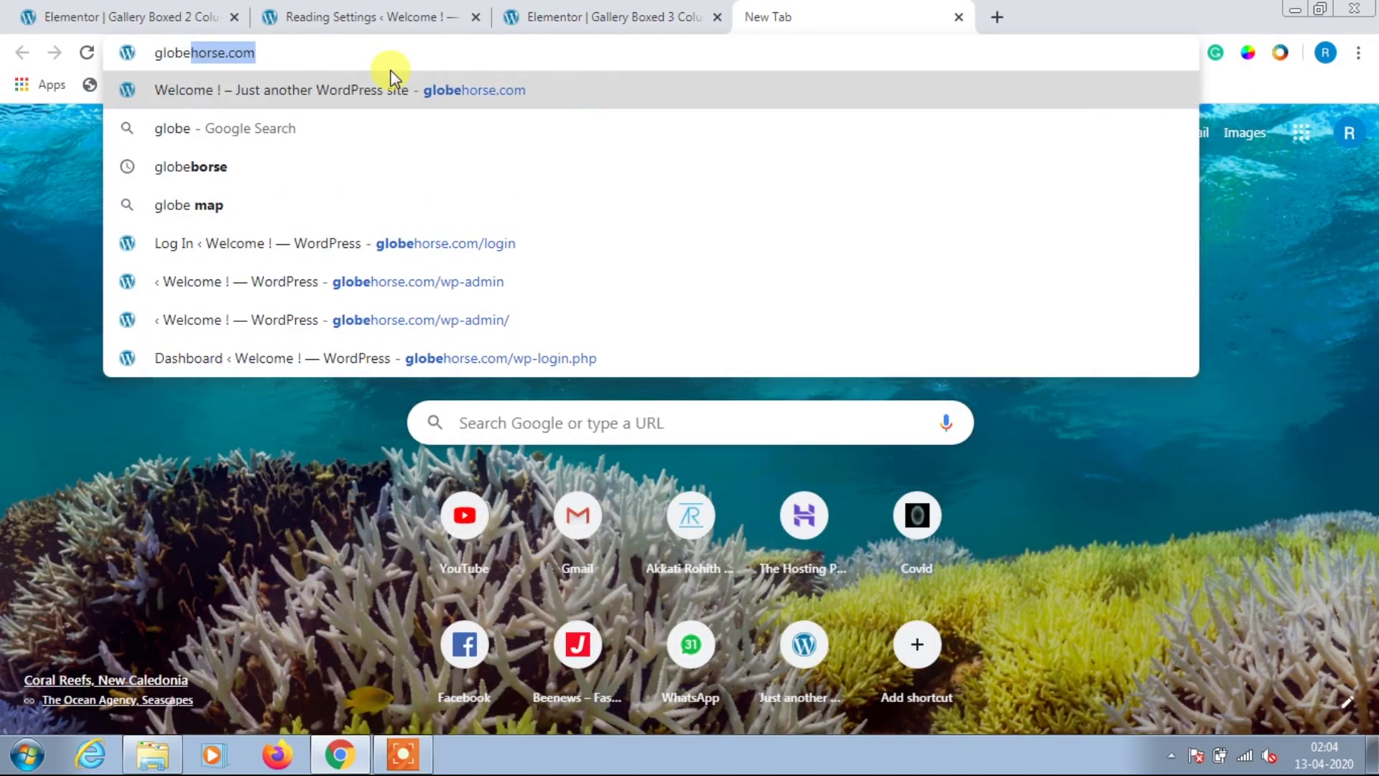
key(Return)
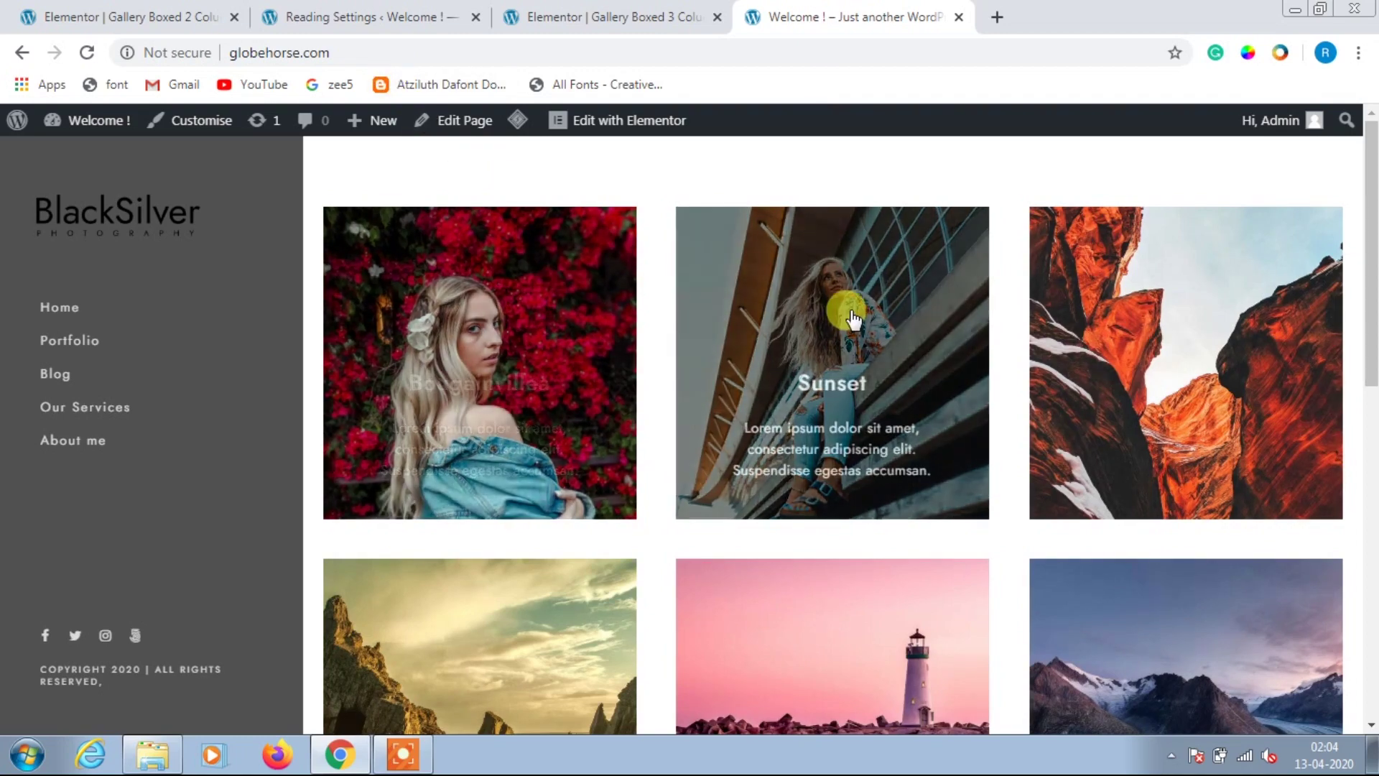
scroll(1077, 374, down, 5)
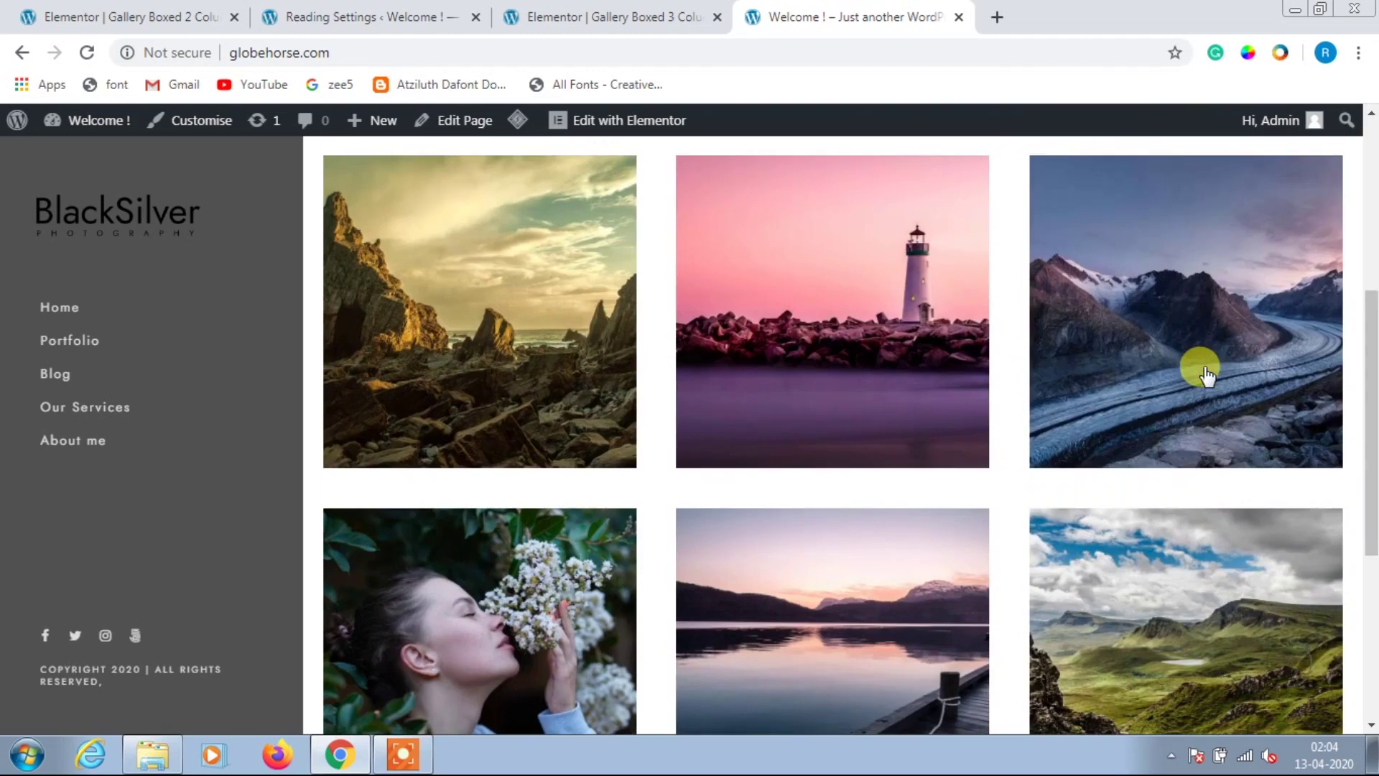
scroll(1163, 298, down, 5)
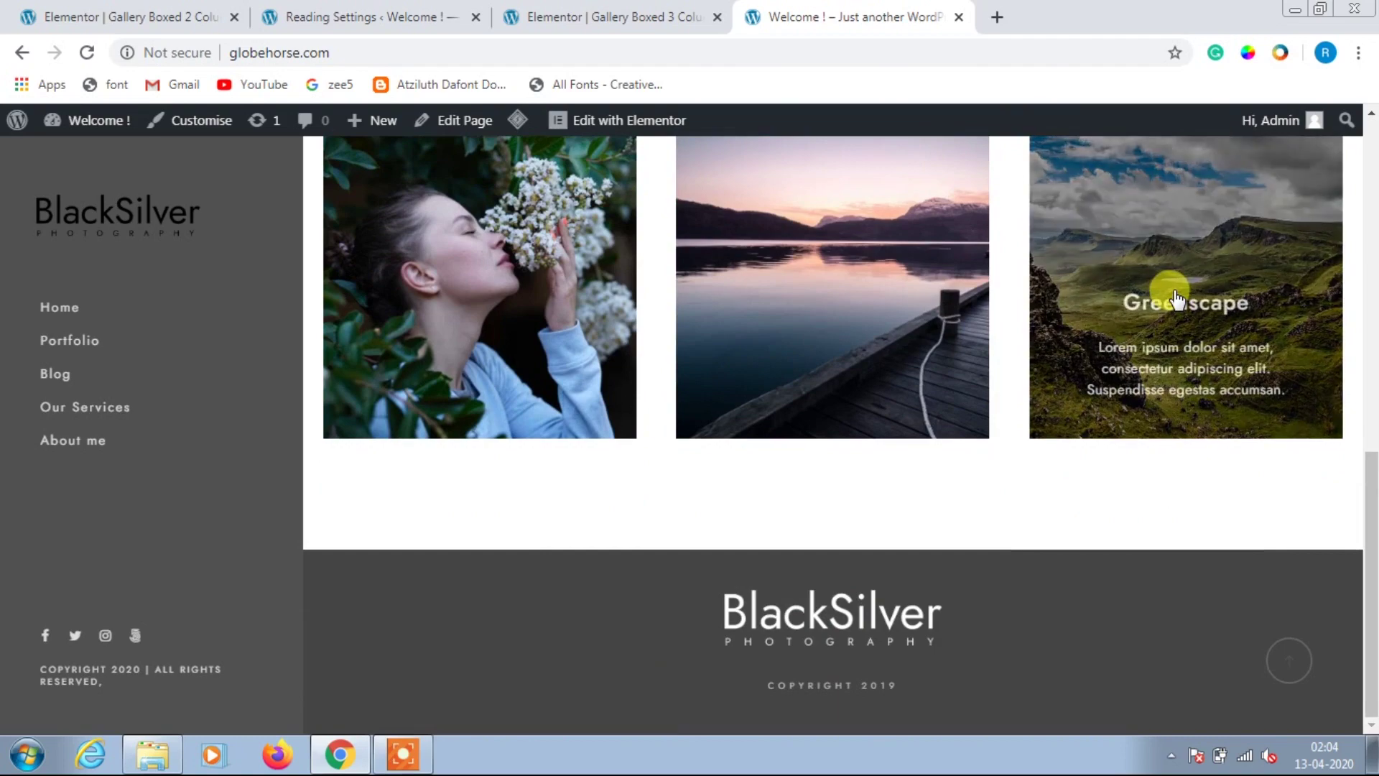
scroll(1220, 352, up, 8)
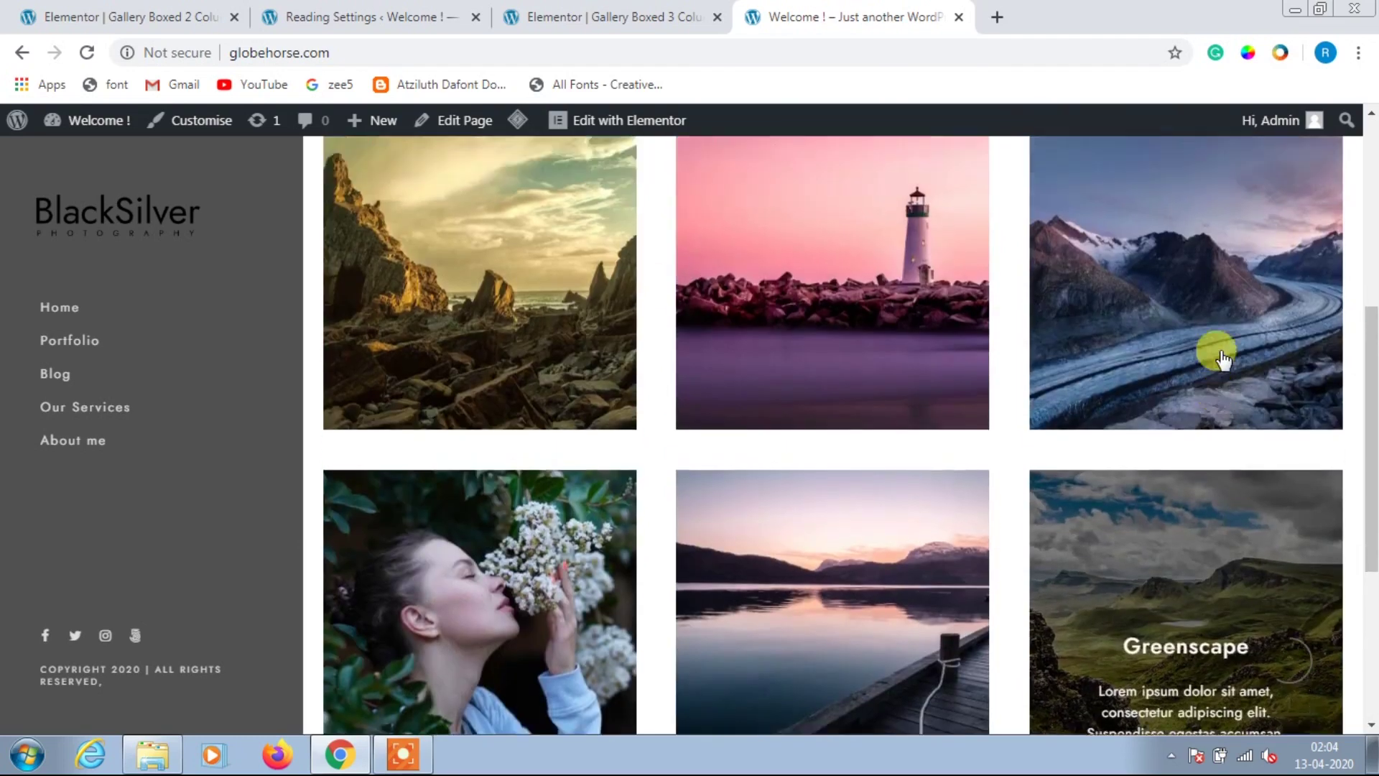
scroll(494, 406, up, 3)
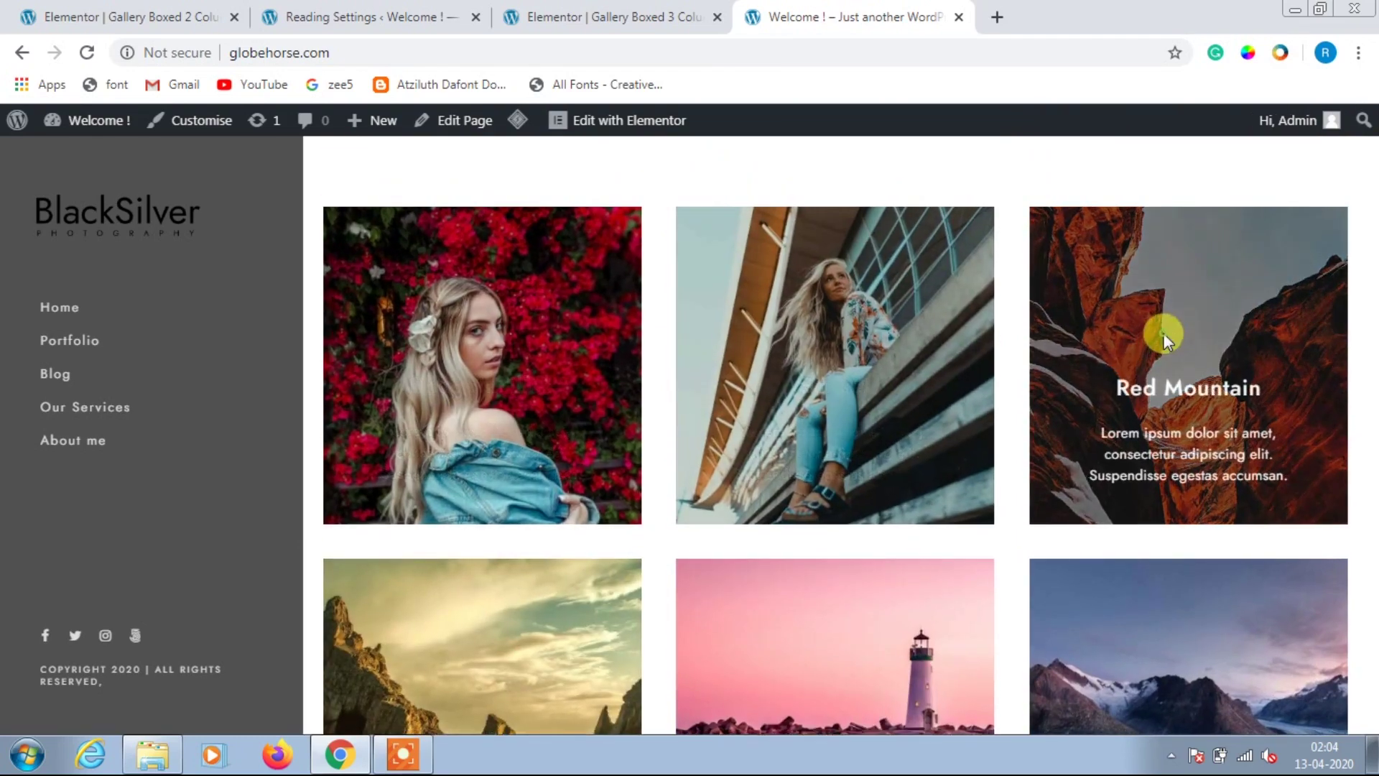
click(1162, 332)
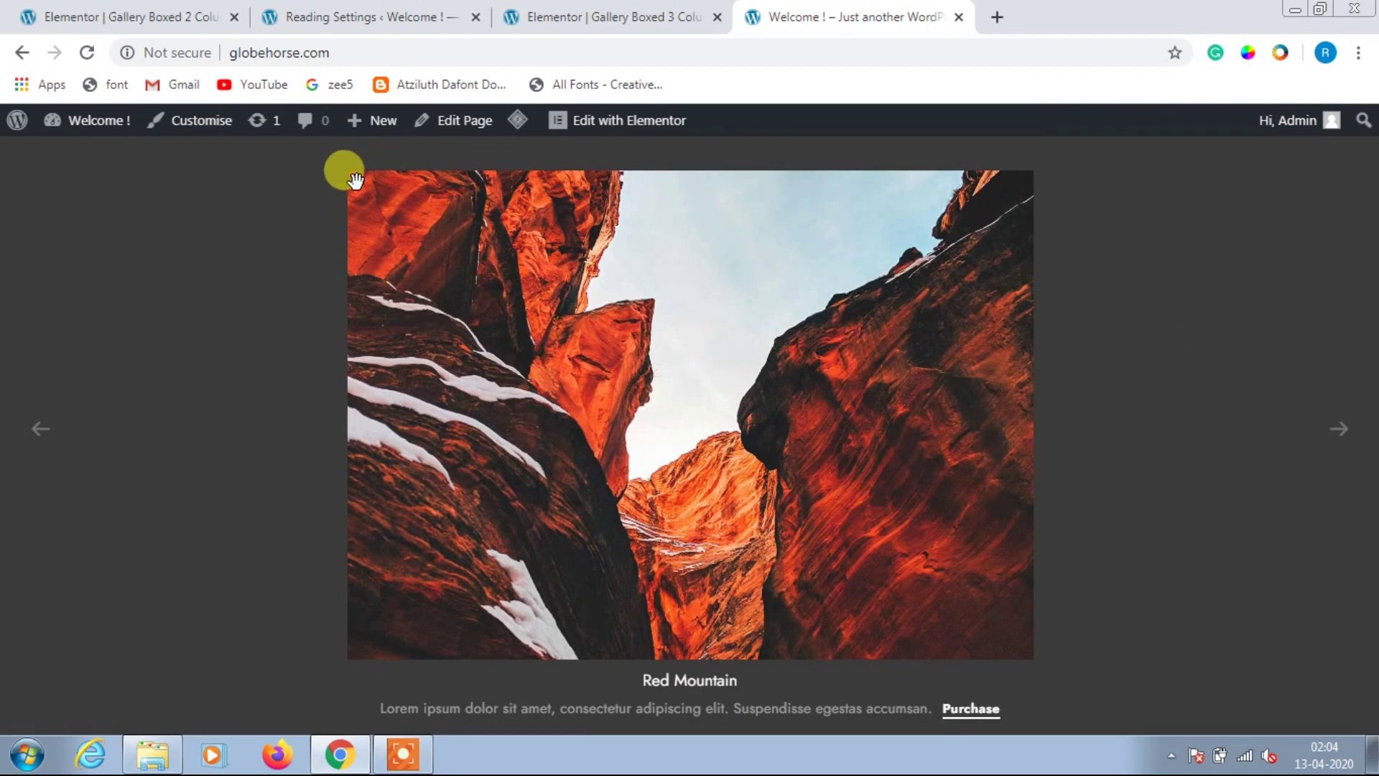
click(84, 200)
Step: Return to the WordPress dashboard, look through the Portfolios list and open the "Design thinking" item for editing
click(683, 14)
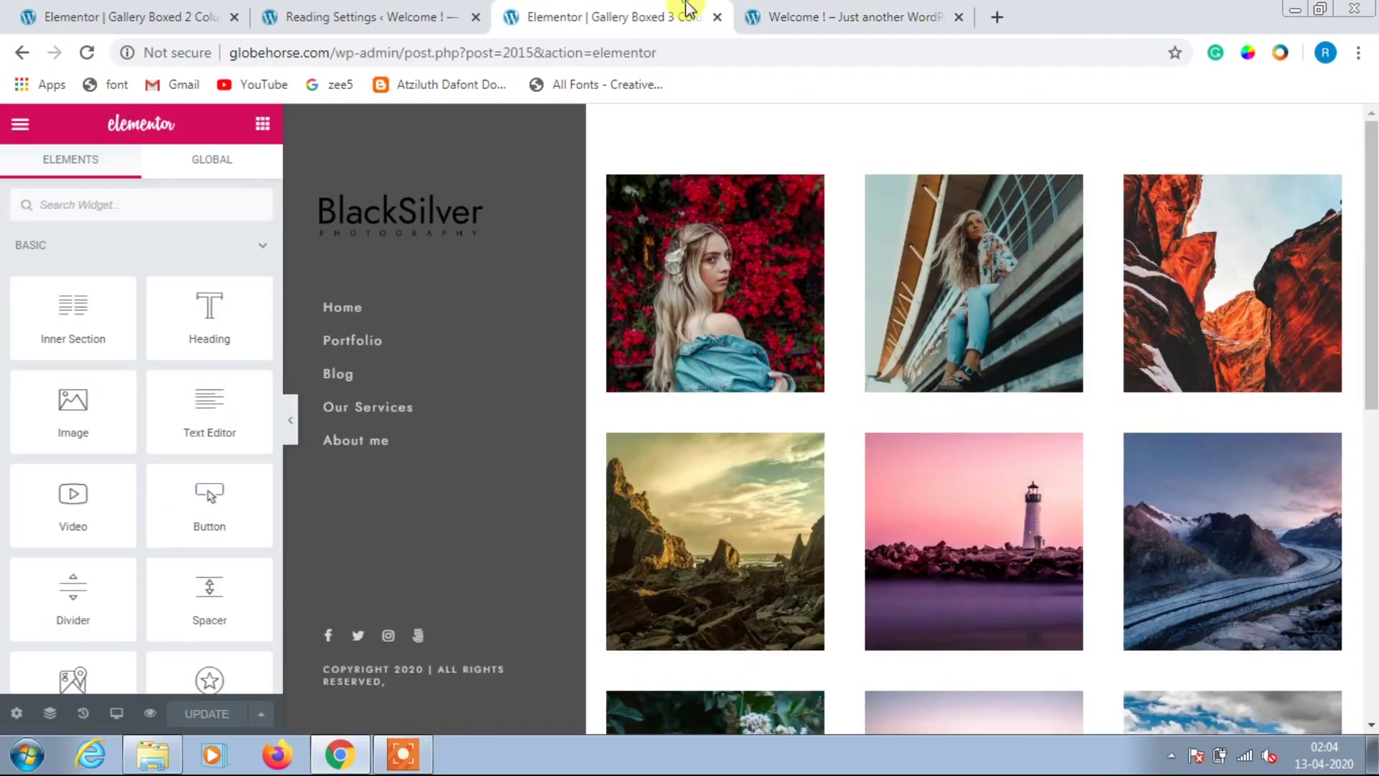
click(299, 9)
drag(269, 9, 568, 13)
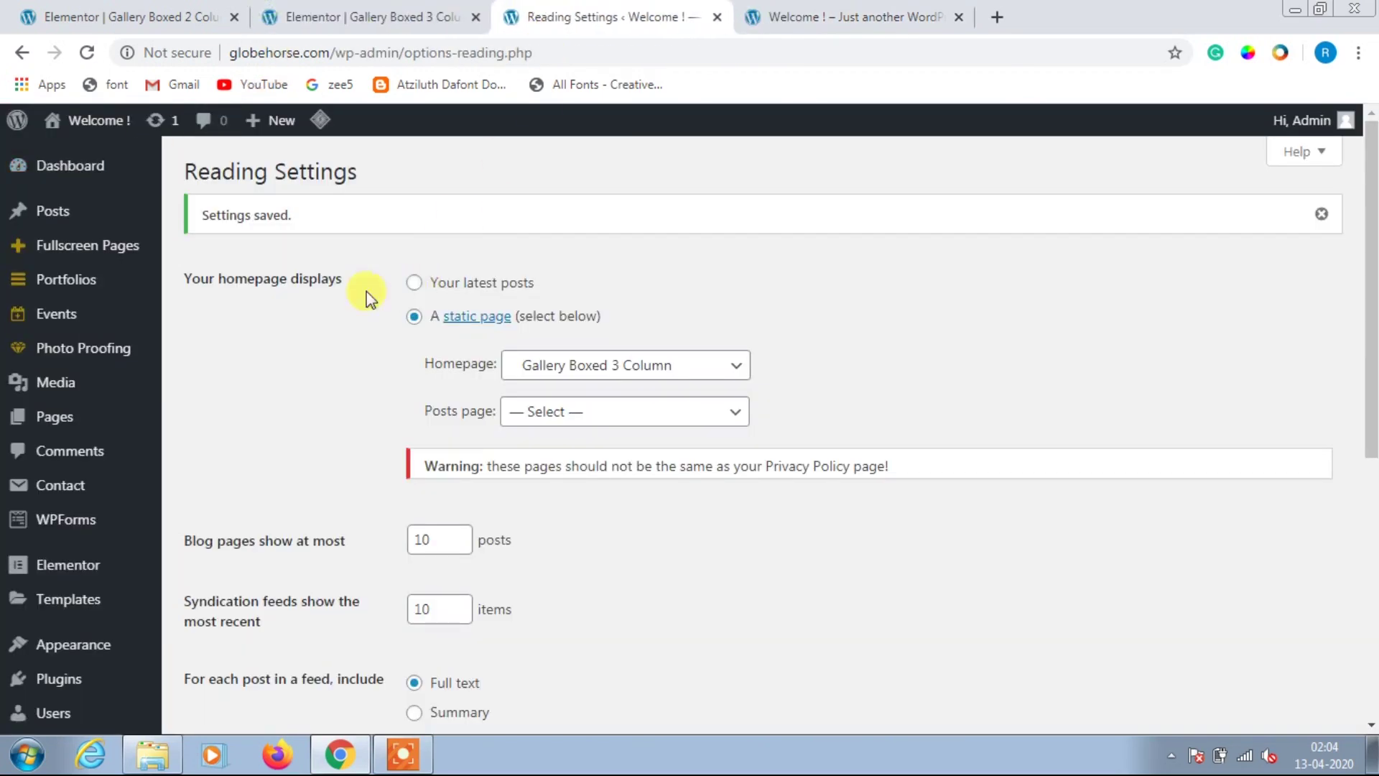
scroll(298, 309, down, 1)
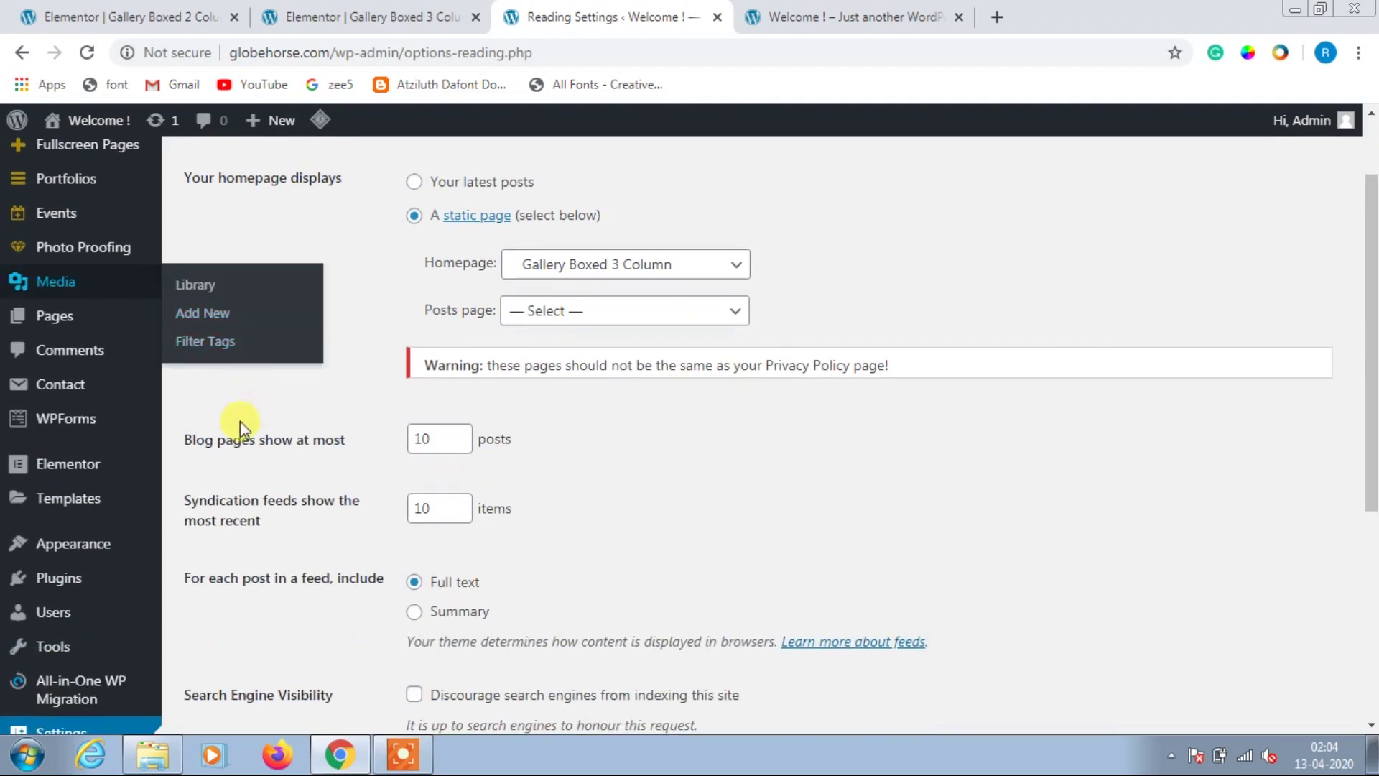
scroll(327, 454, down, 3)
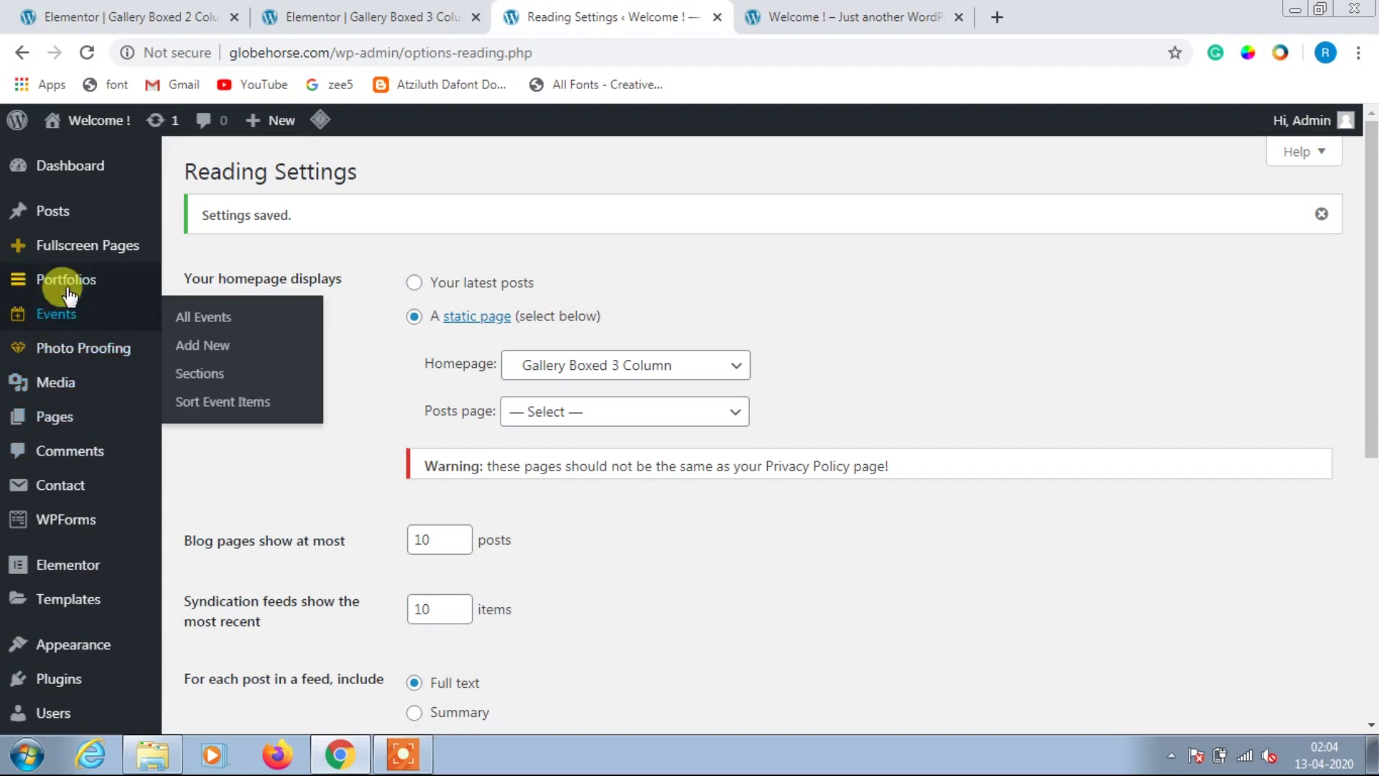
click(104, 279)
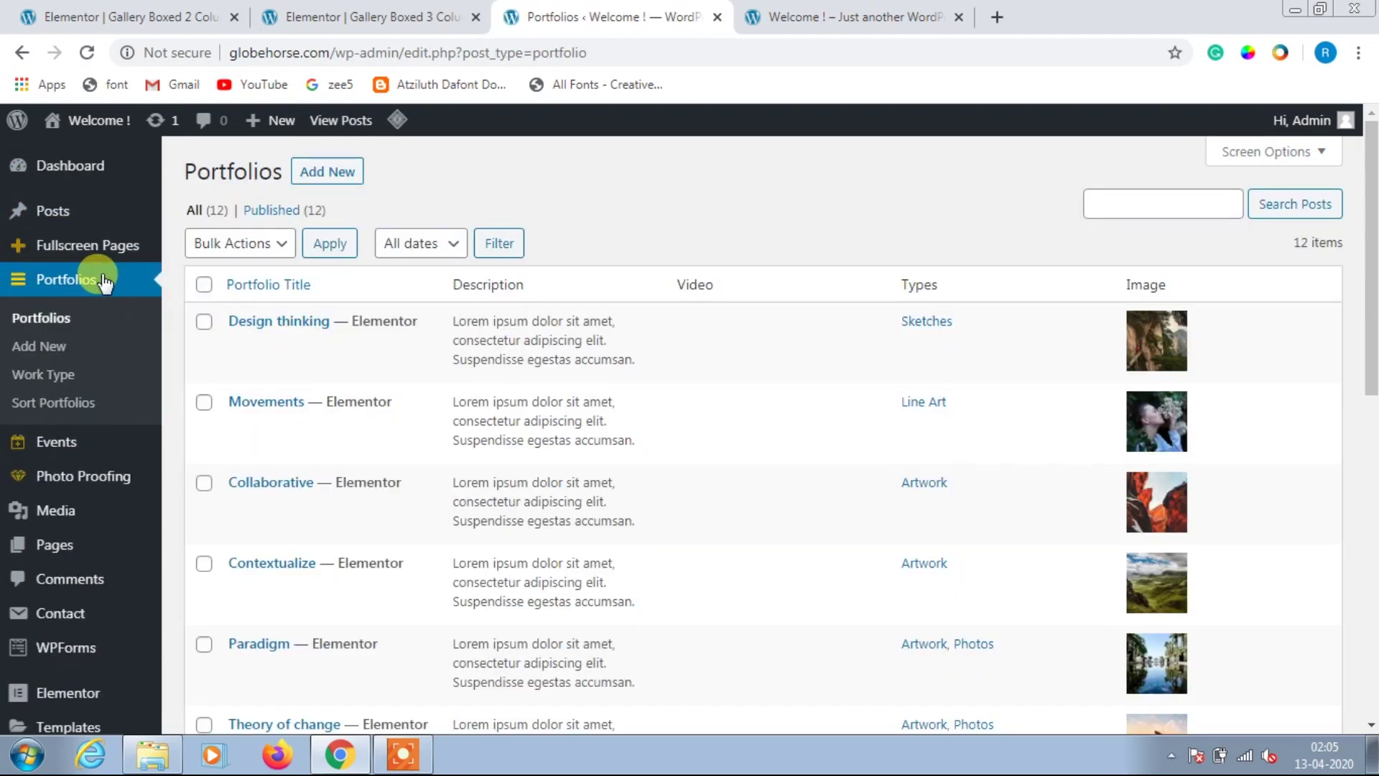
scroll(1042, 377, down, 9)
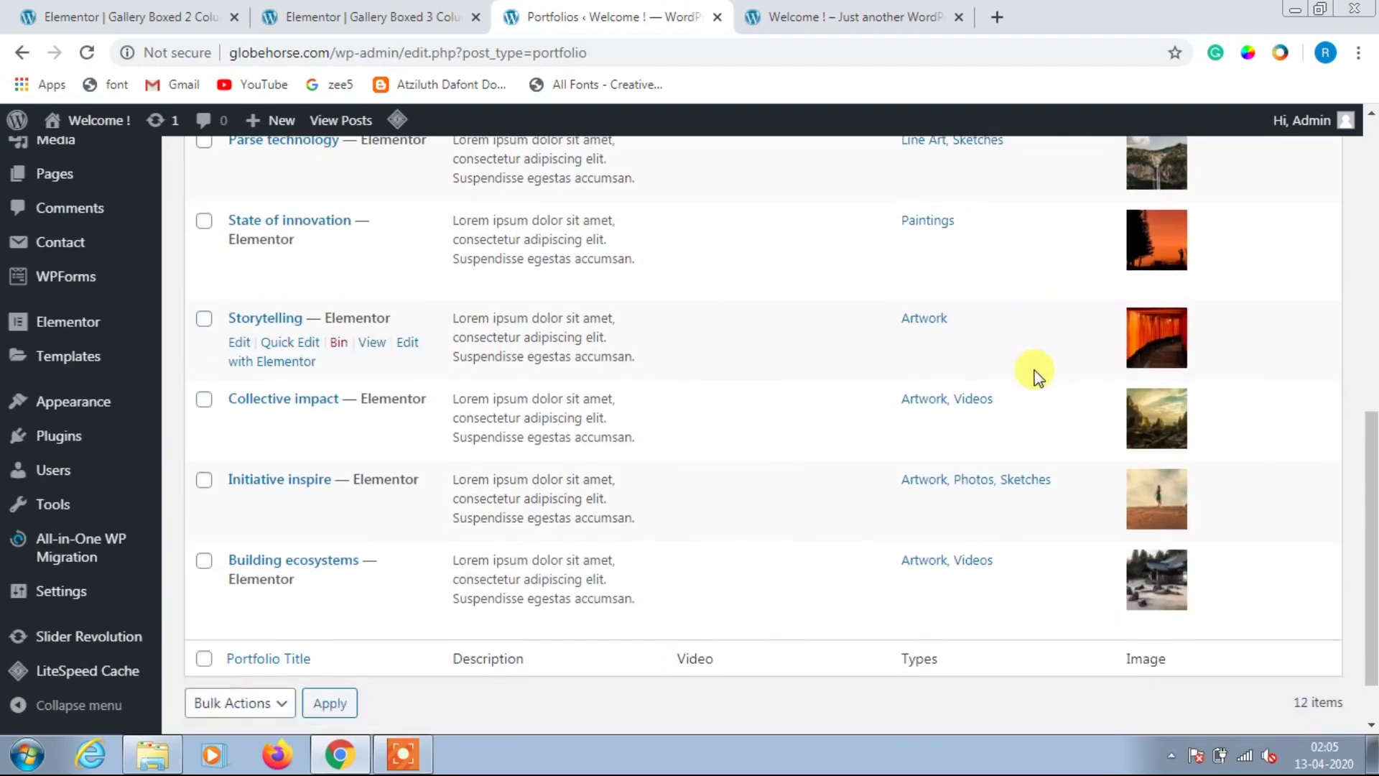
scroll(1031, 369, up, 10)
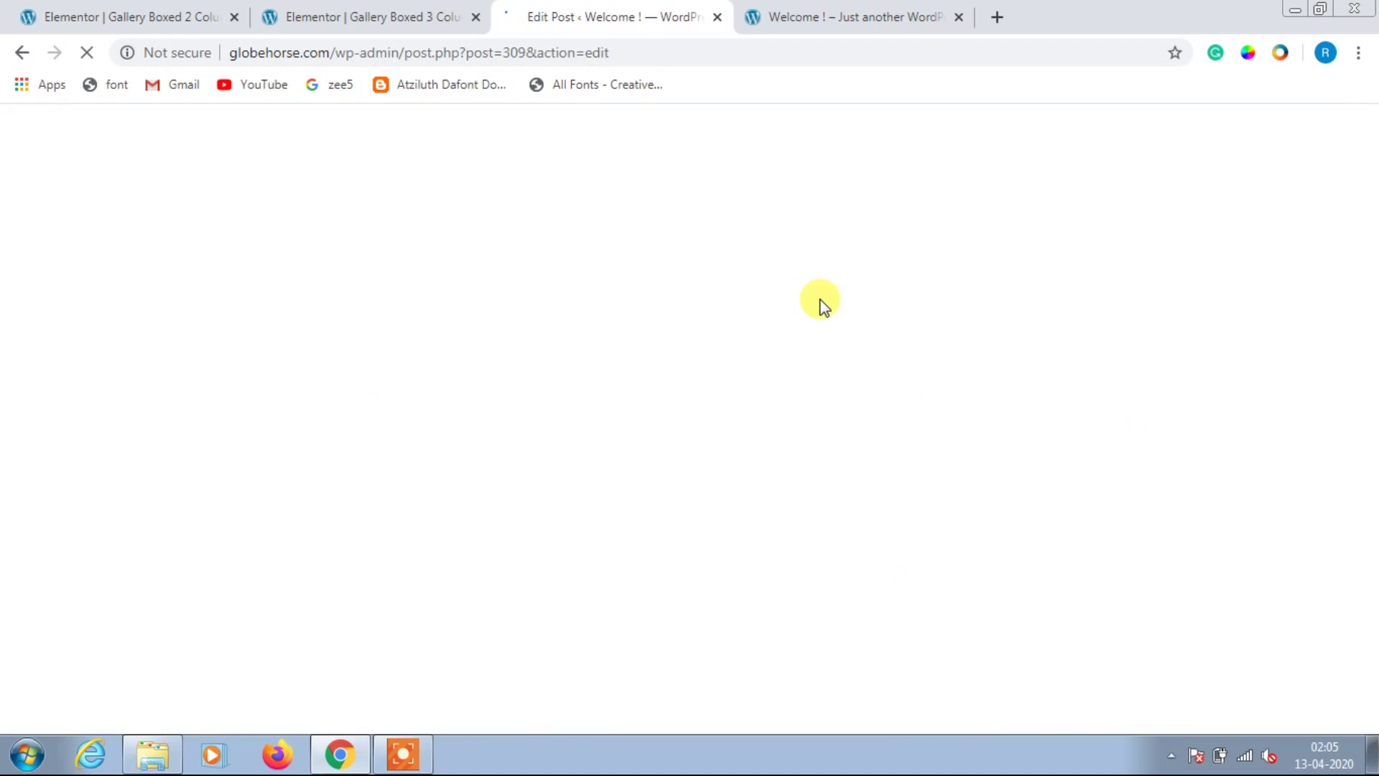
Step: Examine the "Design thinking" portfolio item's work types, including the most used ones, its featured image and other options
scroll(1142, 488, down, 4)
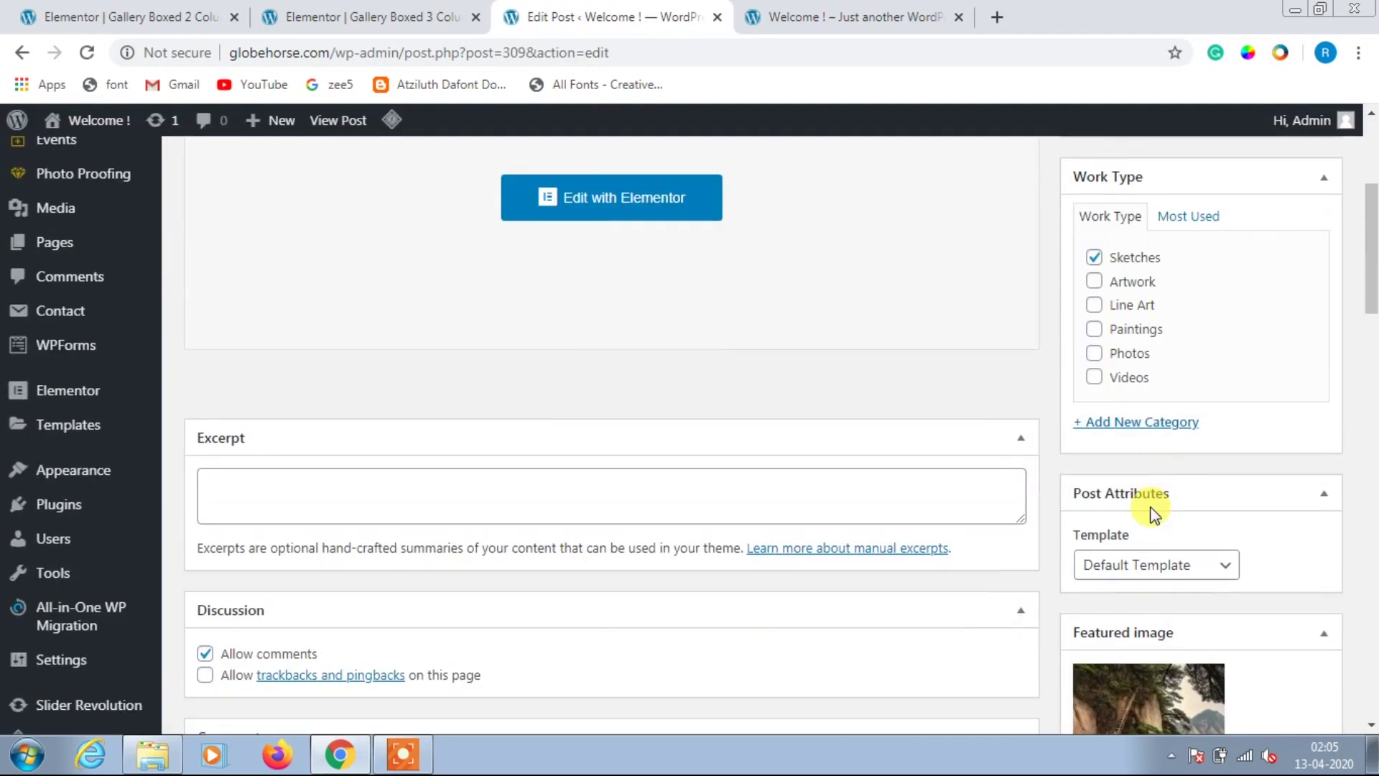
scroll(1231, 529, down, 5)
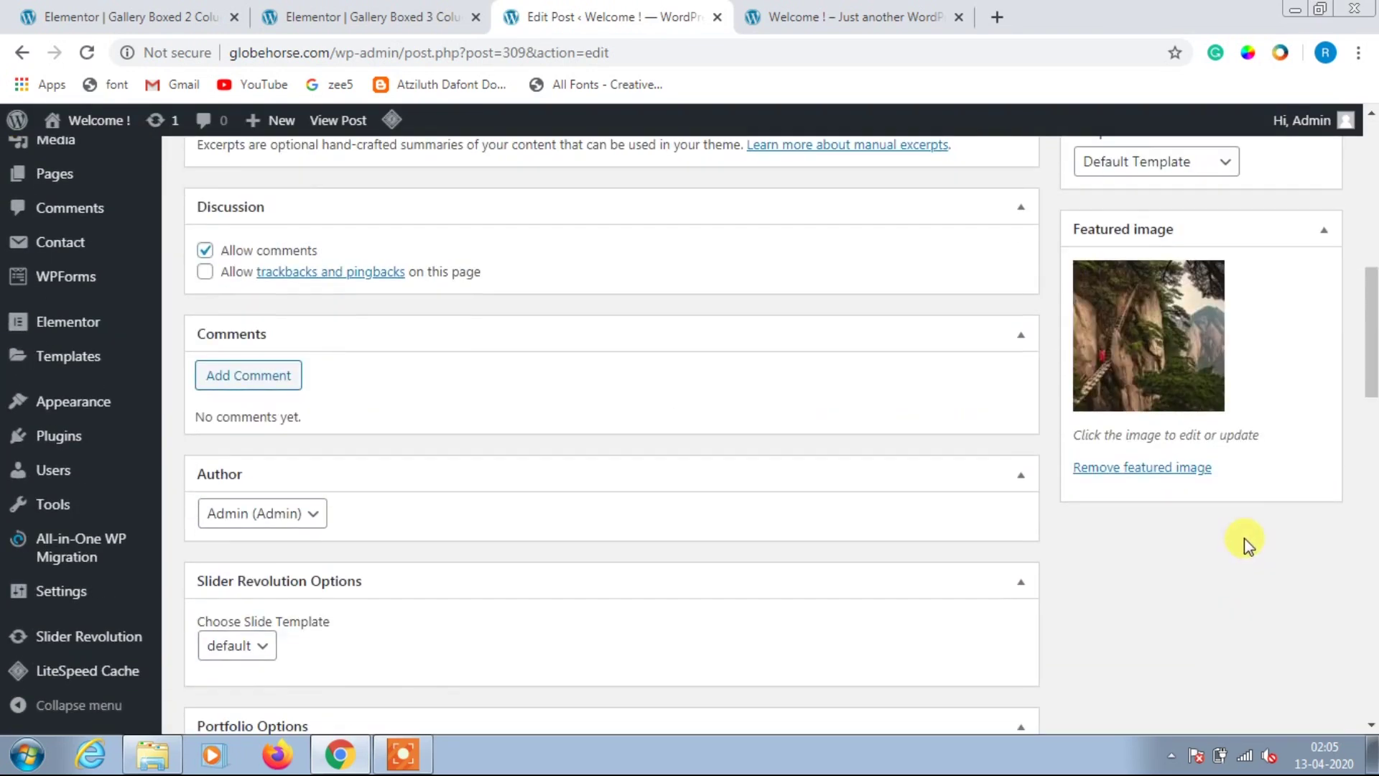
scroll(1243, 537, up, 7)
click(1189, 317)
scroll(1185, 385, down, 8)
scroll(1146, 381, up, 9)
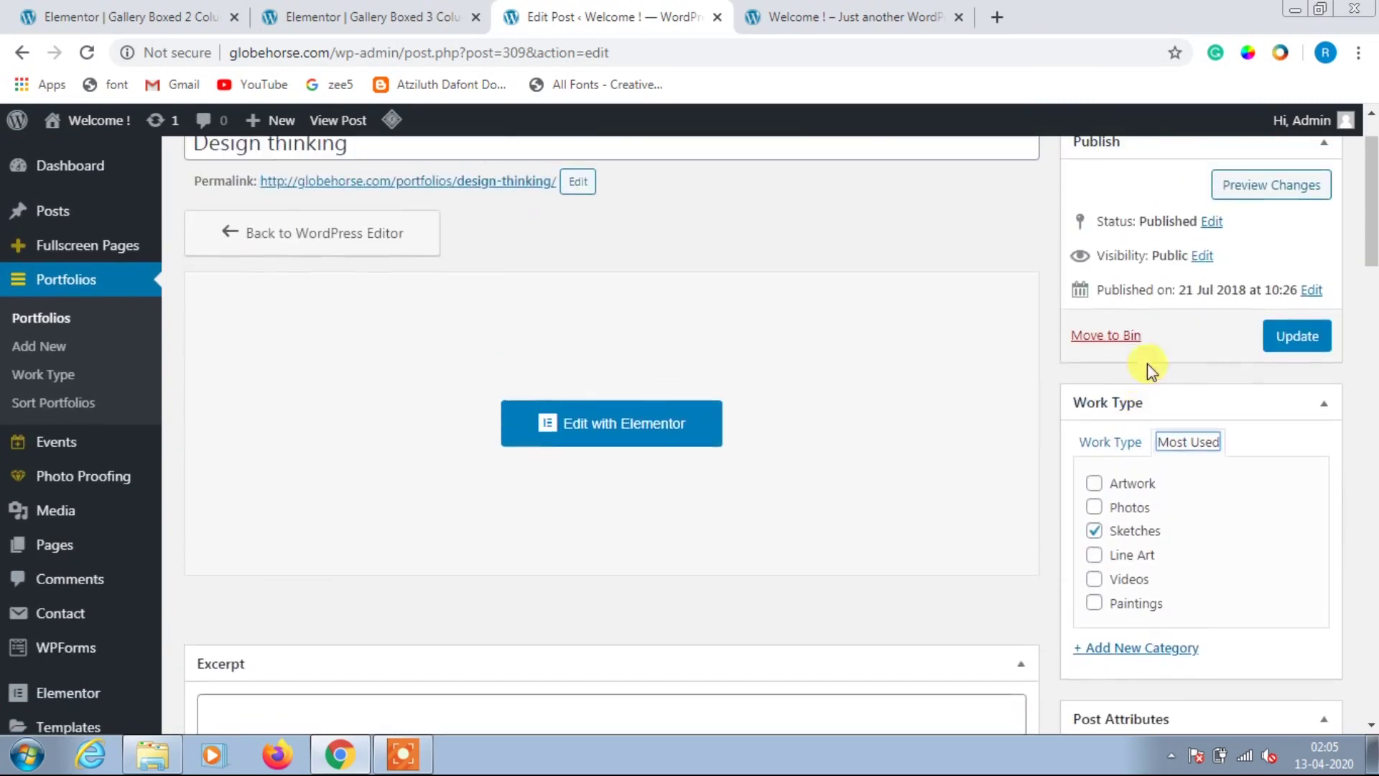
scroll(1148, 363, up, 1)
Step: Add a new blog post titled "Heading" with the body text "Paragraphs" and publish it
click(59, 218)
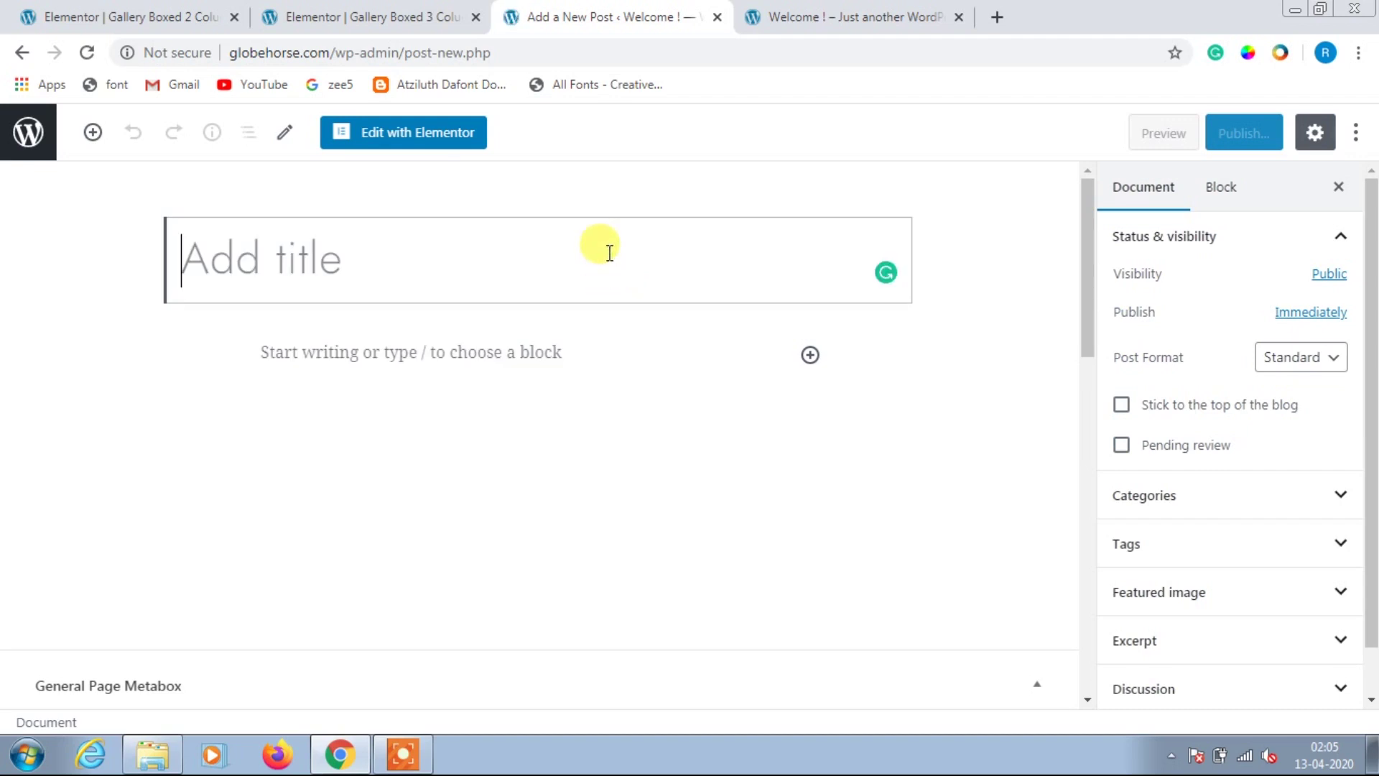
text(Heading)
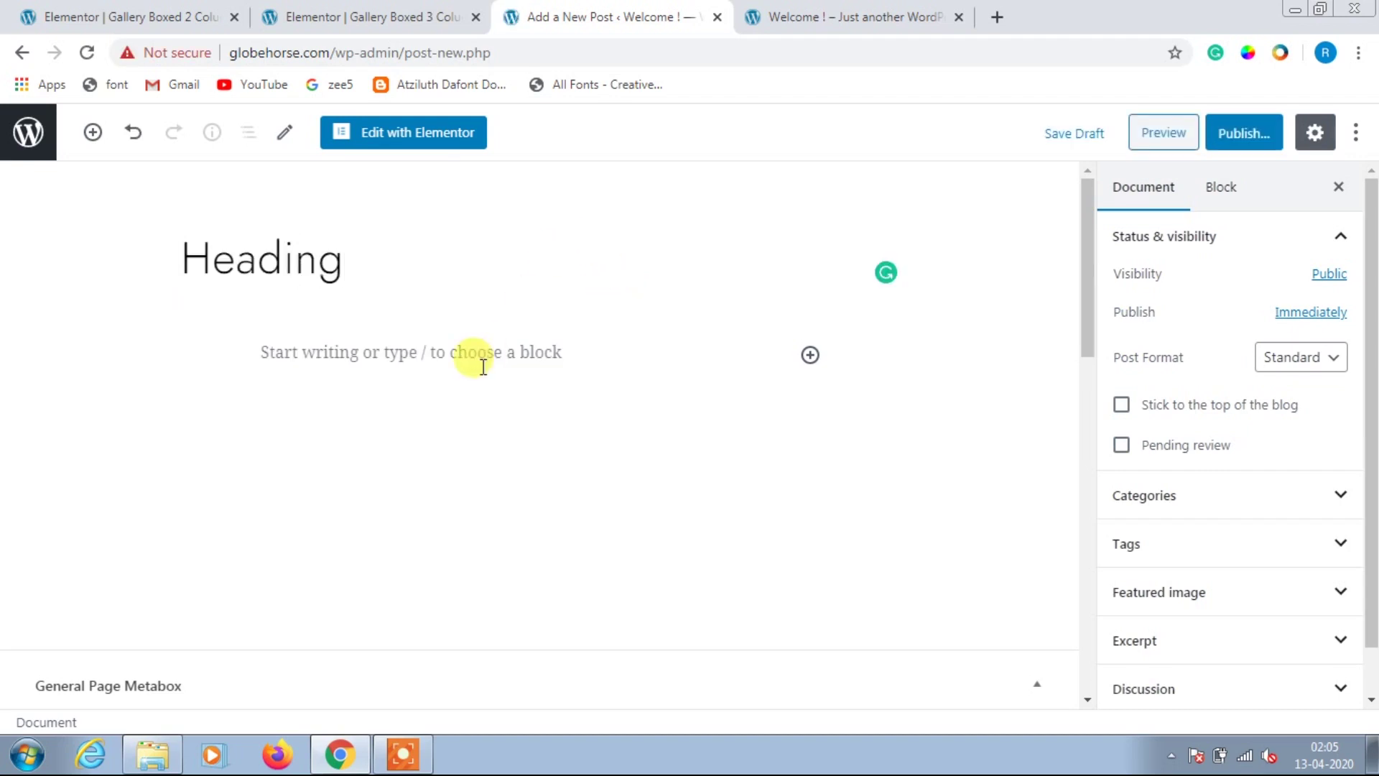
click(445, 351)
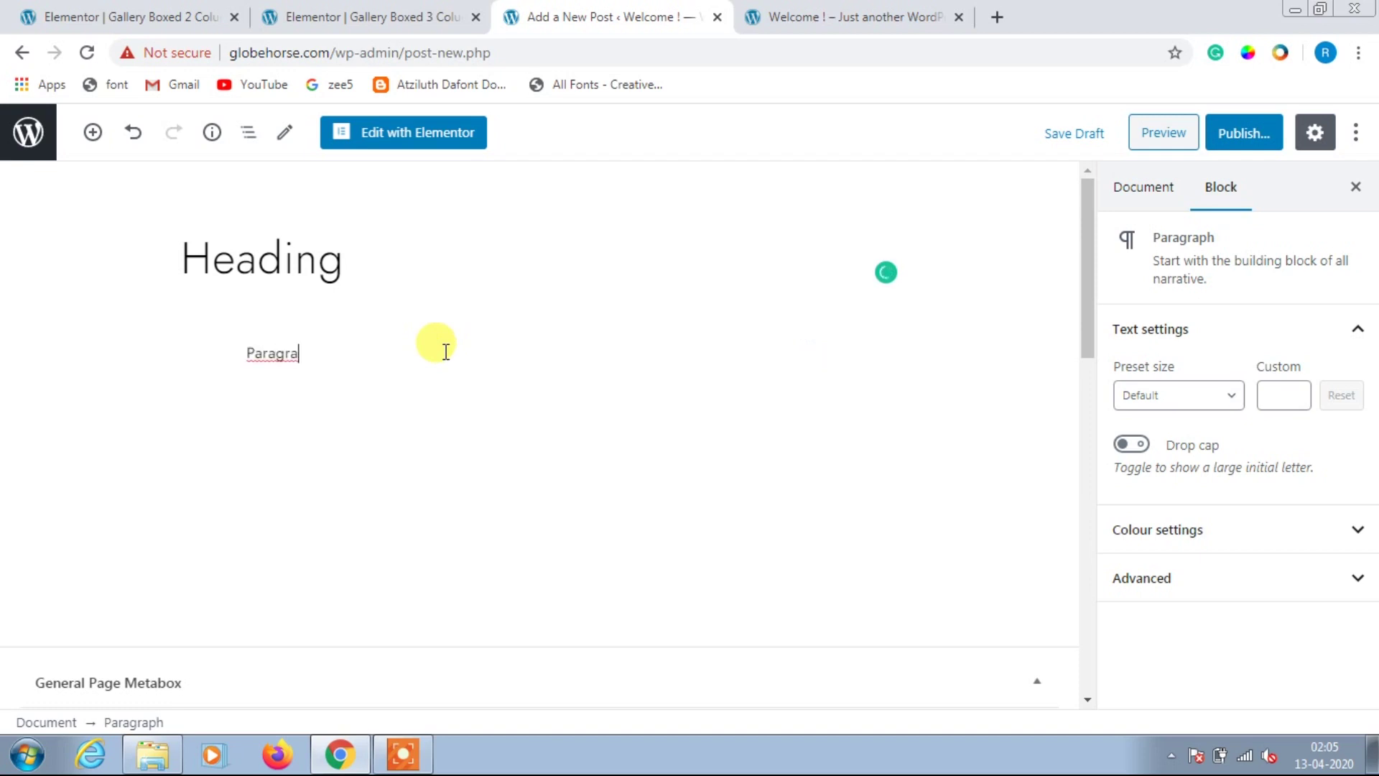
click(1224, 136)
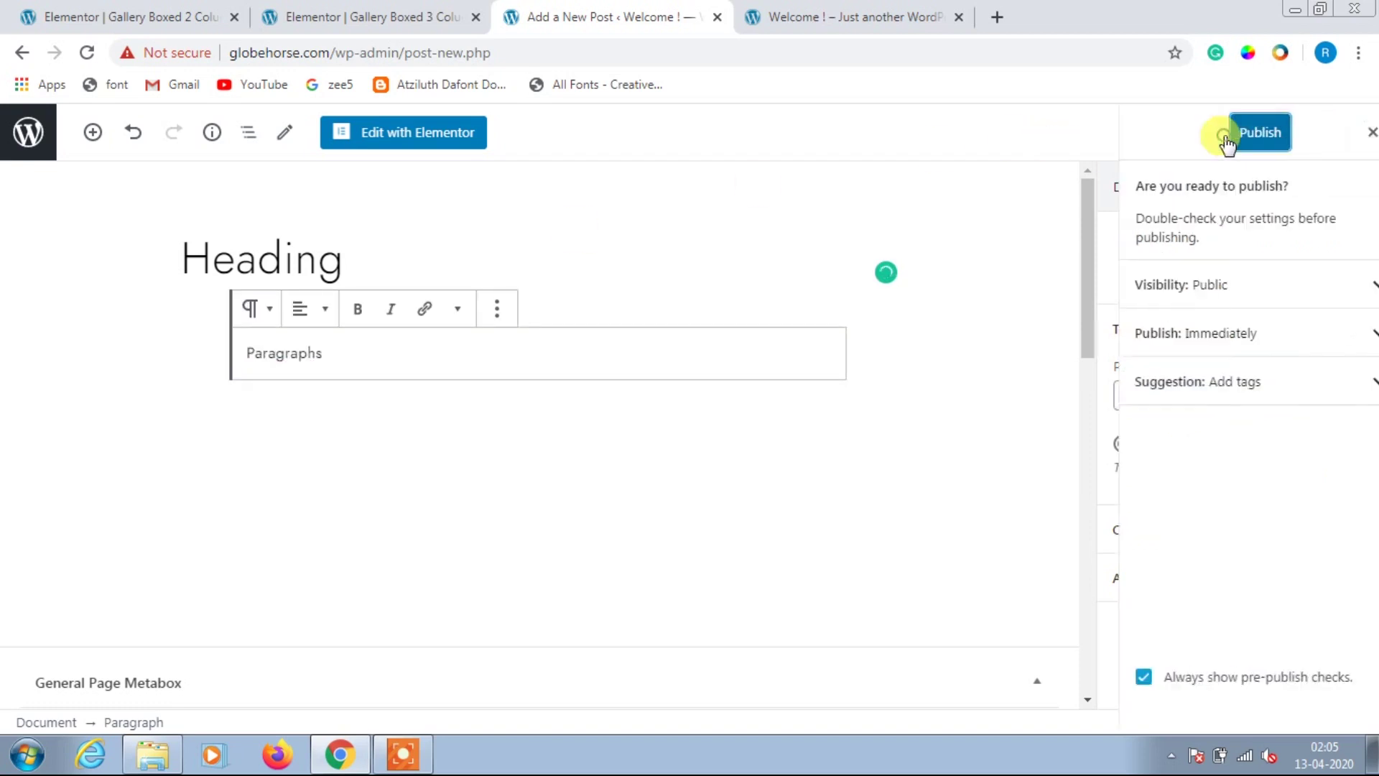
click(1225, 135)
Step: View the site's Blog page, open the "Heading" post and look through its comment area and sidebar sections
click(826, 15)
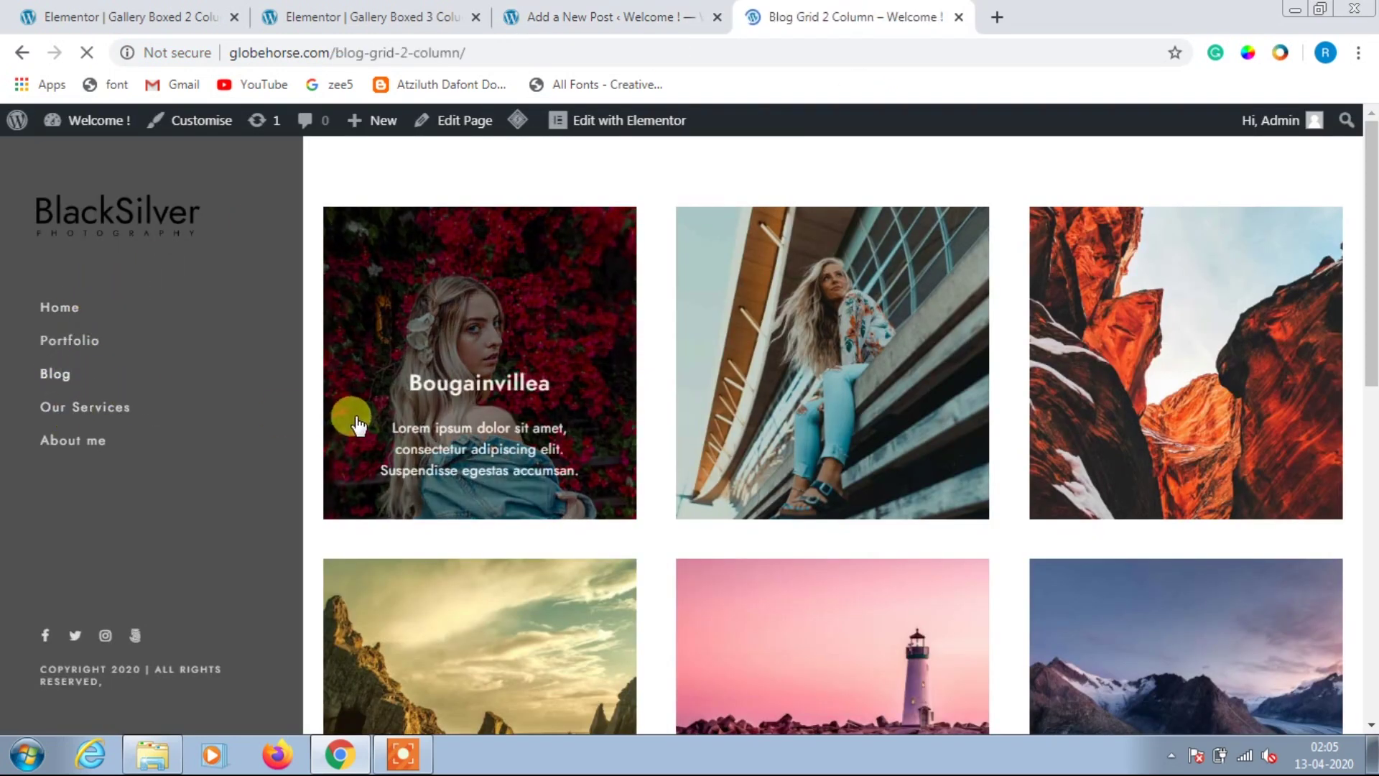
scroll(949, 434, down, 10)
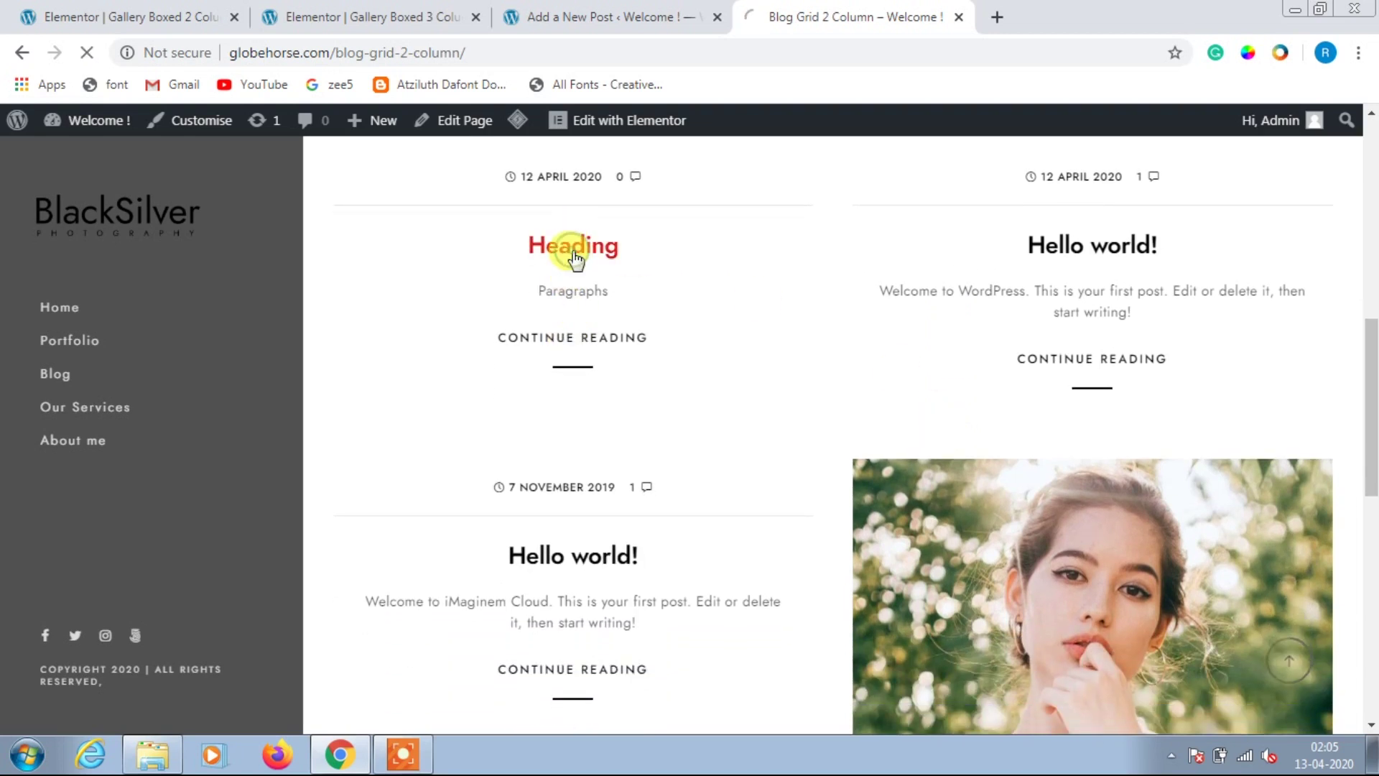
scroll(699, 398, down, 15)
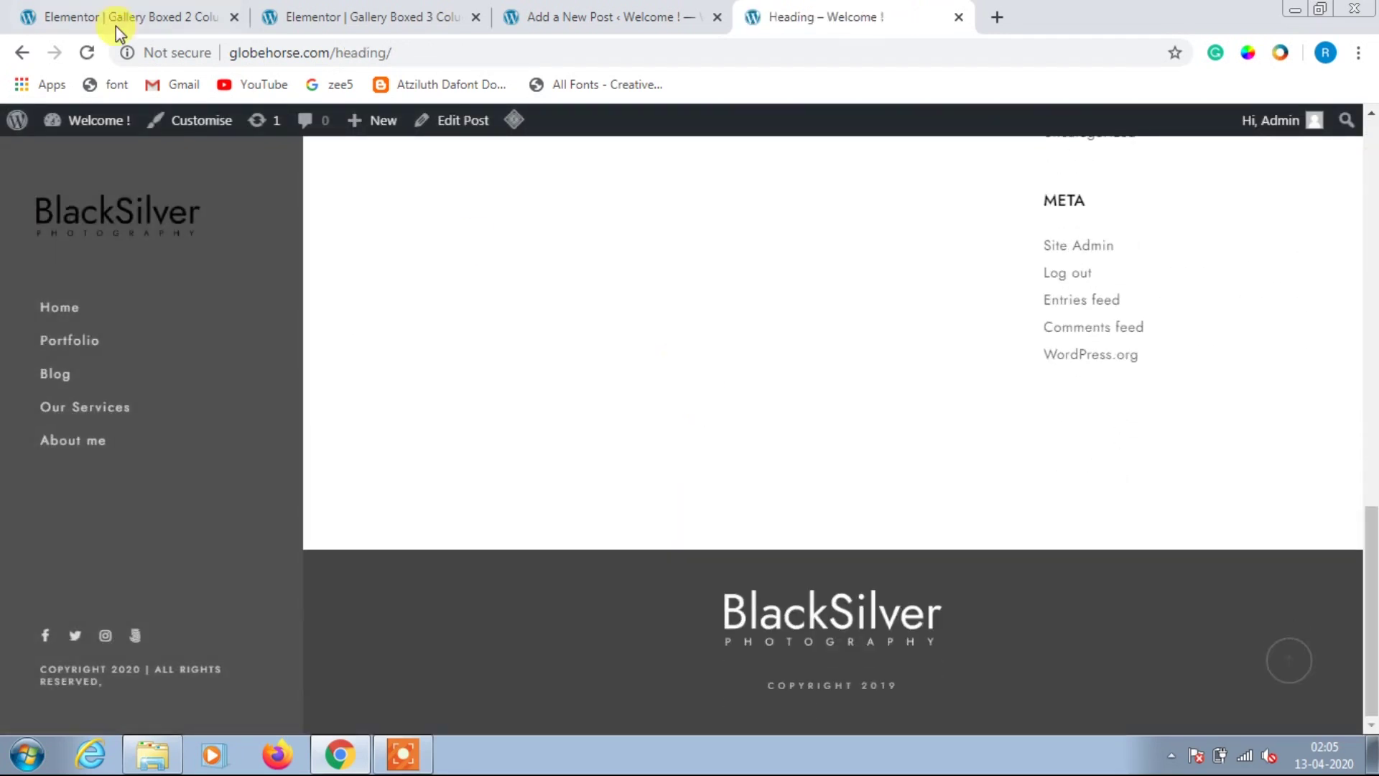
click(18, 54)
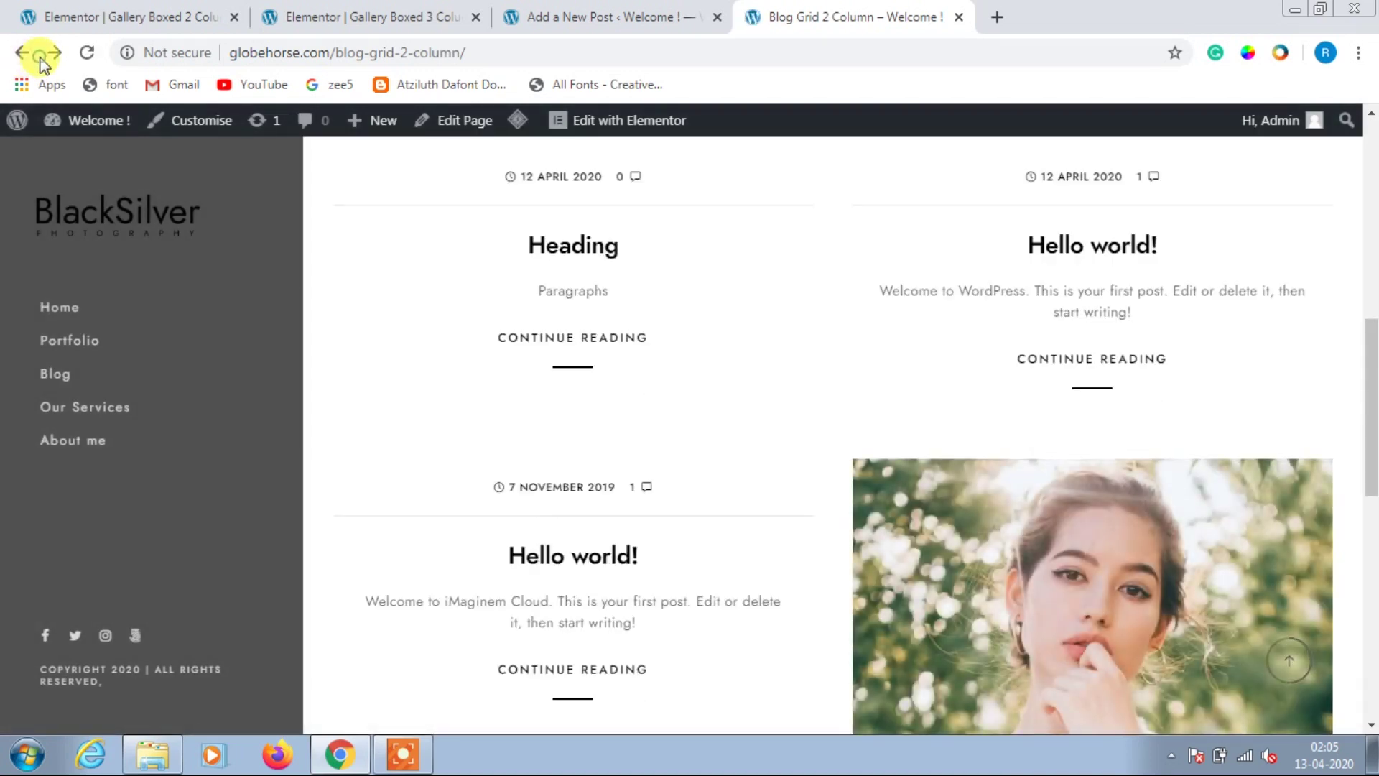
click(49, 55)
scroll(976, 282, up, 10)
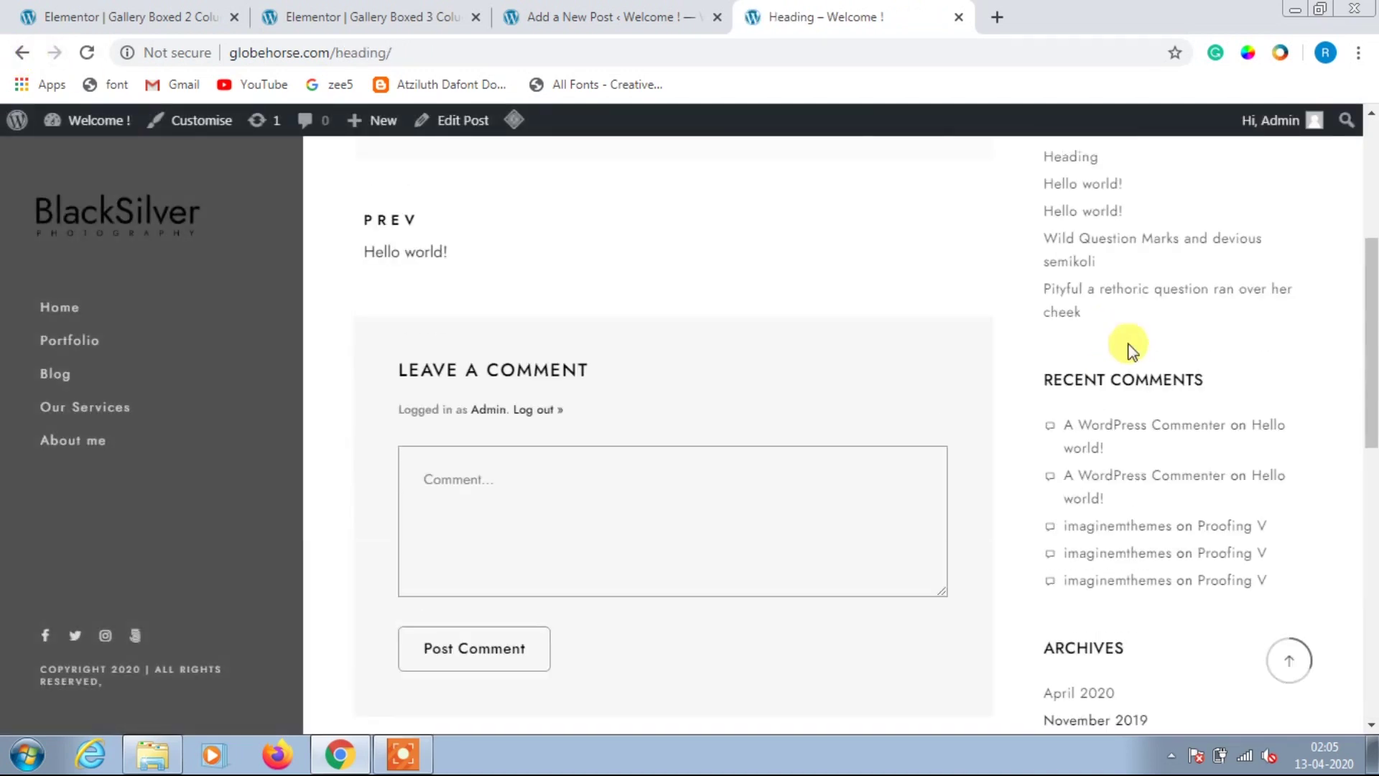
scroll(1282, 424, up, 4)
scroll(1210, 403, down, 3)
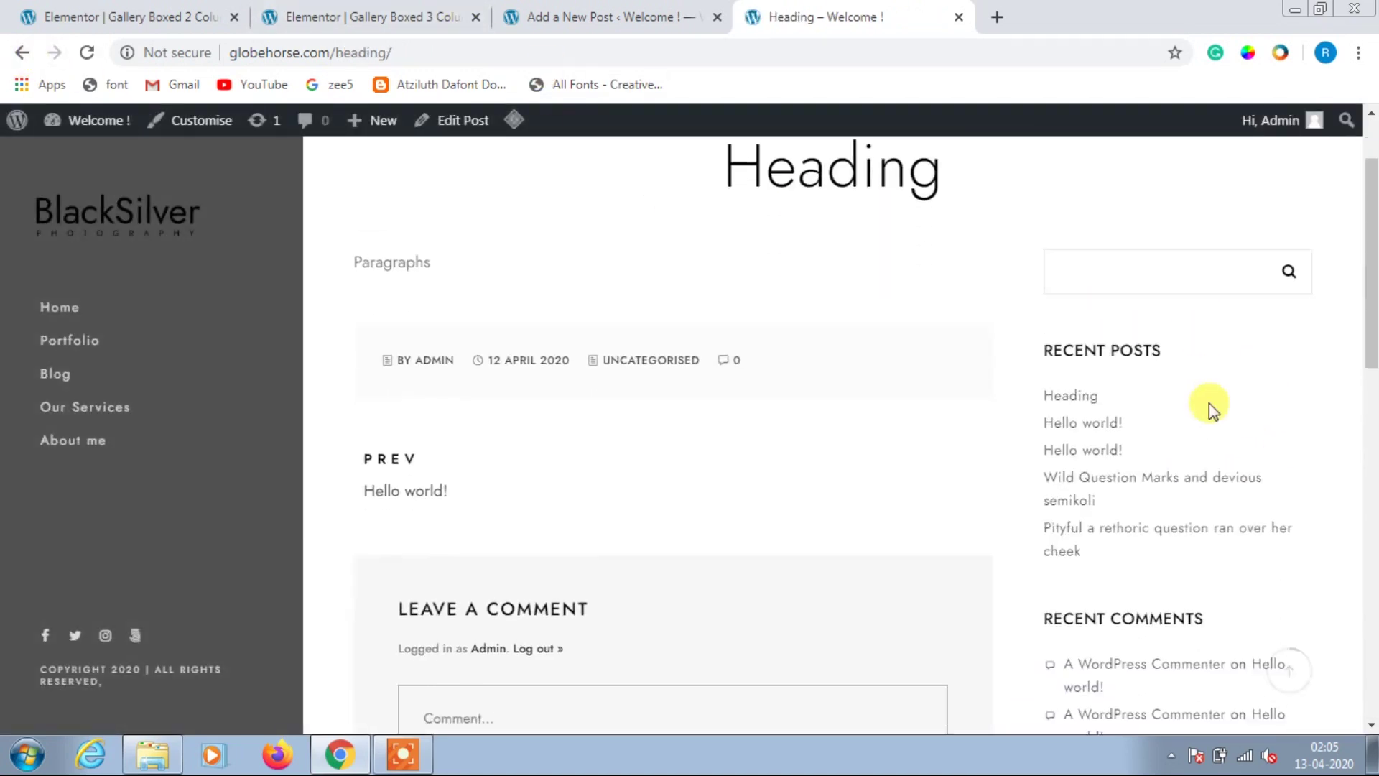
drag(1052, 215, 1255, 710)
scroll(1256, 709, down, 3)
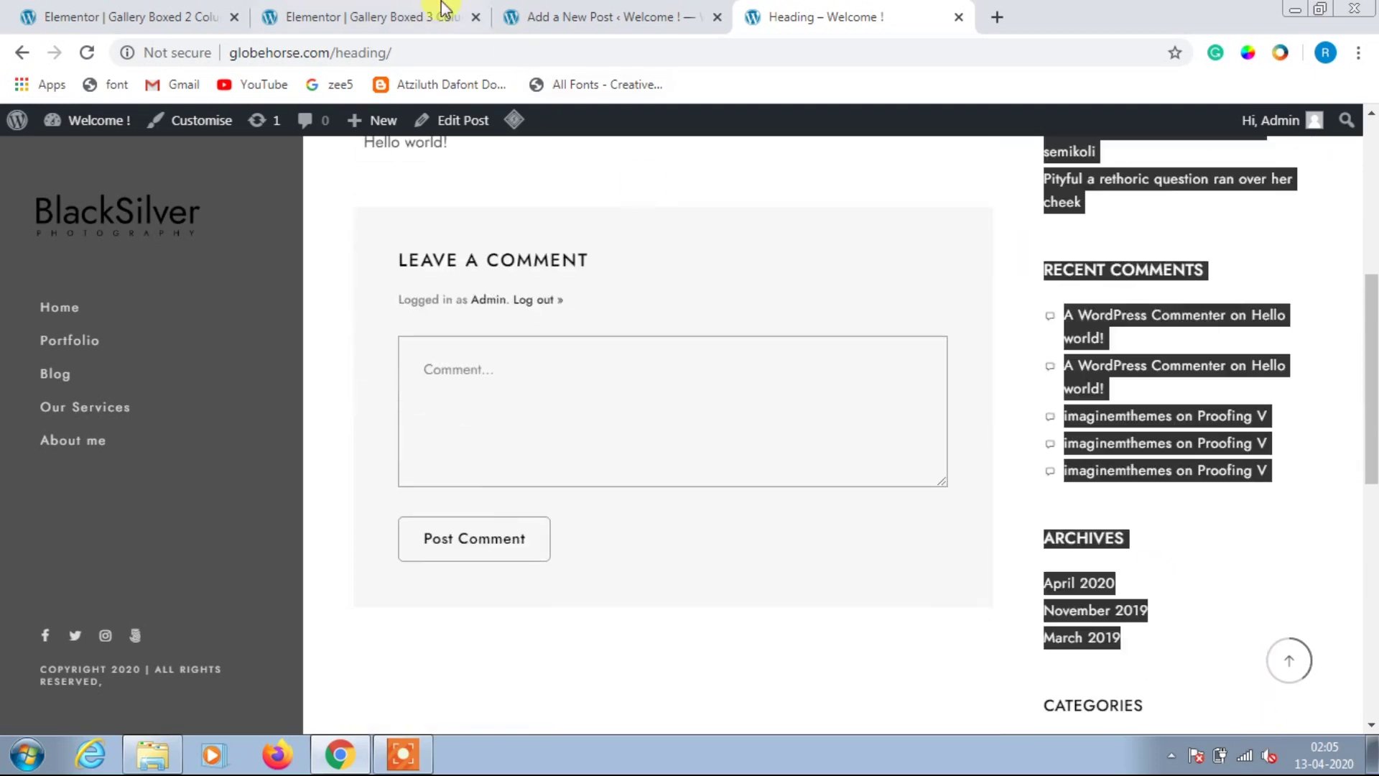
Step: Return to the WordPress dashboard, leave the post editor and open the Widgets settings
click(431, 16)
click(29, 16)
drag(29, 16, 359, 14)
click(596, 16)
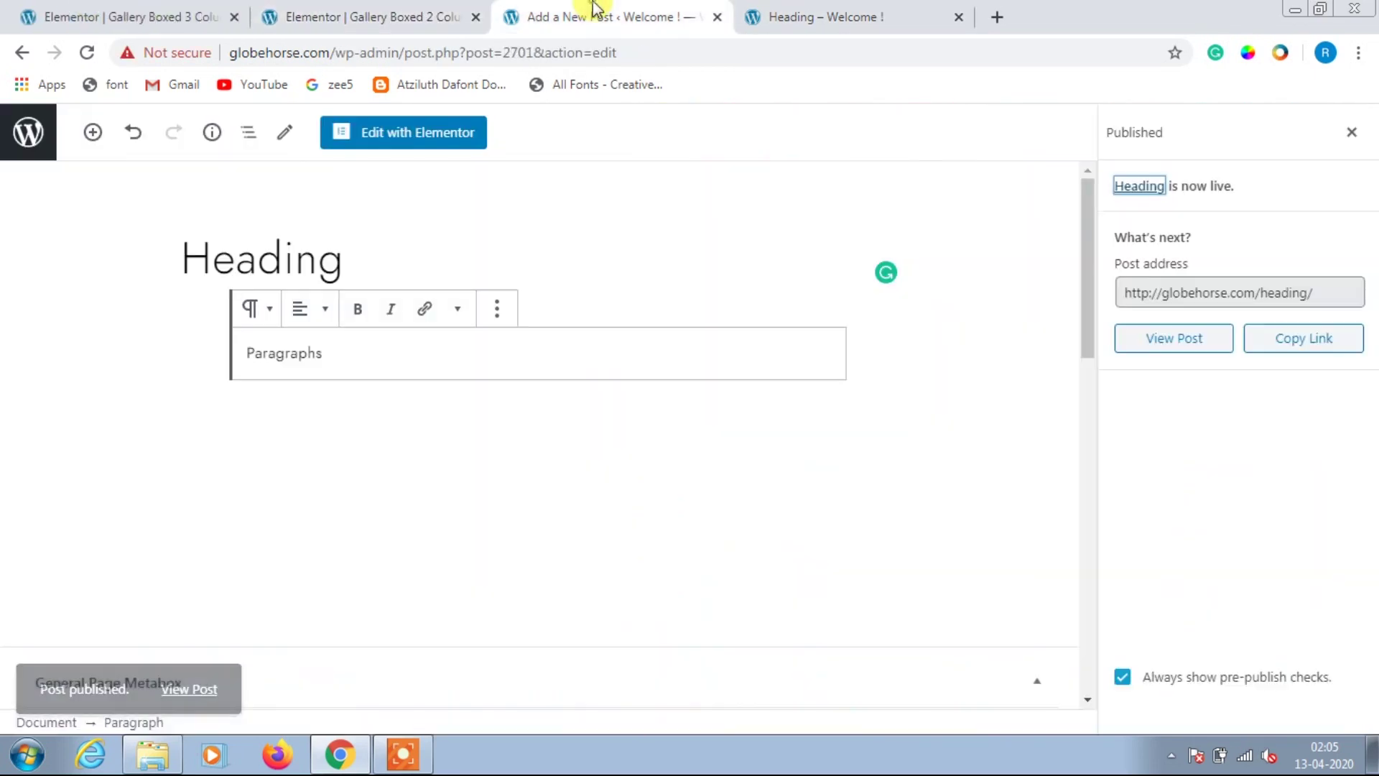
click(22, 53)
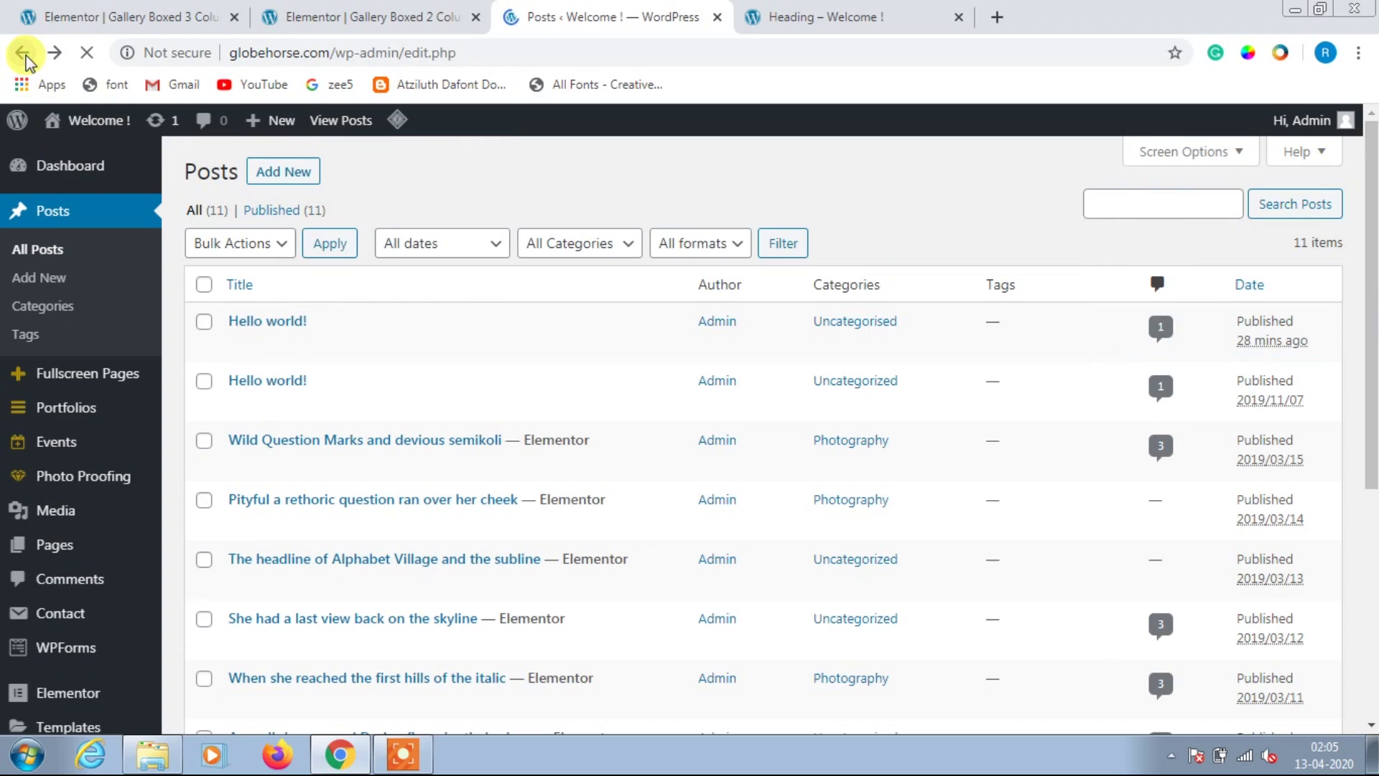
scroll(144, 360, down, 5)
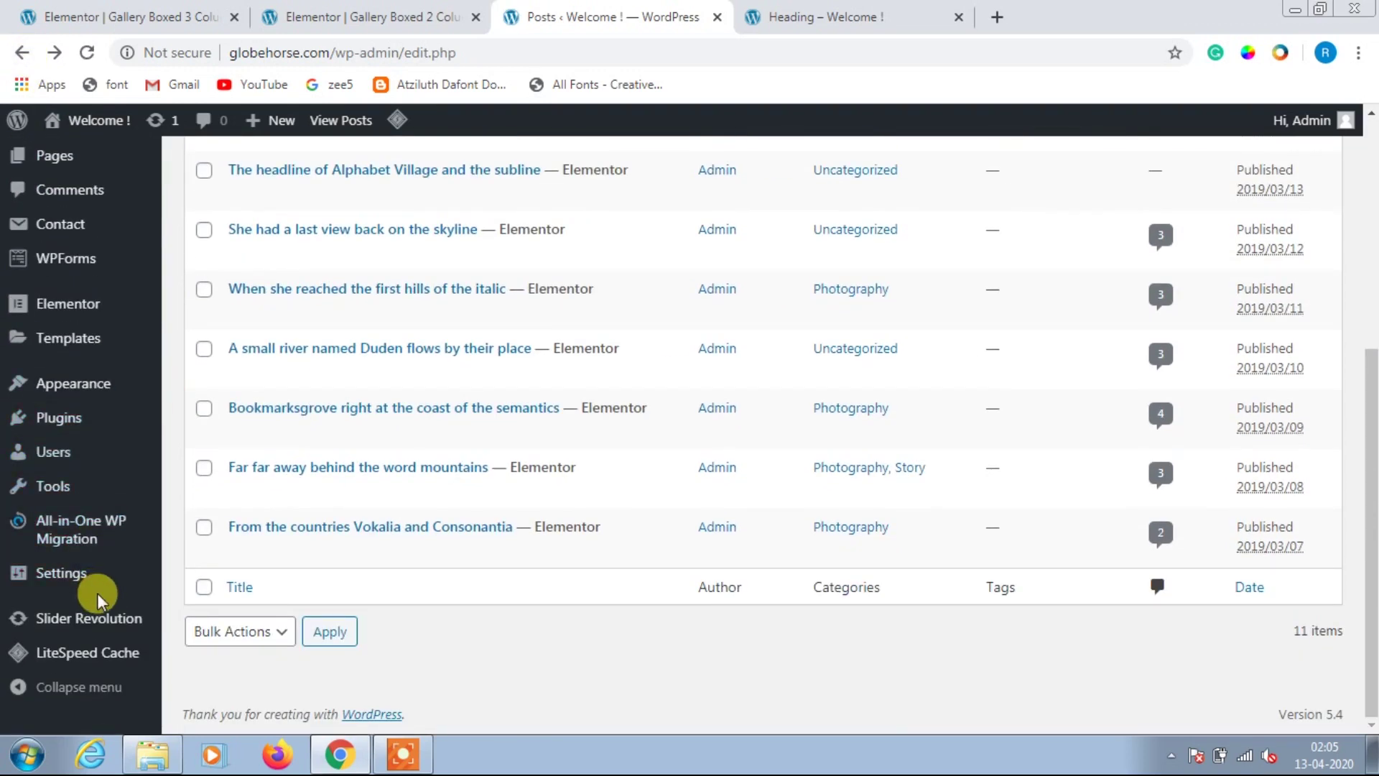
mouse_move(89, 402)
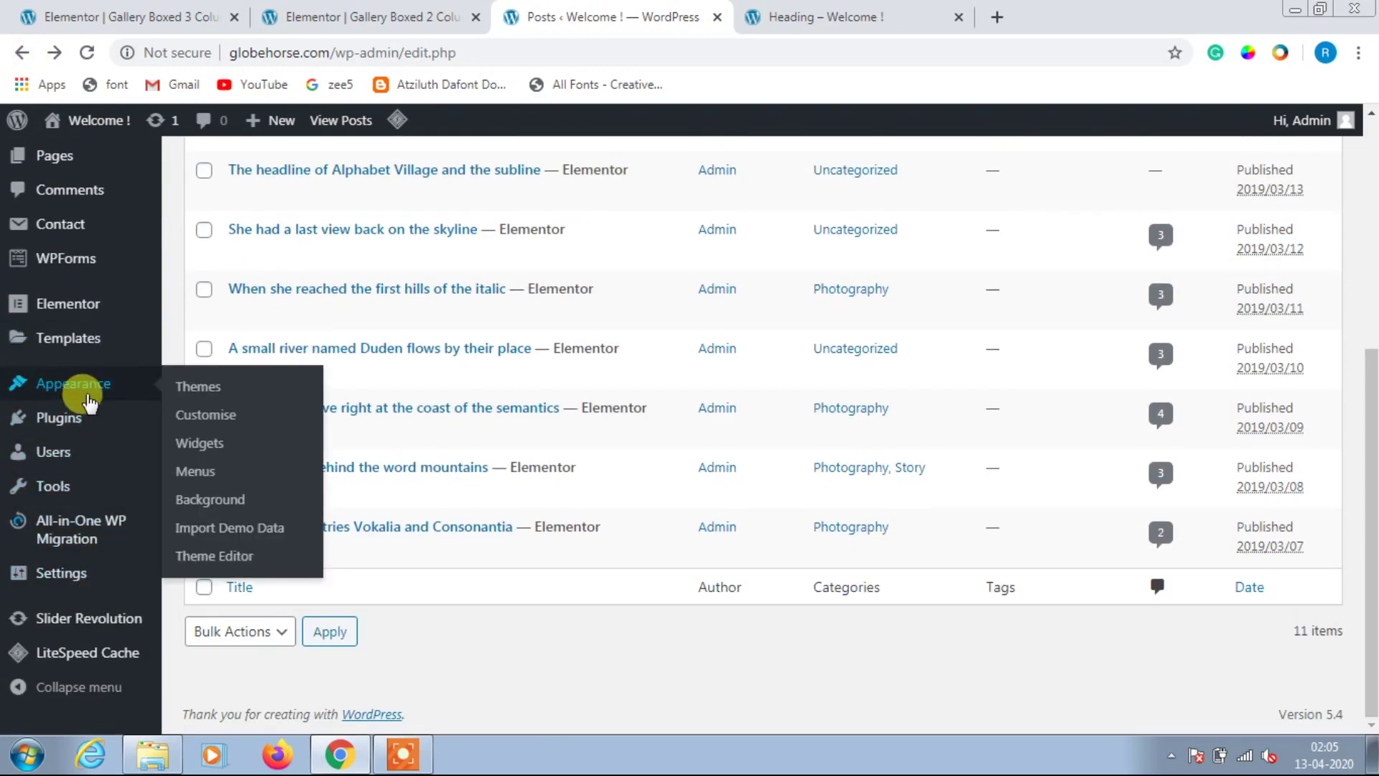
click(215, 449)
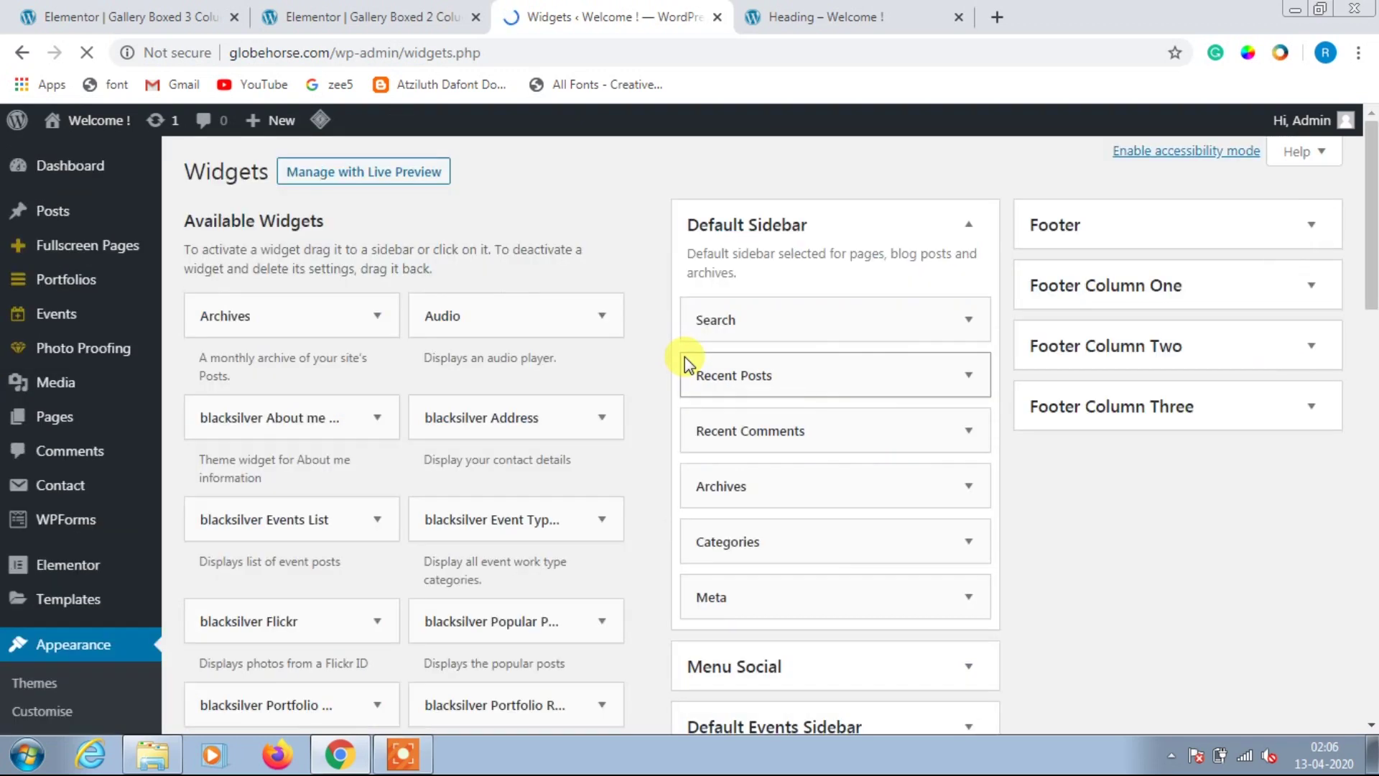
Step: Check the sidebar sections on the live "Heading" post against the widgets in the Default Sidebar
click(855, 16)
scroll(930, 446, up, 6)
scroll(1120, 449, down, 3)
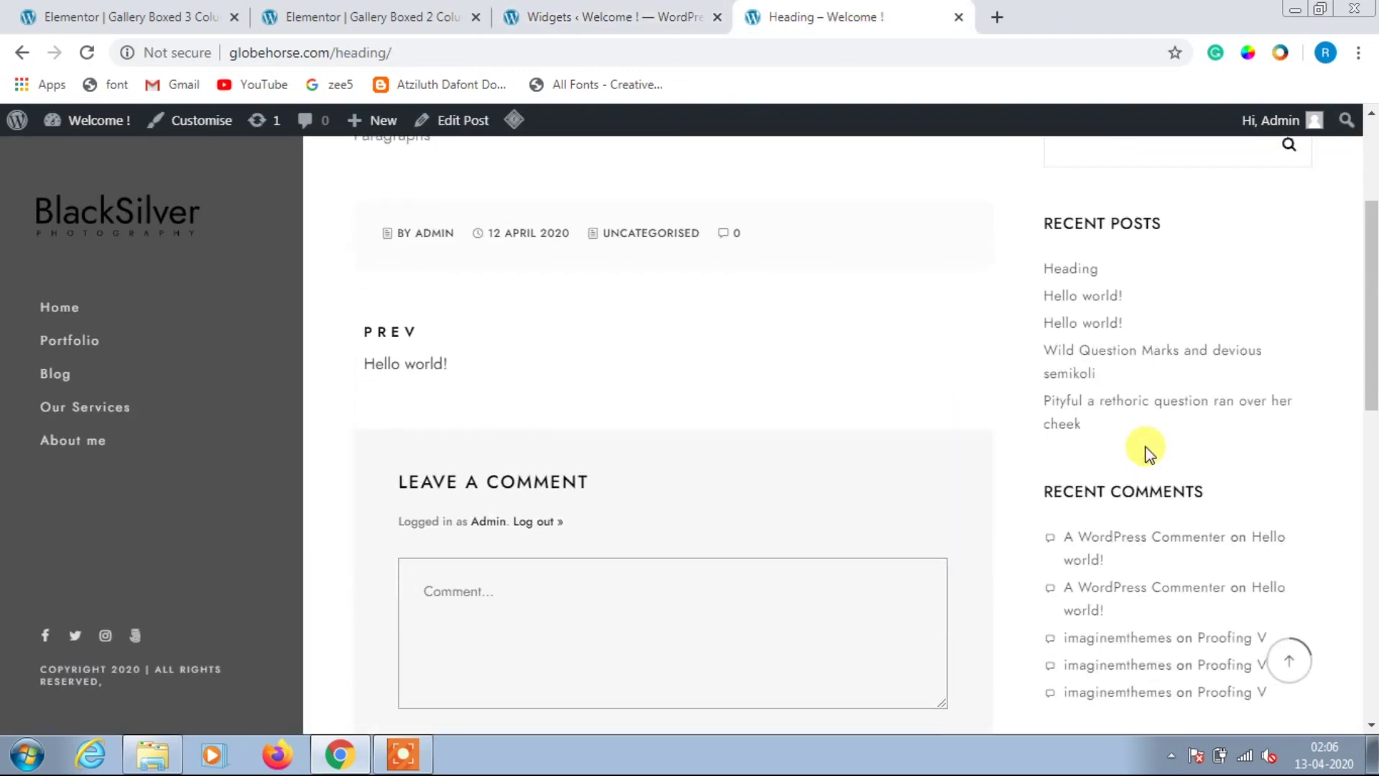
scroll(1144, 451, up, 4)
click(694, 10)
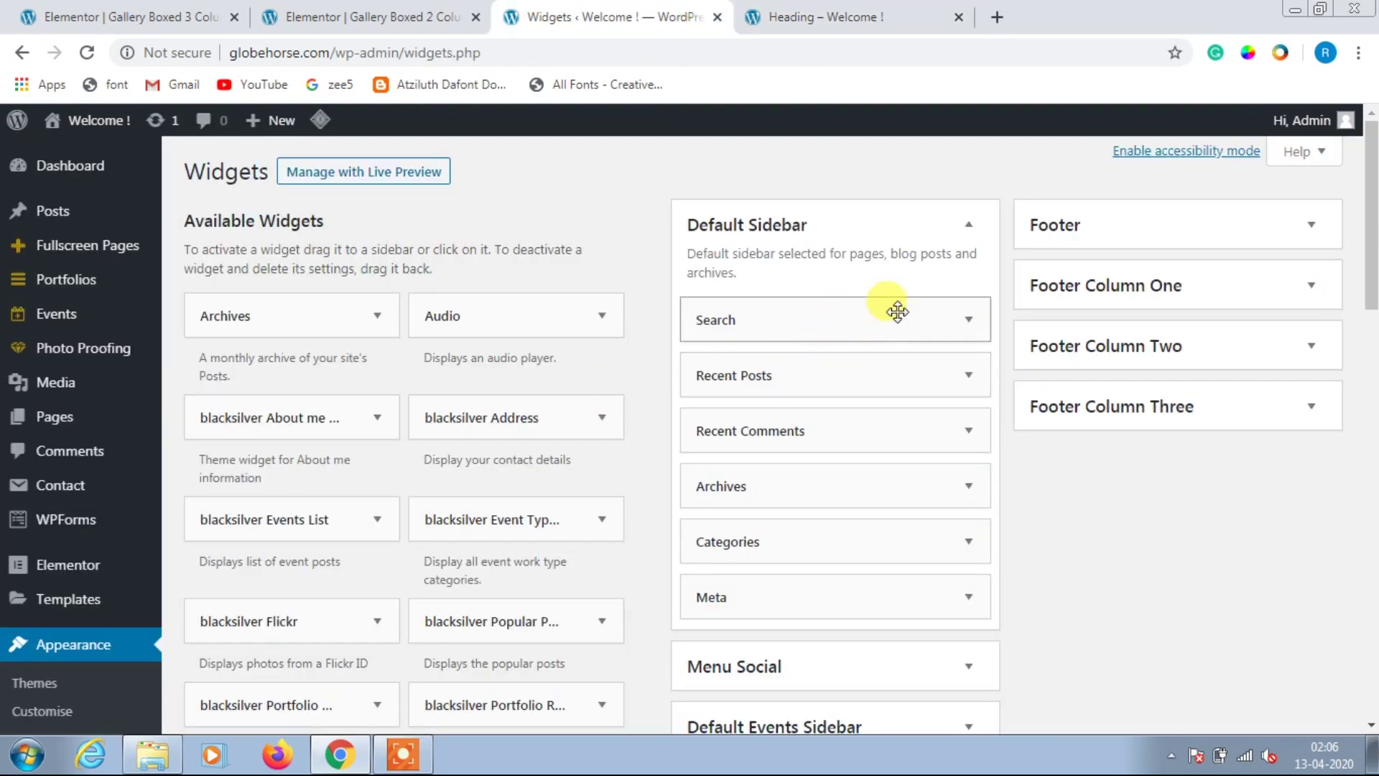
Step: Delete the Search, Recent Posts, Recent Comments and Archives widgets from the Default Sidebar
click(966, 321)
scroll(828, 394, down, 3)
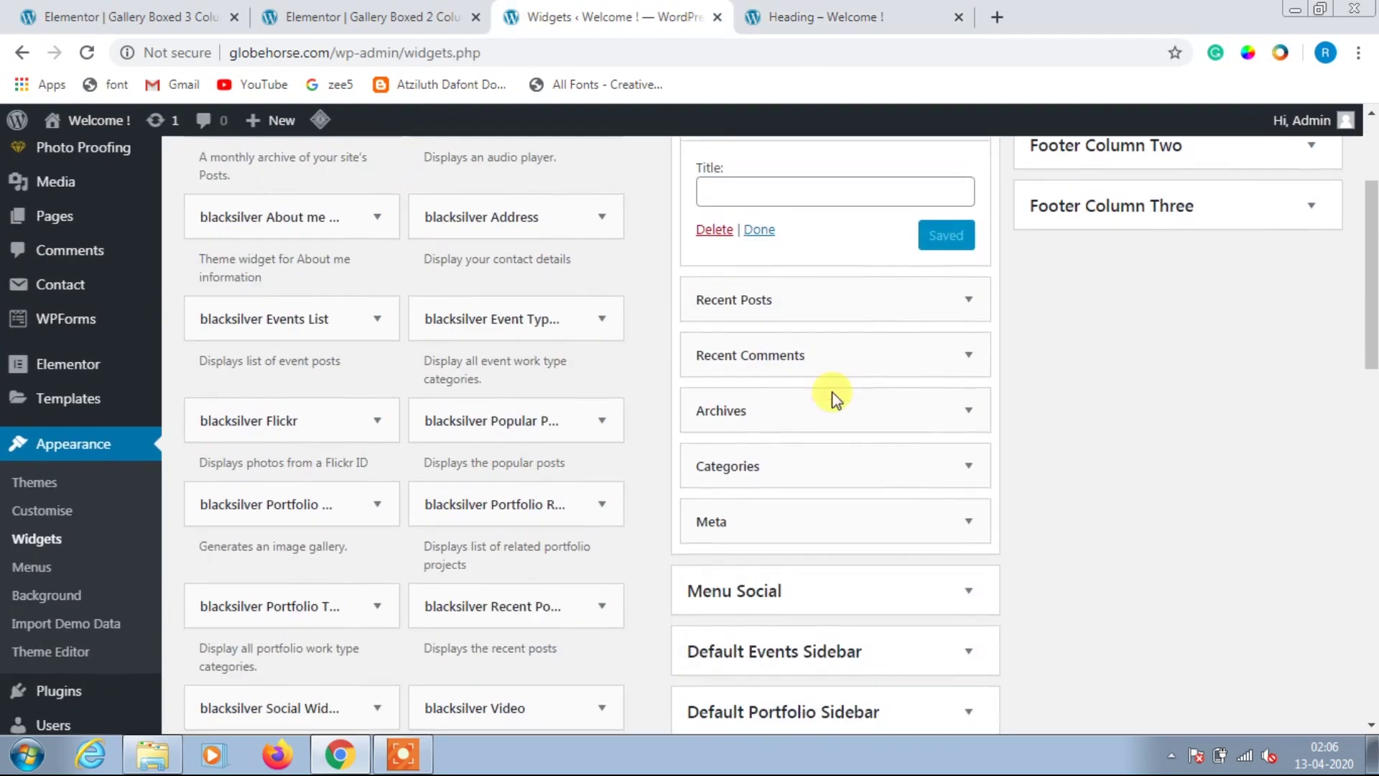
click(705, 230)
scroll(973, 280, up, 2)
click(968, 218)
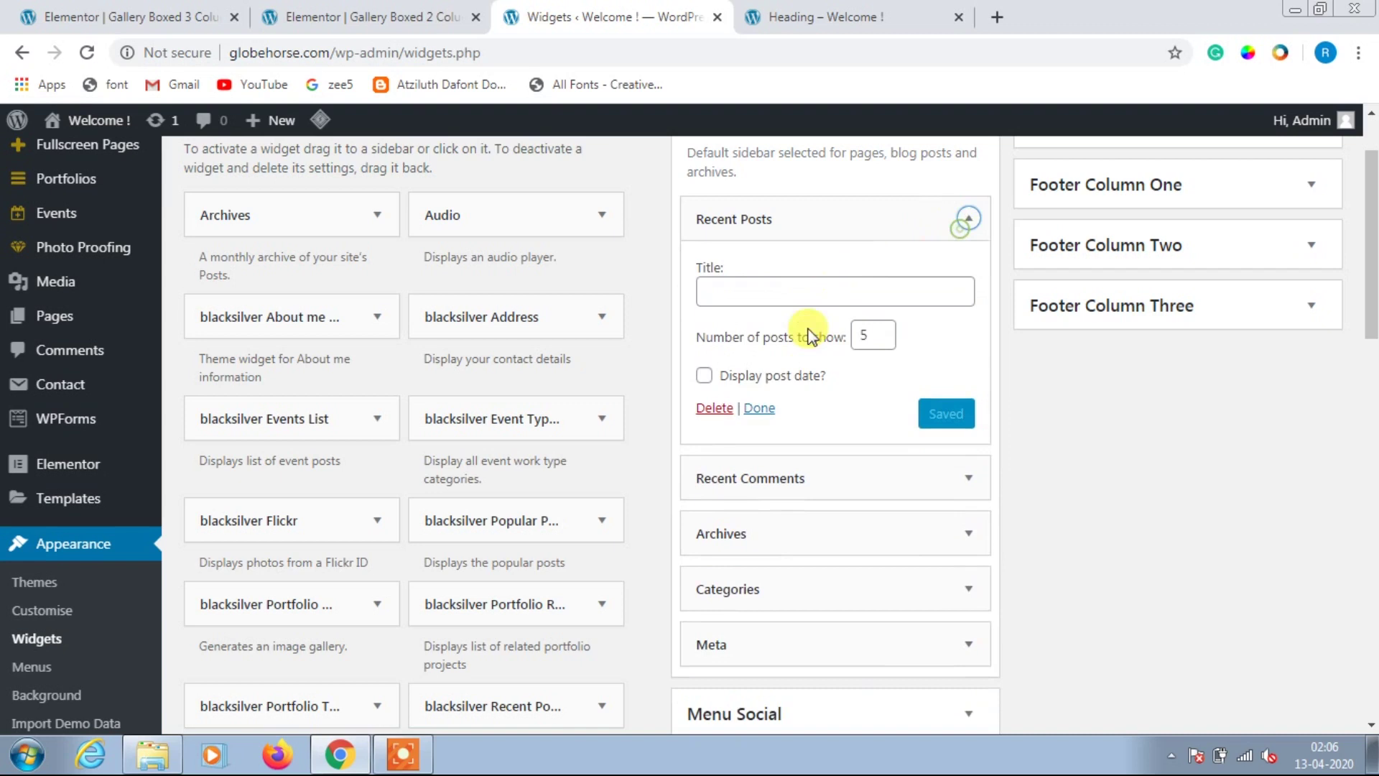
click(968, 219)
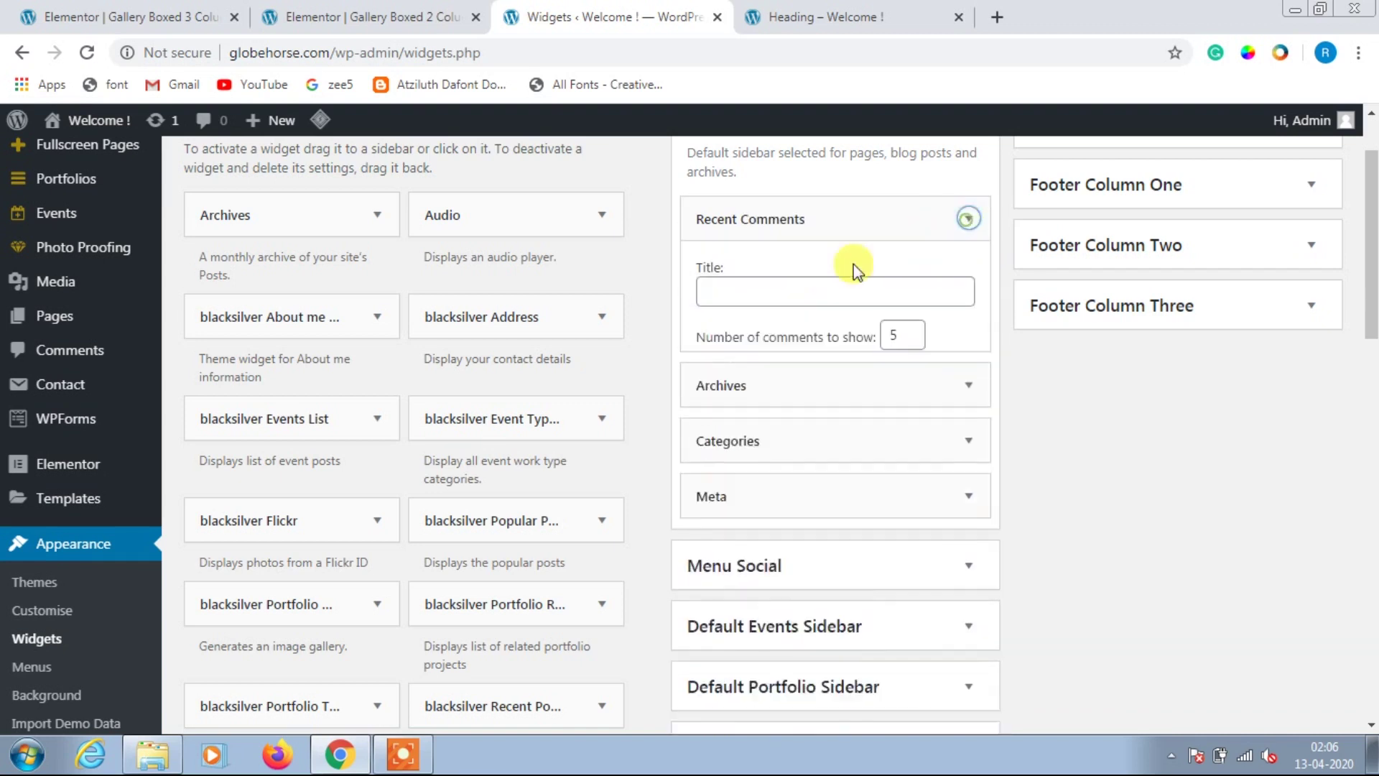
click(968, 218)
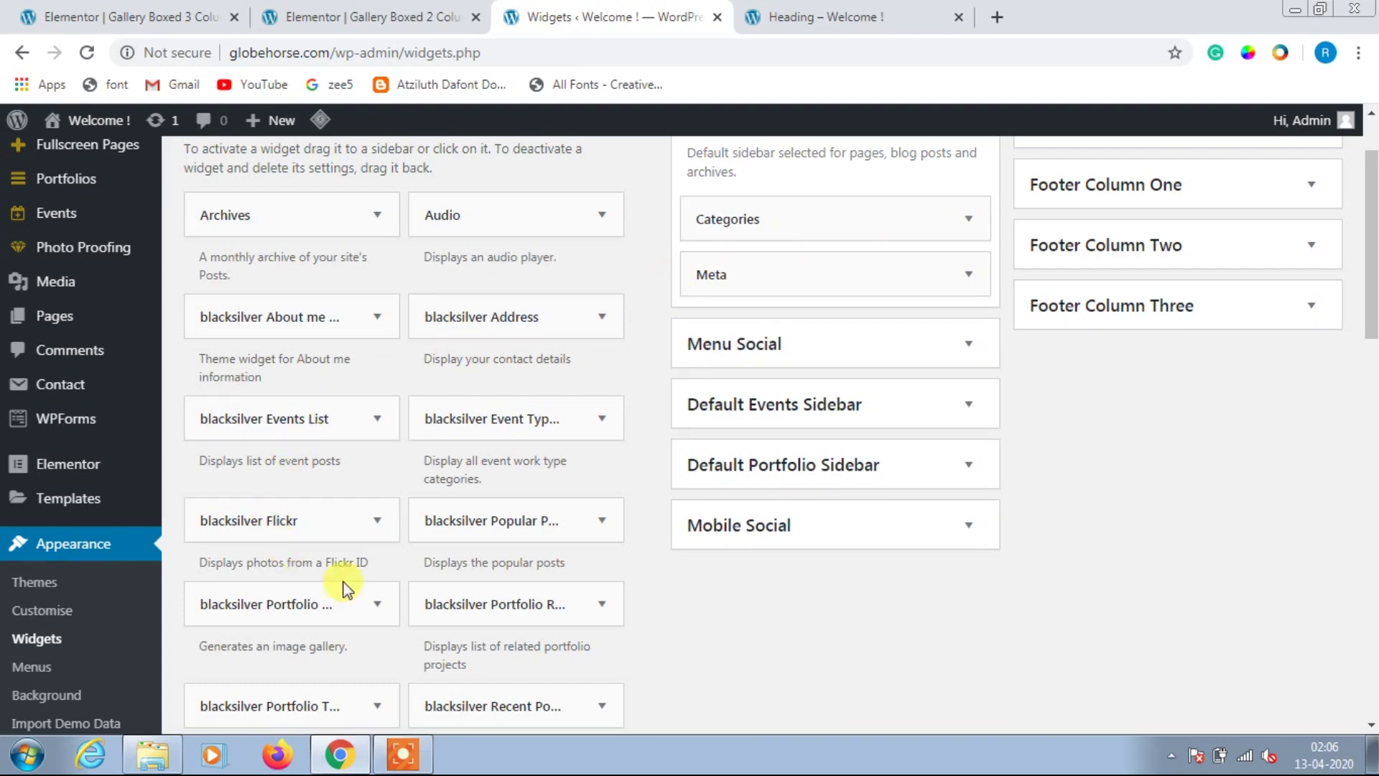
Step: Add the Archives widget to the Default Sidebar between Categories and Meta, and look through the other available widgets
scroll(717, 438, down, 2)
scroll(709, 437, up, 3)
scroll(370, 488, down, 3)
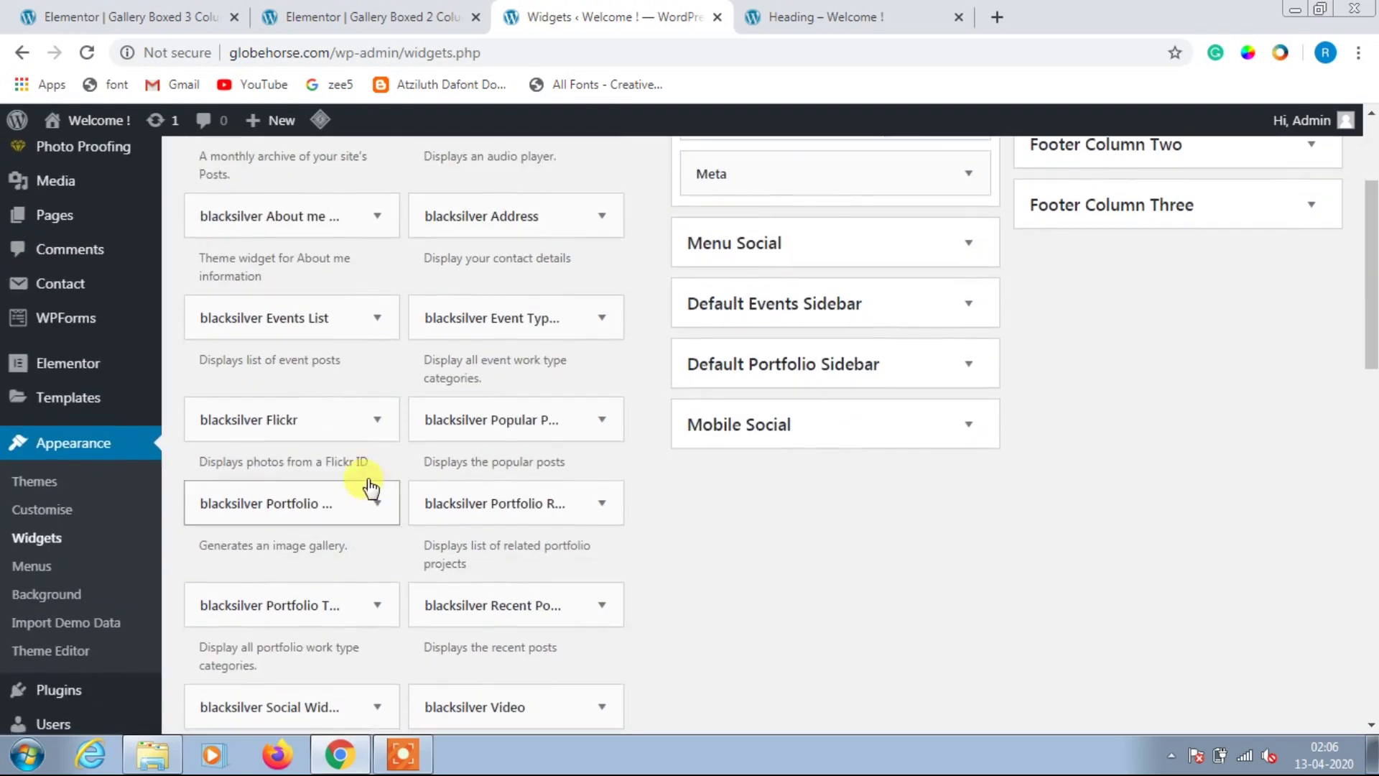
scroll(370, 488, up, 3)
drag(283, 321, 804, 356)
scroll(994, 394, down, 7)
scroll(923, 553, up, 3)
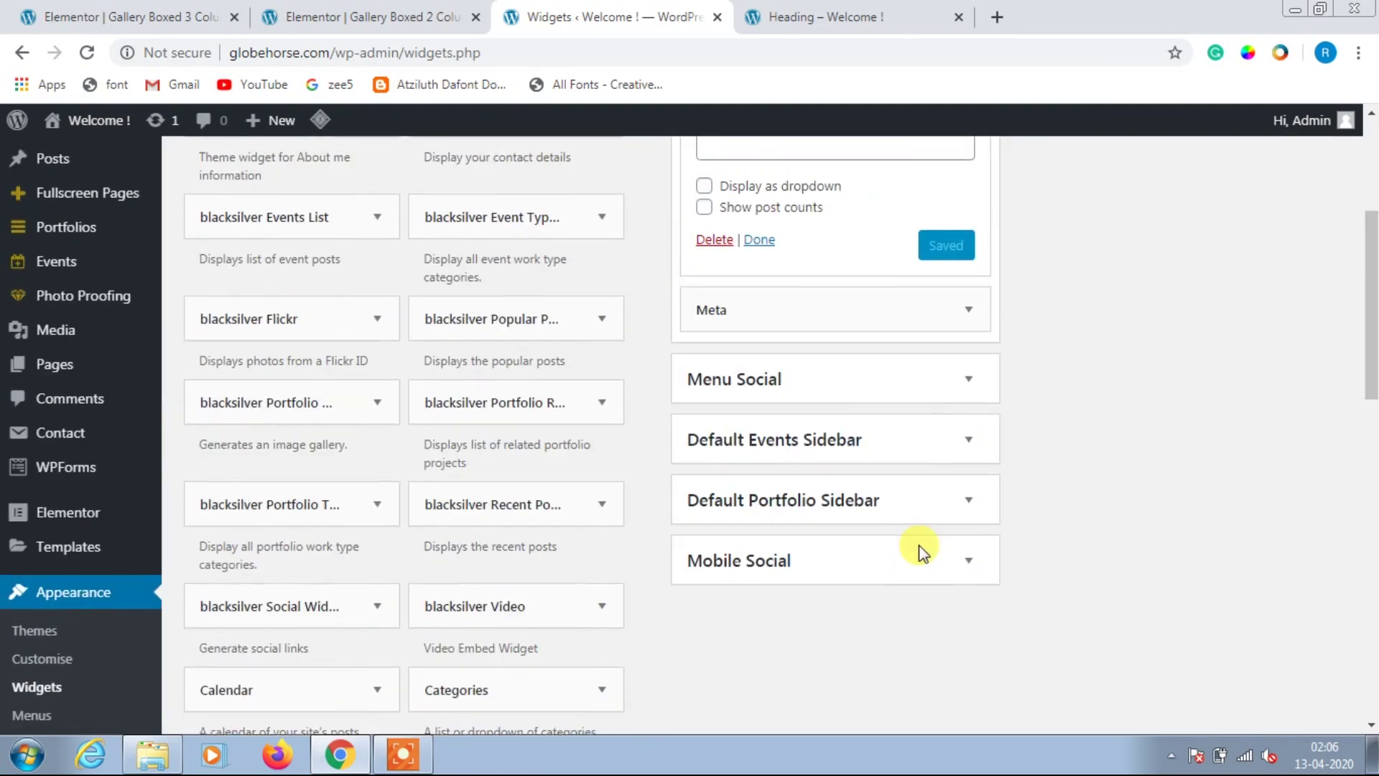
scroll(923, 554, up, 4)
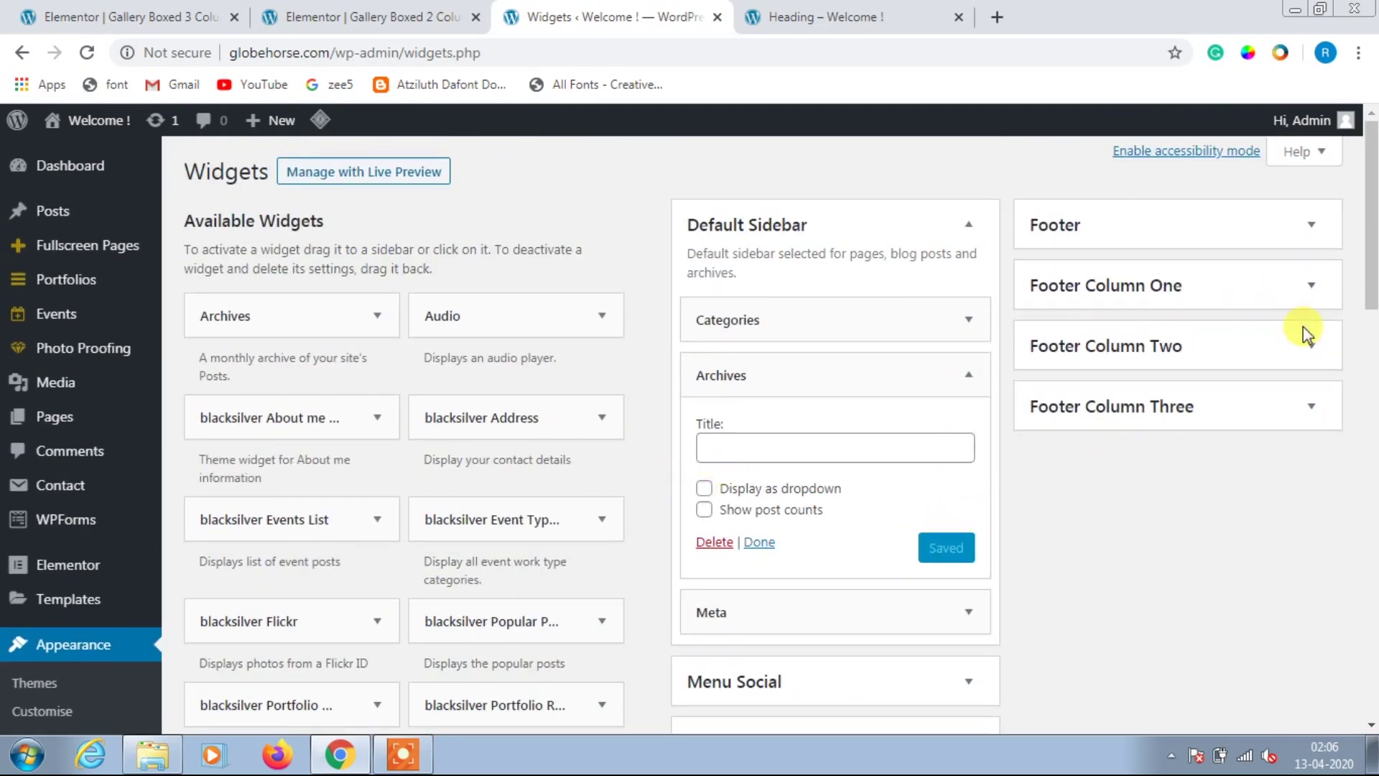
scroll(612, 665, down, 20)
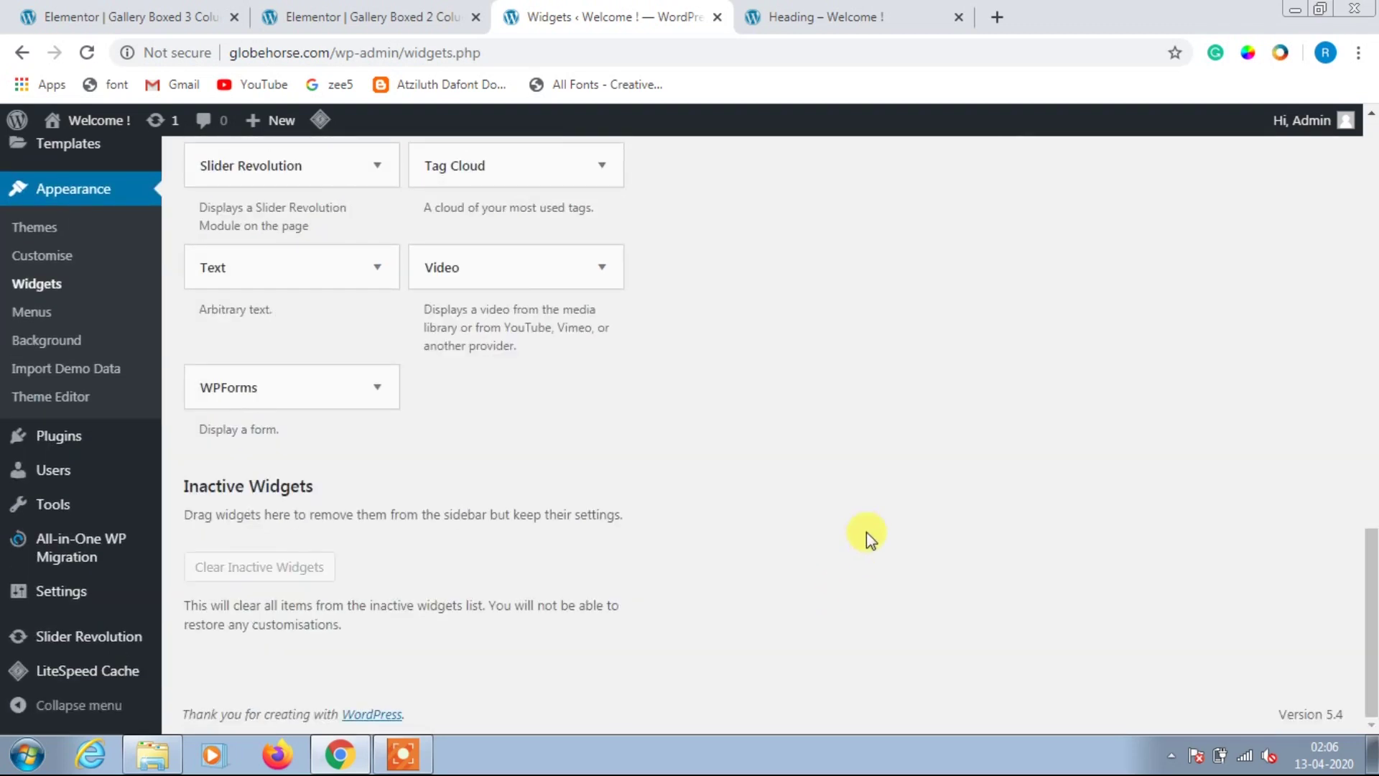
scroll(1101, 539, up, 15)
Step: Review the changed sidebar on the live "Heading" post, going through the Blog page to reopen the post
click(835, 17)
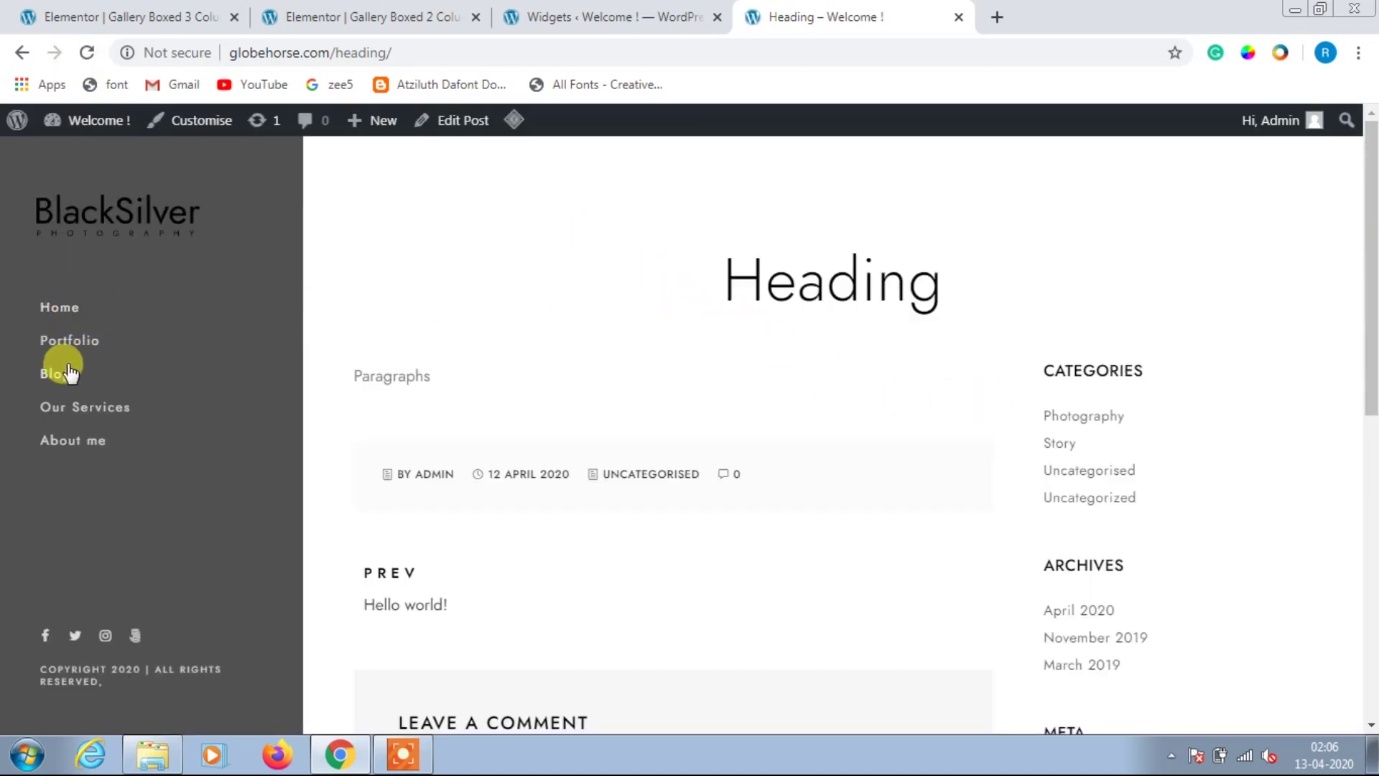
scroll(1032, 430, down, 10)
scroll(1032, 426, up, 8)
scroll(761, 438, down, 4)
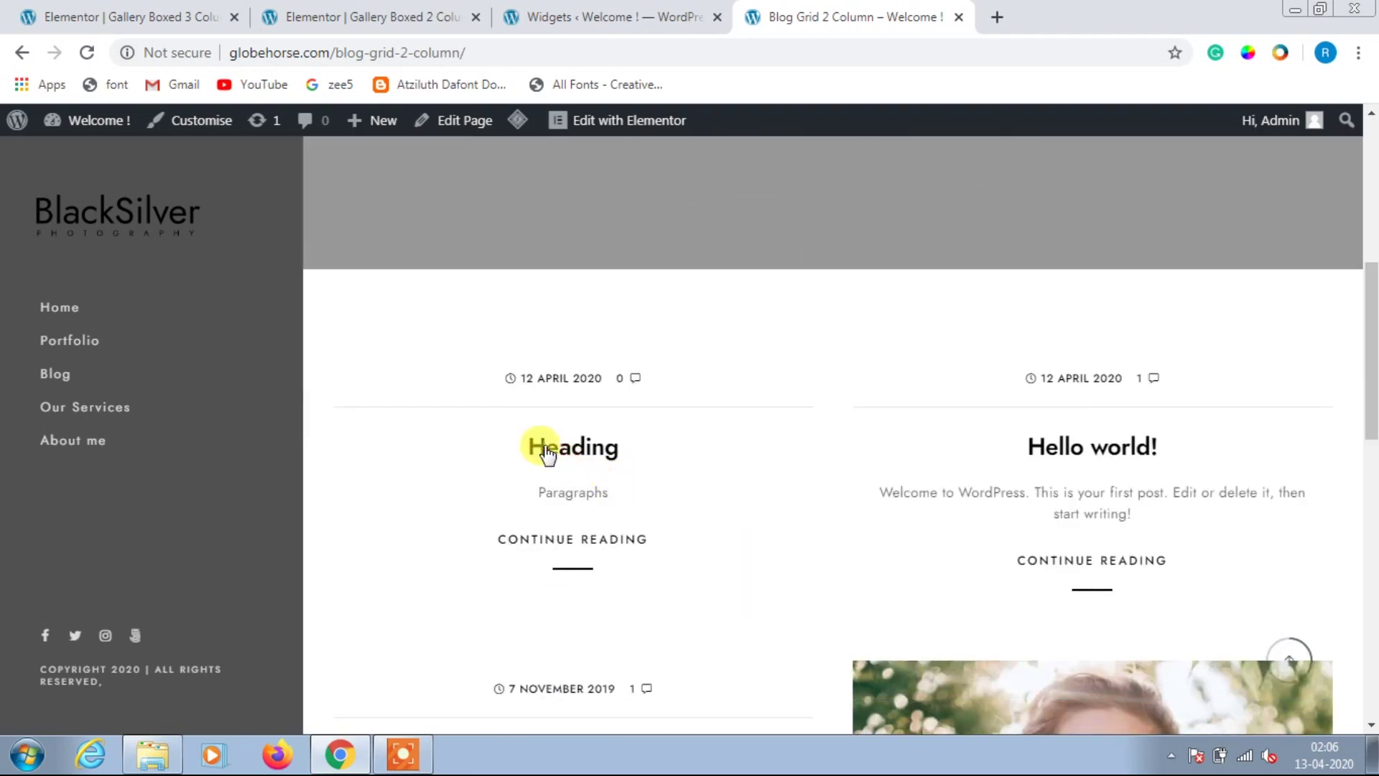
scroll(1182, 378, down, 3)
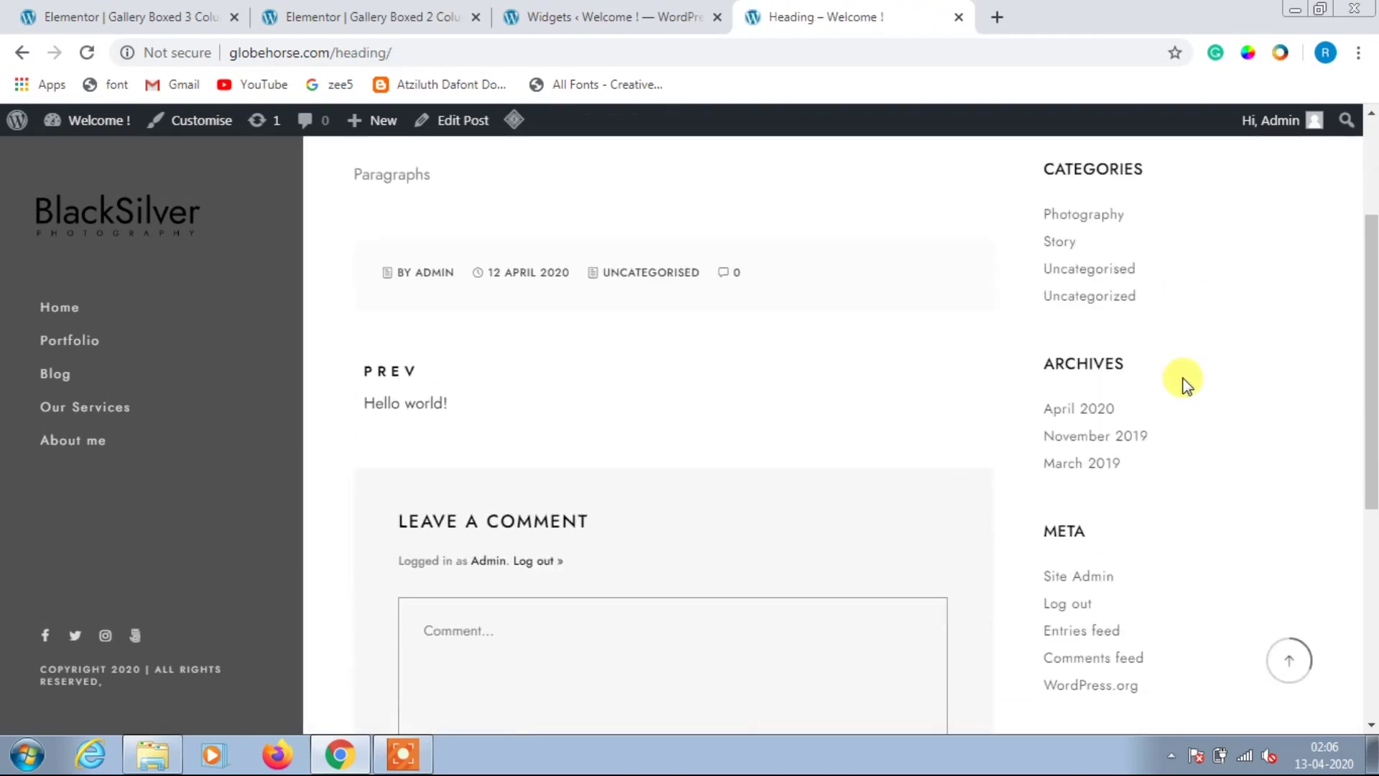
scroll(1178, 368, up, 1)
drag(1040, 258, 871, 314)
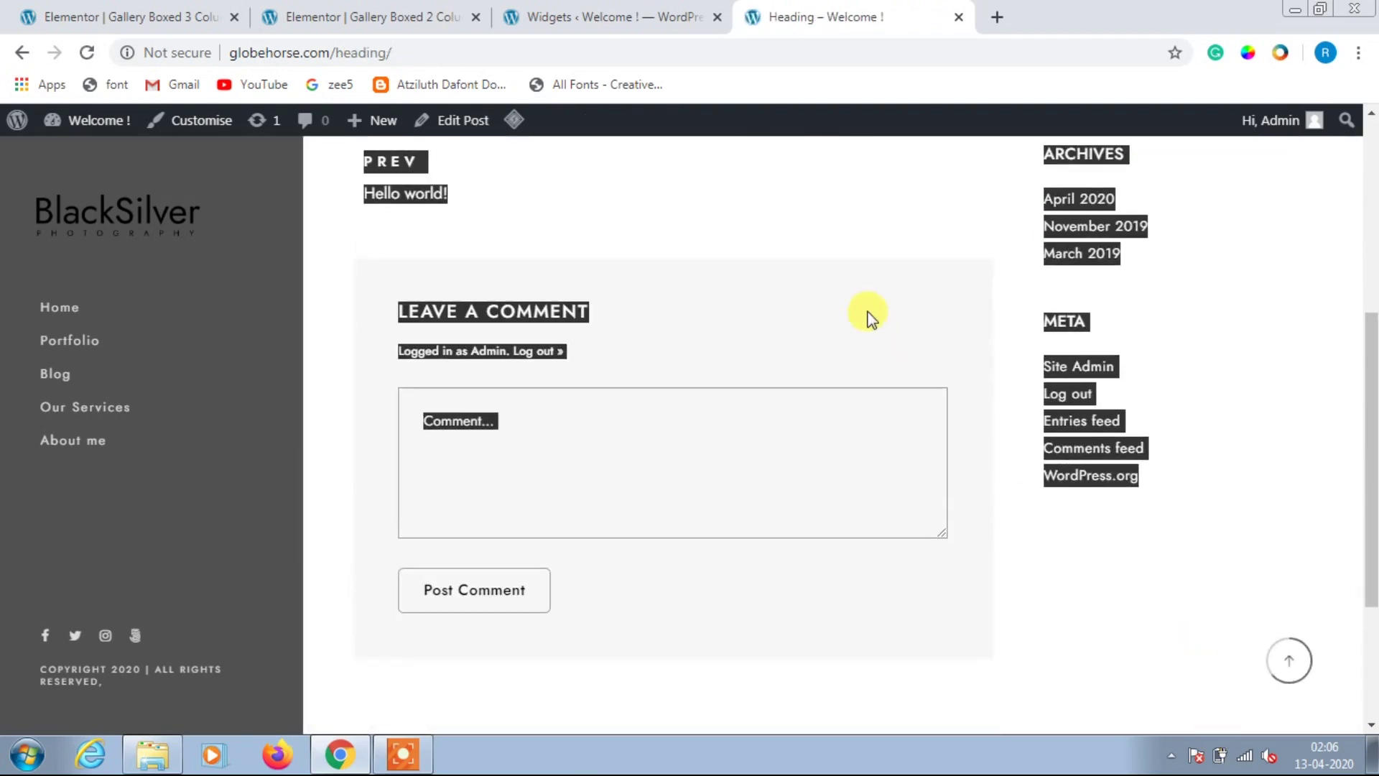
click(826, 327)
scroll(747, 344, up, 4)
scroll(748, 345, up, 2)
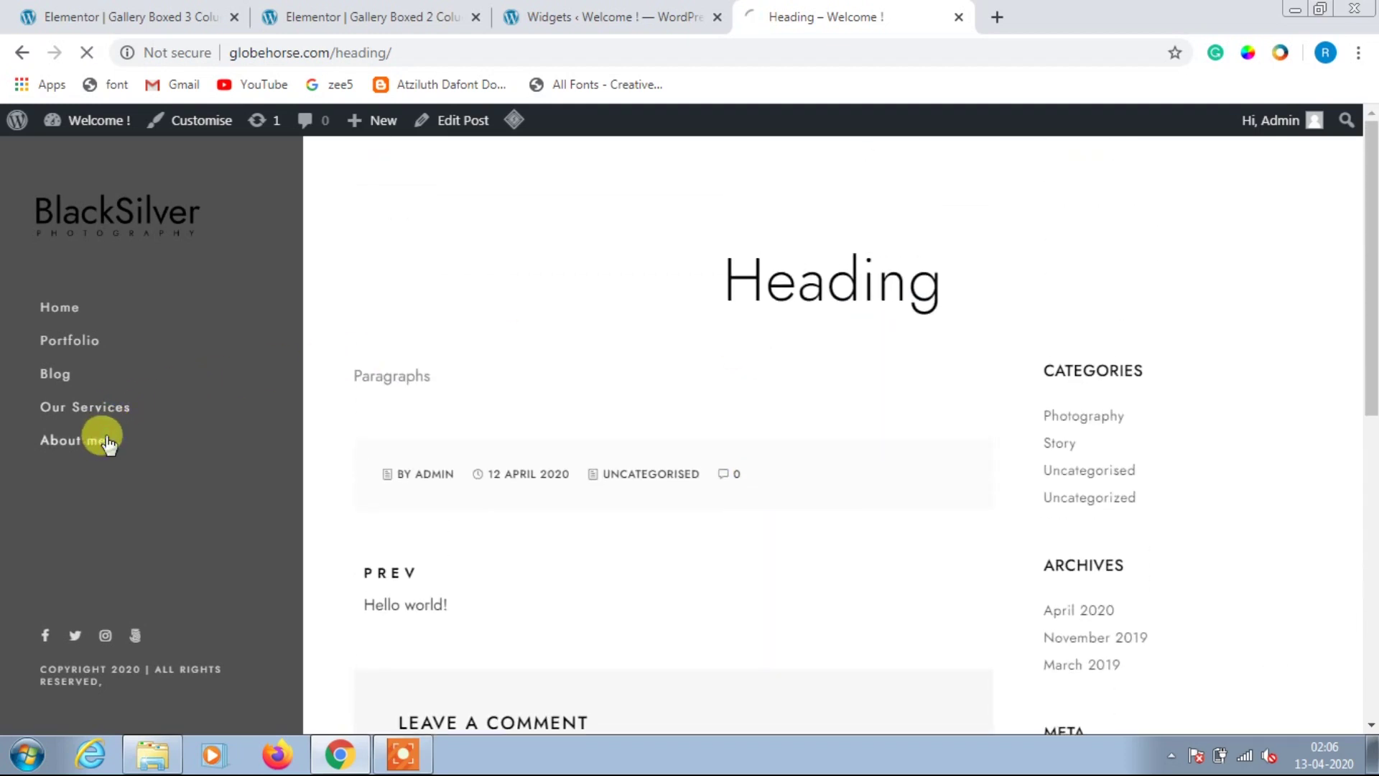
Step: Look through the About me page, edit it with Elementor and open the "My Story" section heading's settings
scroll(708, 424, down, 10)
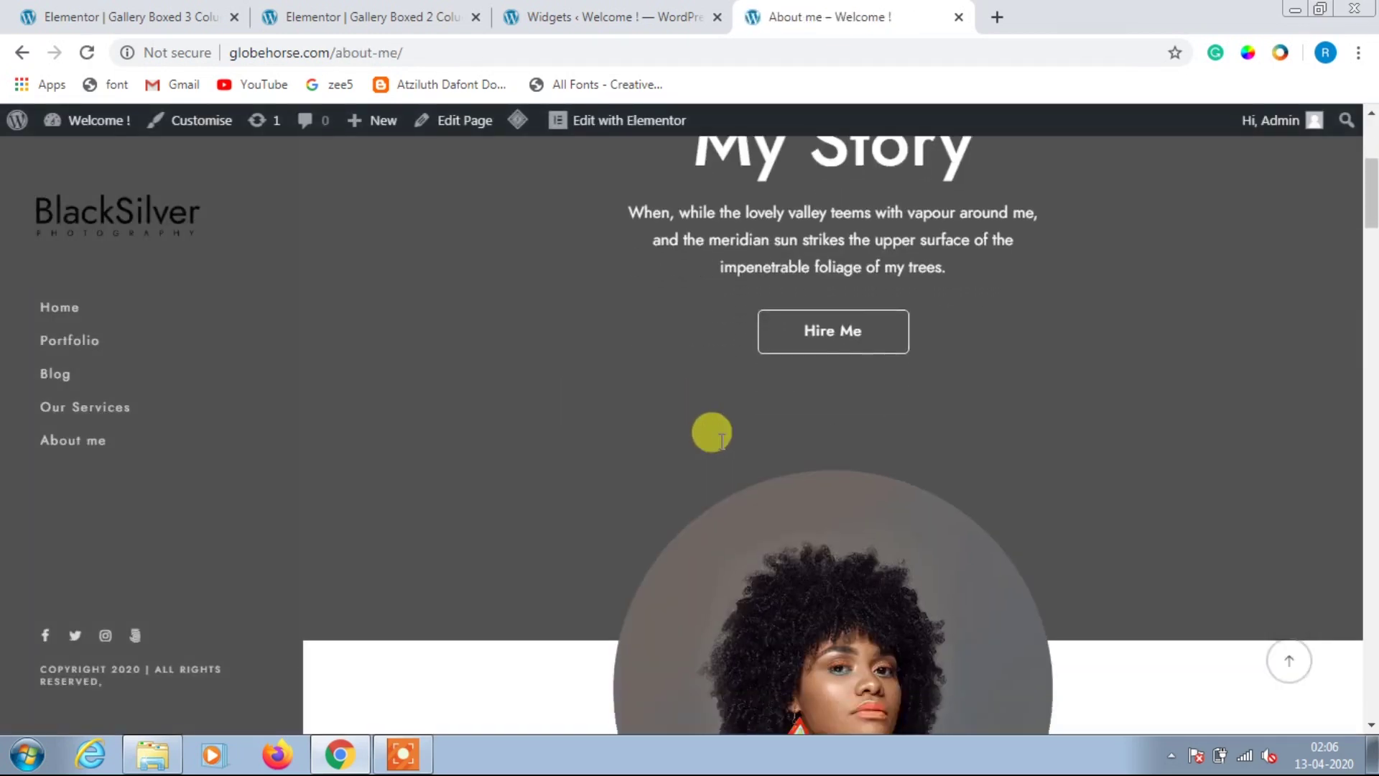
scroll(720, 442, down, 4)
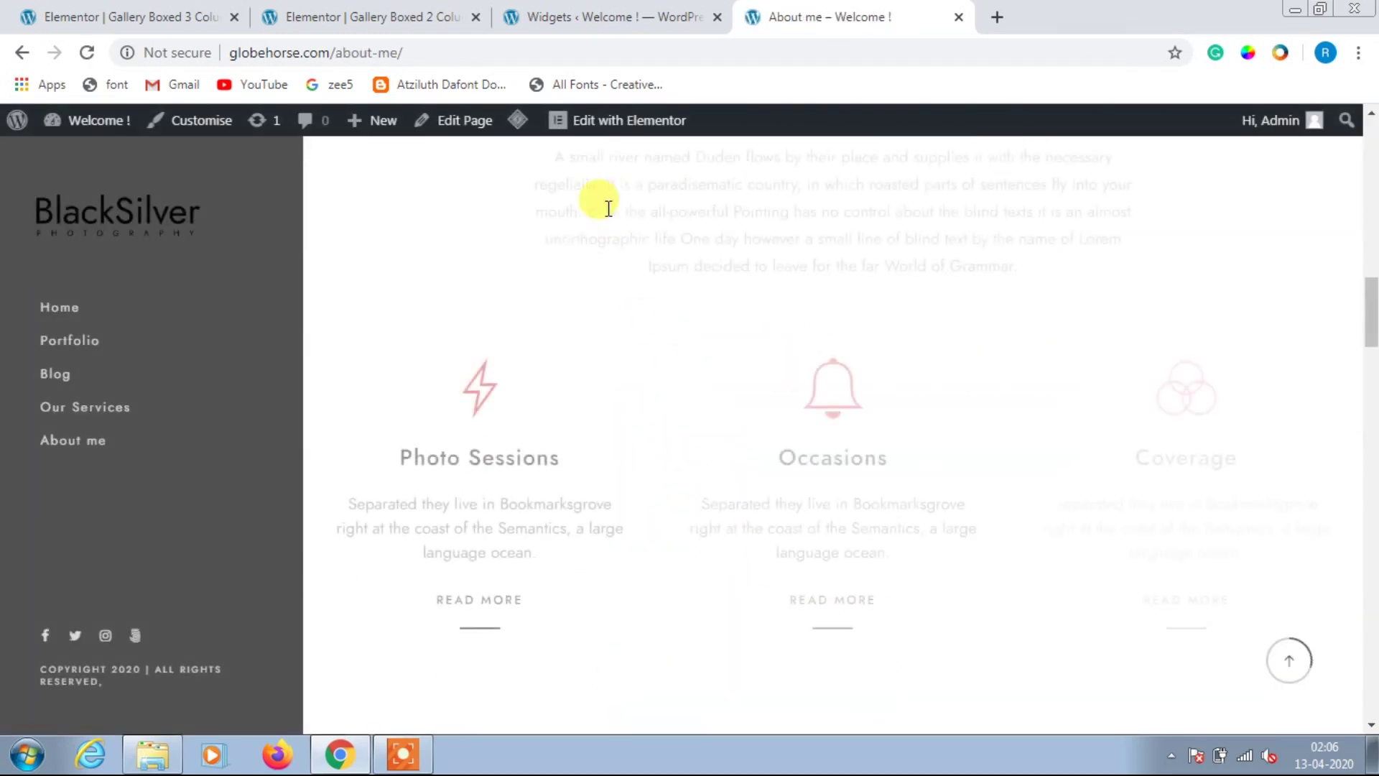
click(628, 135)
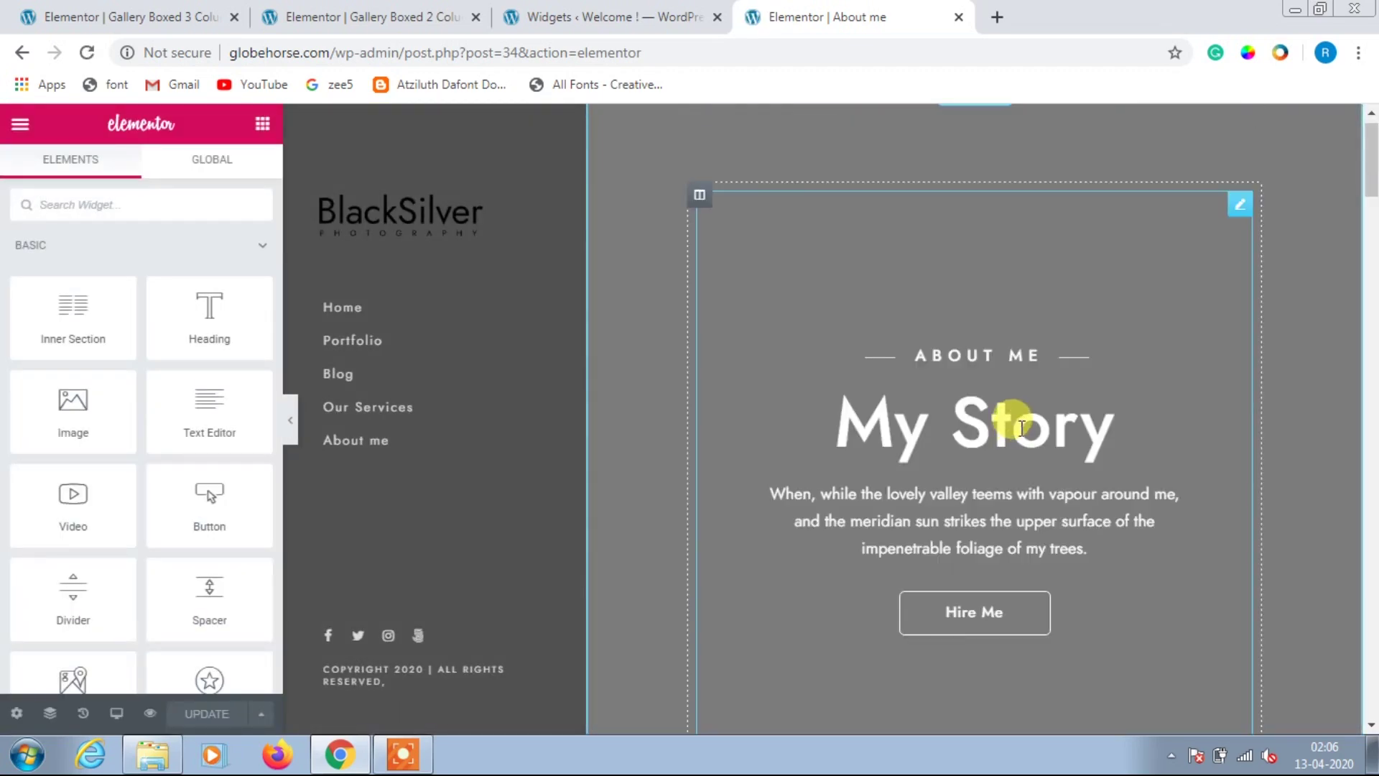
click(1240, 208)
click(1261, 359)
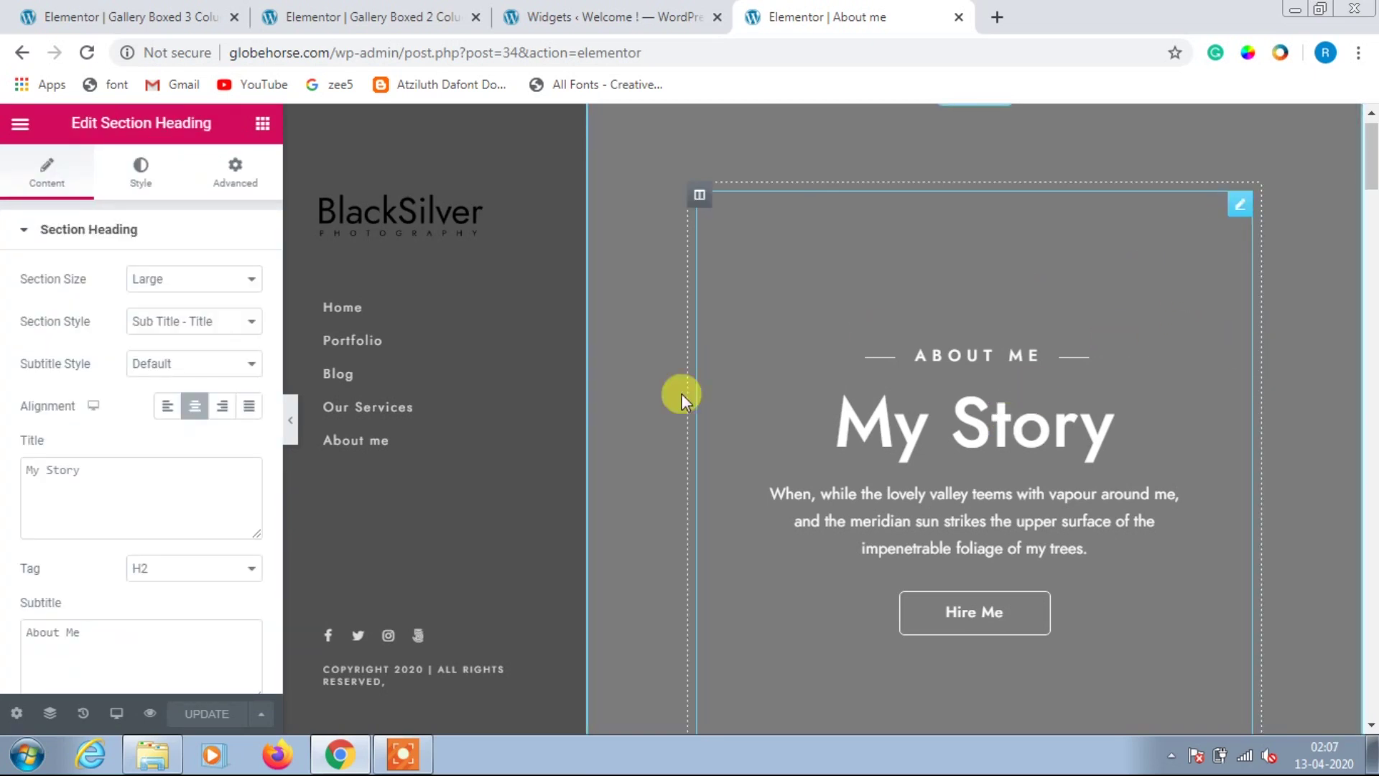
Step: Replace the "My Story" section heading's title with "Welcome!" and look over its subtitle and description fields
scroll(862, 453, down, 9)
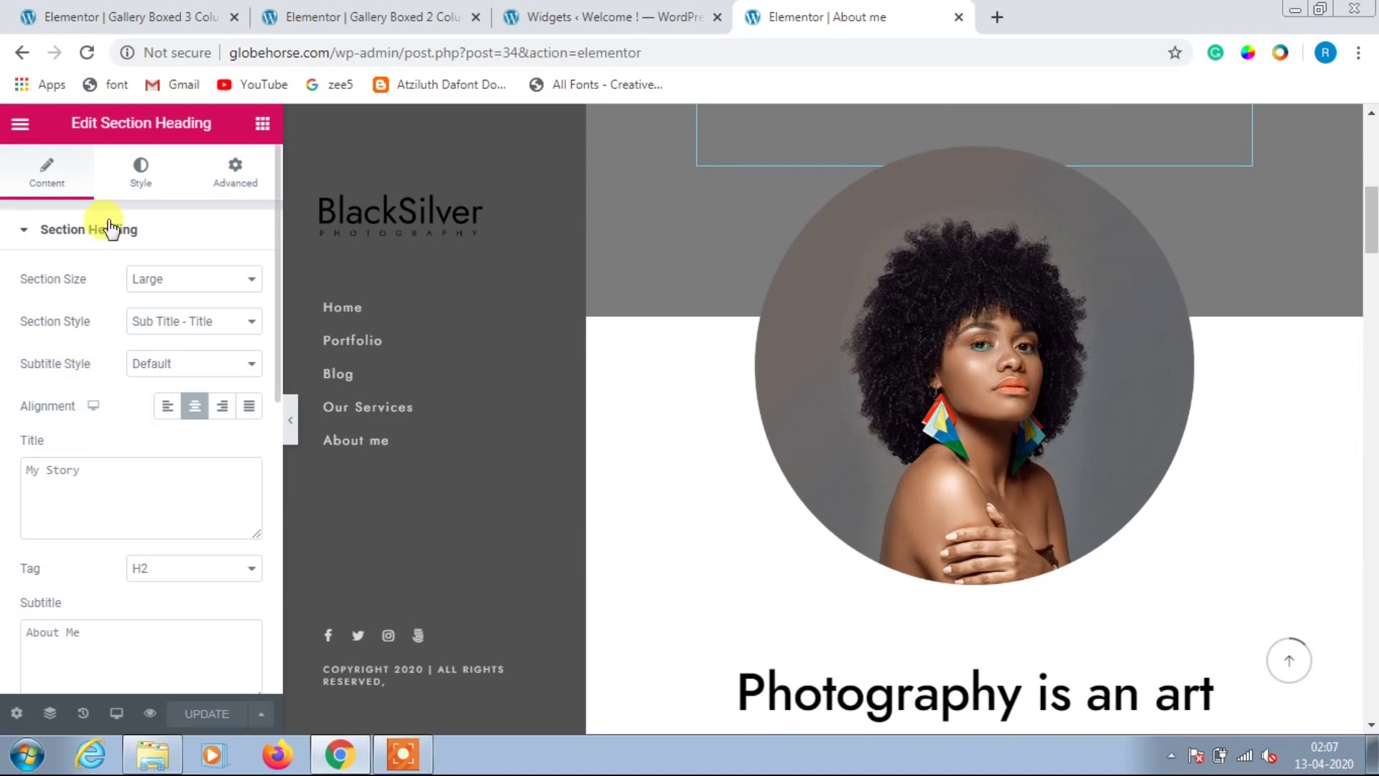
scroll(115, 324, down, 3)
scroll(122, 374, up, 3)
scroll(847, 252, up, 6)
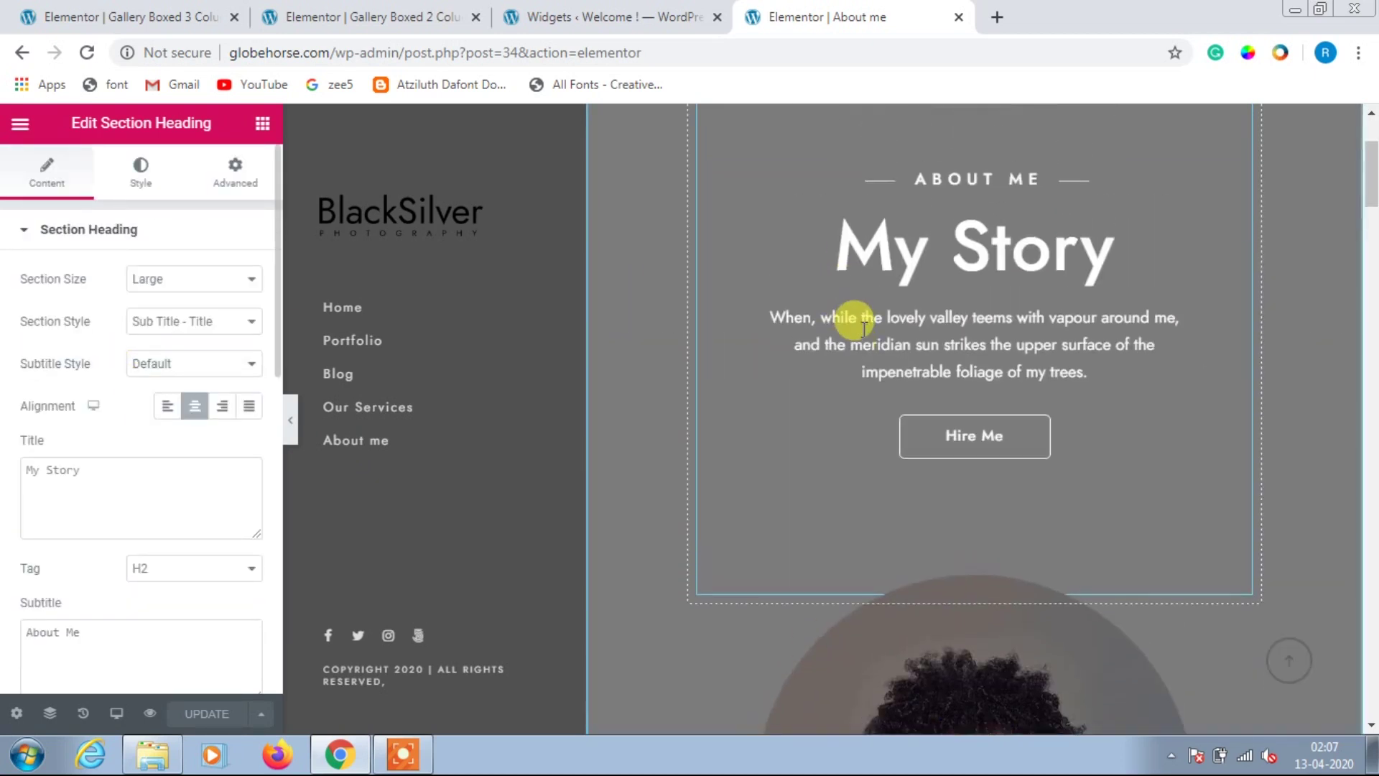
drag(117, 481, 3, 495)
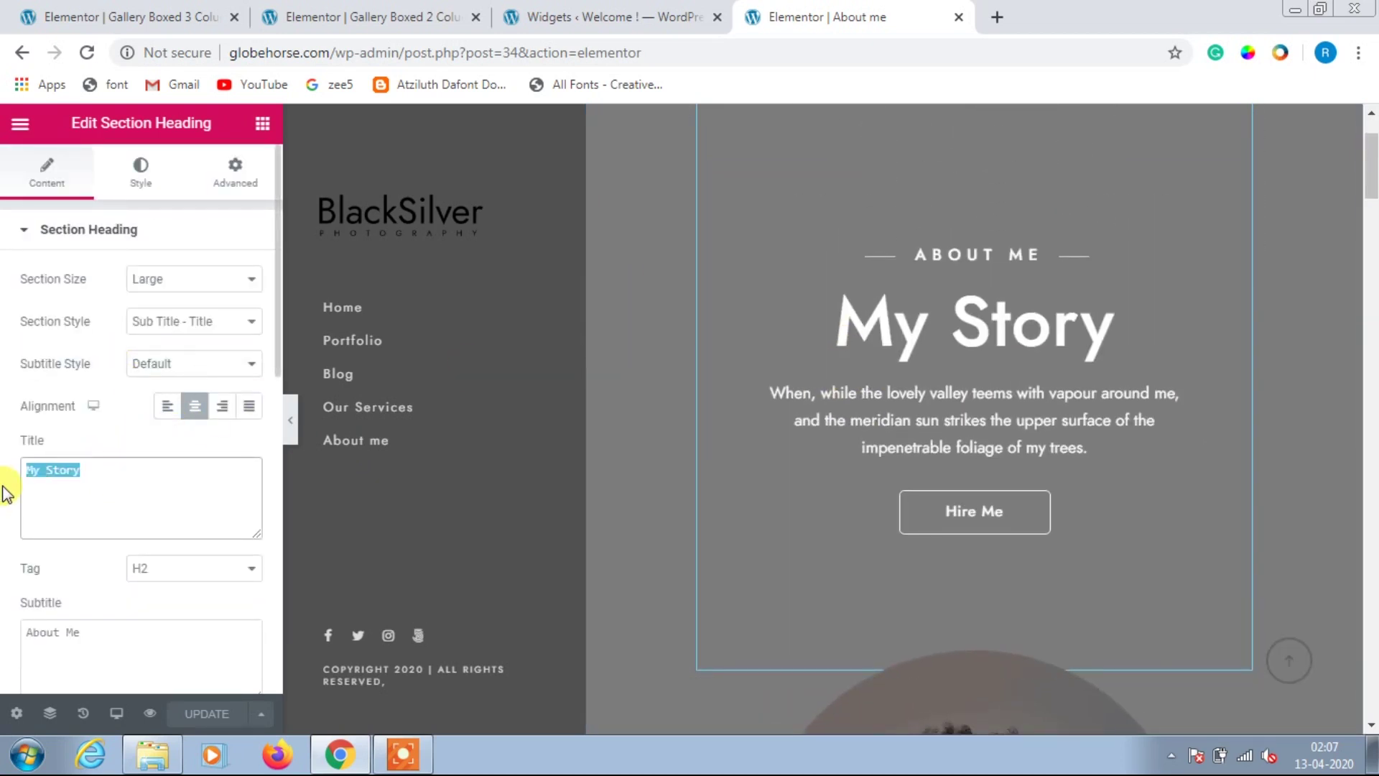
text(Welcome!)
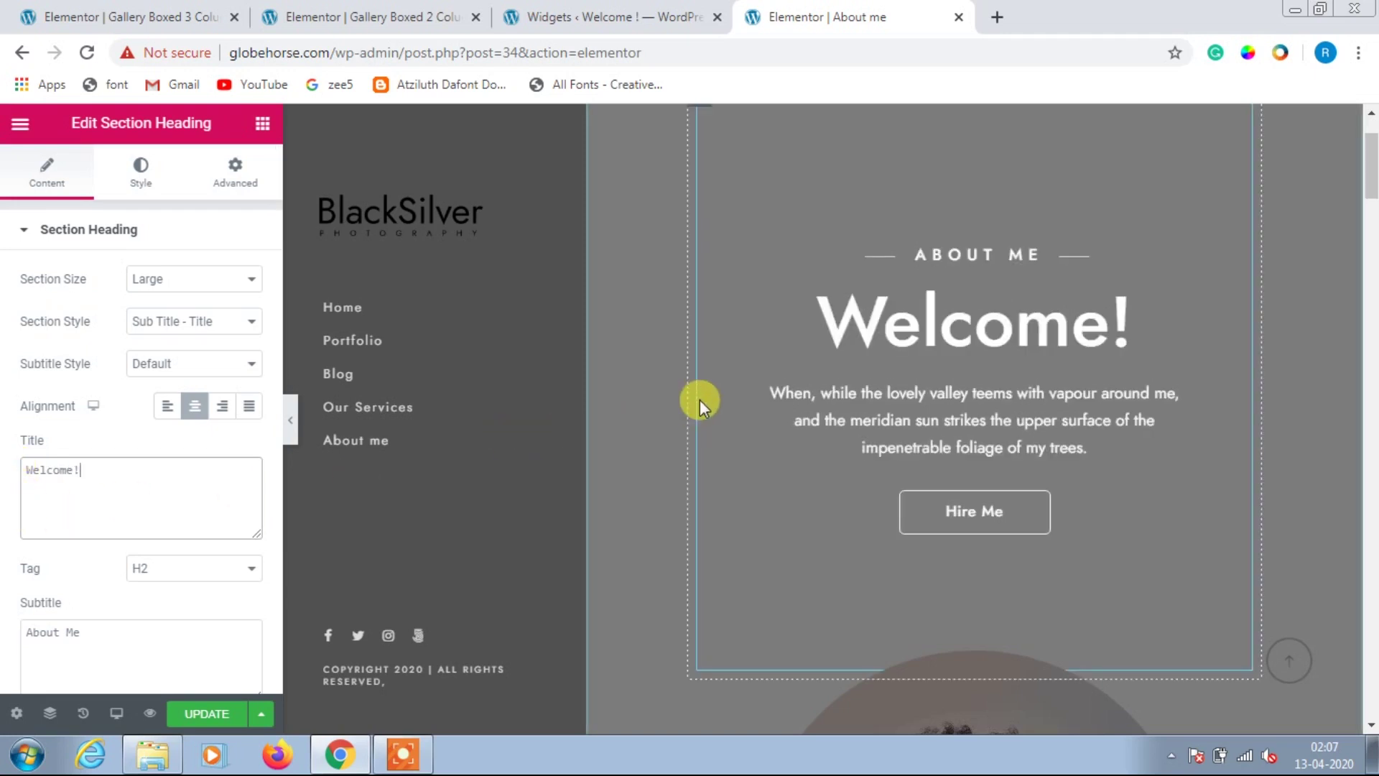
scroll(237, 514, down, 4)
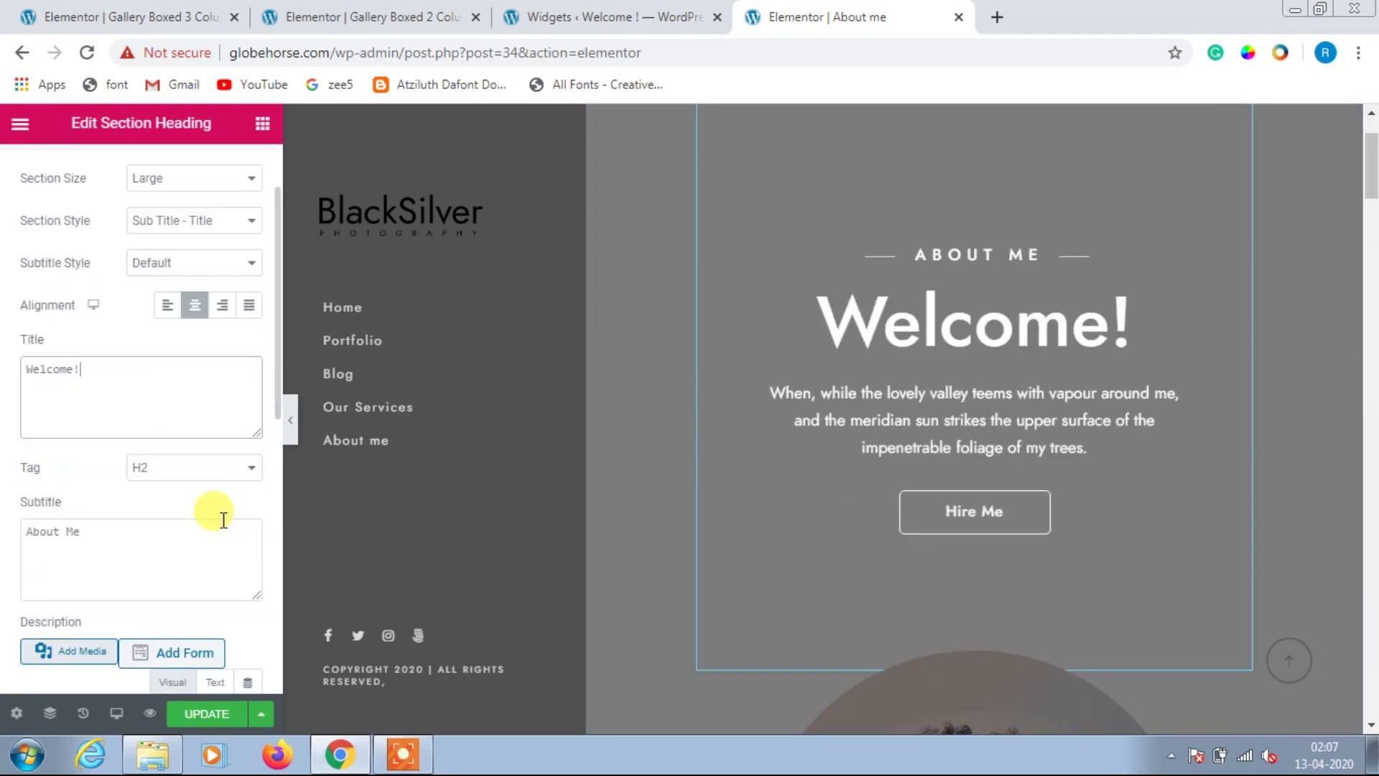
scroll(191, 548, down, 1)
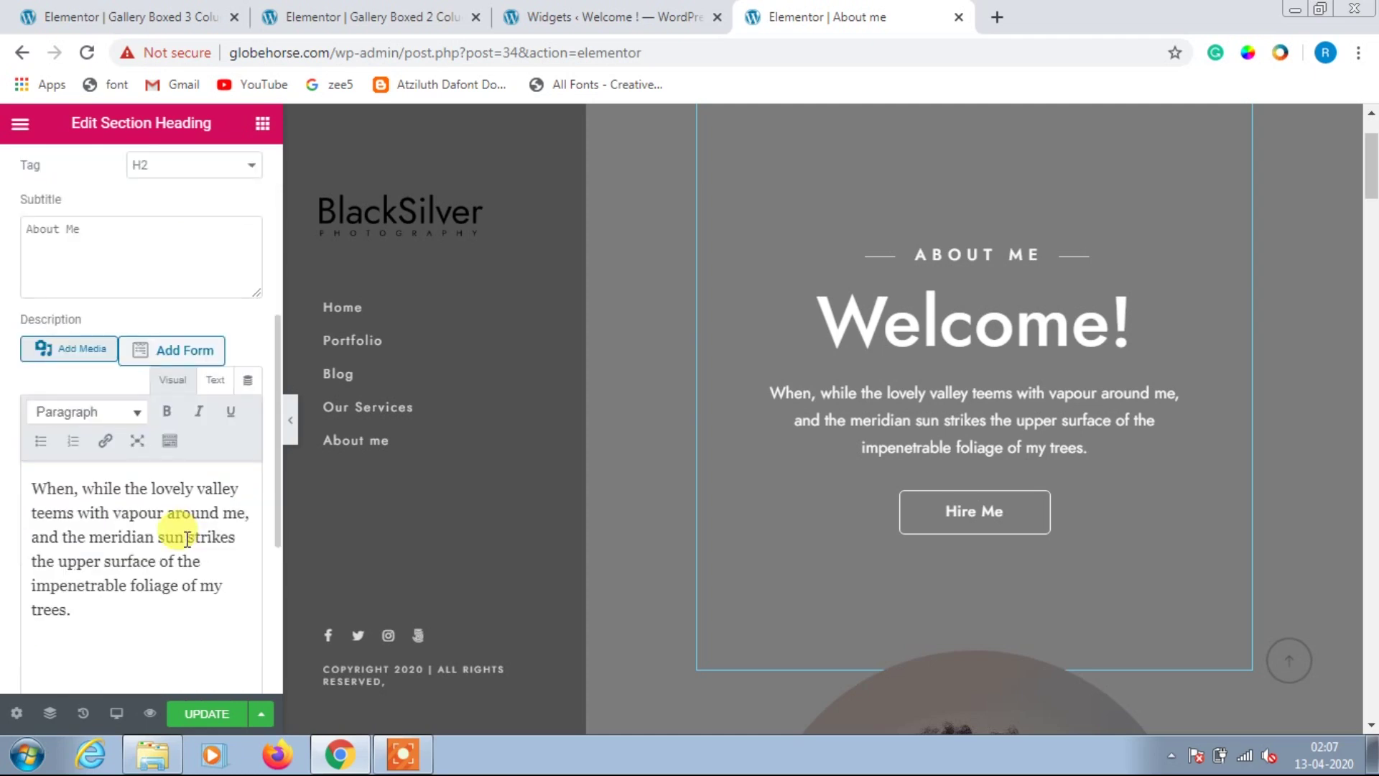
scroll(173, 372, up, 5)
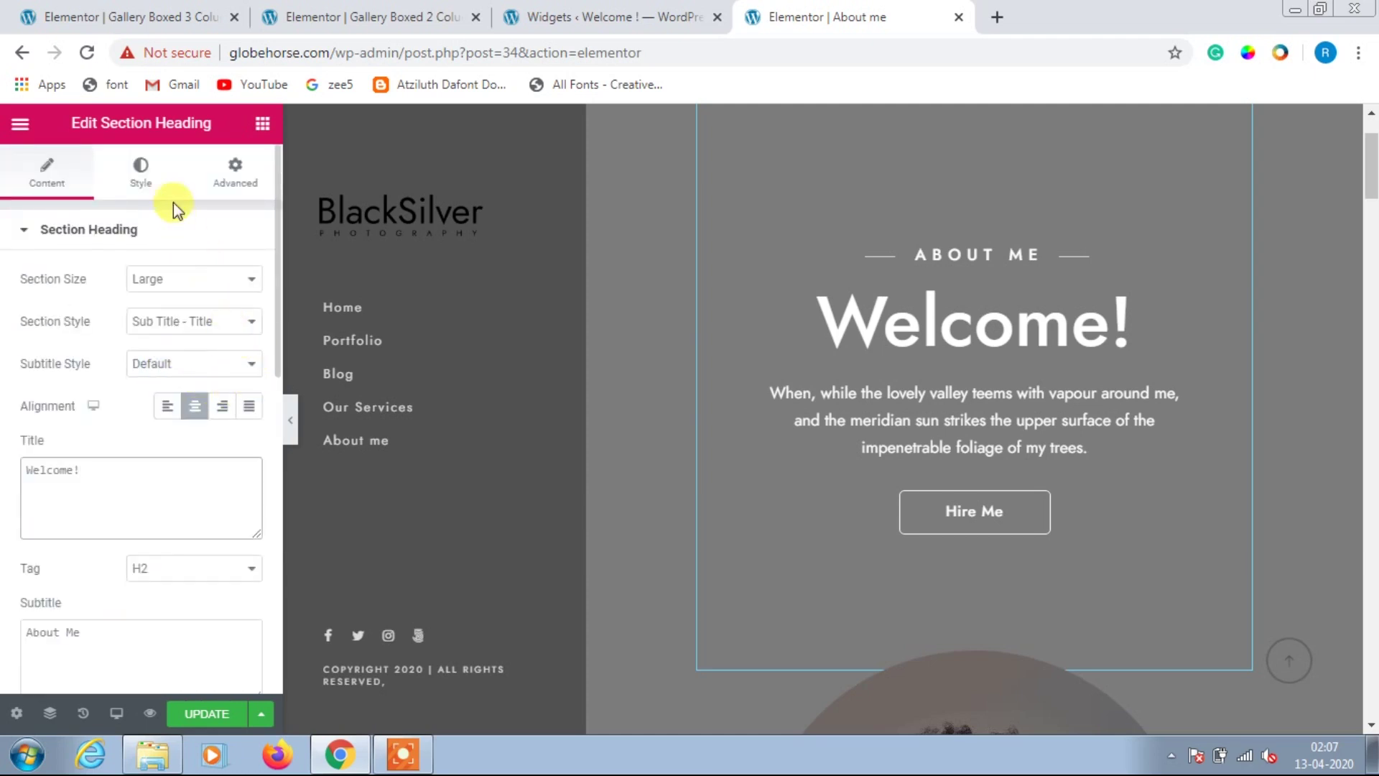
Step: Replace the round portrait above "Photography is an art" with one-page-hero-vii.jpg from the media library
scroll(816, 489, down, 4)
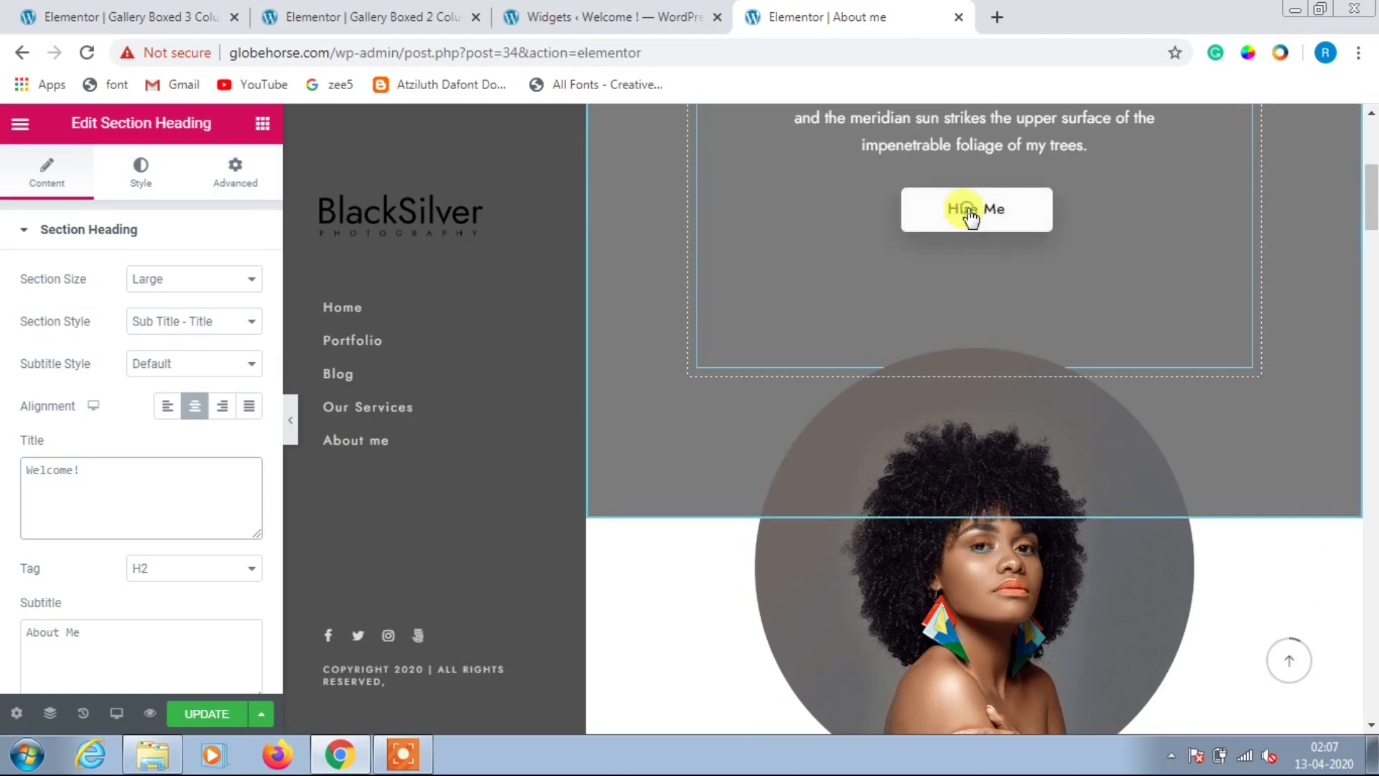
scroll(185, 347, down, 5)
scroll(791, 395, down, 5)
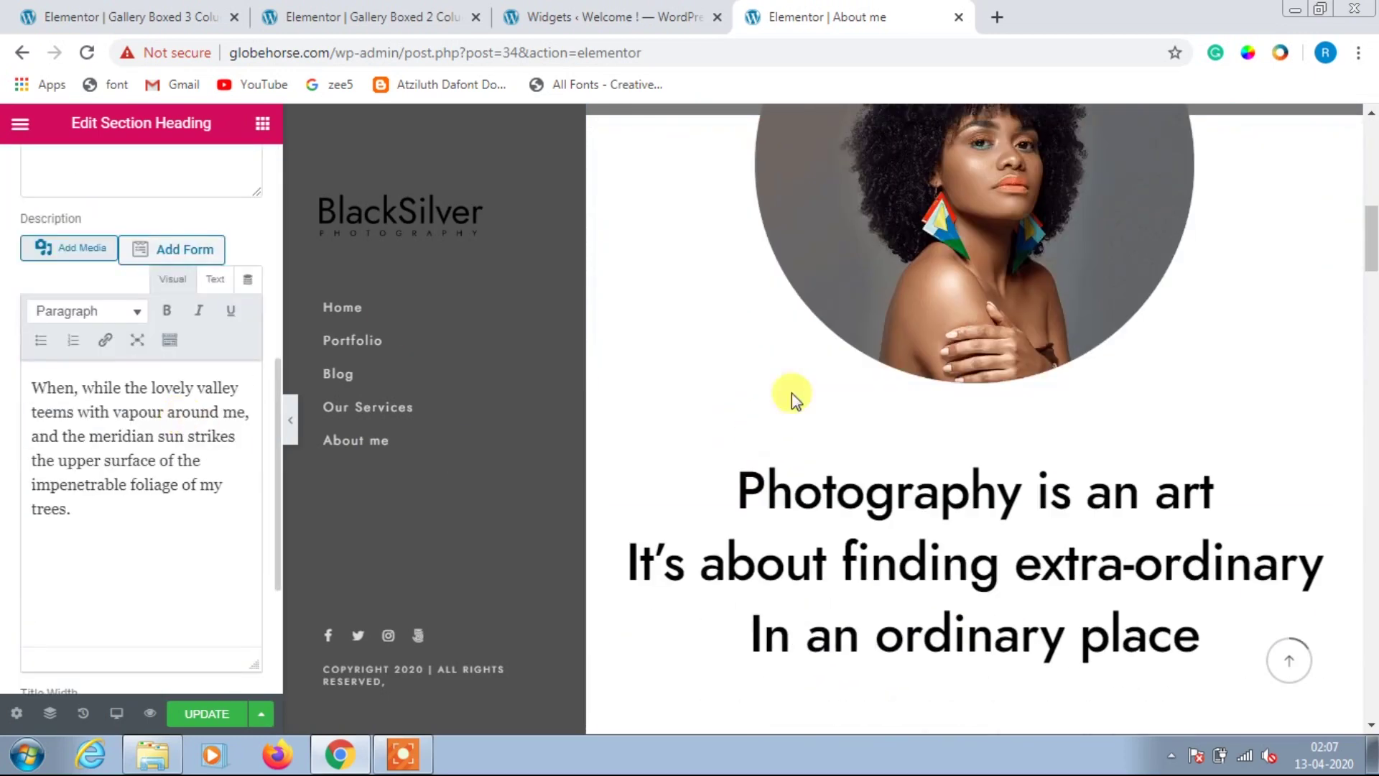
scroll(1148, 327, up, 3)
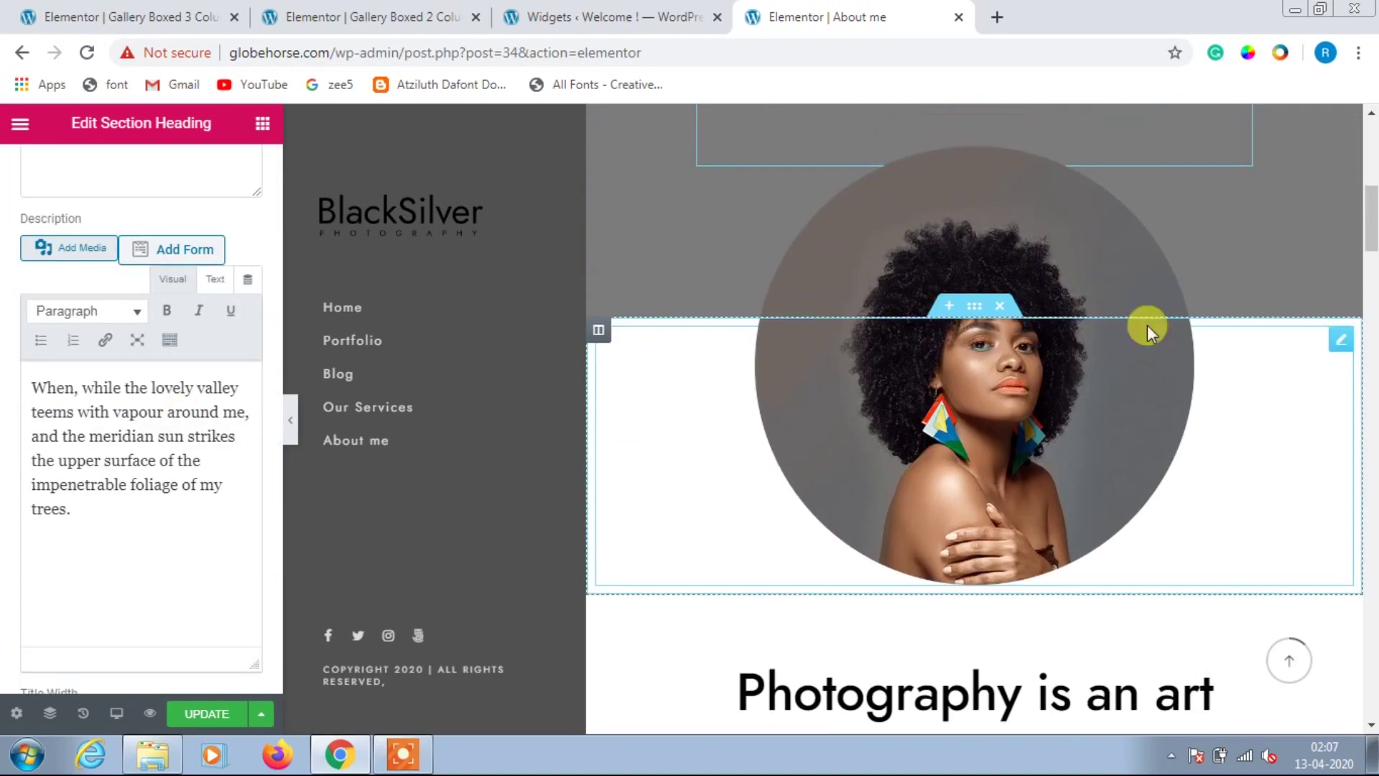
click(1338, 349)
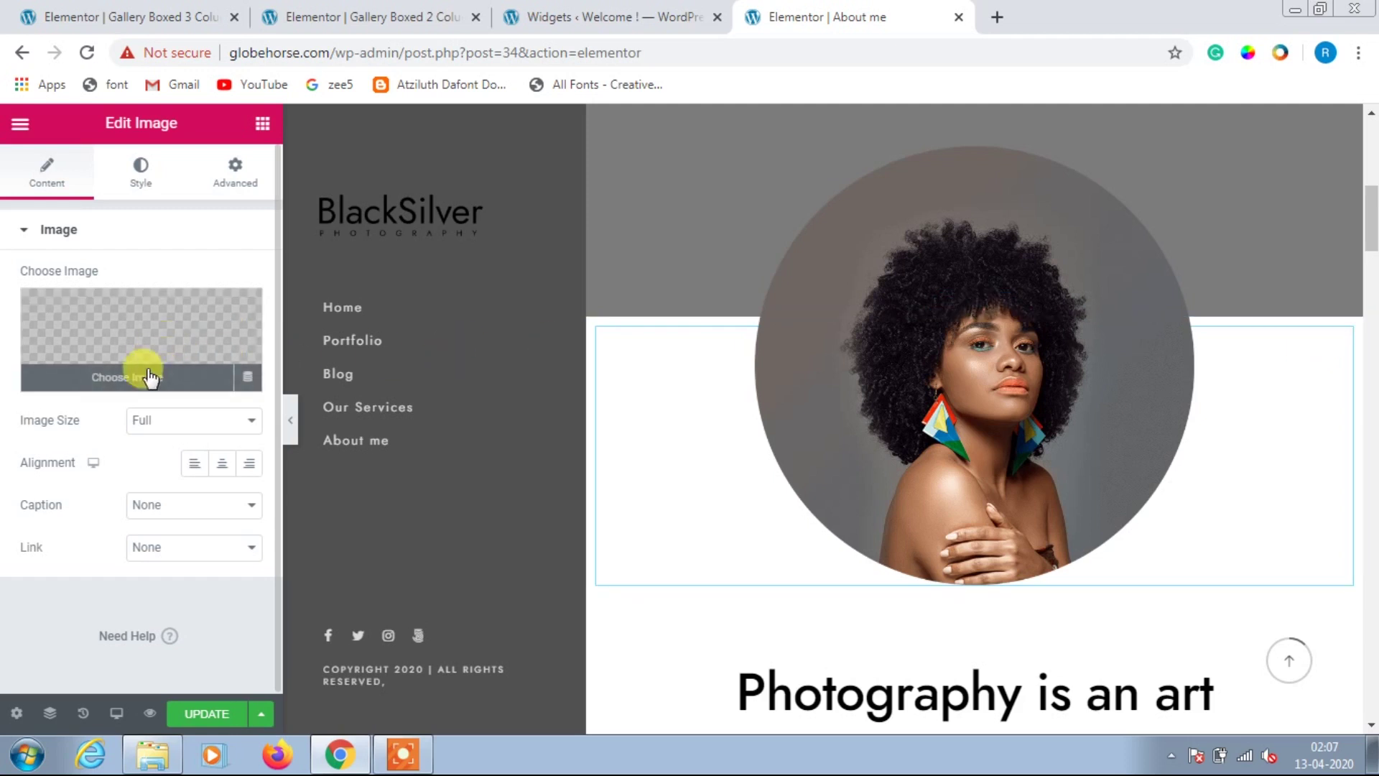
click(148, 376)
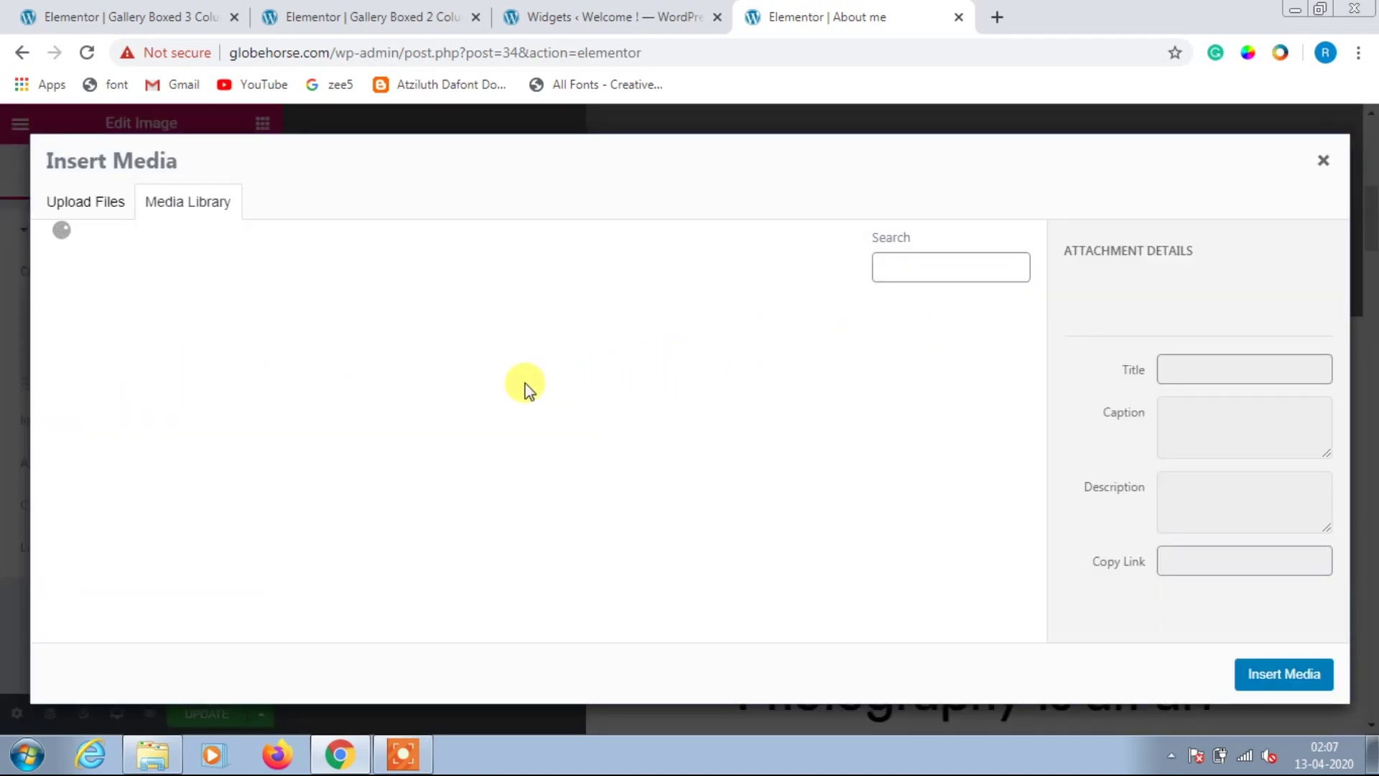
click(389, 361)
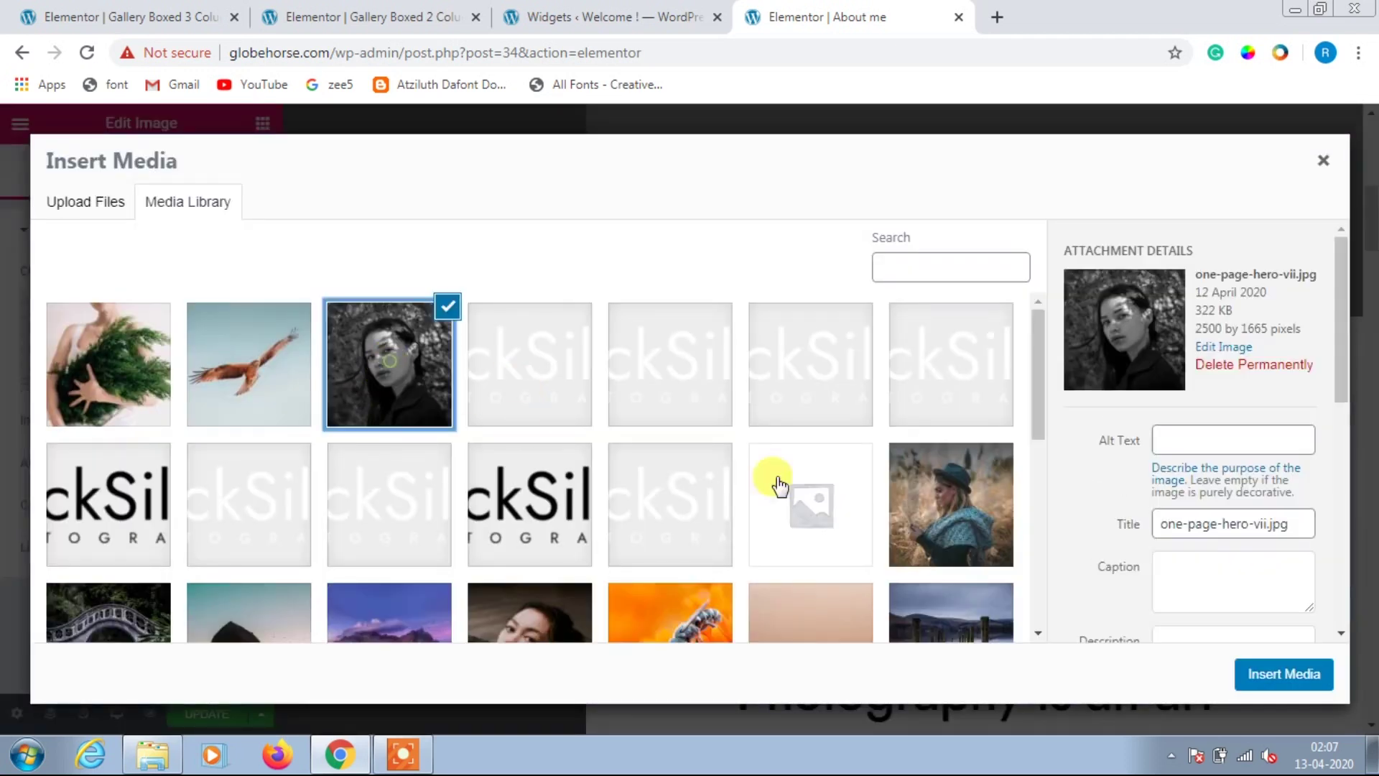
click(1315, 684)
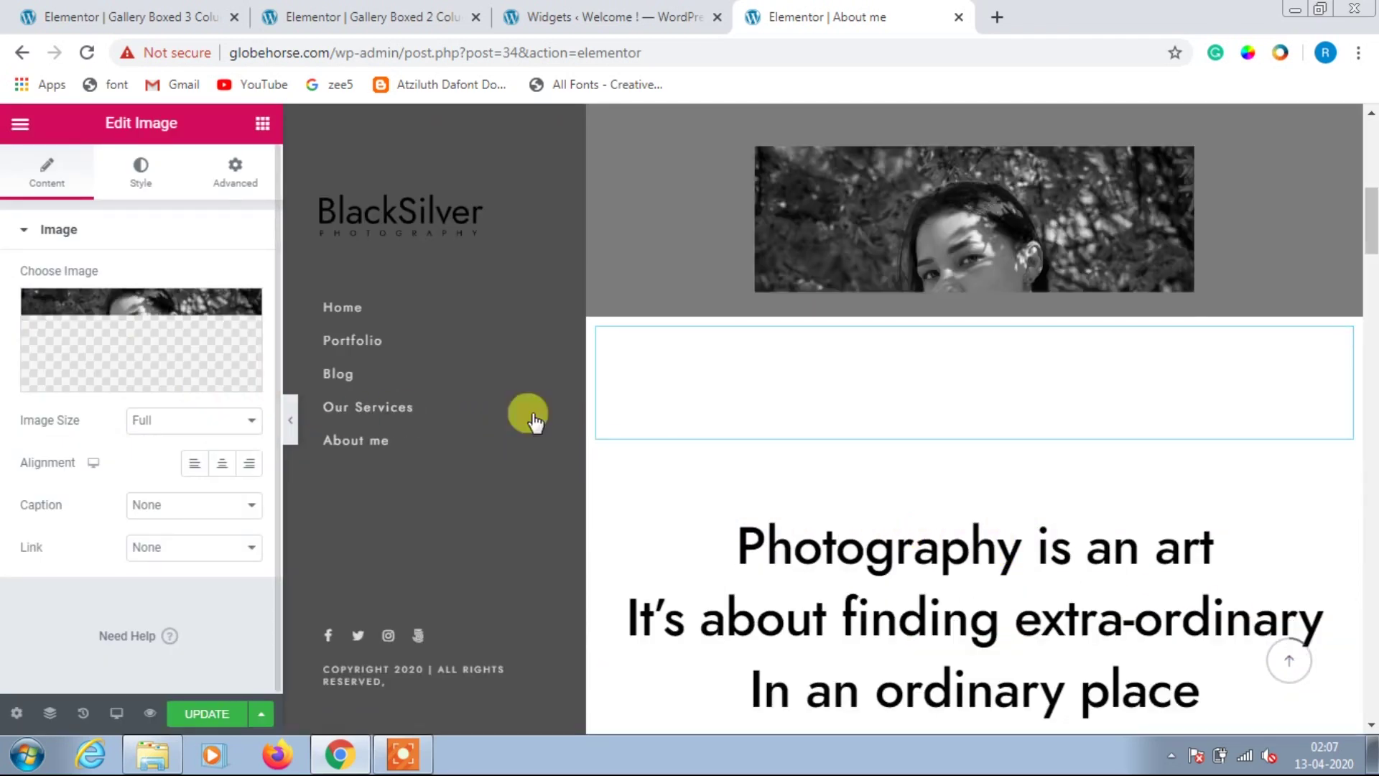
Step: Open the "Occasions" service box's settings, look through the remaining About me sections, and update the page
scroll(1115, 409, up, 4)
scroll(1115, 410, down, 10)
scroll(1117, 410, down, 7)
scroll(1118, 409, up, 4)
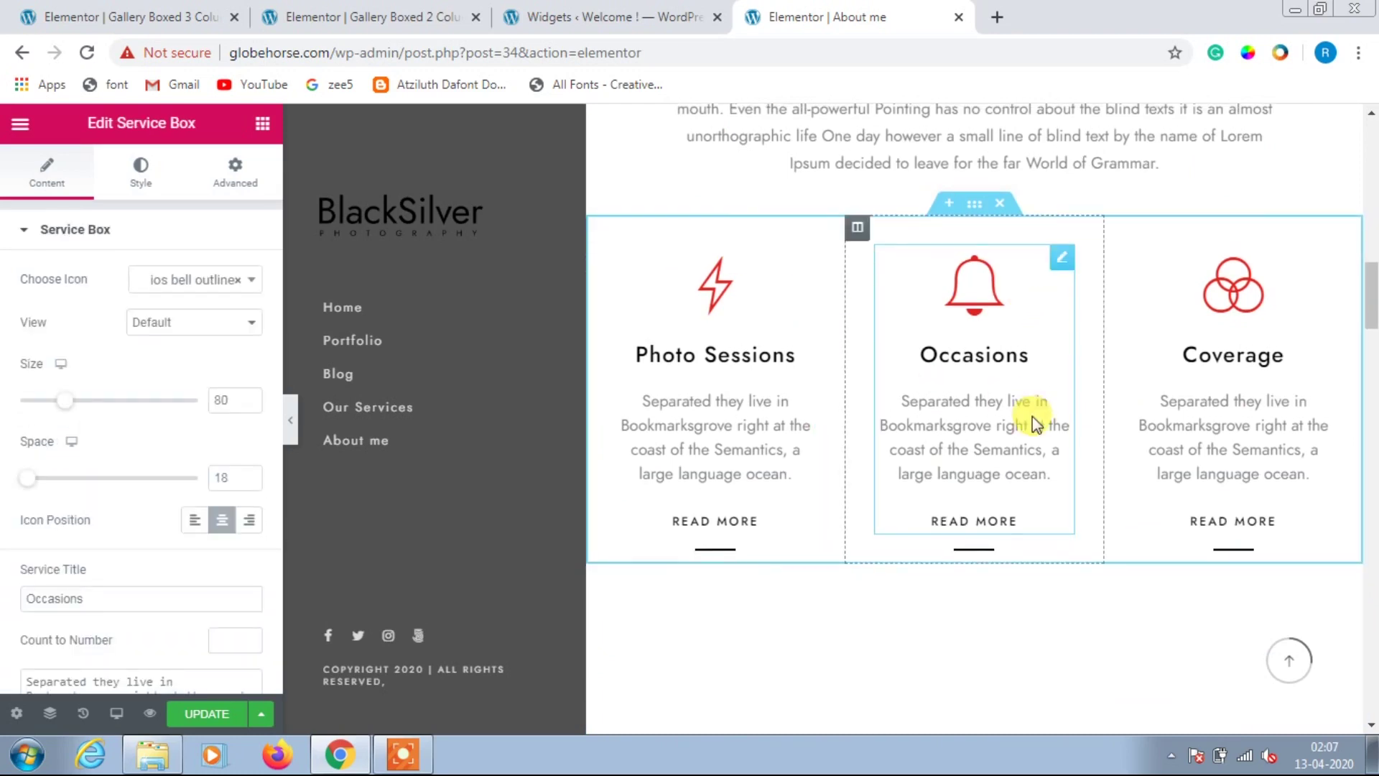
scroll(1032, 415, down, 15)
scroll(1032, 416, down, 8)
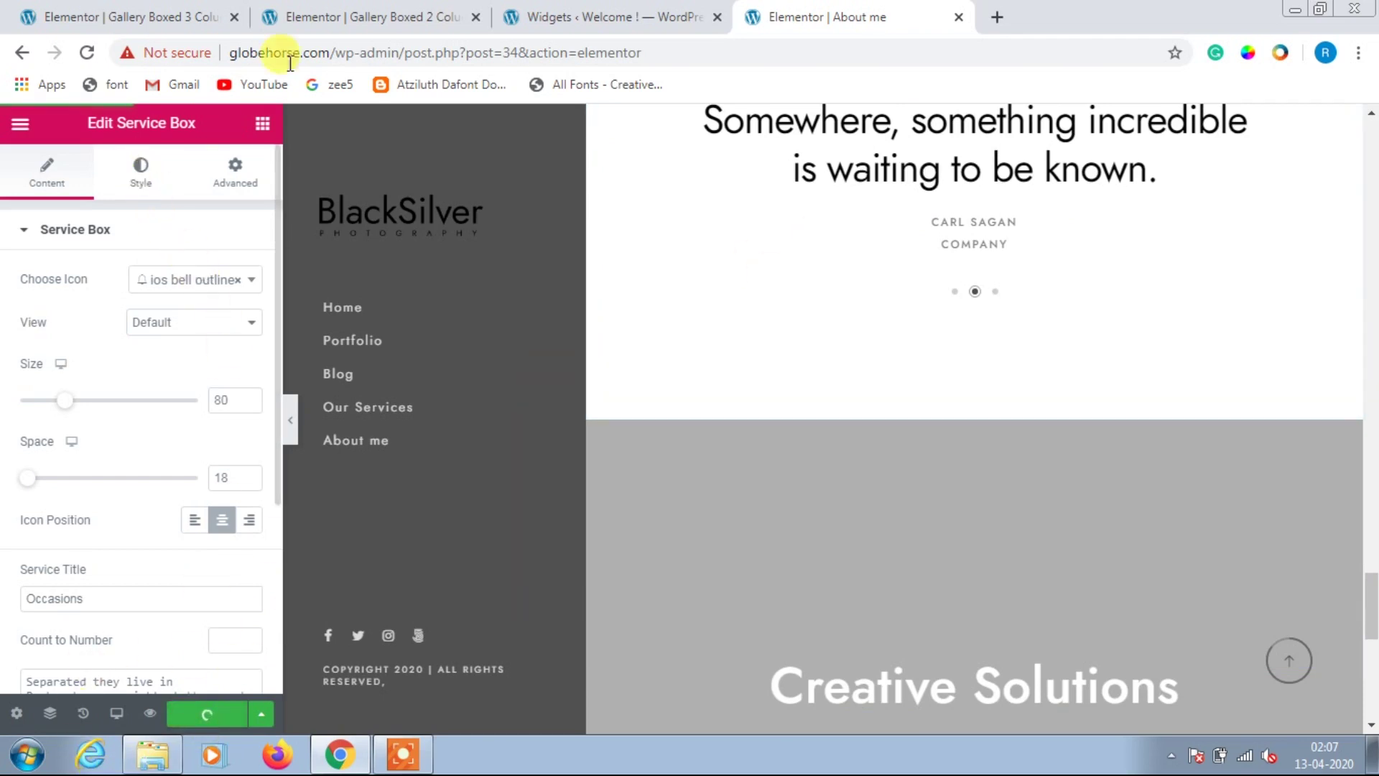
Step: Open the live homepage at globehorse.com and look through its photo gallery
drag(330, 52, 1046, 50)
key(BackSpace)
key(Return)
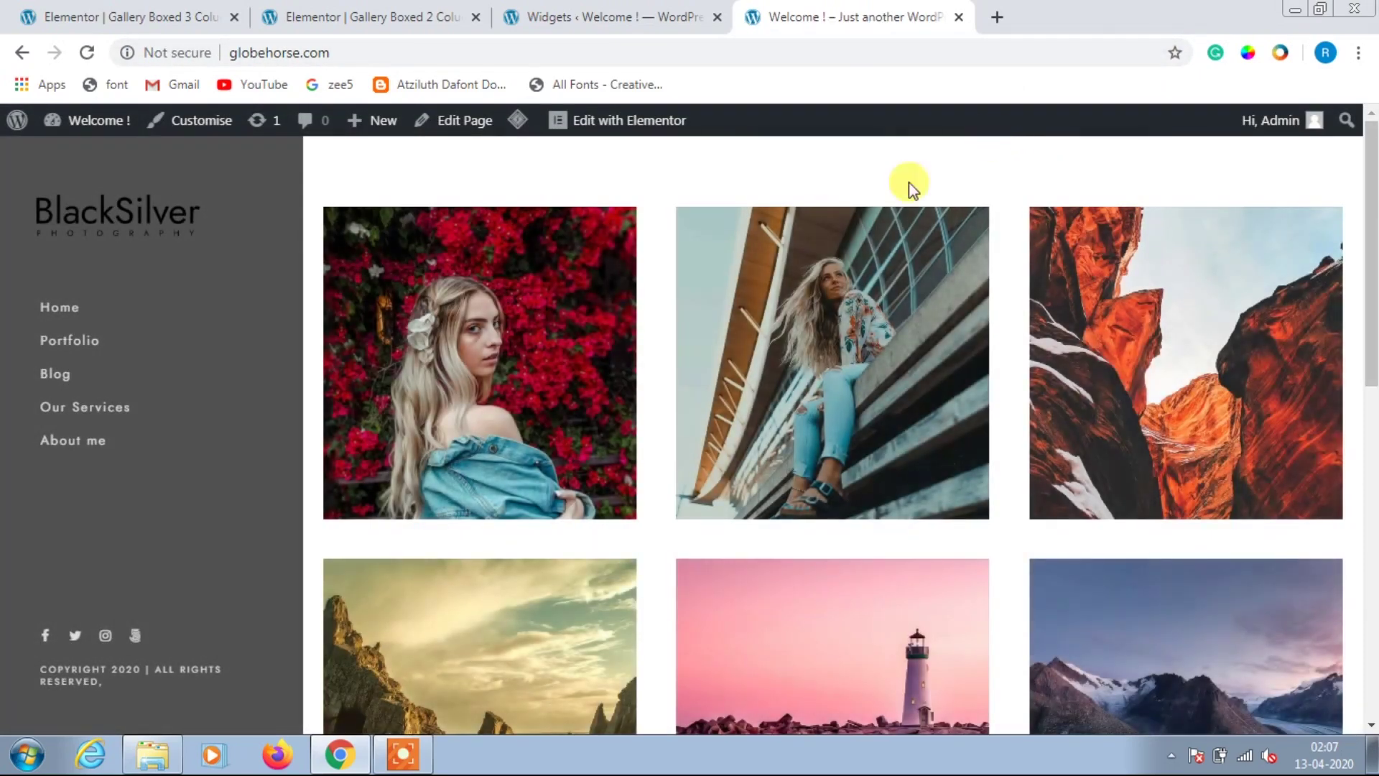
scroll(1208, 343, down, 5)
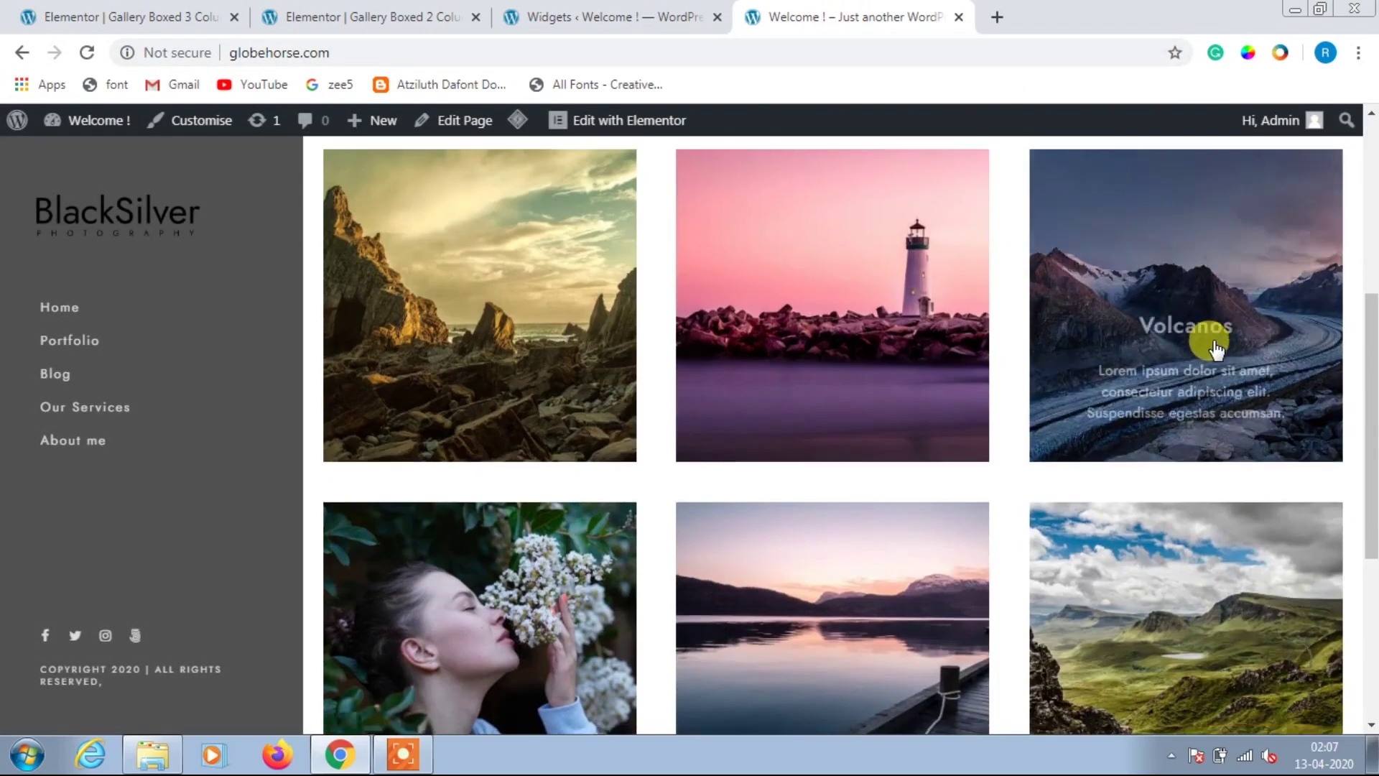
scroll(1214, 349, down, 5)
scroll(785, 355, up, 10)
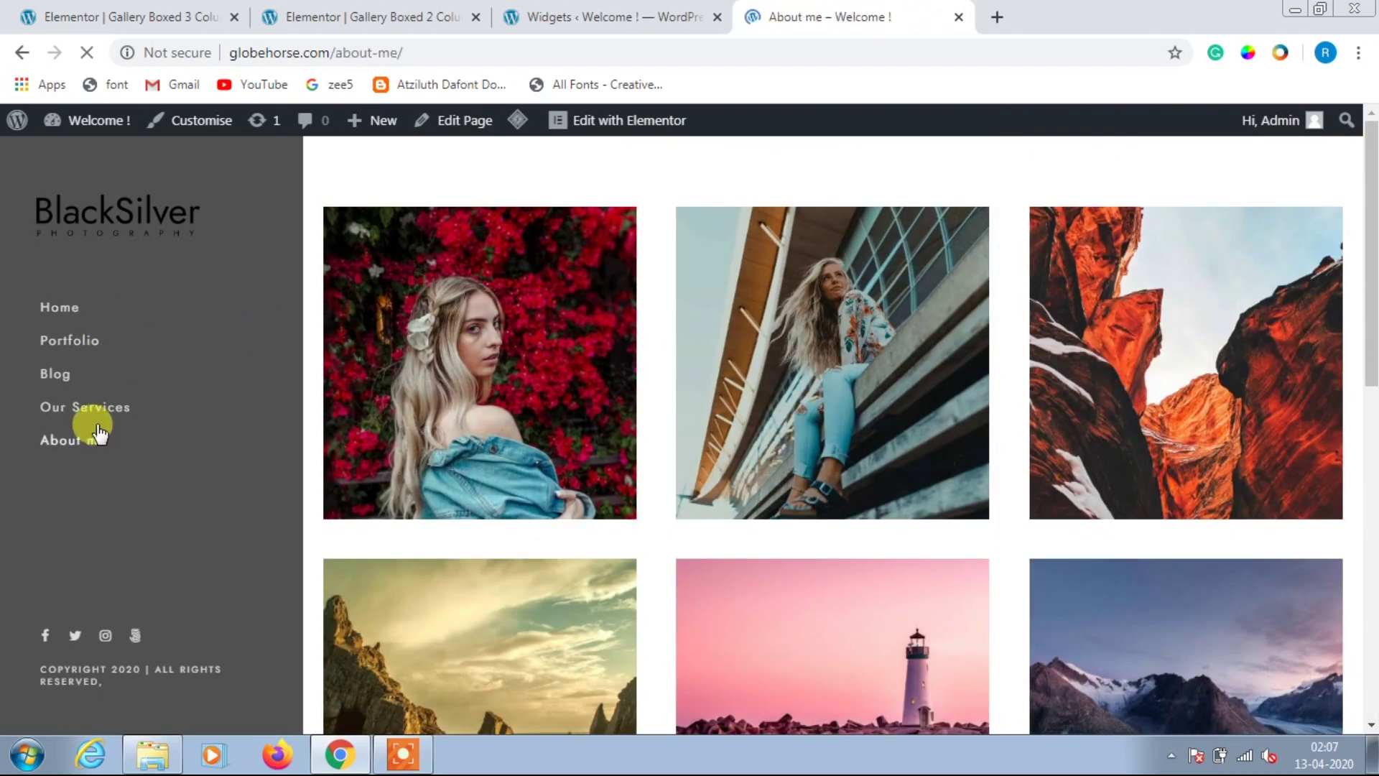
Step: Review the updated About me page on the live site, from the header down to the footer
scroll(797, 431, down, 10)
scroll(808, 441, up, 5)
scroll(858, 380, down, 12)
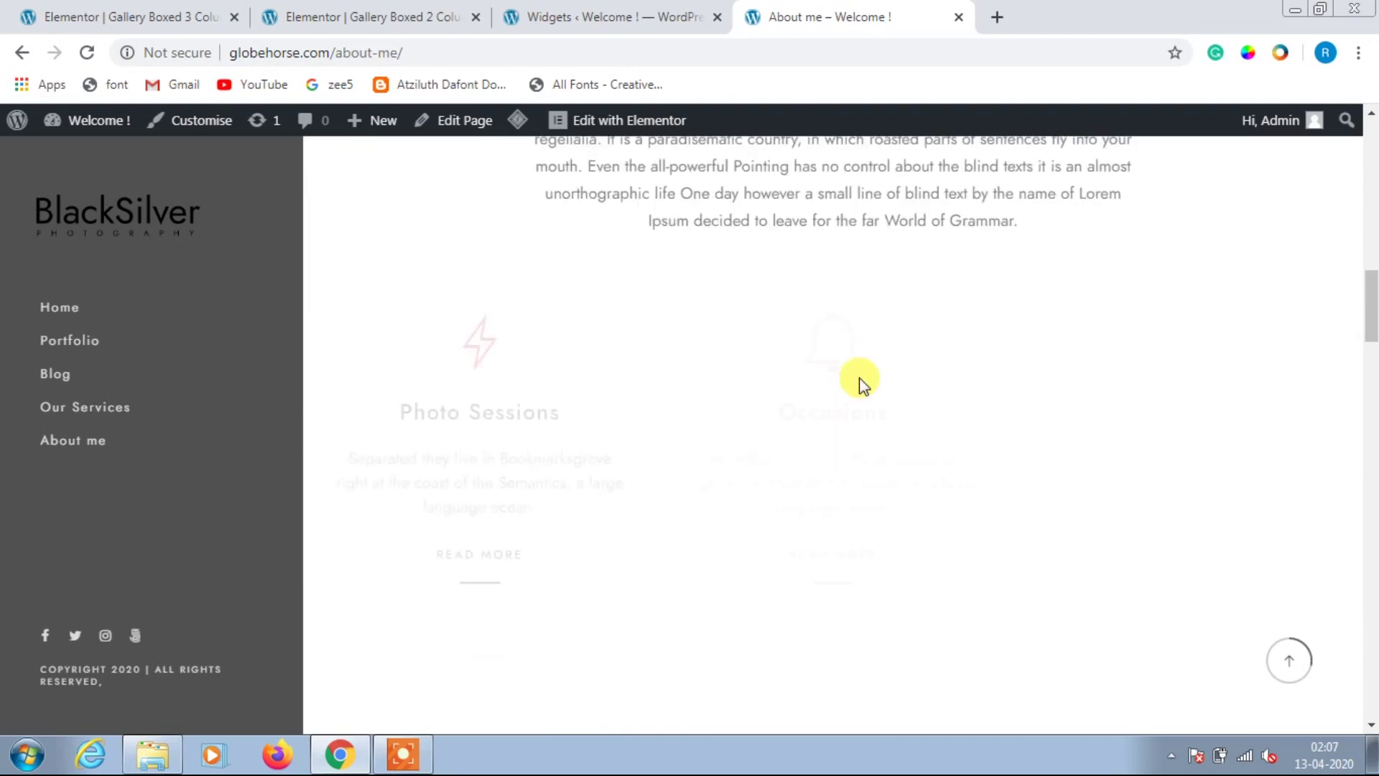
scroll(860, 377, down, 8)
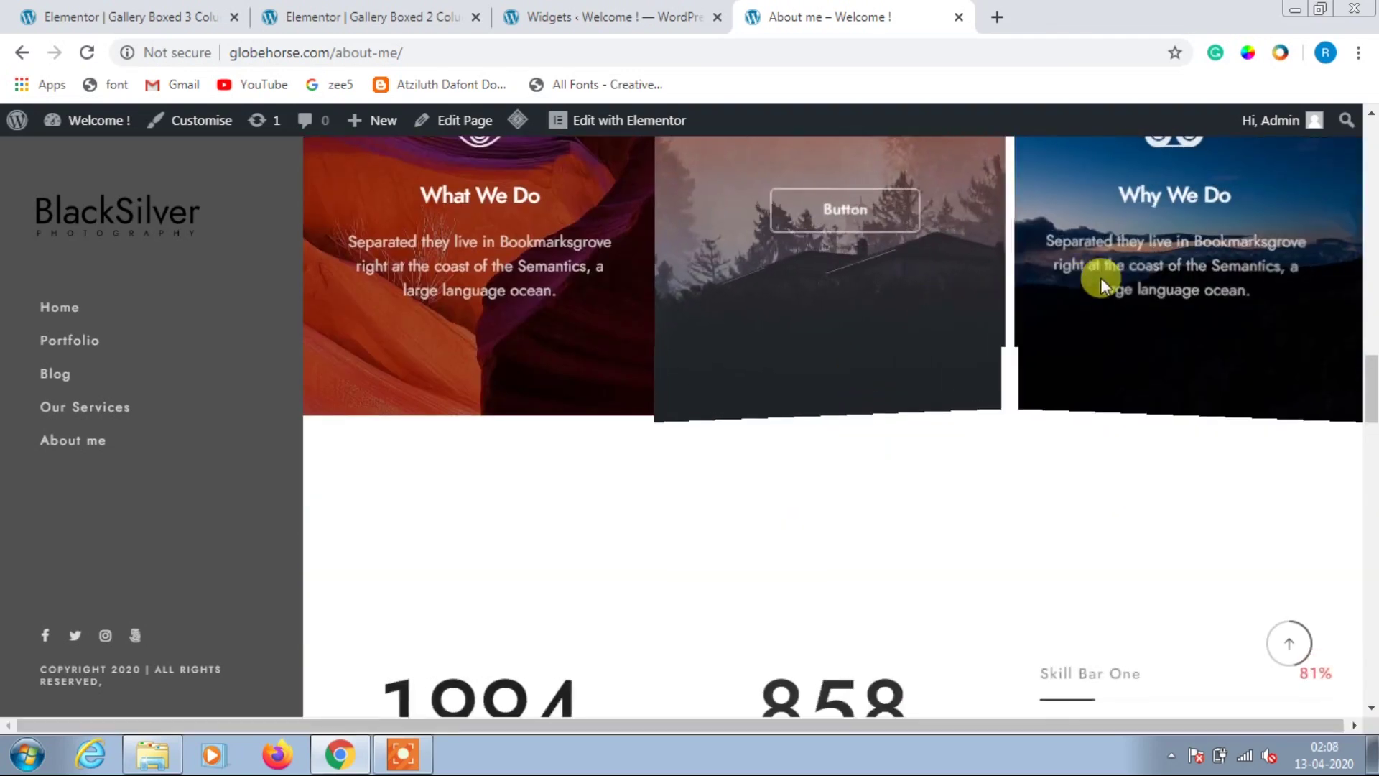
scroll(1218, 384, down, 1)
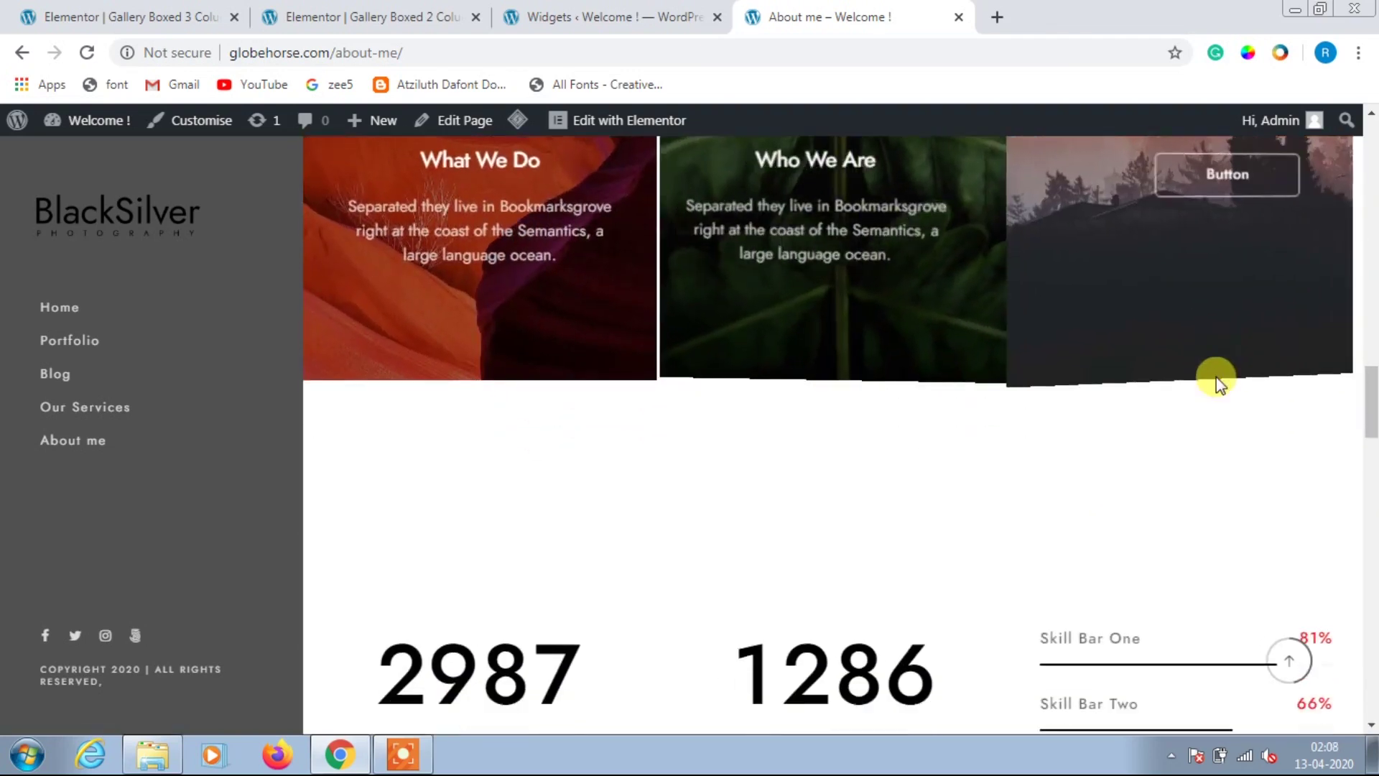
scroll(1219, 384, down, 20)
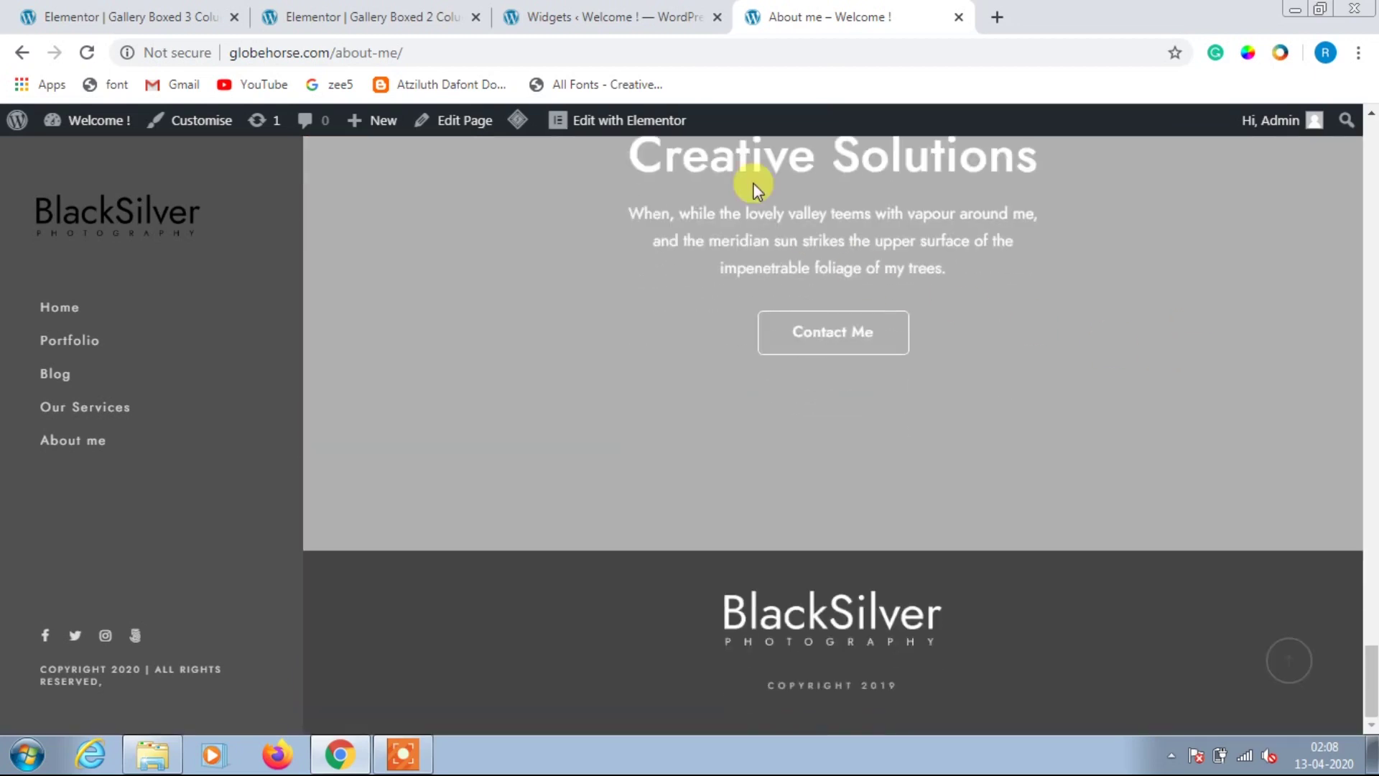
click(639, 15)
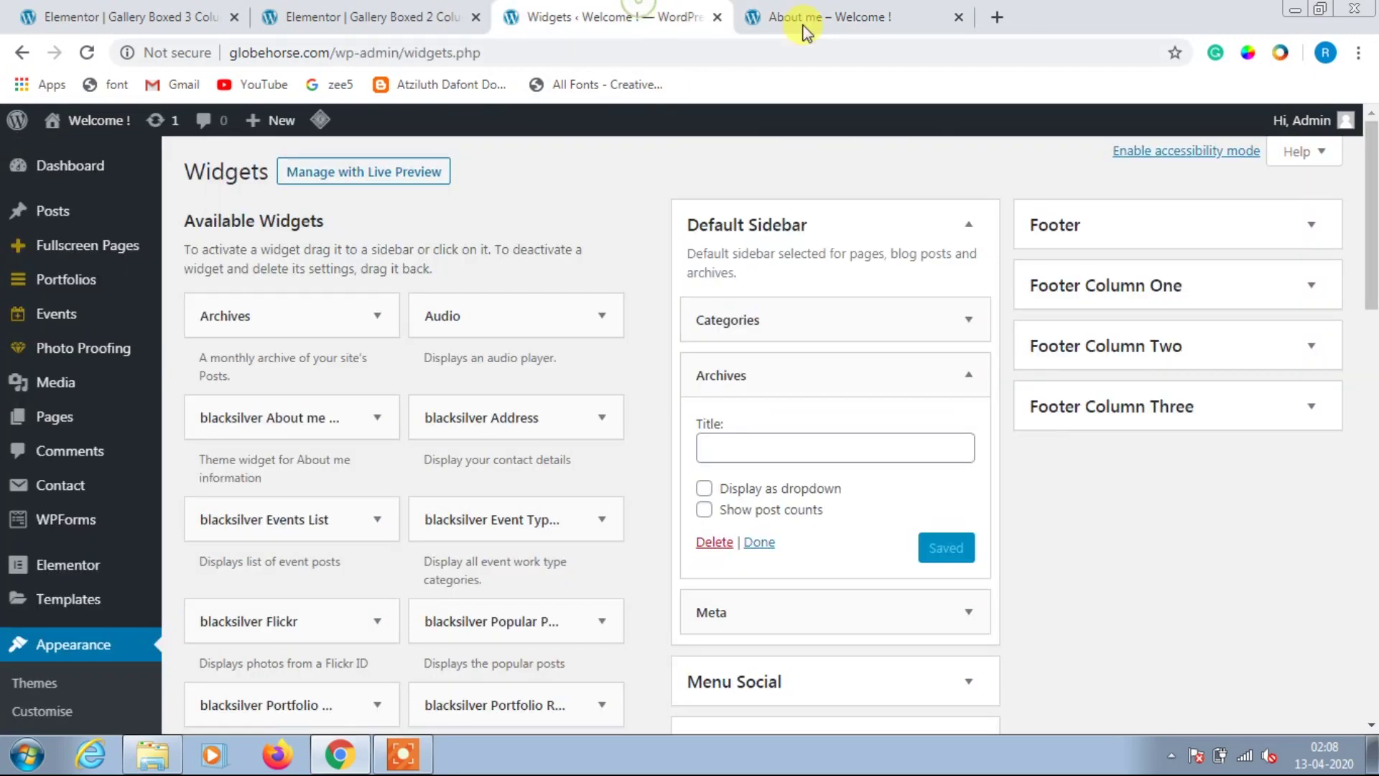
click(842, 10)
scroll(768, 223, up, 5)
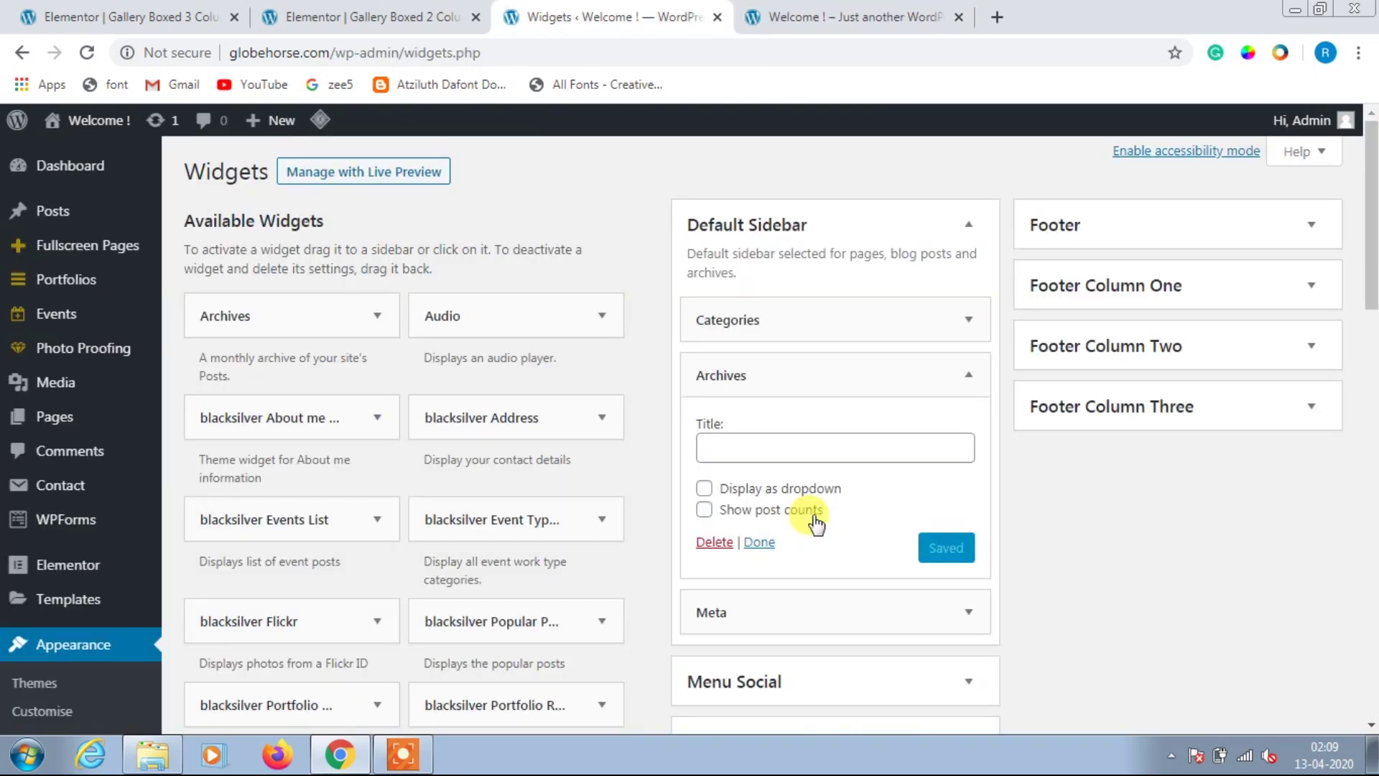
Step: Return to the live homepage, view the Greenscape photo and the preceding one enlarged, and close the enlarged view
click(878, 10)
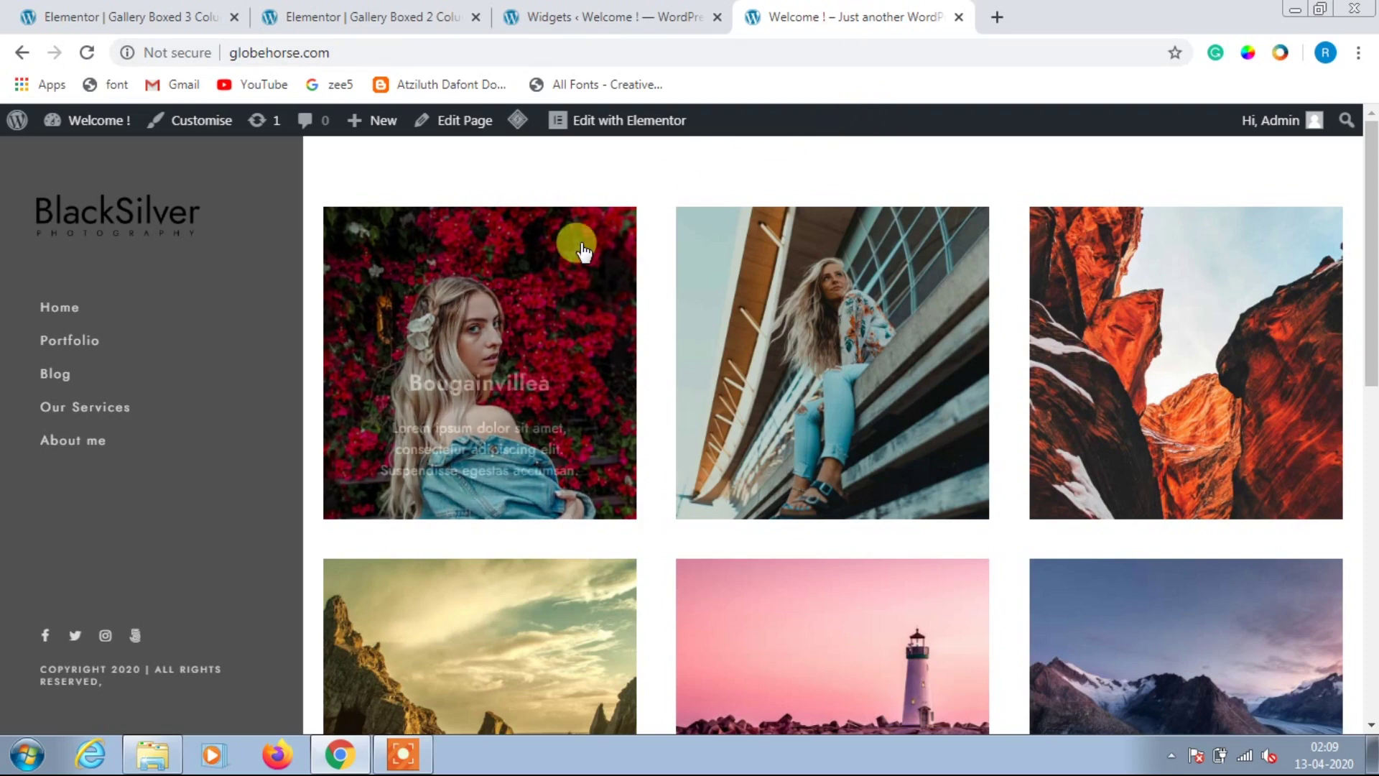
mouse_move(576, 246)
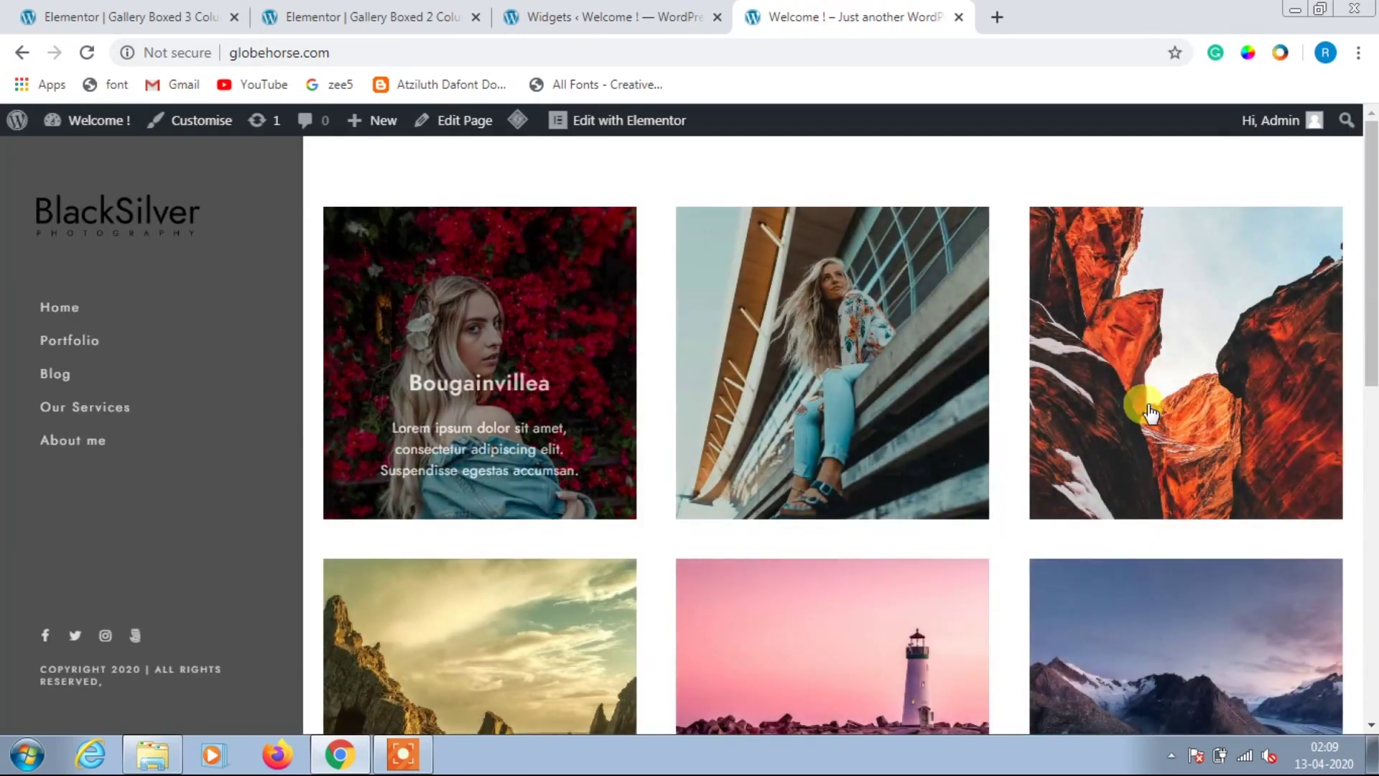
scroll(1289, 423, down, 2)
scroll(1290, 423, down, 10)
click(1180, 297)
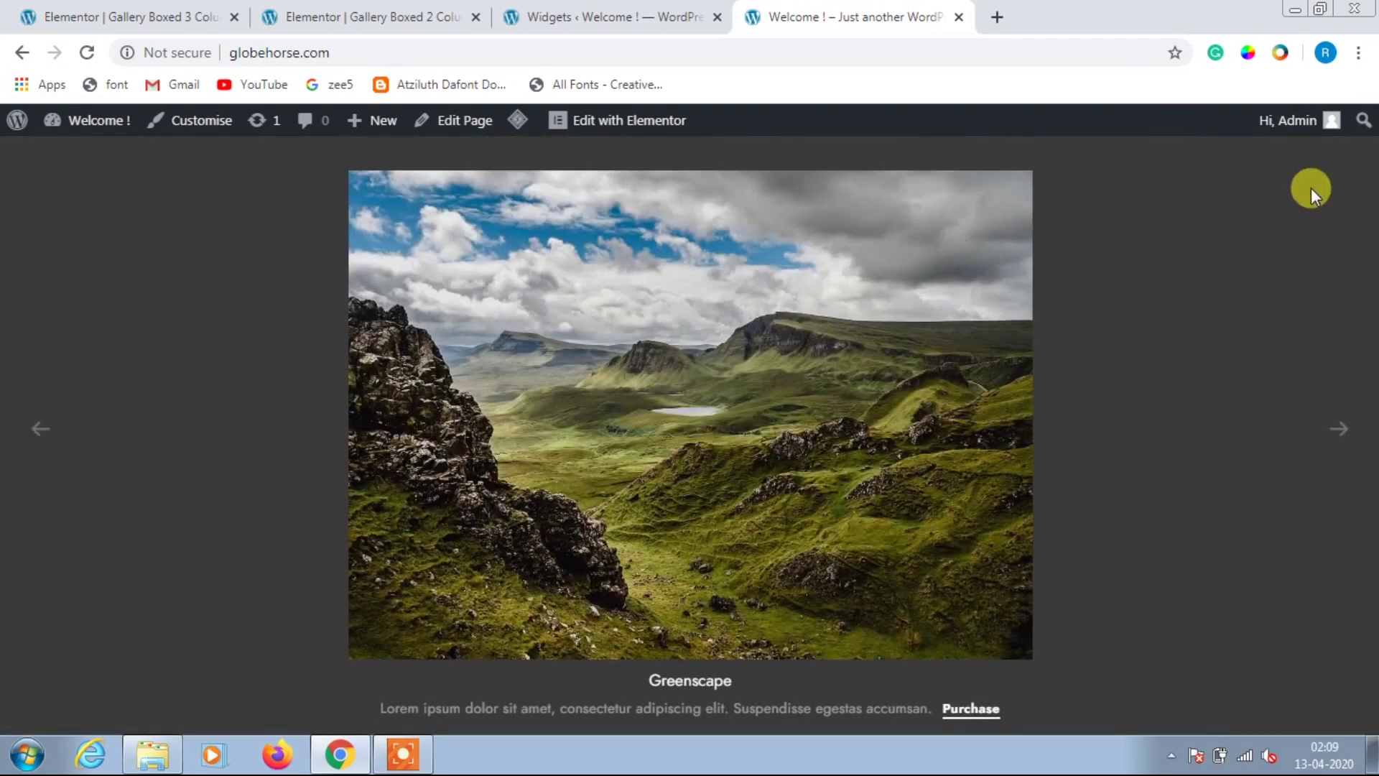
click(34, 445)
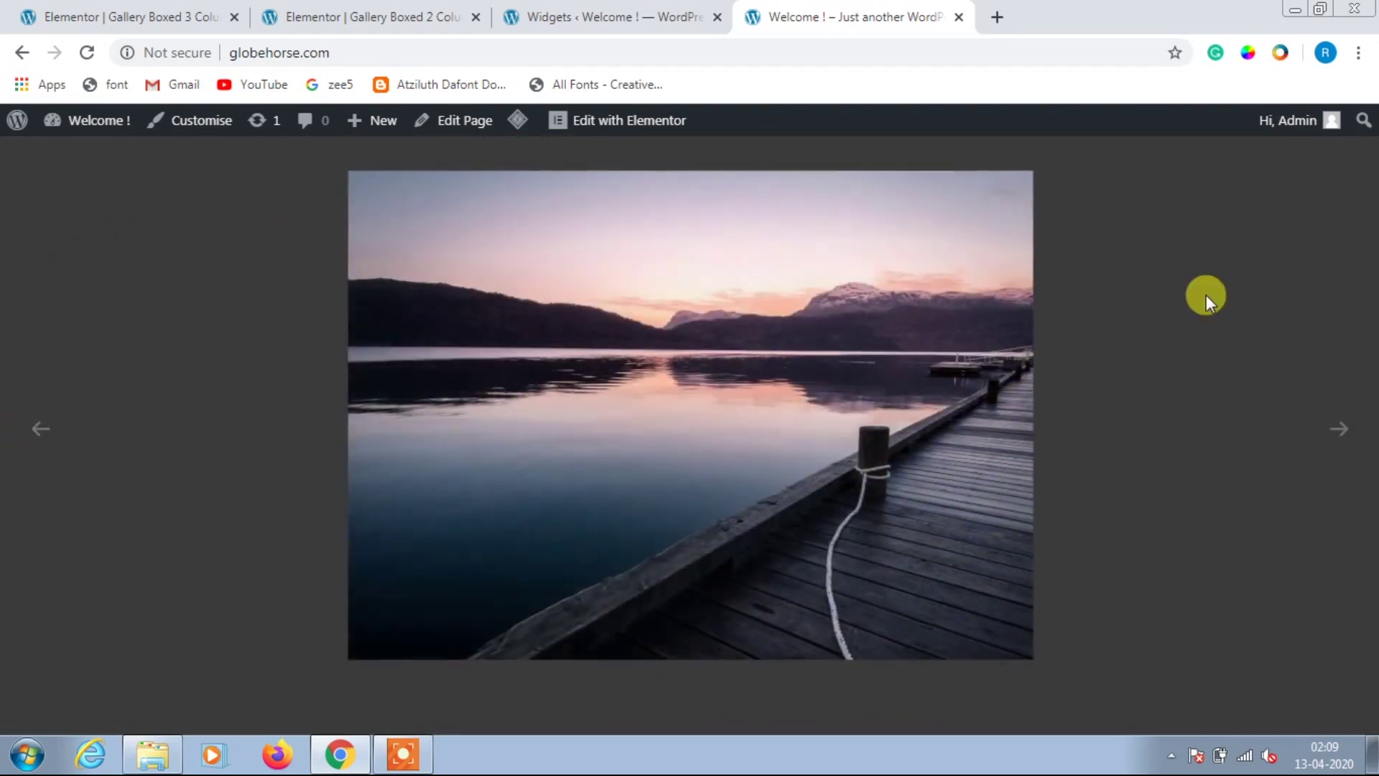
click(1205, 295)
scroll(1208, 495, up, 5)
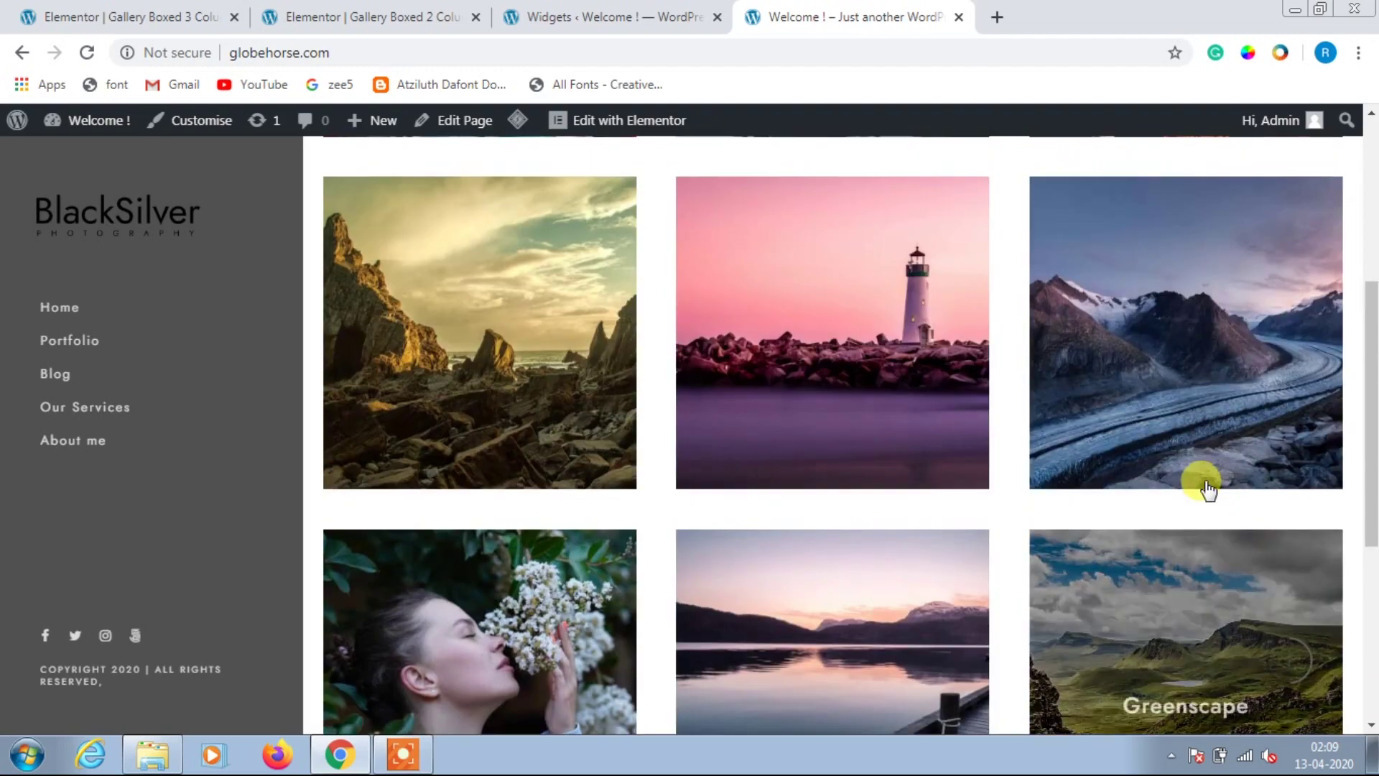
scroll(659, 414, up, 5)
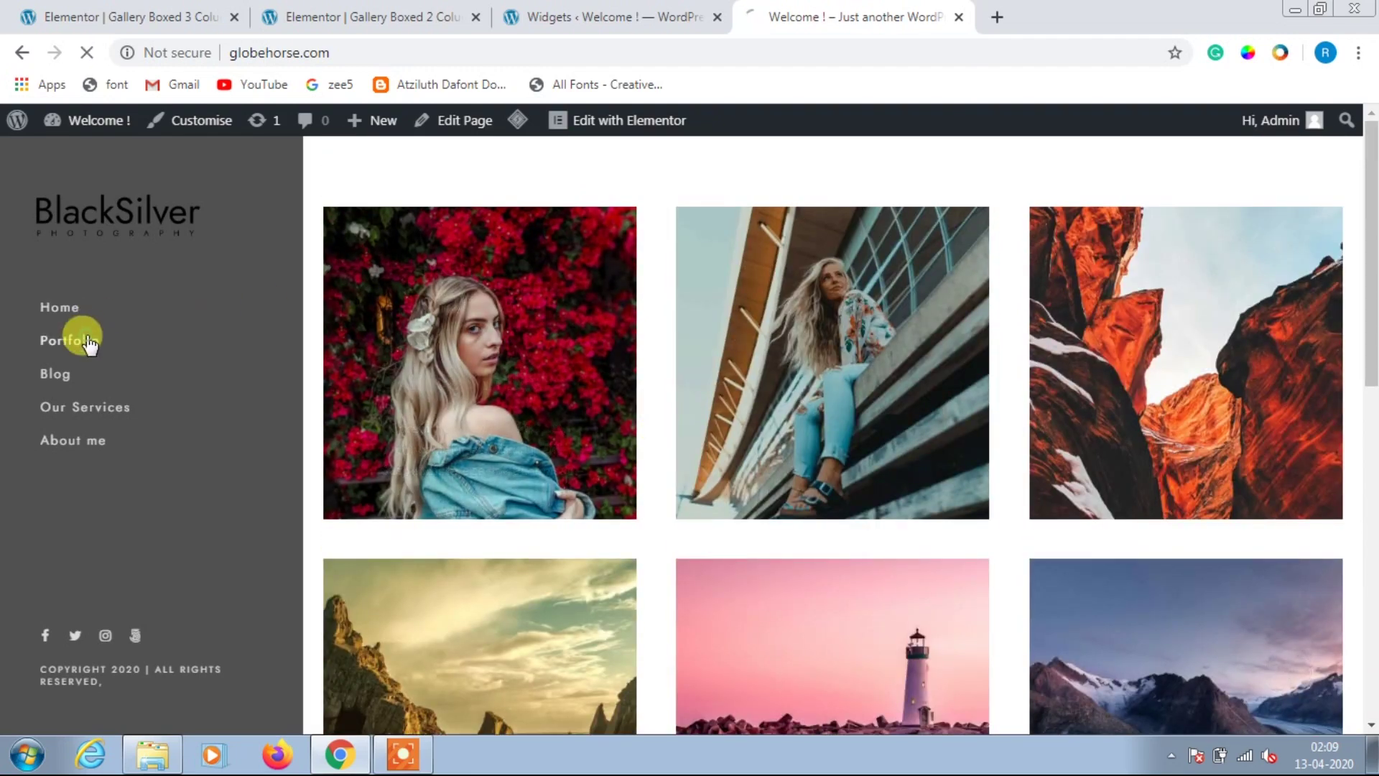
Step: Look through the live Portfolio page and its "Movements" item, and open the Blog page
scroll(1037, 453, down, 8)
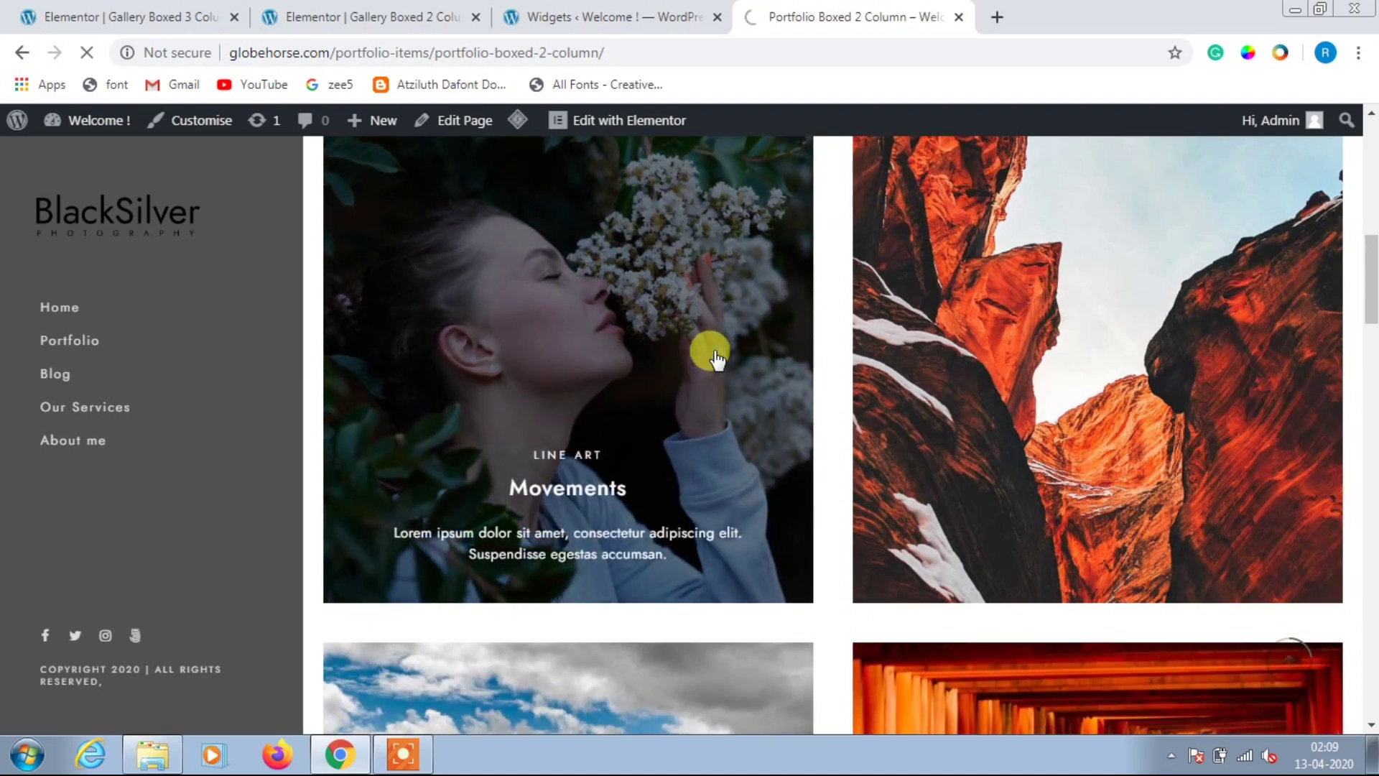
click(715, 357)
scroll(747, 398, down, 12)
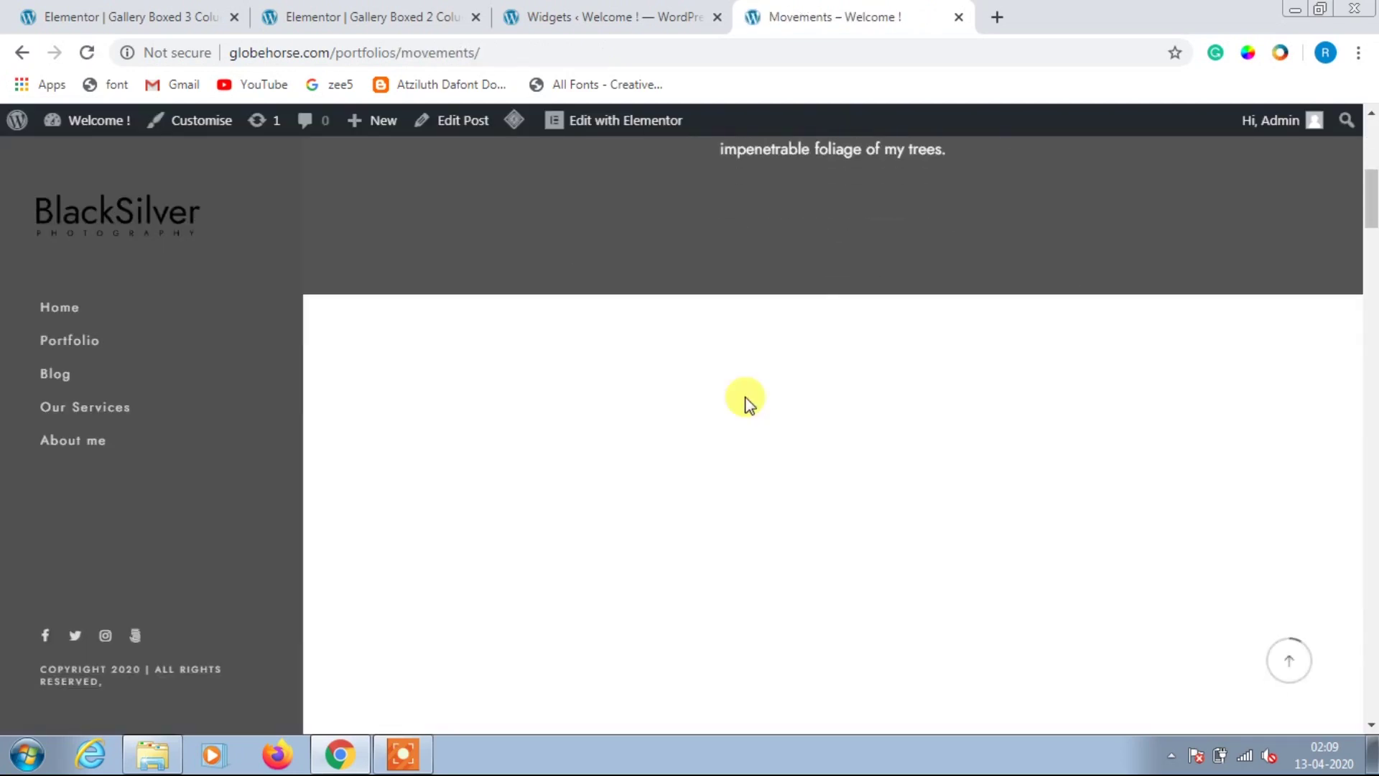
scroll(747, 398, down, 10)
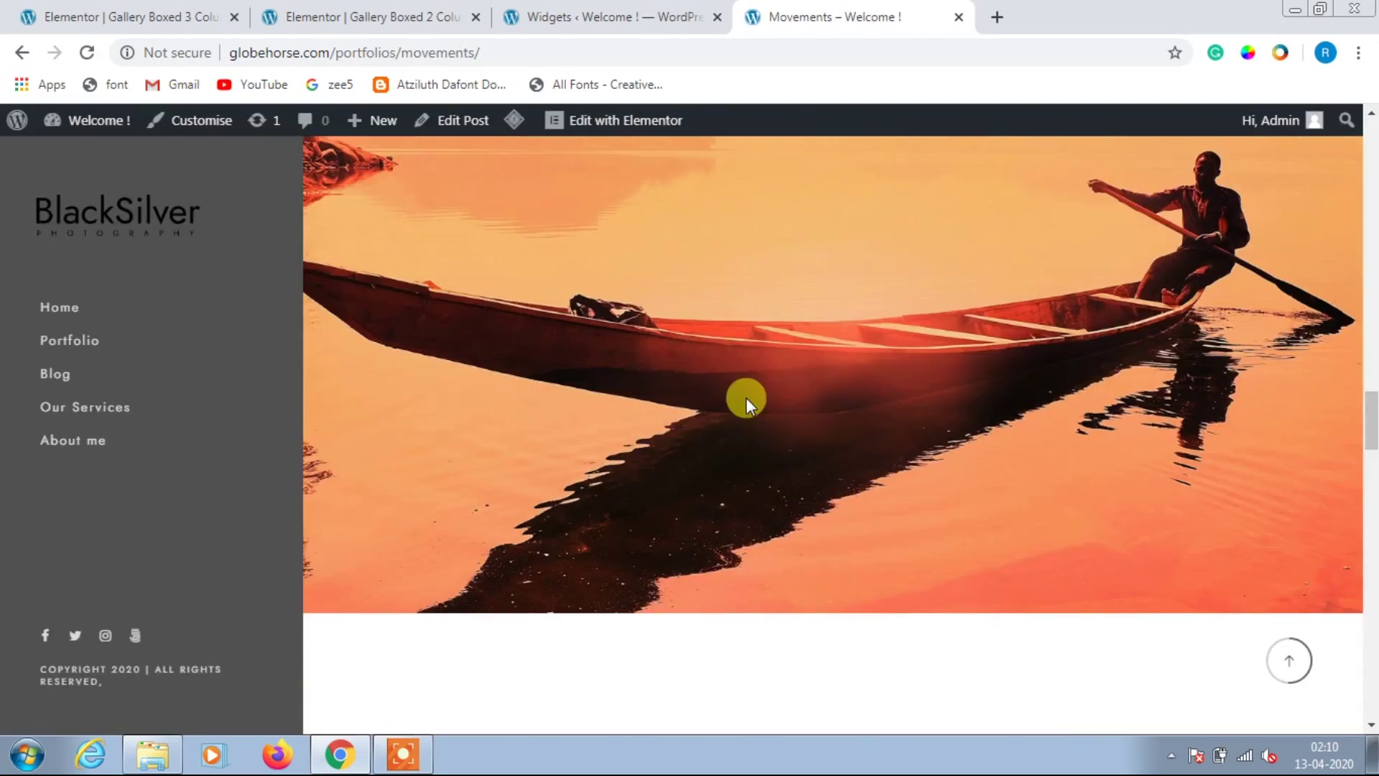
click(56, 375)
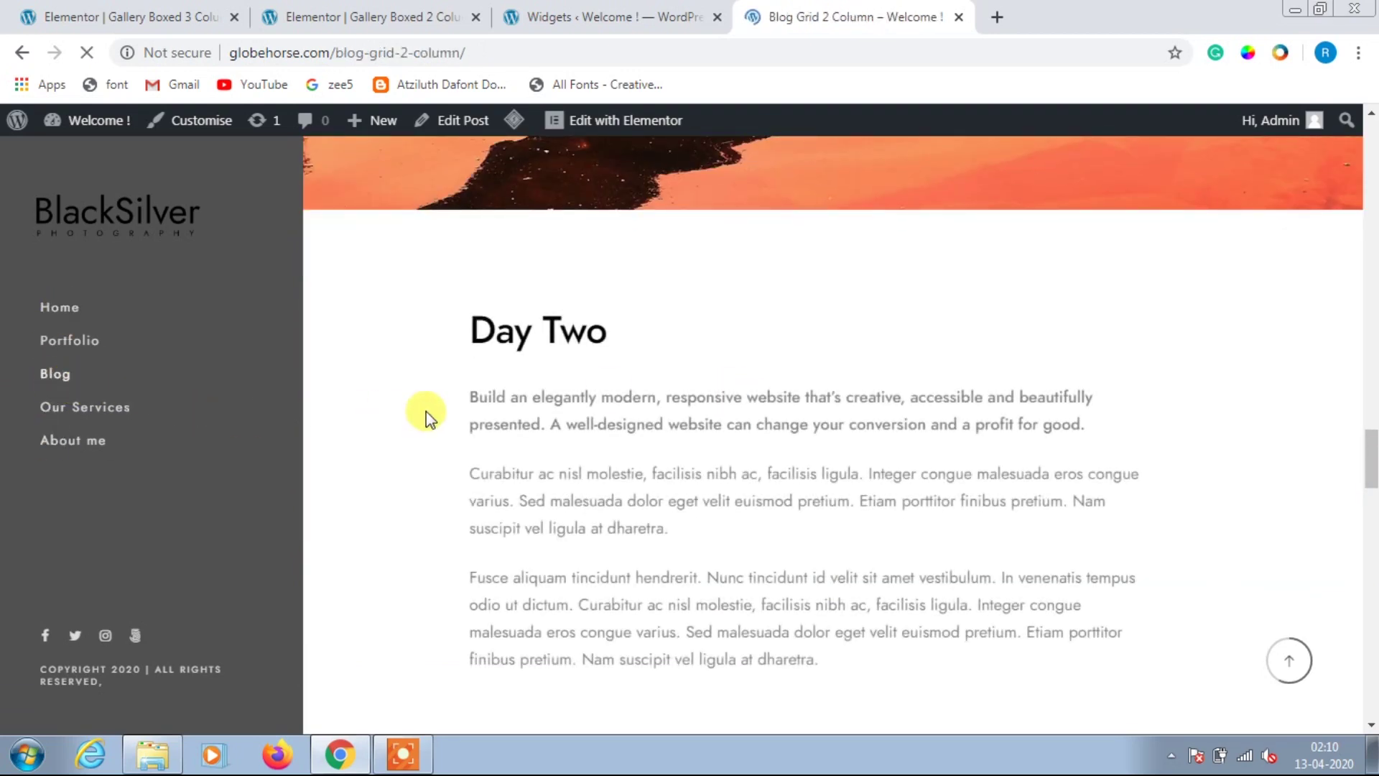
Step: Look through the rest of the live Blog page, then open Our Services and review its pricing packages and service sections
scroll(962, 428, down, 5)
scroll(963, 428, down, 8)
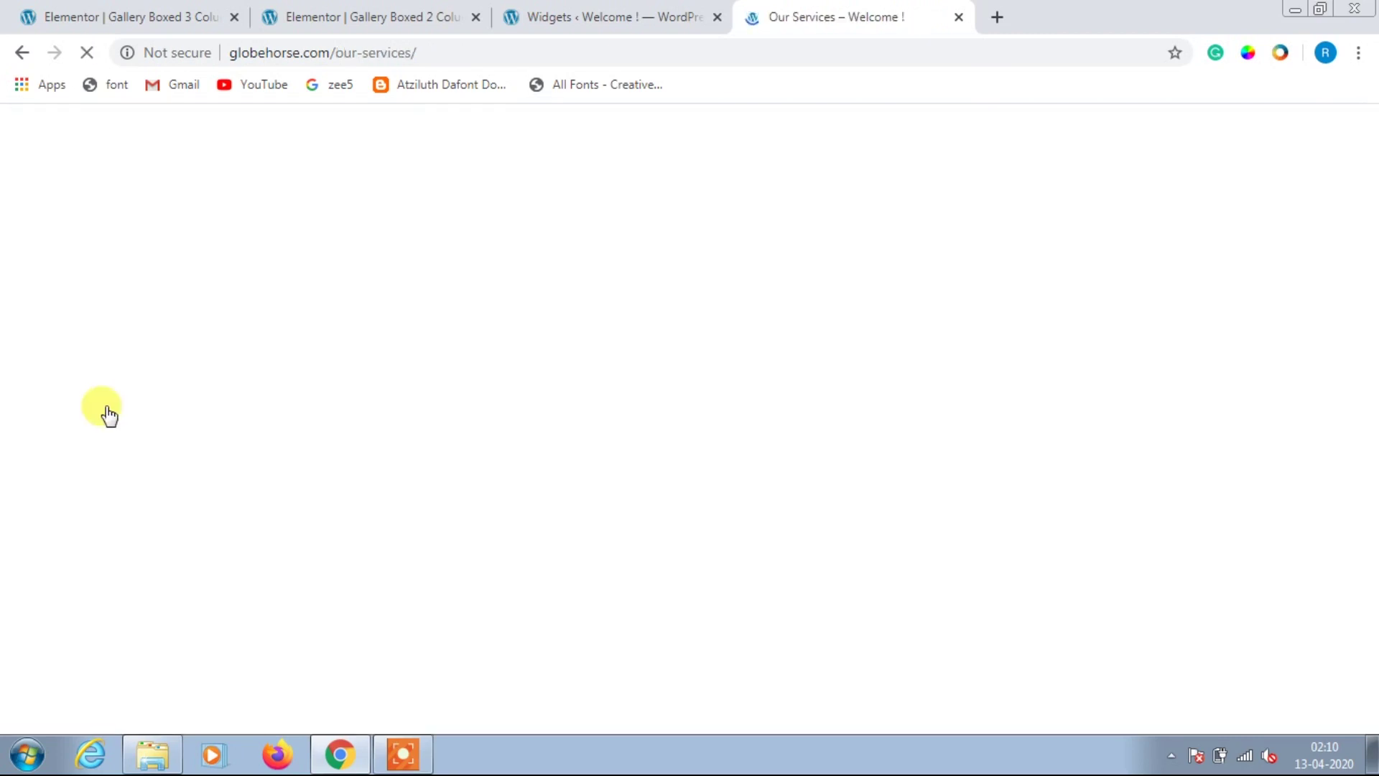
scroll(693, 463, down, 10)
scroll(689, 465, down, 7)
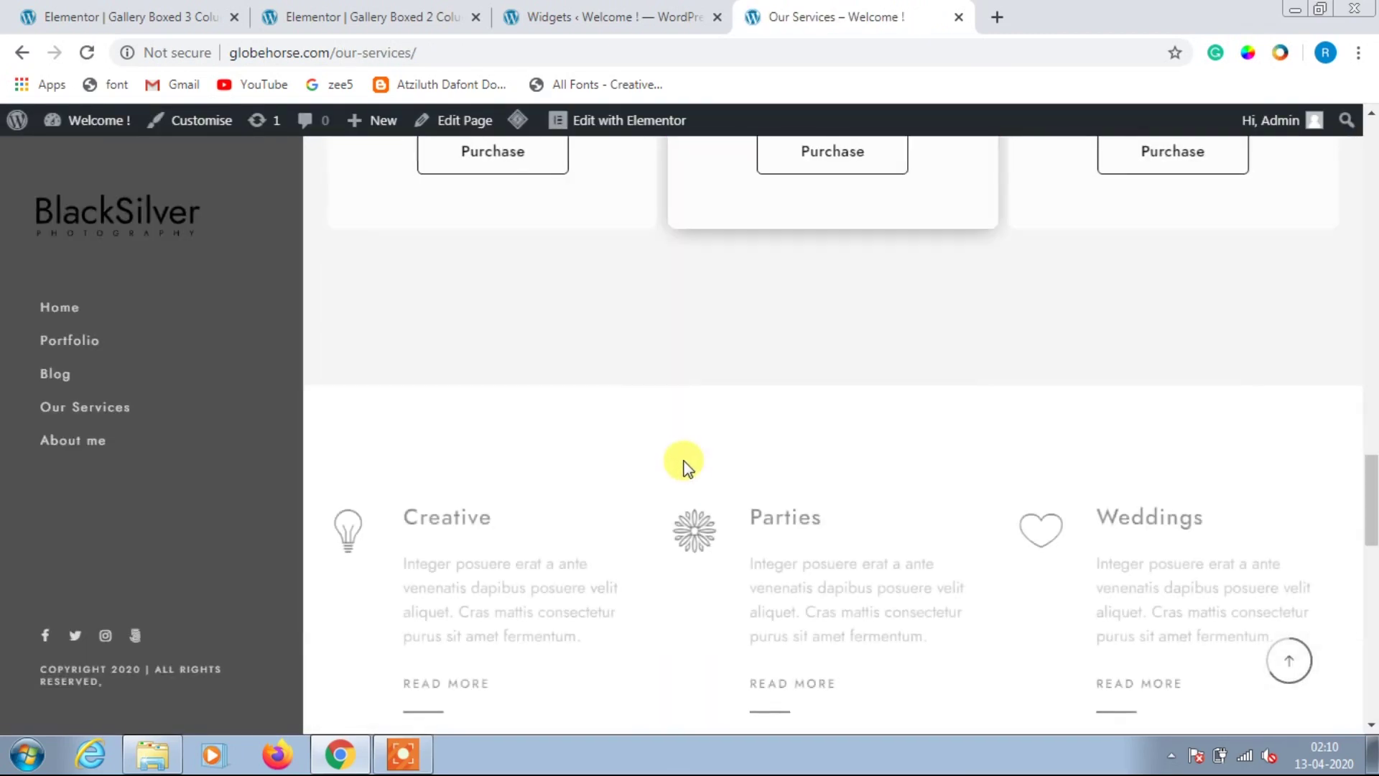
scroll(679, 453, up, 15)
scroll(679, 446, down, 8)
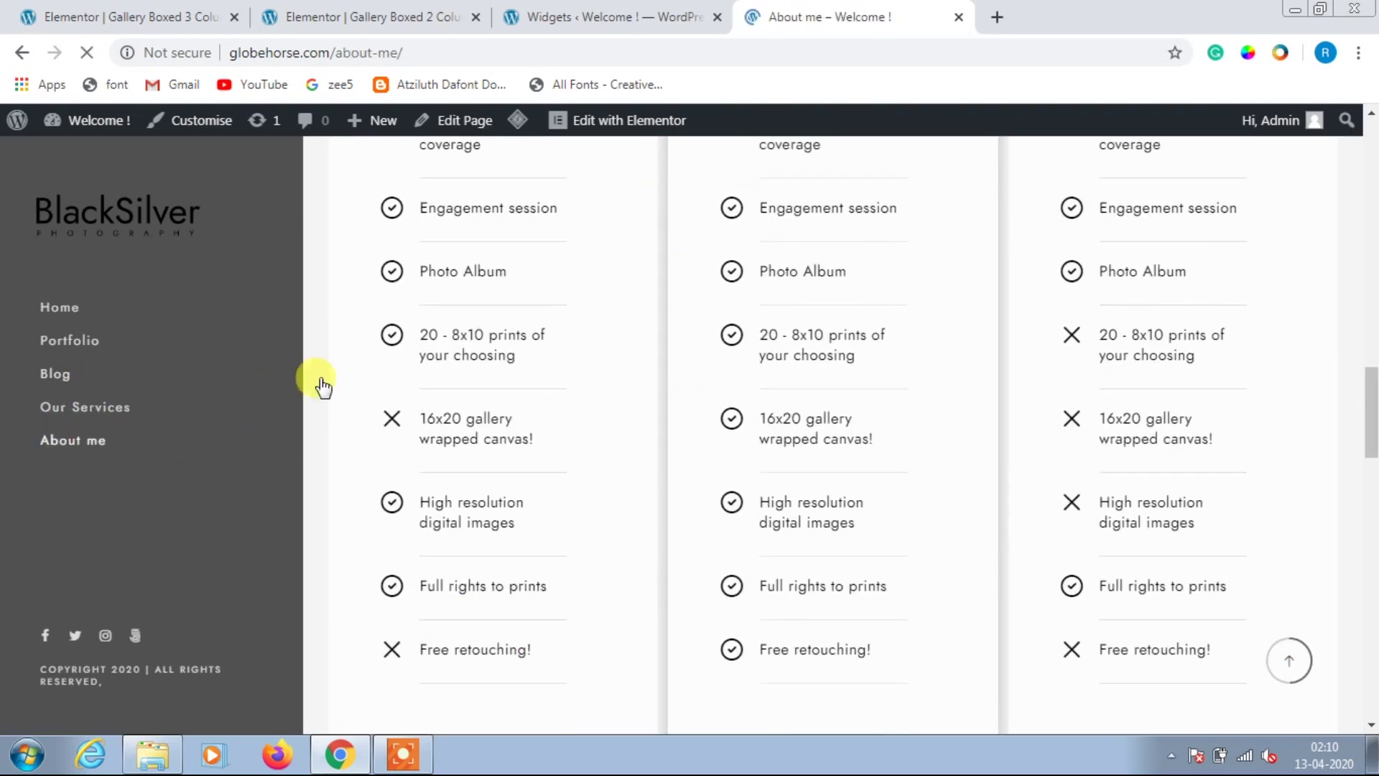
Step: Open the live About me page and look through it down to the "Discover Why" testimonial section
scroll(721, 337, down, 5)
scroll(722, 341, down, 15)
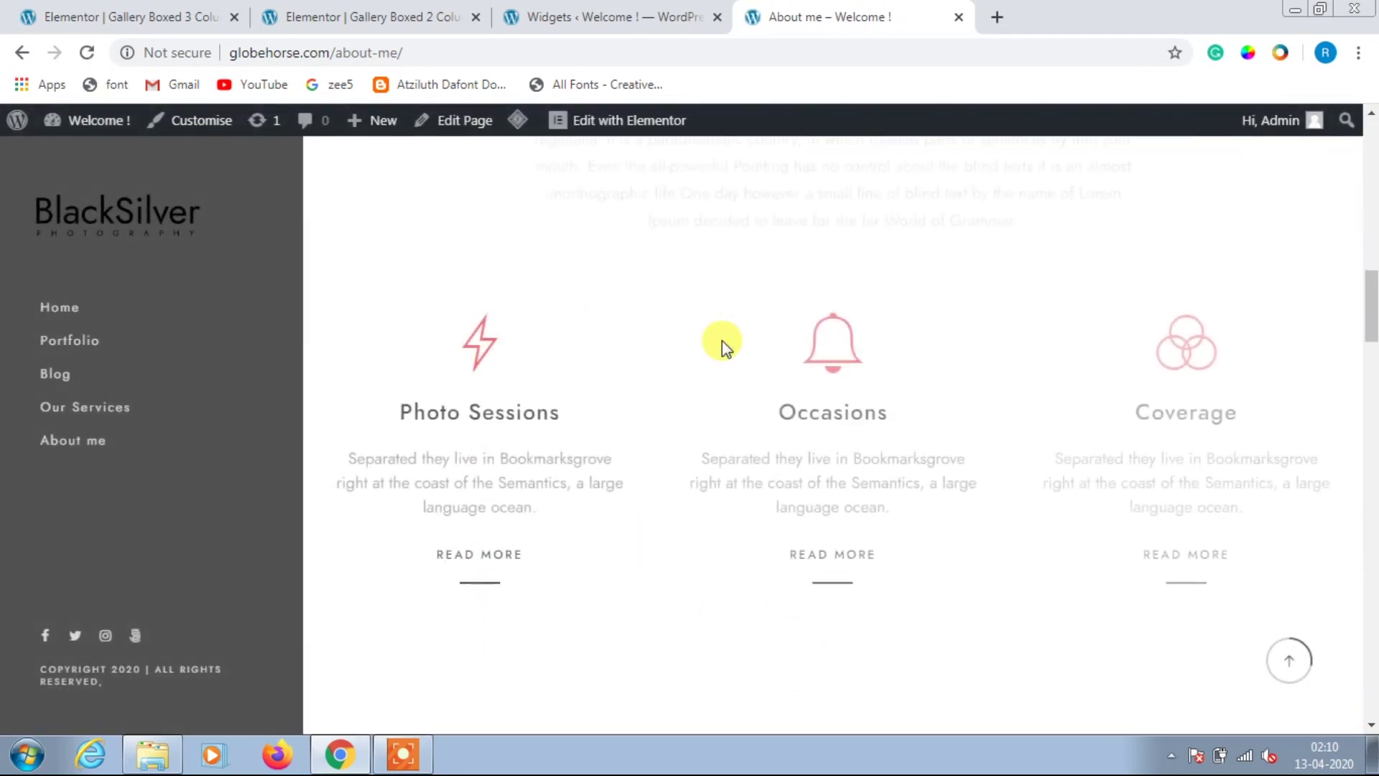
scroll(722, 343, down, 5)
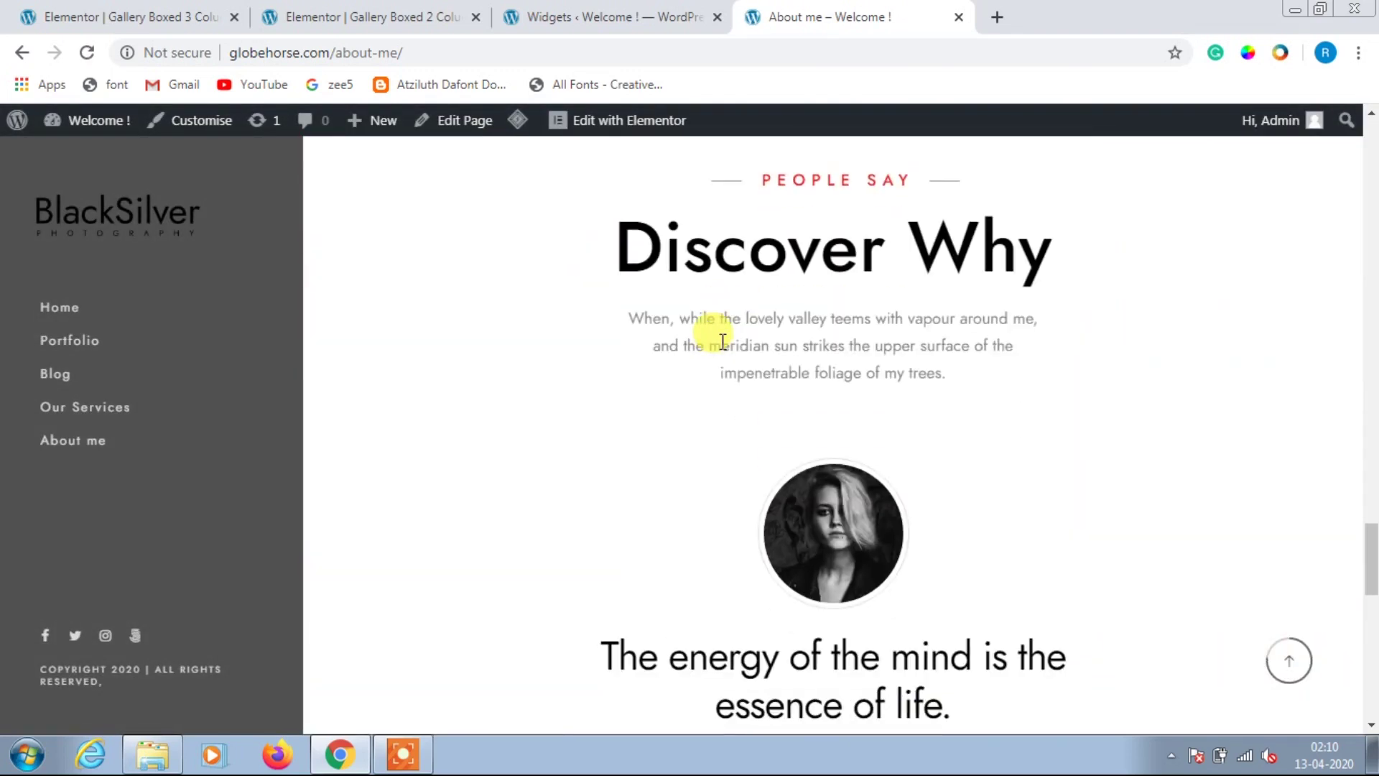
Step: Return to the live homepage and look through its photo gallery down to the footer and back up
click(618, 16)
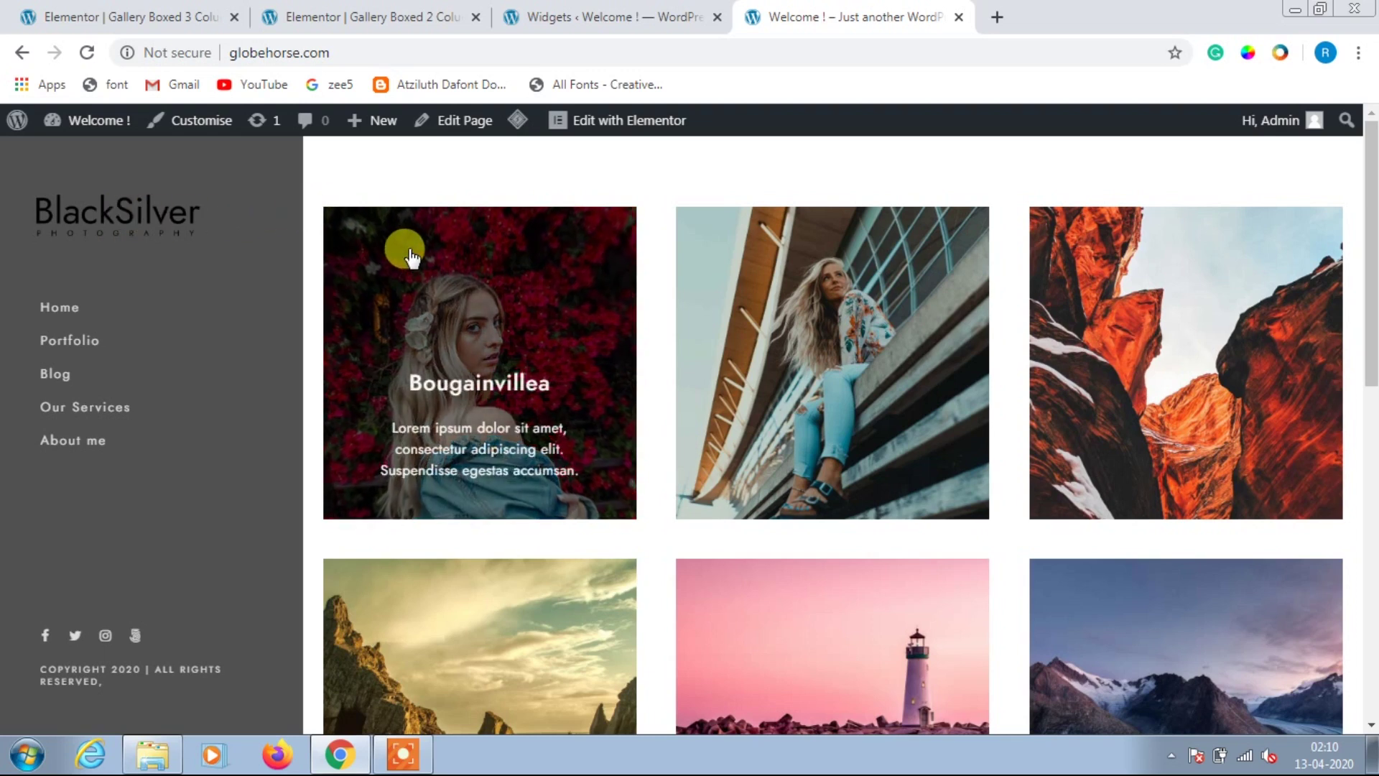
scroll(1268, 334, down, 4)
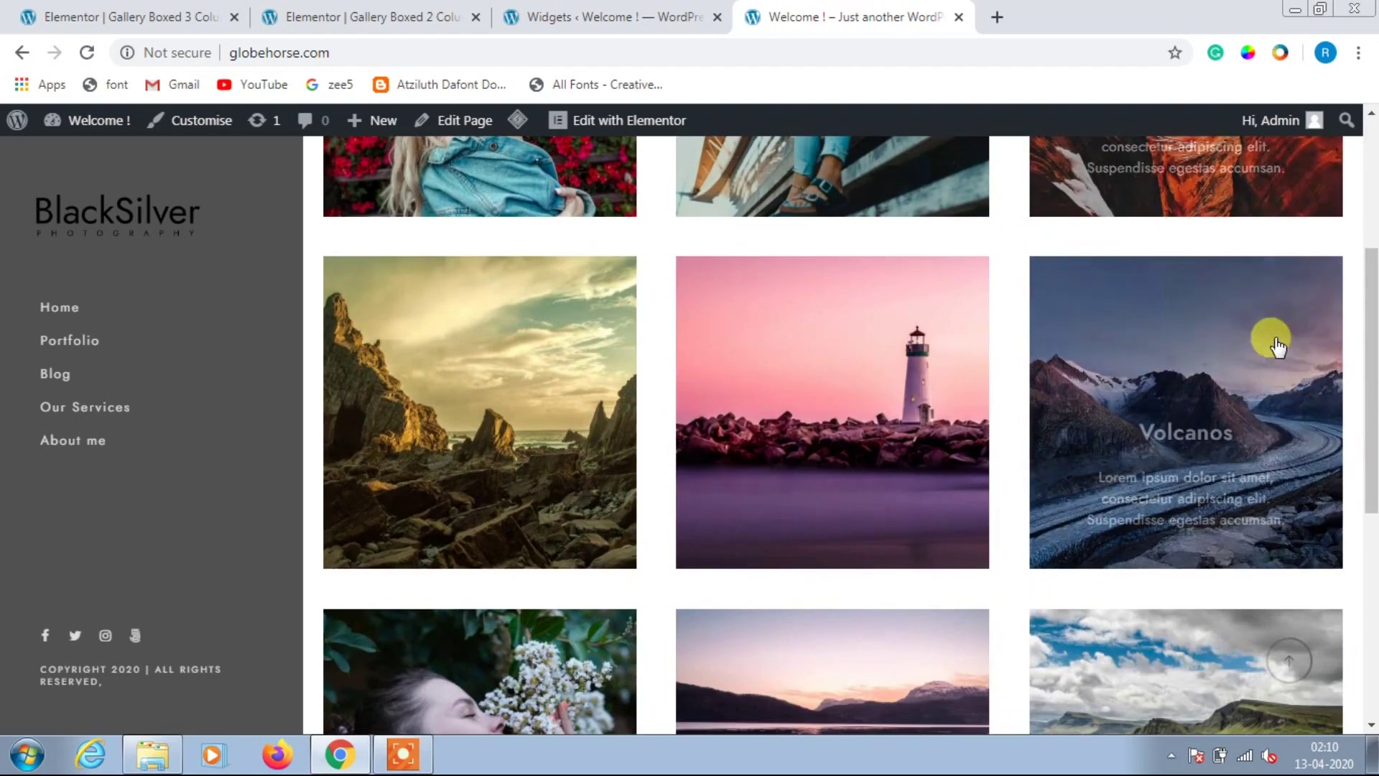
scroll(546, 383, down, 5)
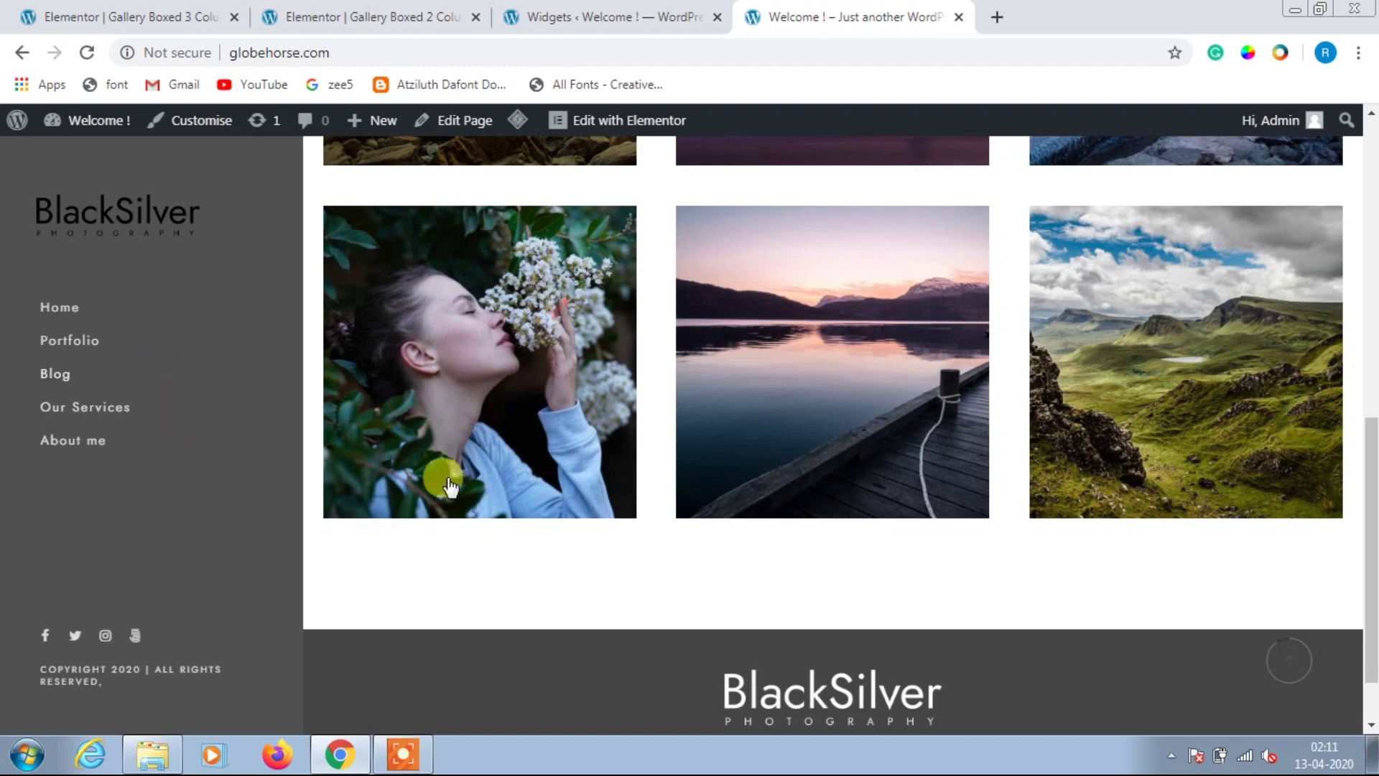
scroll(1185, 362, up, 3)
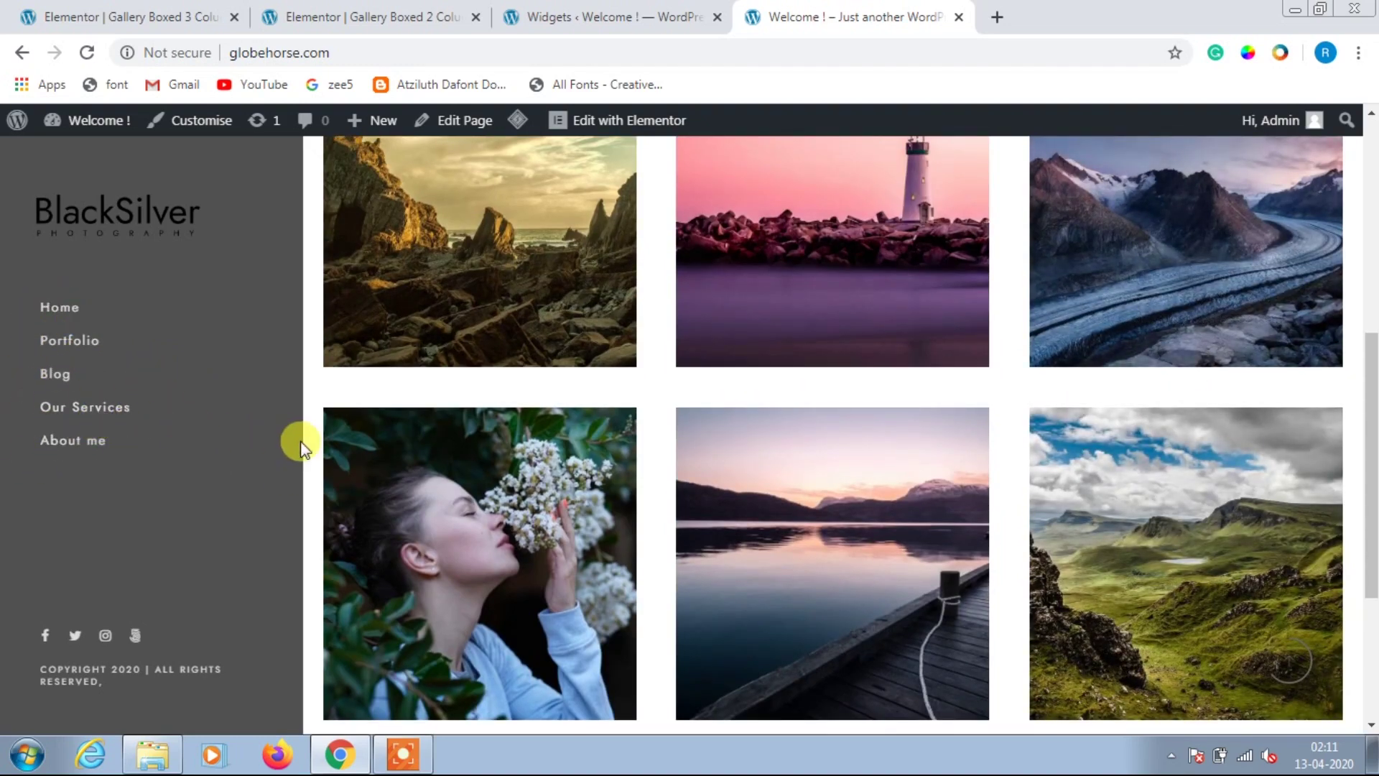
scroll(395, 483, up, 7)
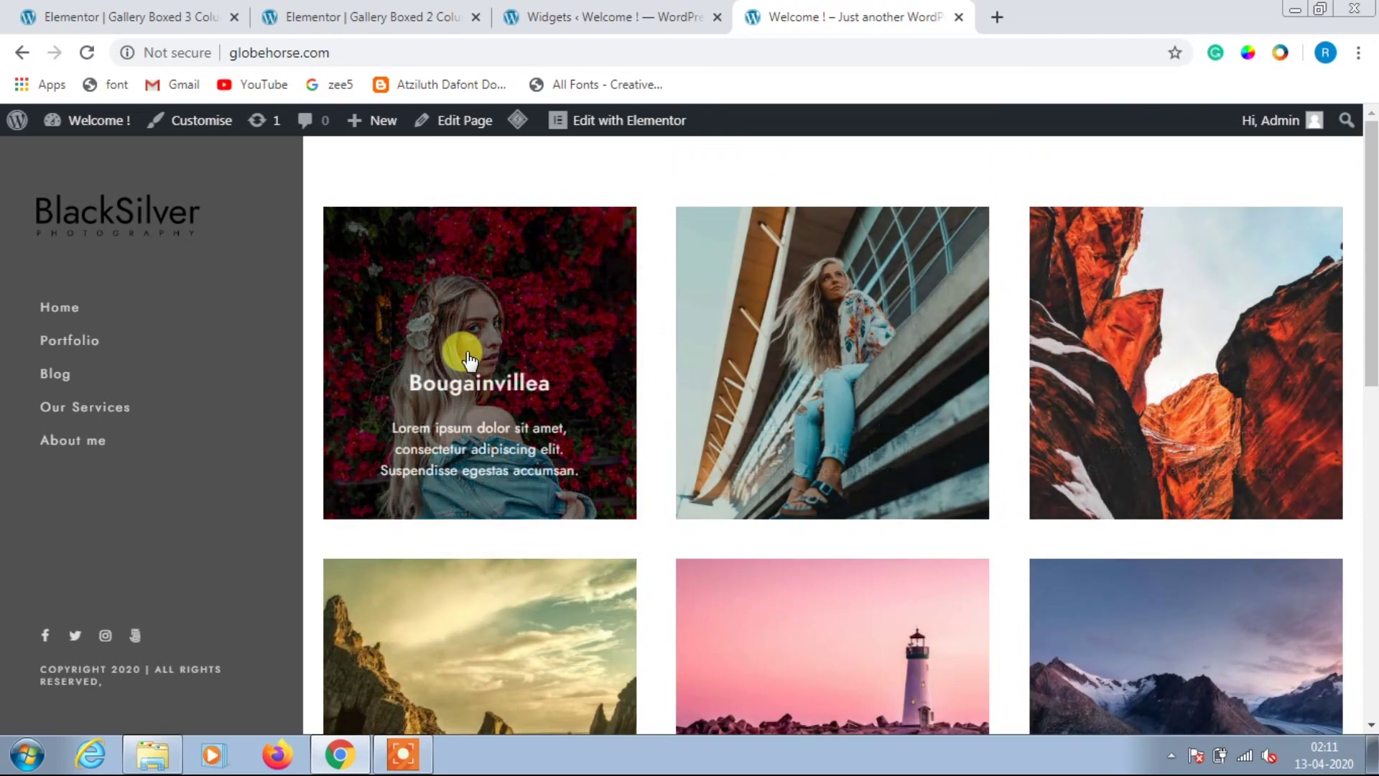
scroll(1186, 297, down, 5)
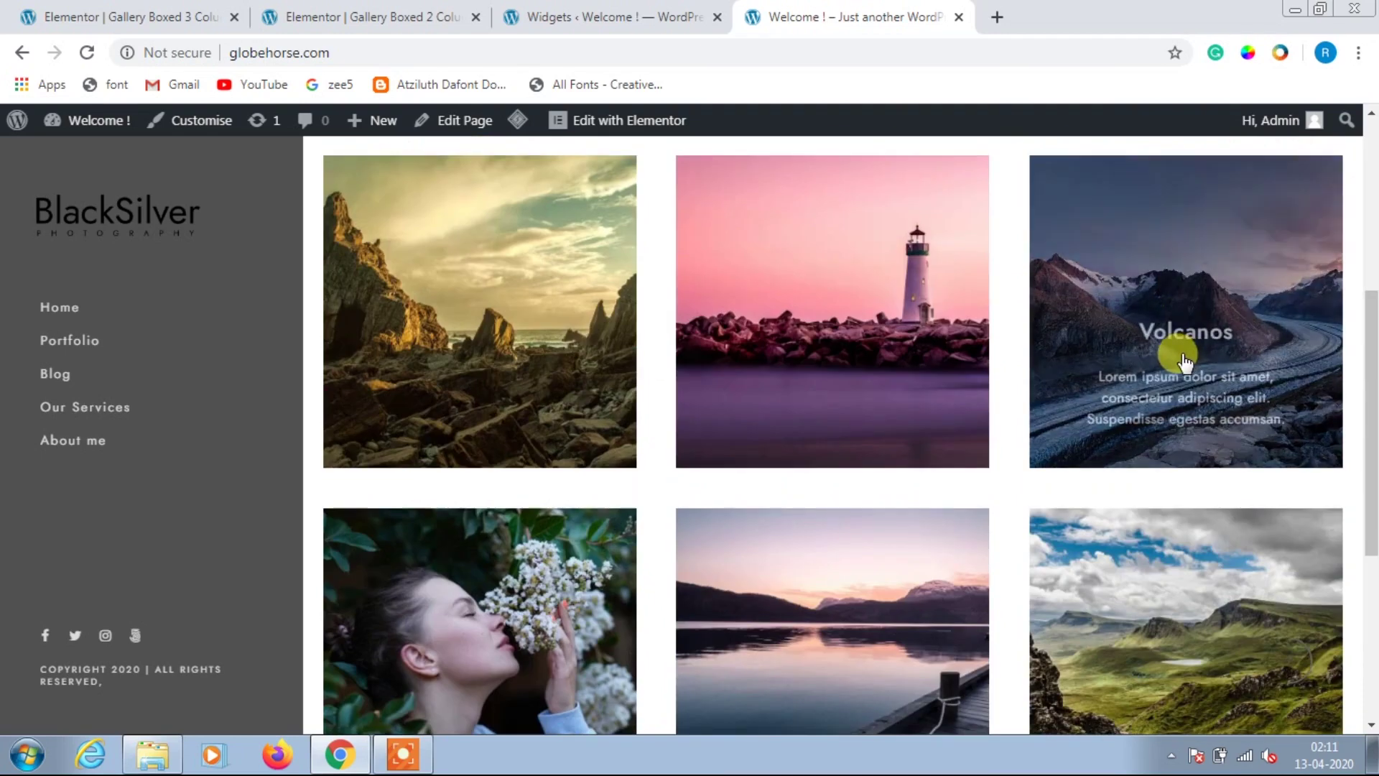
scroll(574, 294, down, 5)
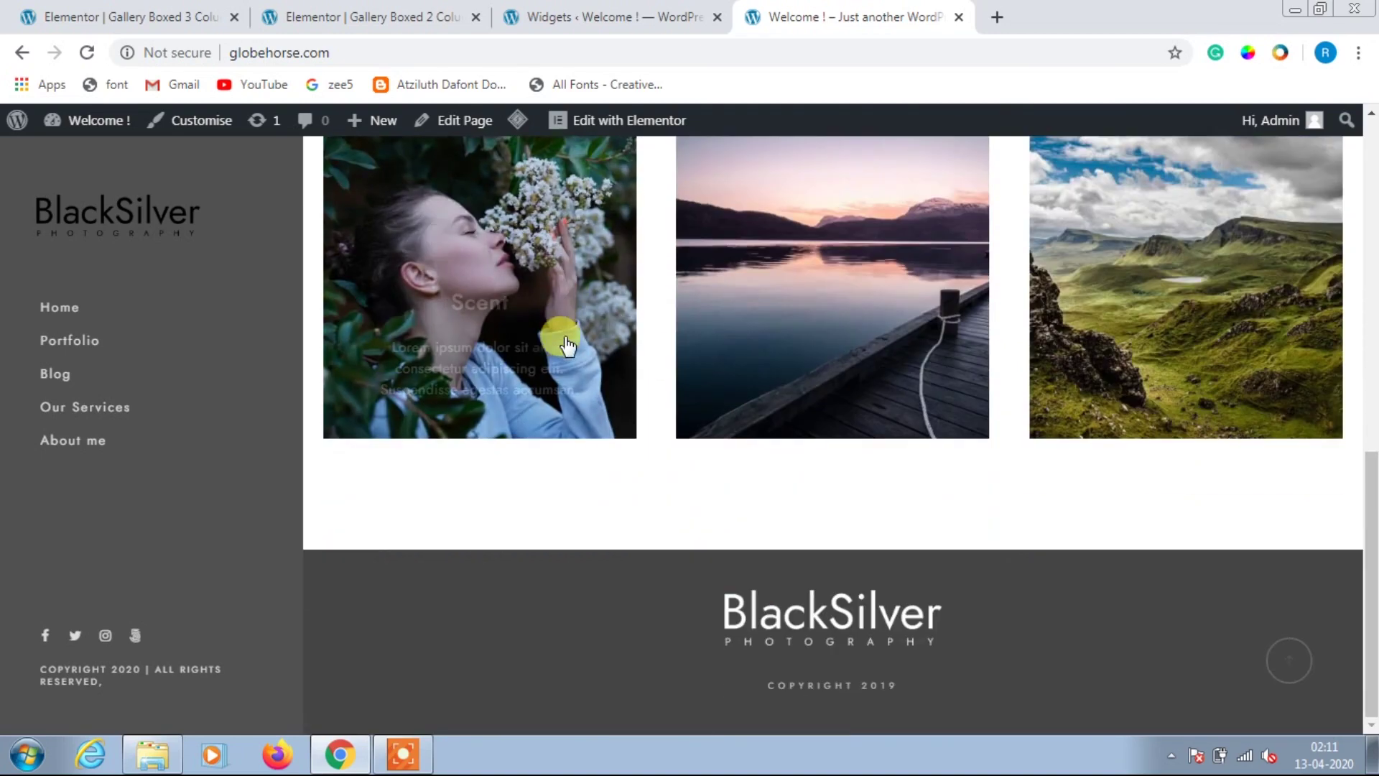
scroll(609, 273, up, 7)
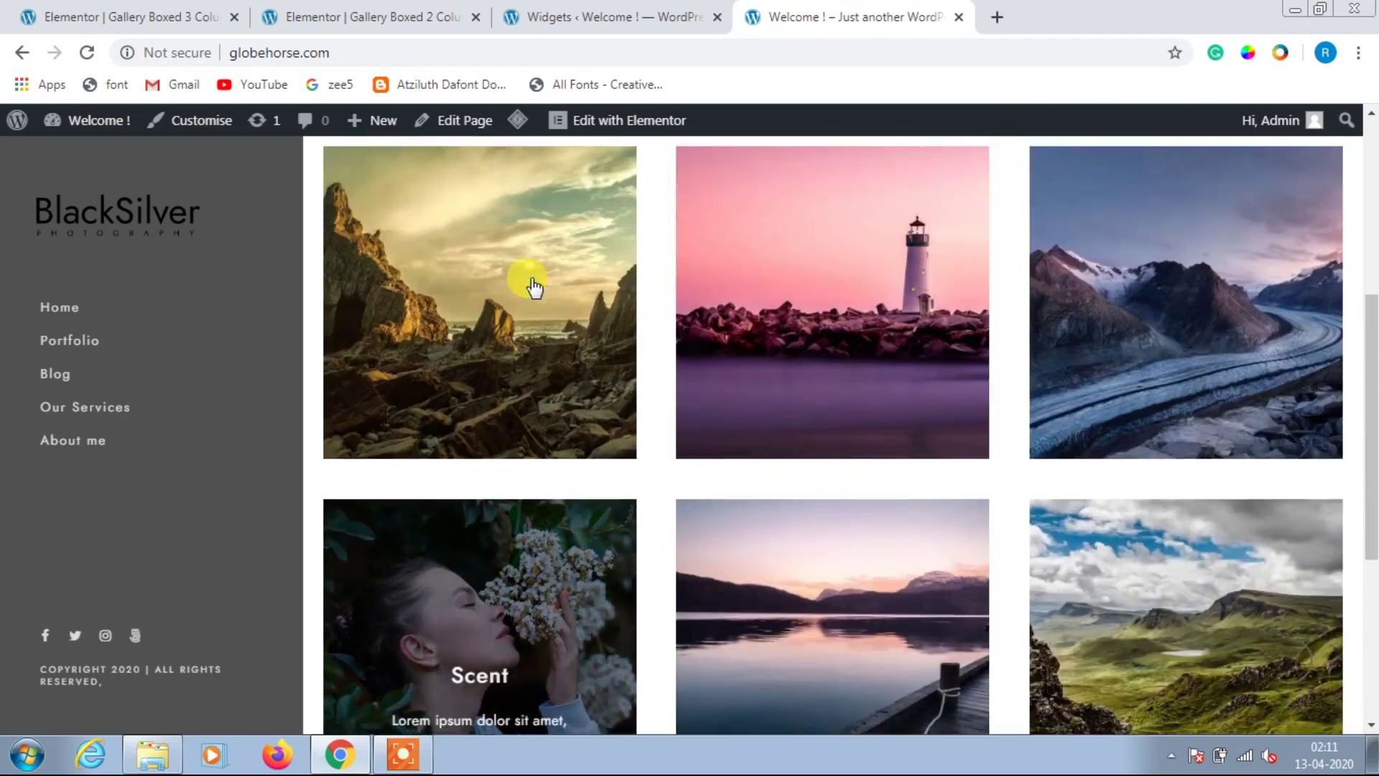
scroll(1130, 397, up, 4)
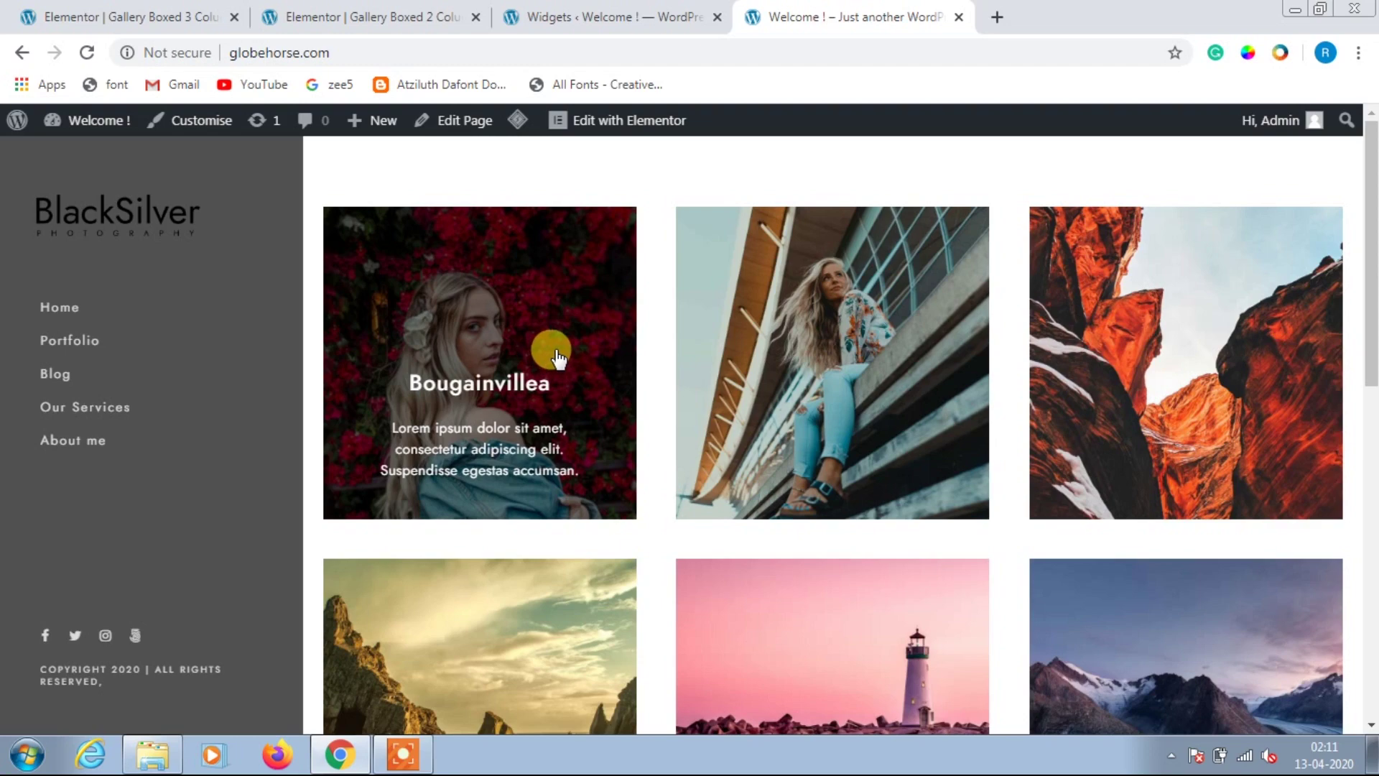
Step: View the Sunset photo and the red rock photo beside it enlarged, closing each enlarged view
click(753, 278)
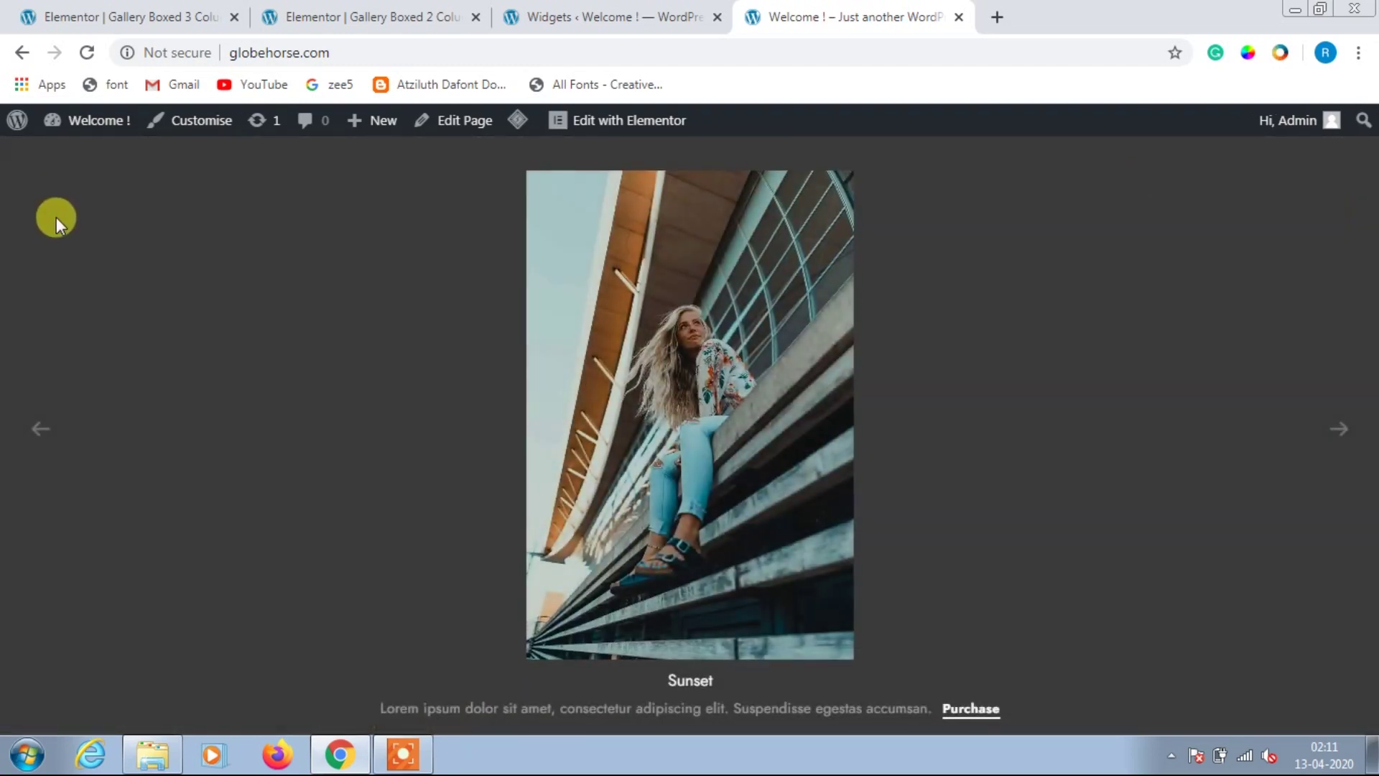
click(59, 222)
click(1062, 317)
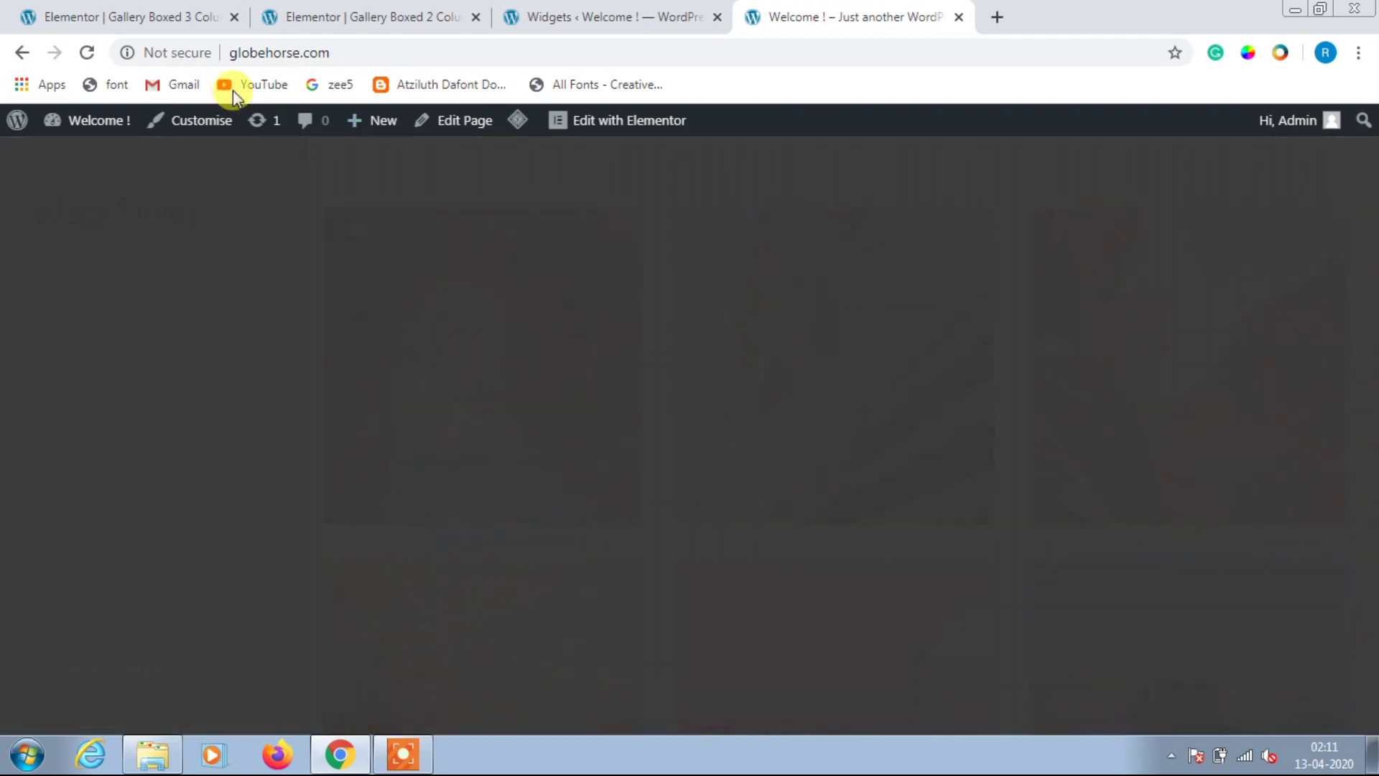
click(56, 173)
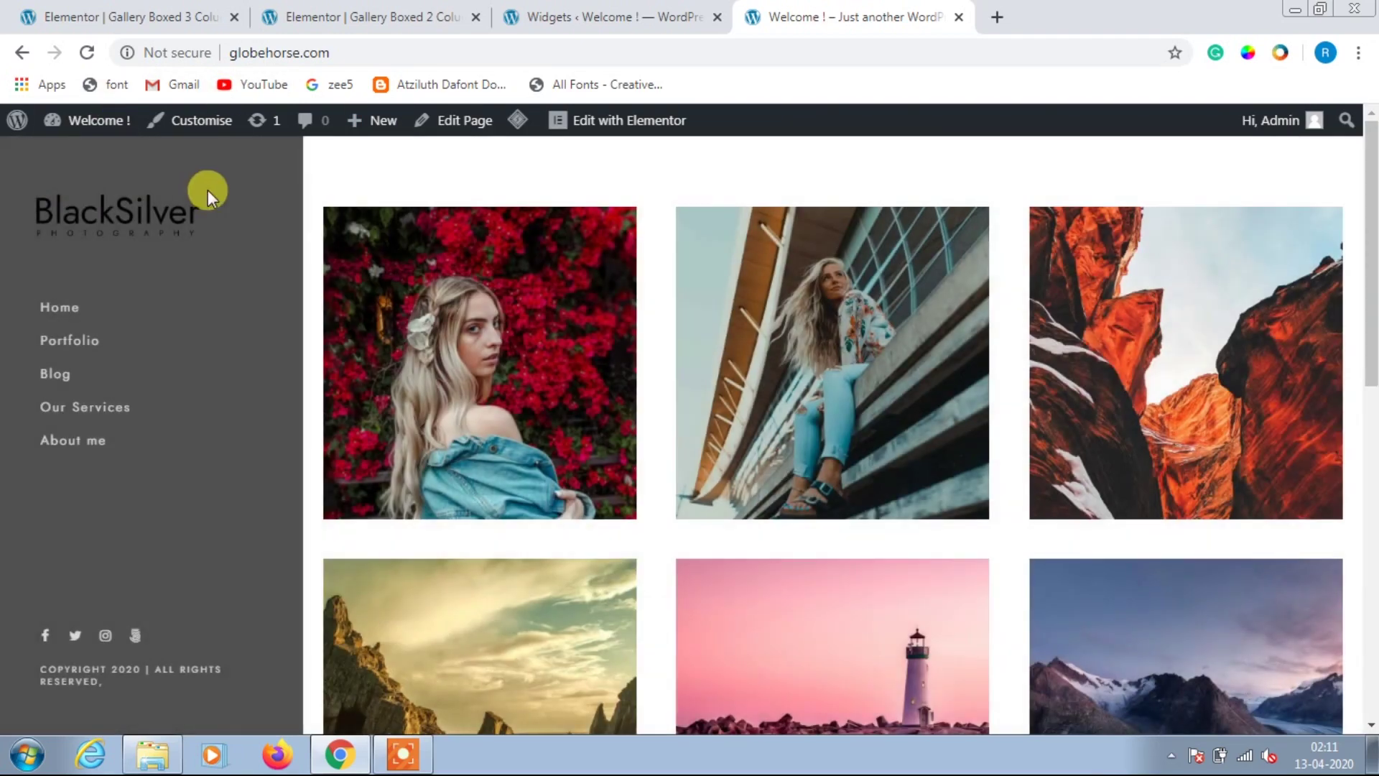